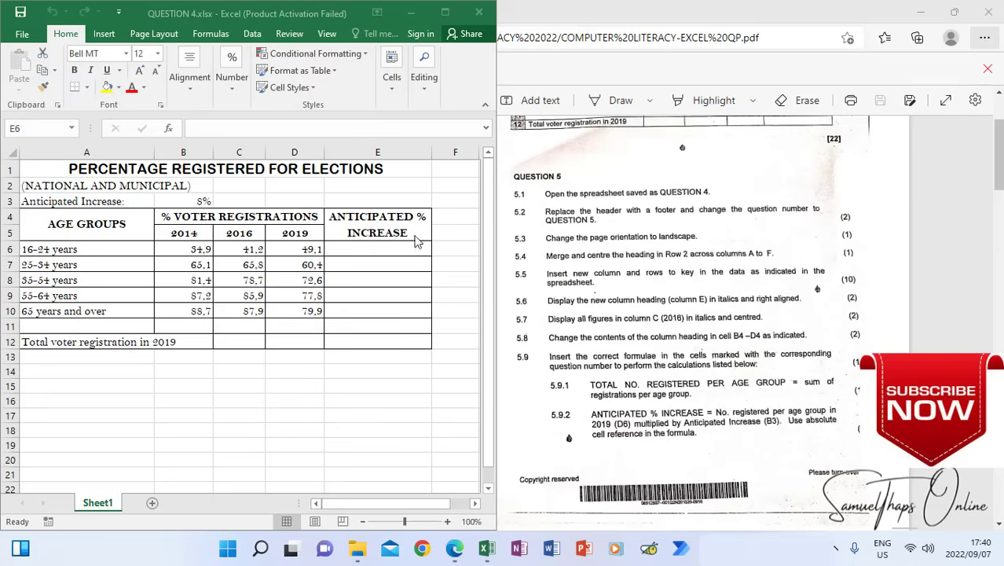
Open the sheet's header for editing and delete the QUESTION 4 text from its centre section
{"action": "left_click", "coordinate": [429, 185]}
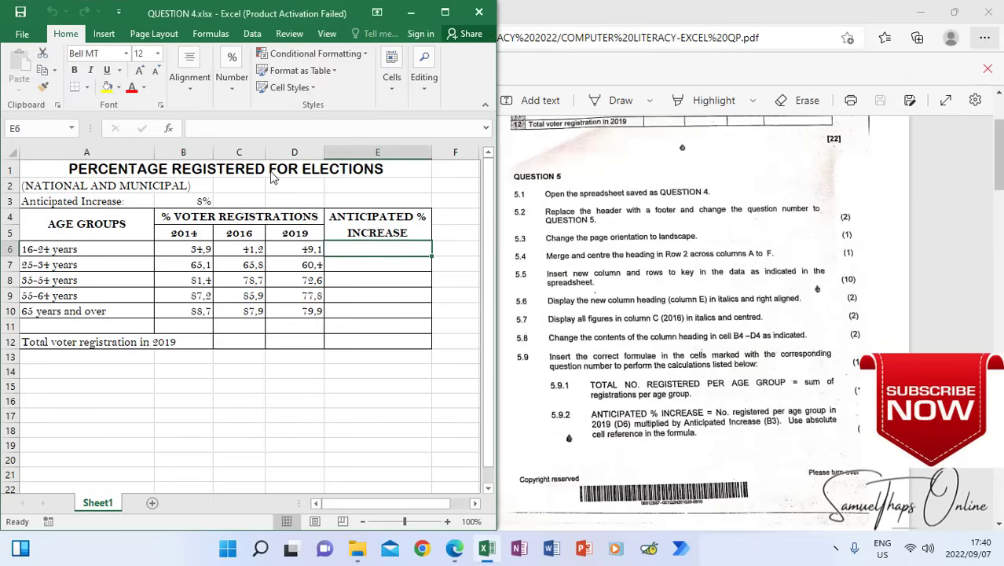
{"action": "key", "text": "Up"}
{"action": "key", "text": "Up"}
{"action": "key", "text": "Up"}
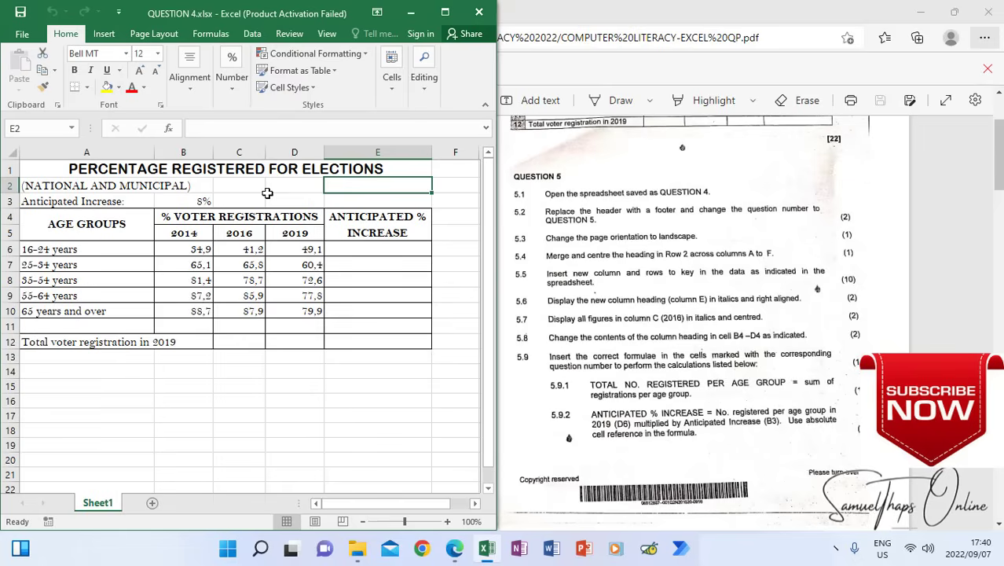
{"action": "left_click", "coordinate": [106, 35]}
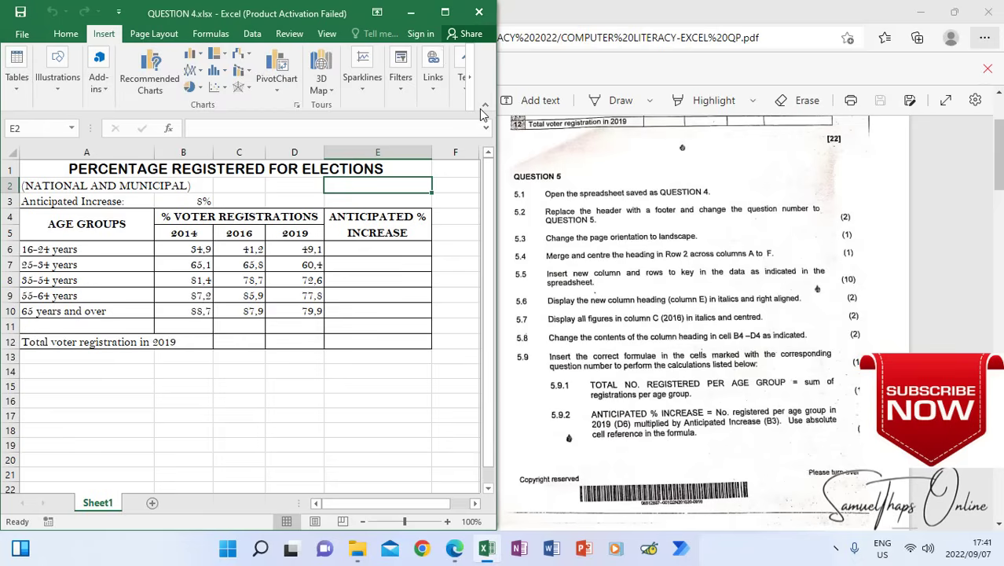
{"action": "left_click_drag", "start_coordinate": [503, 118], "coordinate": [663, 118]}
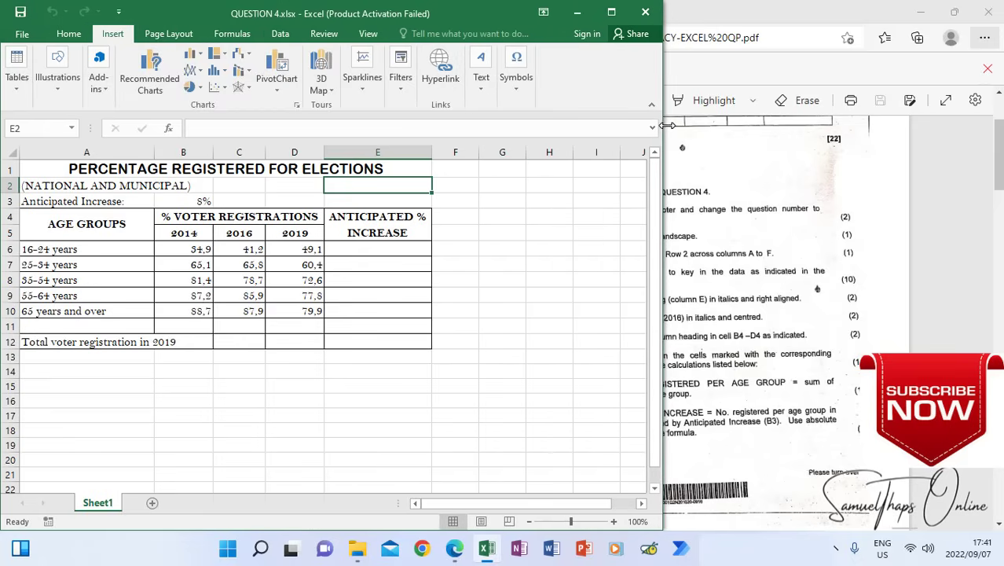
{"action": "left_click", "coordinate": [482, 88]}
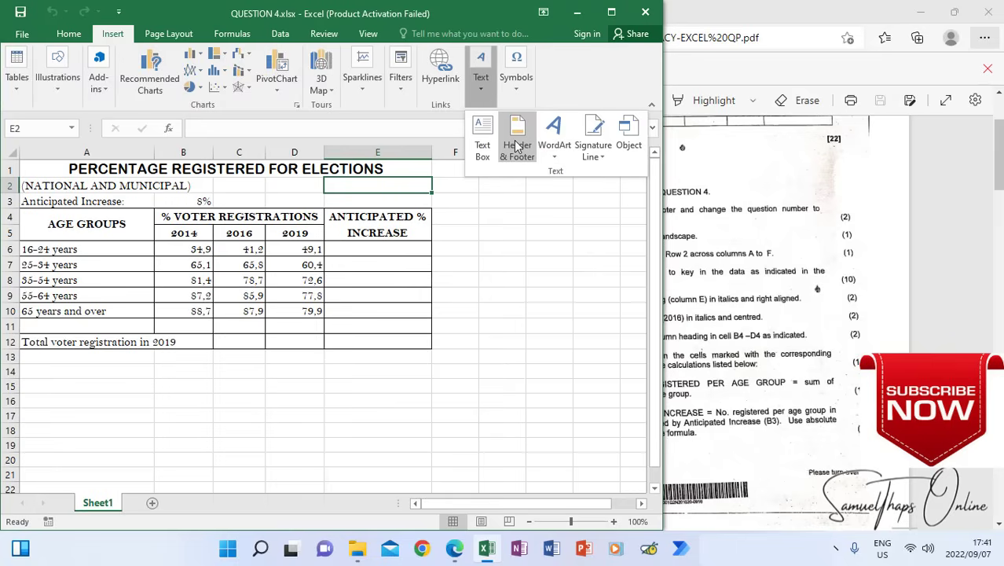
{"action": "left_click", "coordinate": [517, 147]}
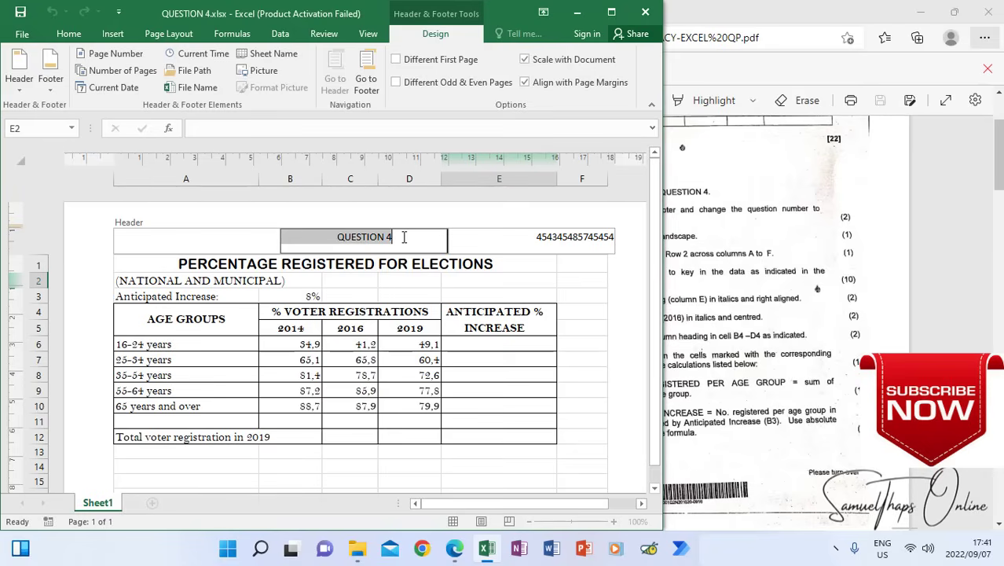
{"action": "left_click", "coordinate": [391, 239]}
{"action": "left_click_drag", "start_coordinate": [391, 240], "coordinate": [336, 236]}
{"action": "key", "text": "Delete"}
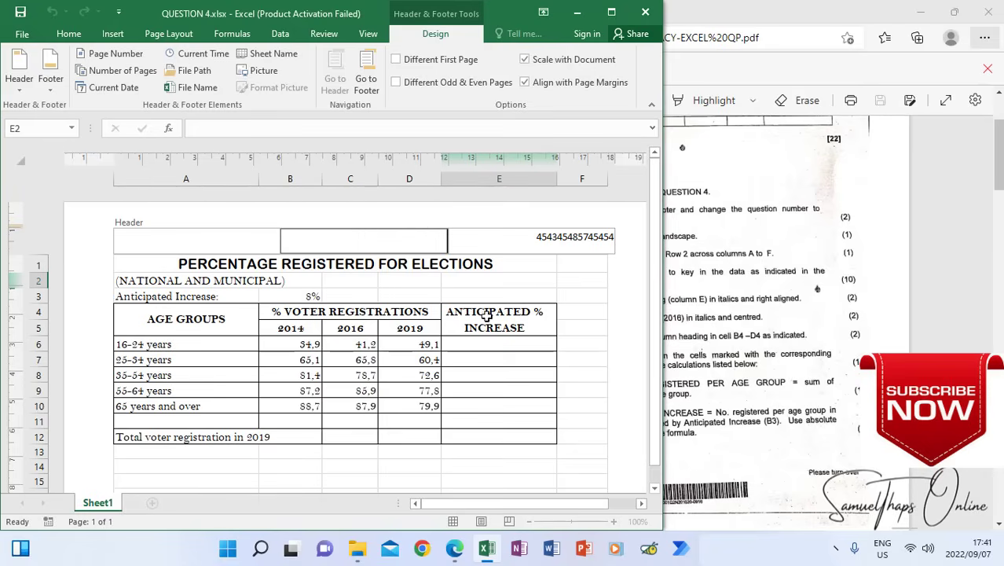
{"action": "left_click", "coordinate": [523, 292]}
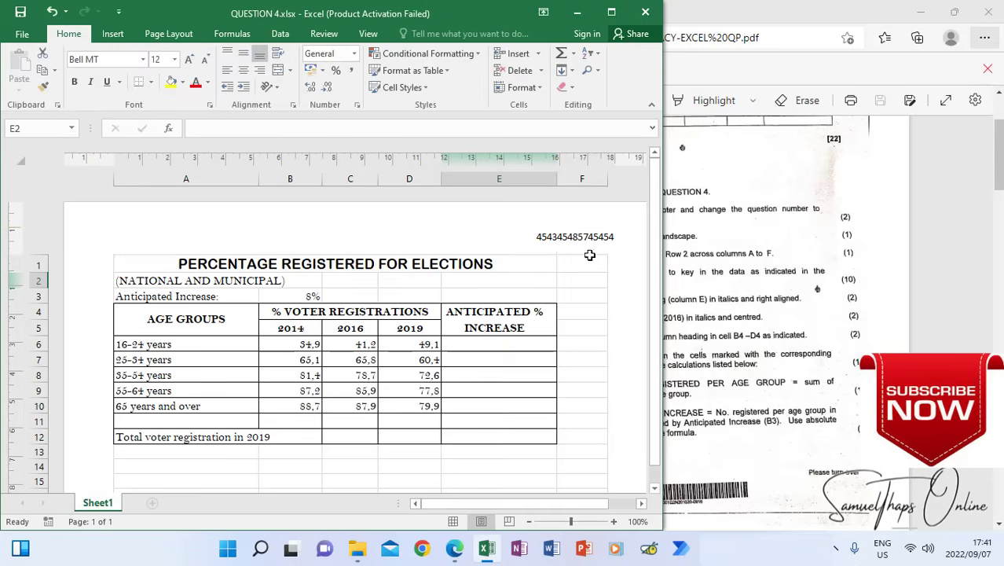
Add a page footer reading QUESTION 5 in the centre section
{"action": "left_click_drag", "start_coordinate": [654, 229], "coordinate": [654, 408]}
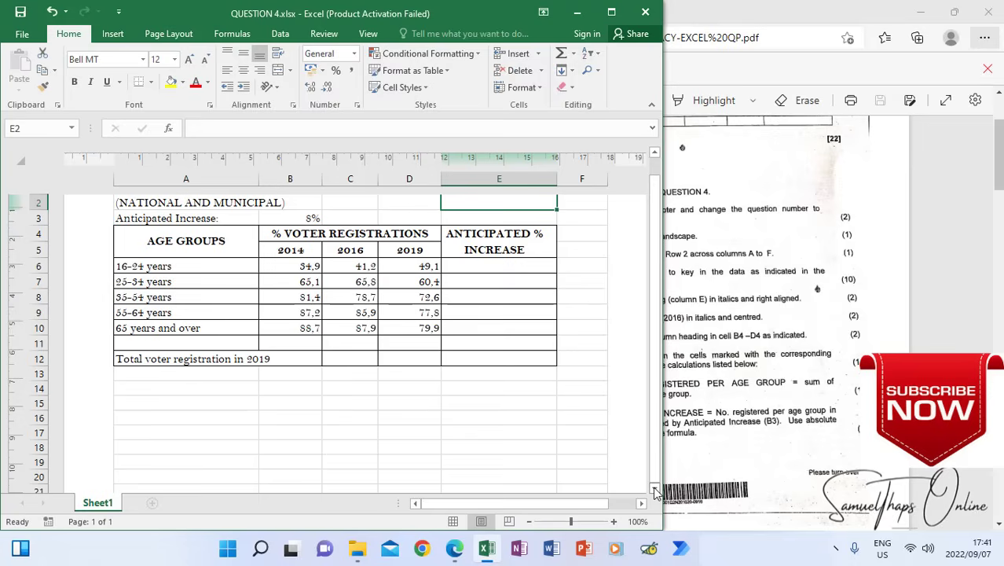
{"action": "left_click", "coordinate": [655, 492]}
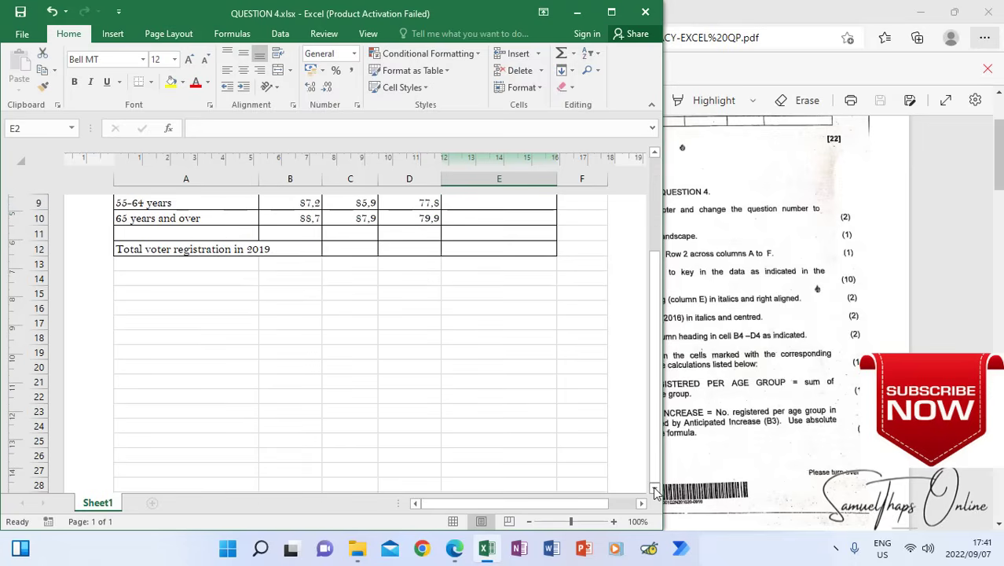
{"action": "left_click", "coordinate": [655, 491]}
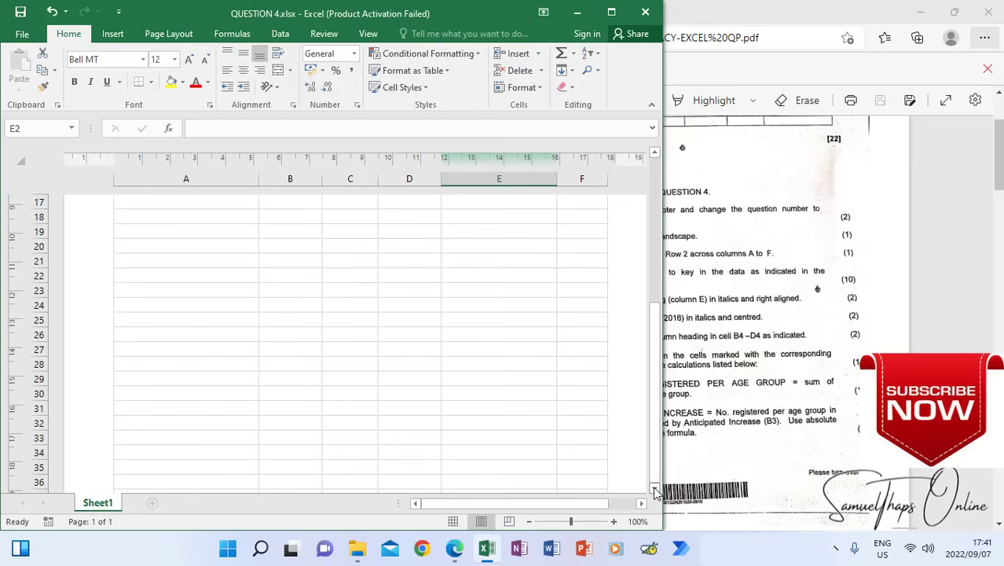
{"action": "left_click", "coordinate": [655, 492]}
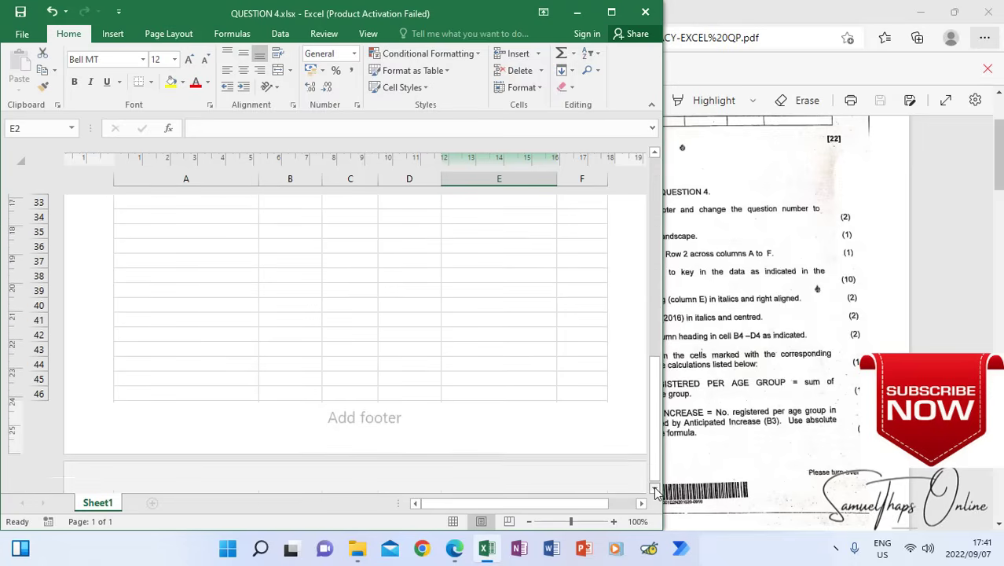
{"action": "left_click", "coordinate": [368, 396]}
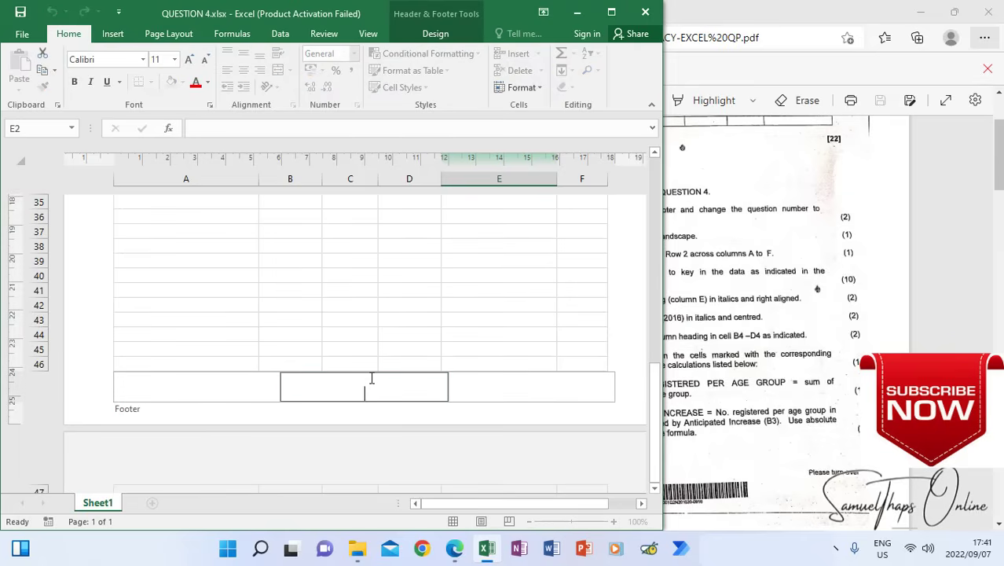
{"action": "type", "text": "QUESTION 5"}
{"action": "left_click", "coordinate": [418, 306]}
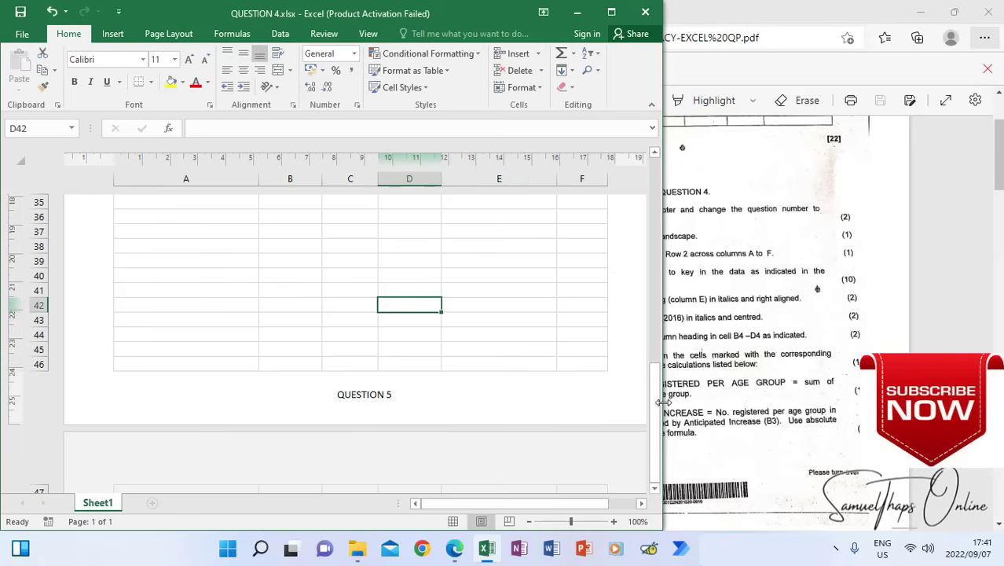
Return the worksheet to Normal view and show the table at the top of the sheet
{"action": "left_click_drag", "start_coordinate": [655, 402], "coordinate": [649, 184]}
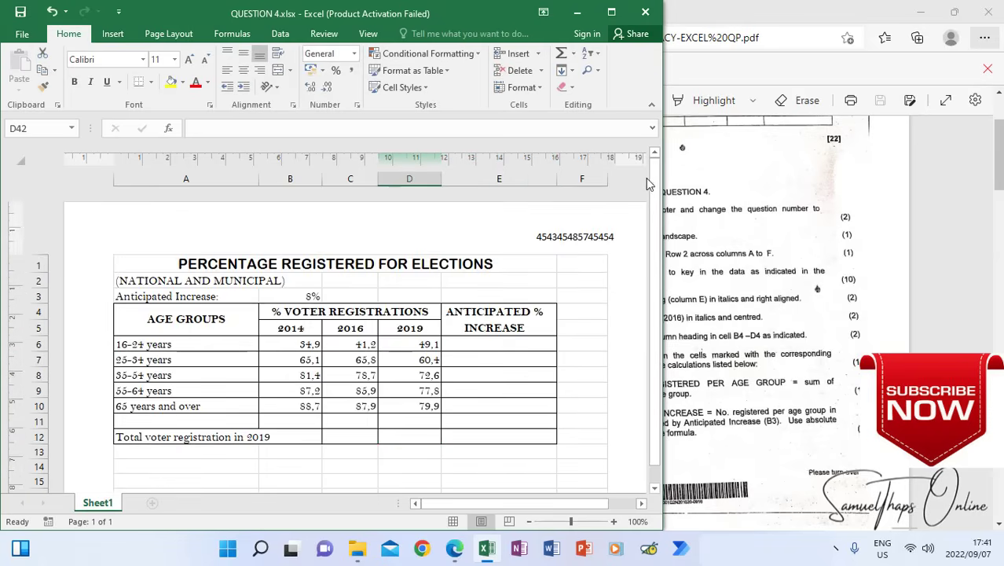
{"action": "left_click", "coordinate": [449, 505]}
{"action": "left_click", "coordinate": [369, 34]}
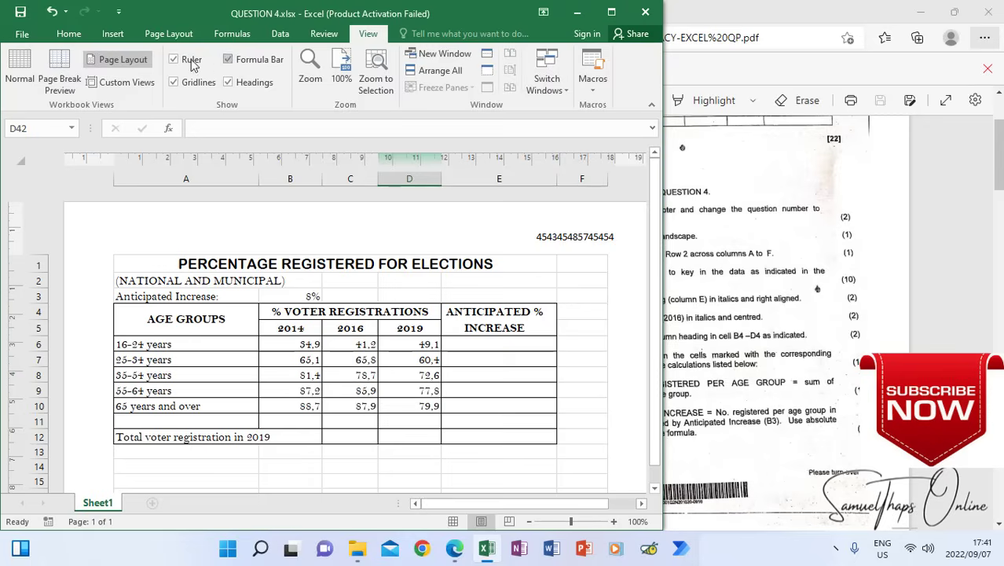
{"action": "left_click", "coordinate": [24, 79]}
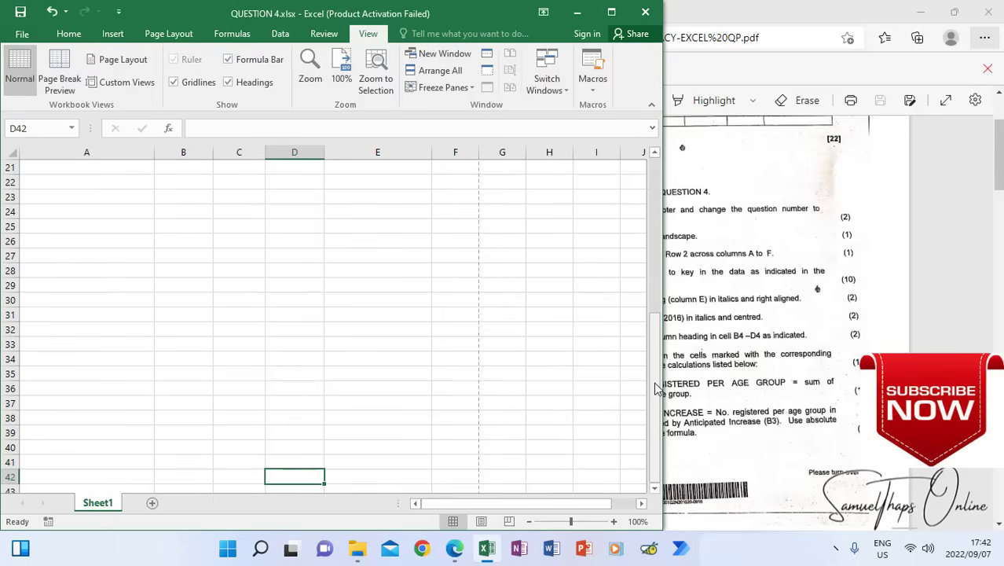
{"action": "left_click_drag", "start_coordinate": [657, 389], "coordinate": [656, 376]}
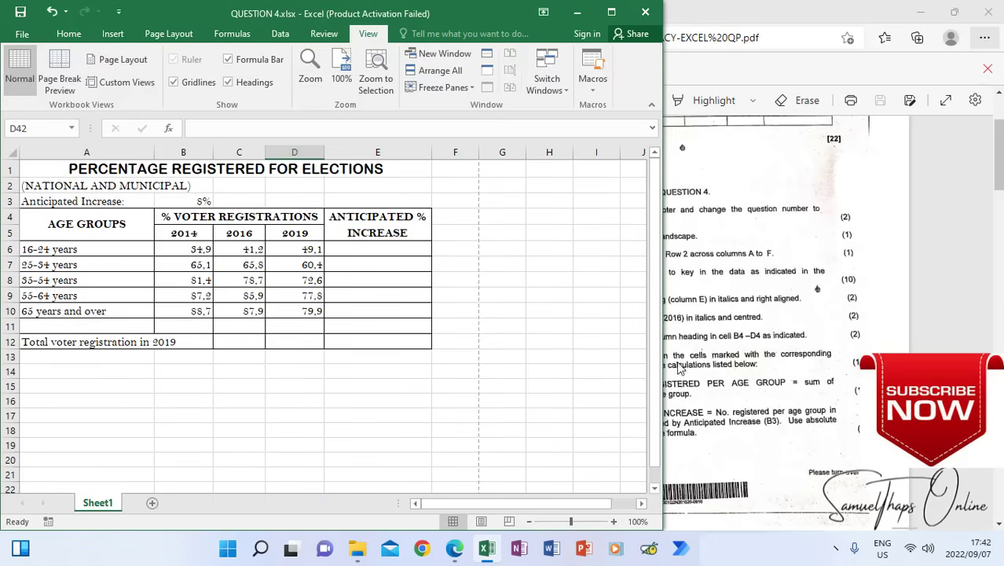
Narrow the workbook window to uncover the question paper and change the page orientation to landscape
{"action": "left_click_drag", "start_coordinate": [664, 317], "coordinate": [482, 314]}
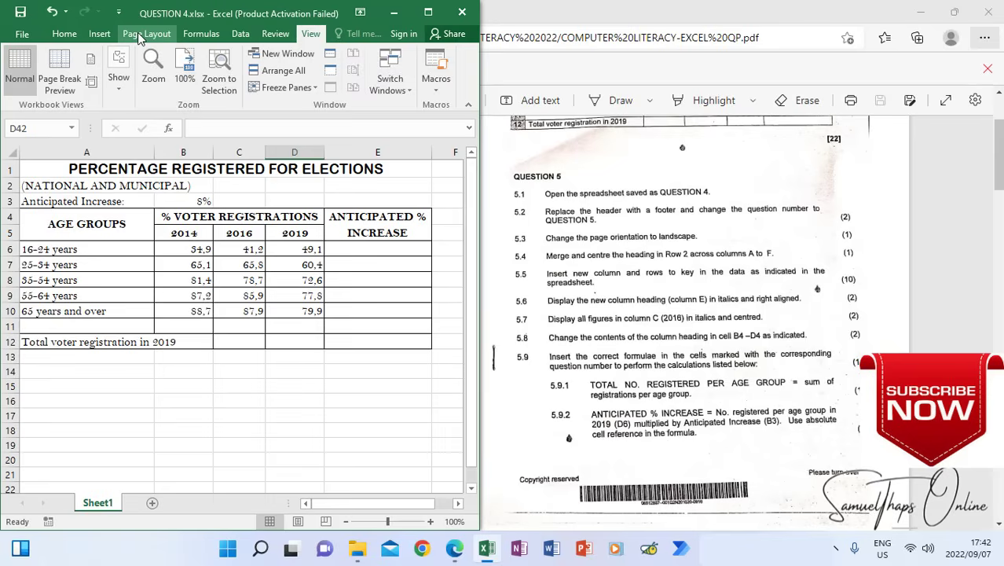
{"action": "left_click", "coordinate": [137, 32]}
{"action": "left_click", "coordinate": [142, 57]}
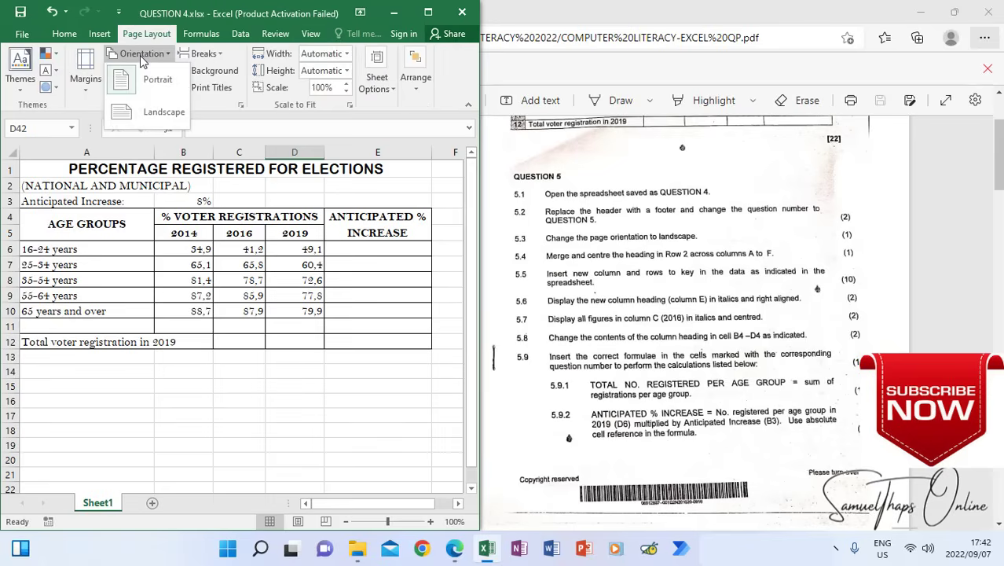
{"action": "left_click", "coordinate": [141, 115]}
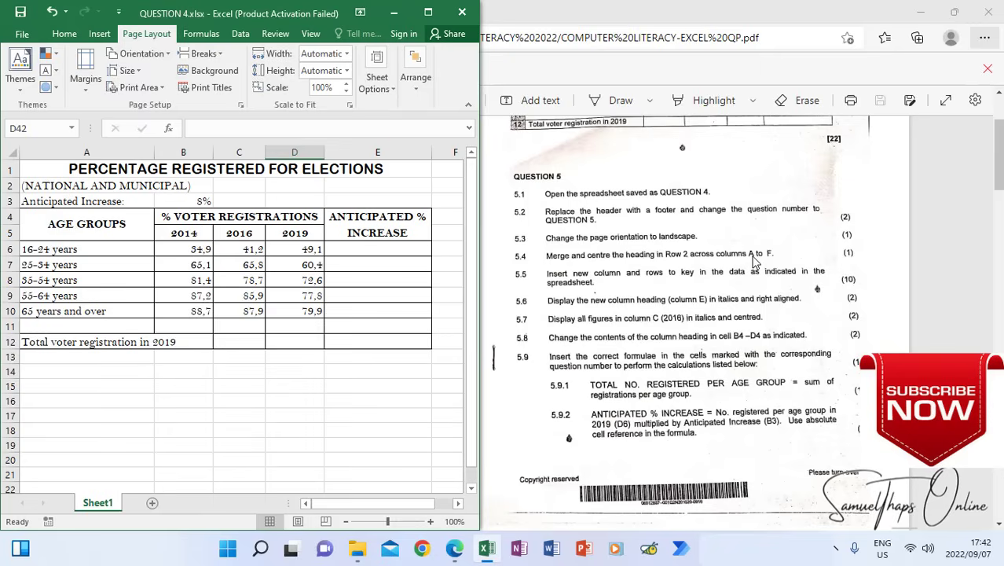
Merge and centre the (NATIONAL AND MUNICIPAL) heading in row 2 across columns A to E
{"action": "left_click", "coordinate": [37, 187]}
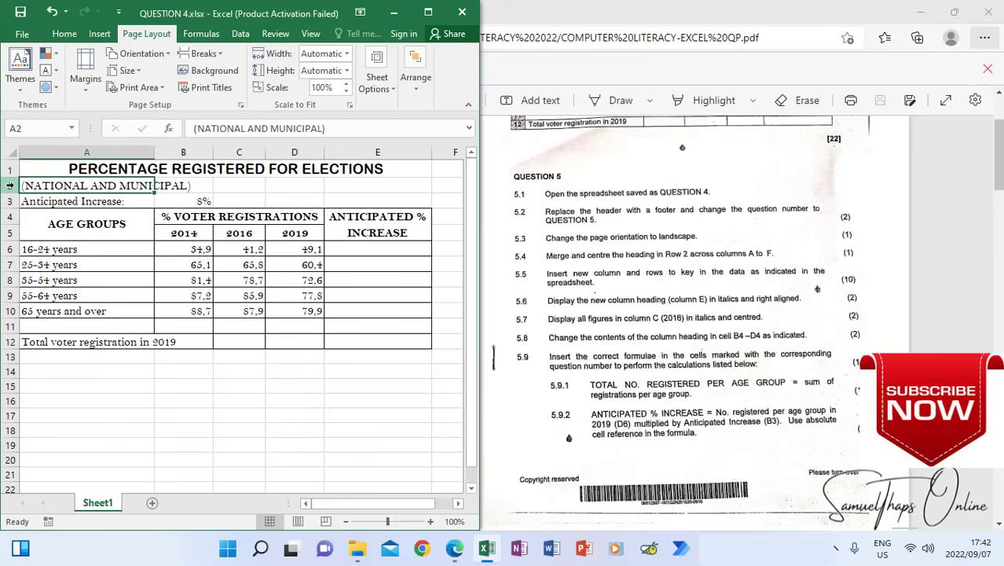
{"action": "left_click", "coordinate": [9, 185]}
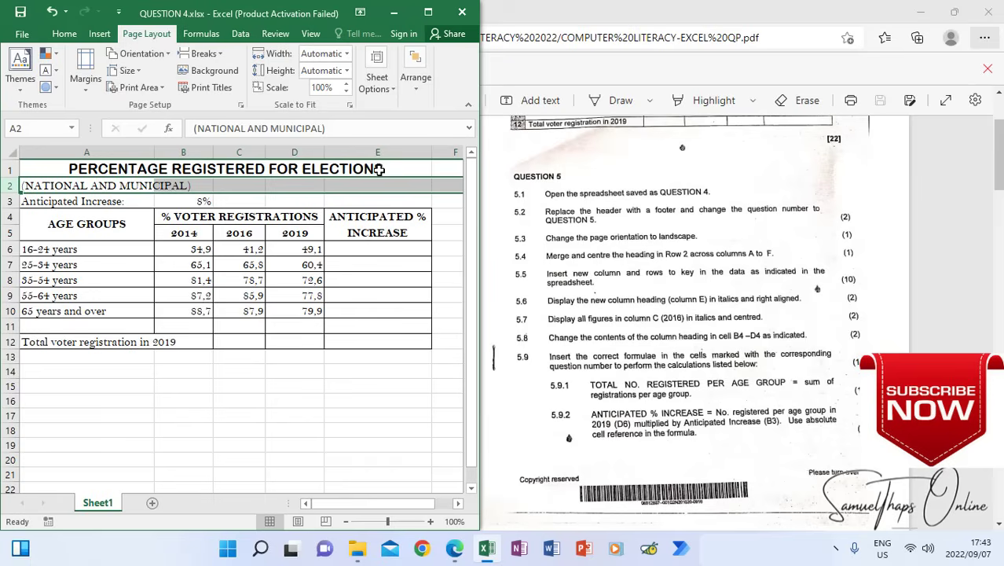
{"action": "left_click", "coordinate": [69, 197]}
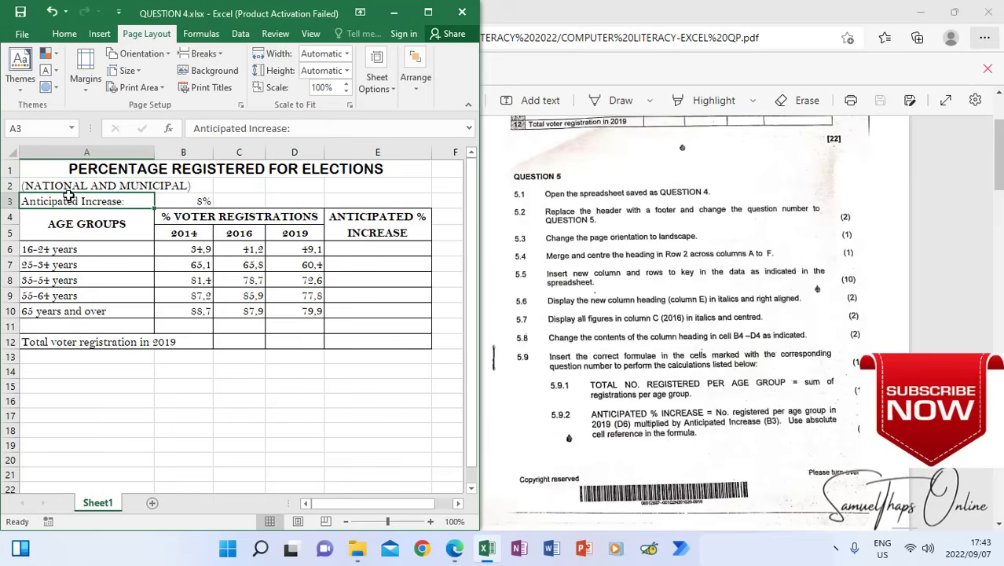
{"action": "left_click", "coordinate": [44, 185]}
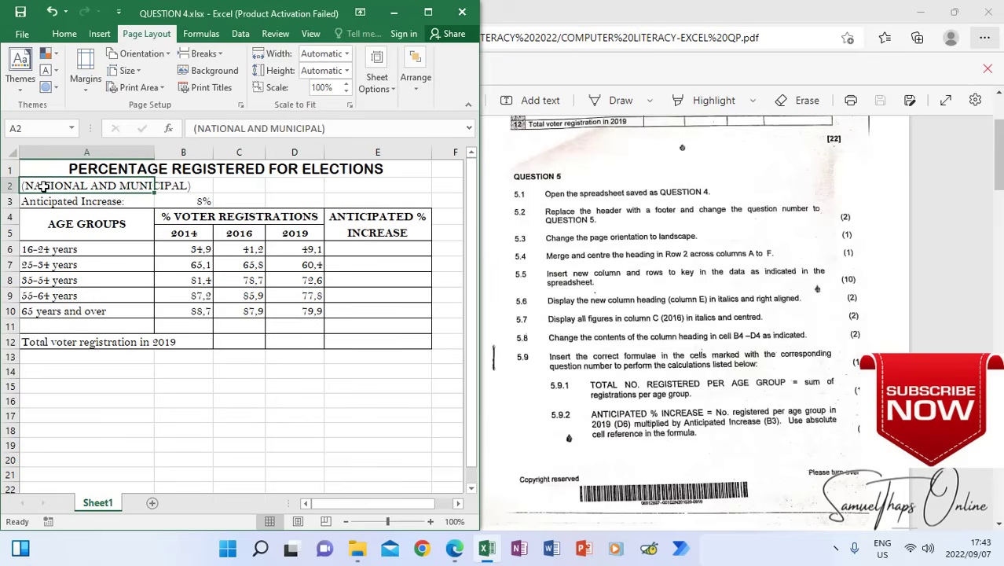
{"action": "left_click_drag", "start_coordinate": [43, 185], "coordinate": [372, 185]}
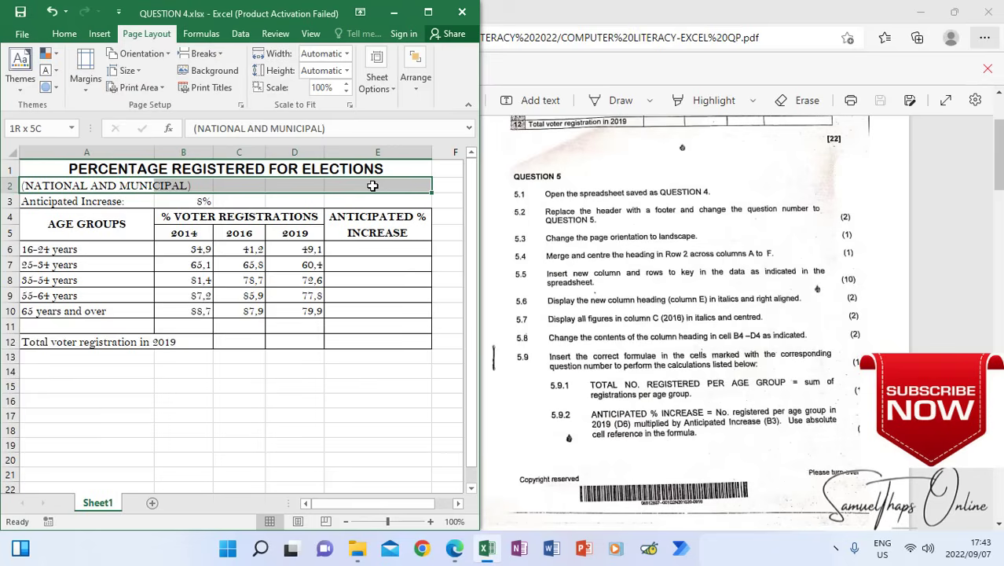
{"action": "left_click_drag", "start_coordinate": [373, 185], "coordinate": [373, 185]}
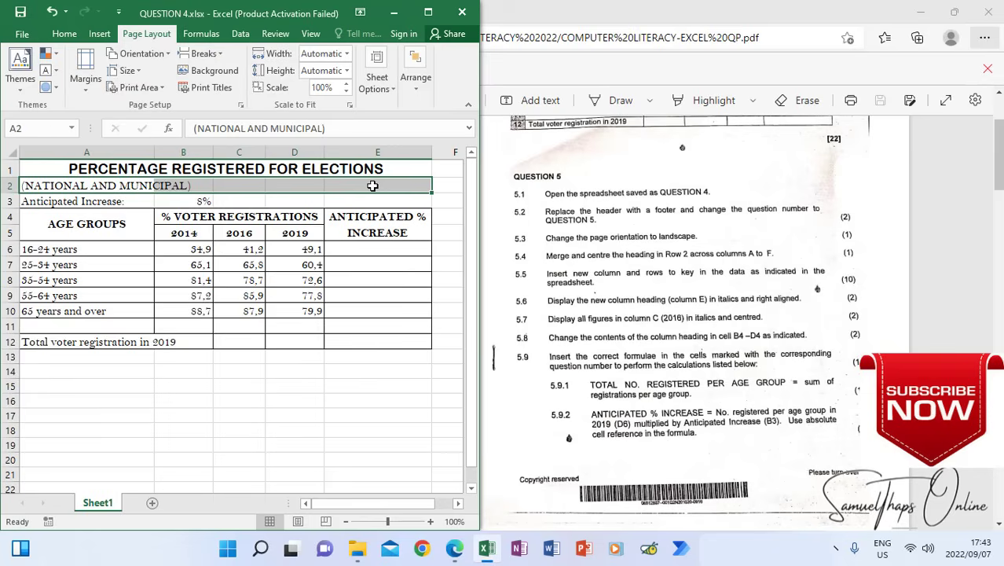
{"action": "left_click", "coordinate": [64, 34]}
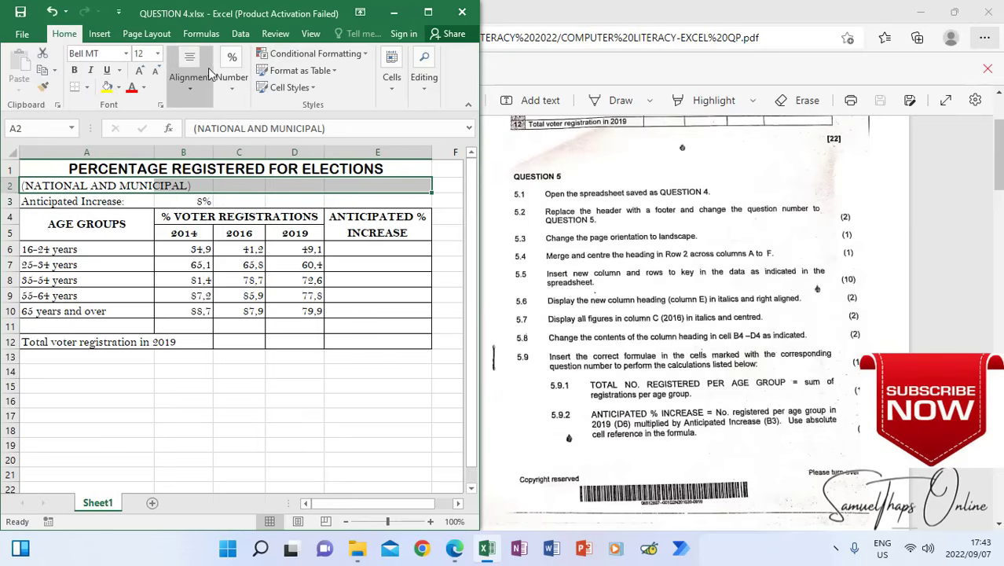
{"action": "left_click", "coordinate": [429, 14]}
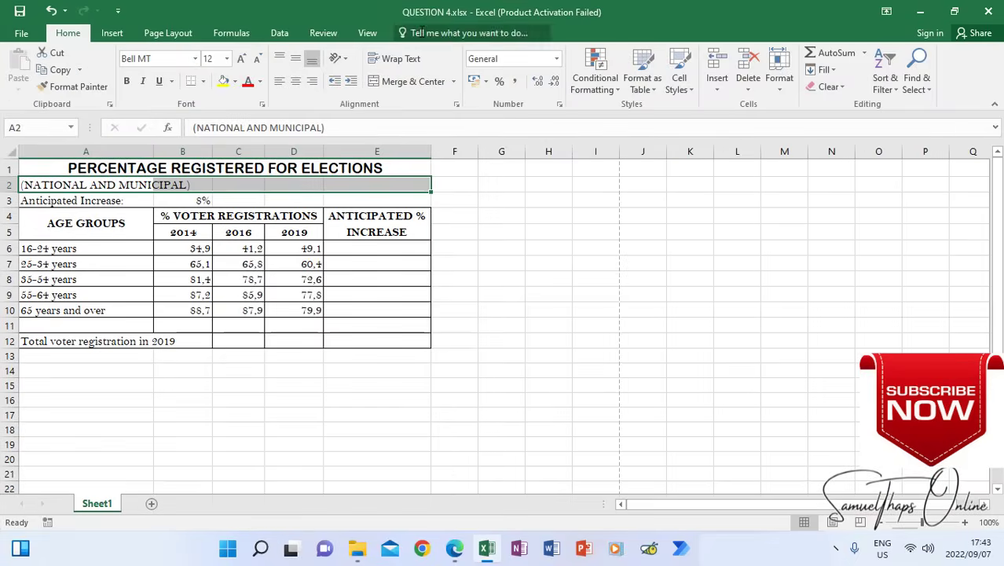
{"action": "left_click", "coordinate": [400, 84]}
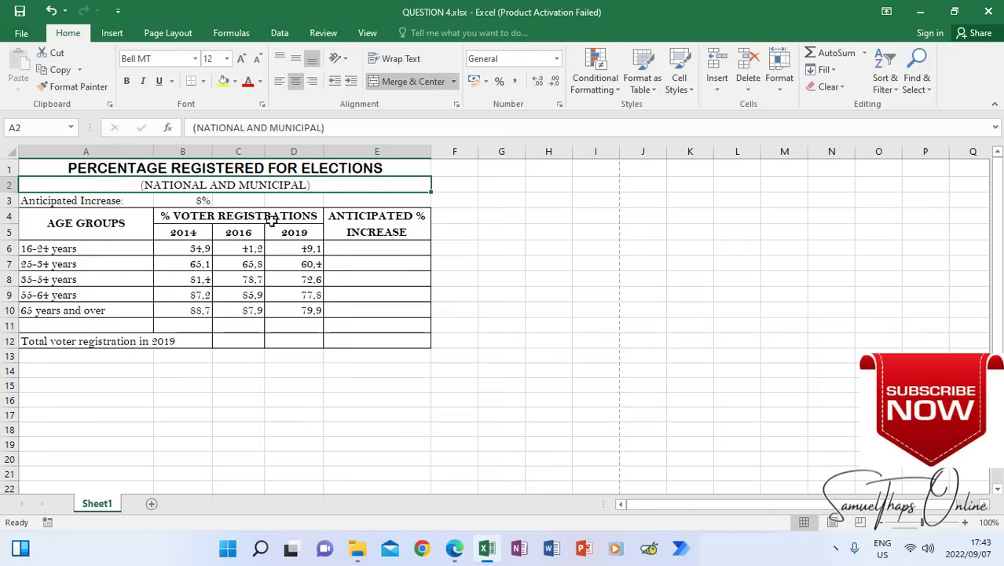
Restore the workbook to a smaller window and examine the question paper in Edge for the reference table with the new column and rows
{"action": "left_click", "coordinate": [956, 12]}
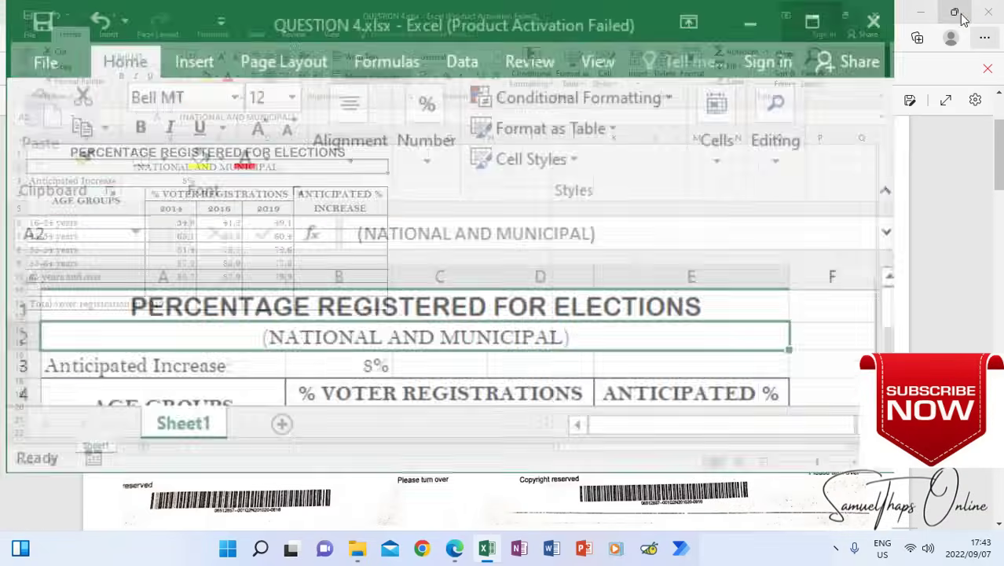
{"action": "left_click_drag", "start_coordinate": [532, 275], "coordinate": [508, 496]}
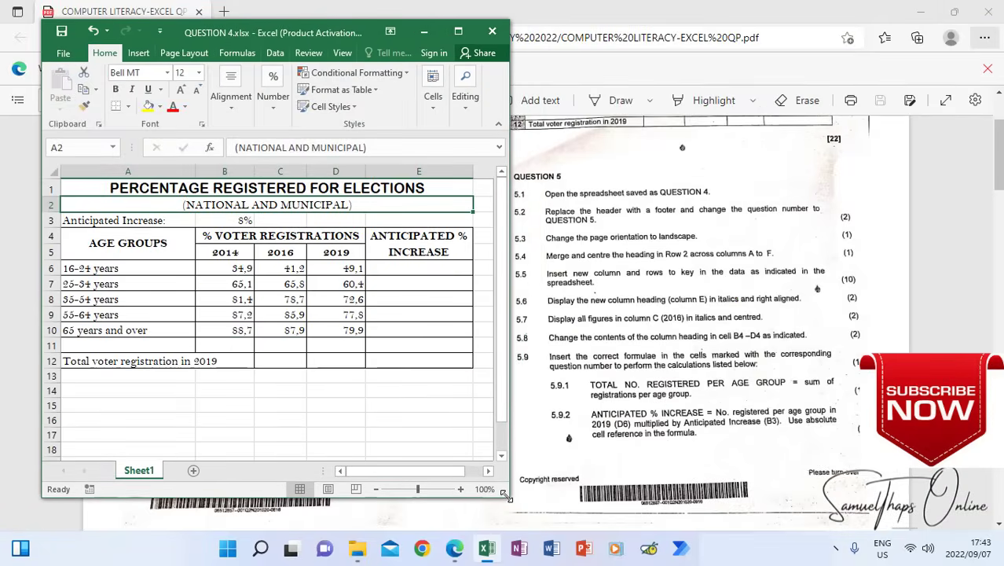
{"action": "left_click", "coordinate": [621, 278]}
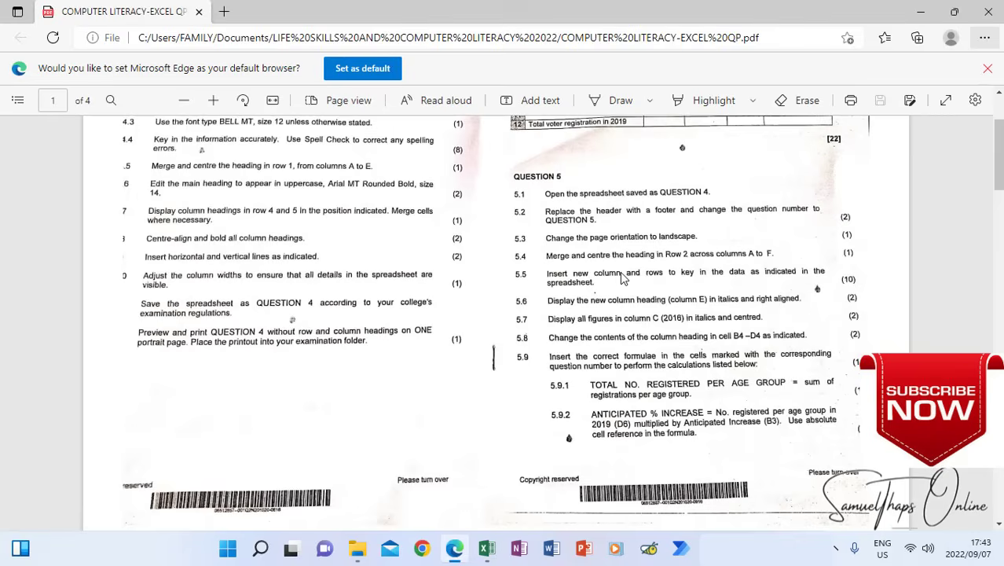
{"action": "scroll", "coordinate": [594, 336], "scroll_direction": "down", "scroll_amount": 4}
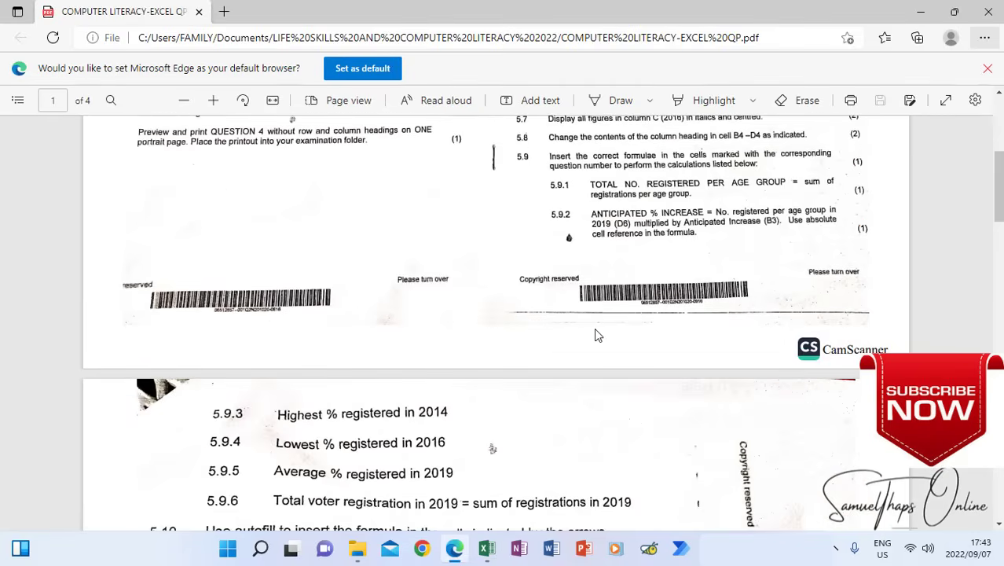
{"action": "scroll", "coordinate": [595, 336], "scroll_direction": "down", "scroll_amount": 3}
{"action": "scroll", "coordinate": [594, 335], "scroll_direction": "down", "scroll_amount": 10}
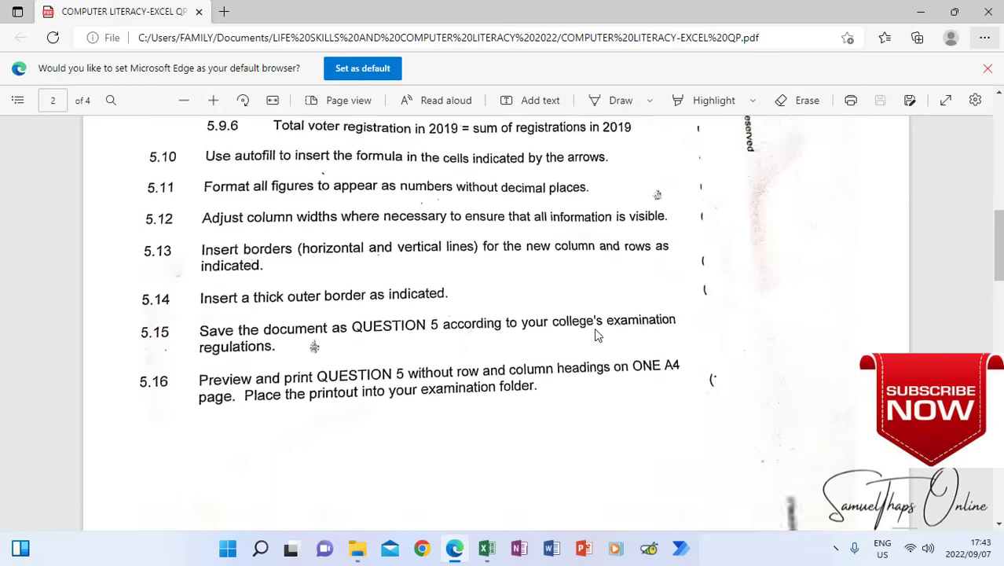
{"action": "scroll", "coordinate": [595, 336], "scroll_direction": "down", "scroll_amount": 3}
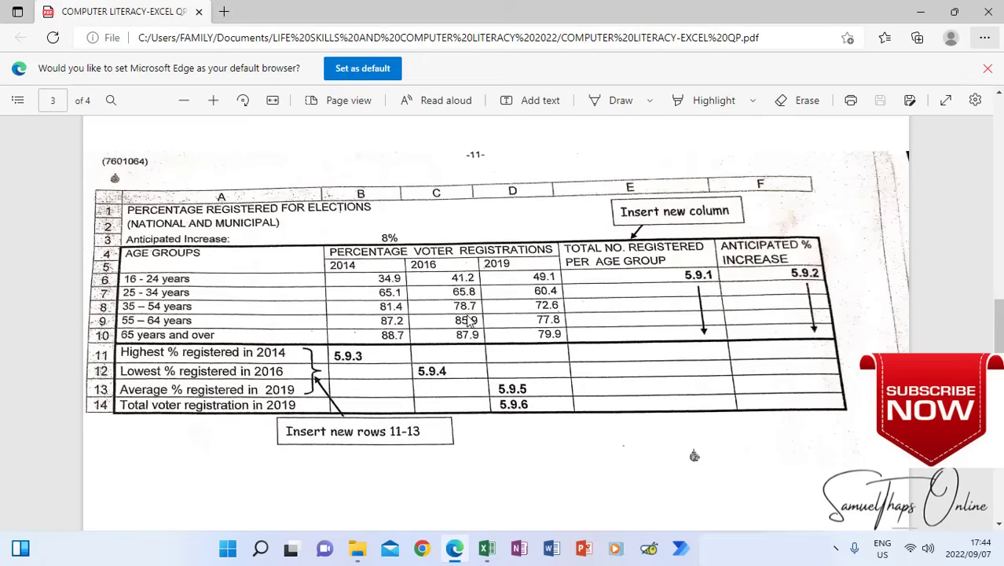
Switch back to the QUESTION 4 workbook in Excel and place its window below the reference table's column headings
{"action": "left_click", "coordinate": [486, 548]}
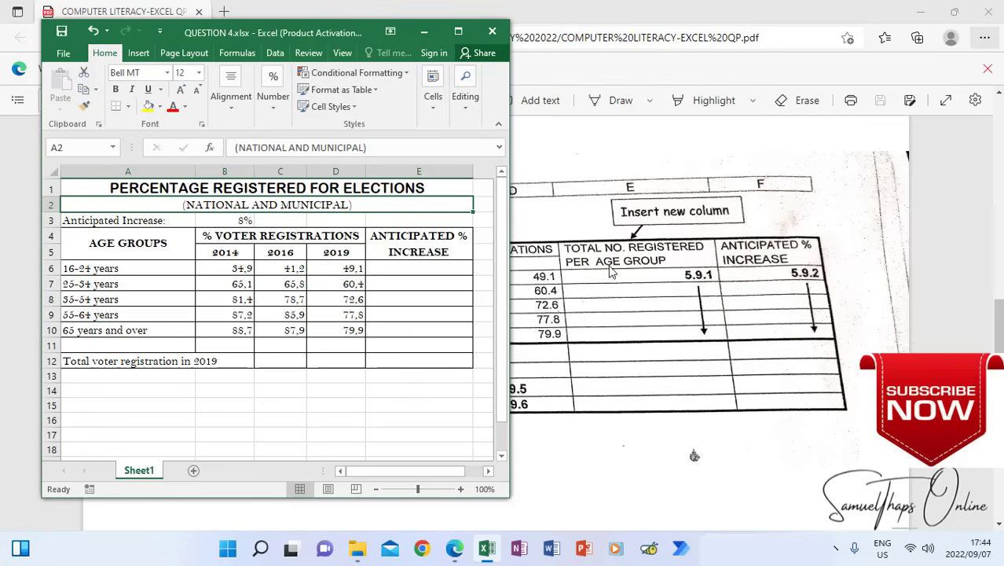
{"action": "left_click_drag", "start_coordinate": [338, 33], "coordinate": [544, 322]}
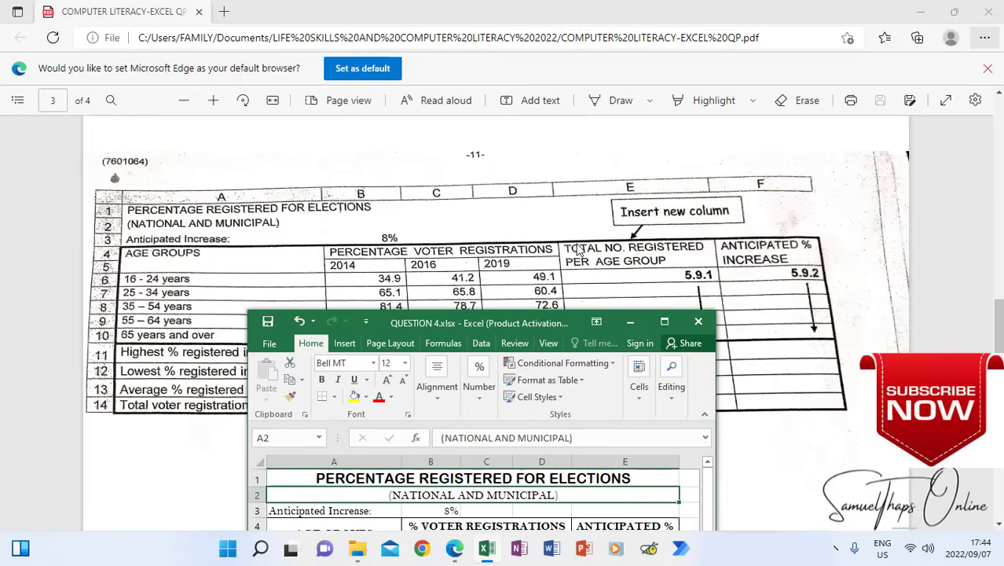
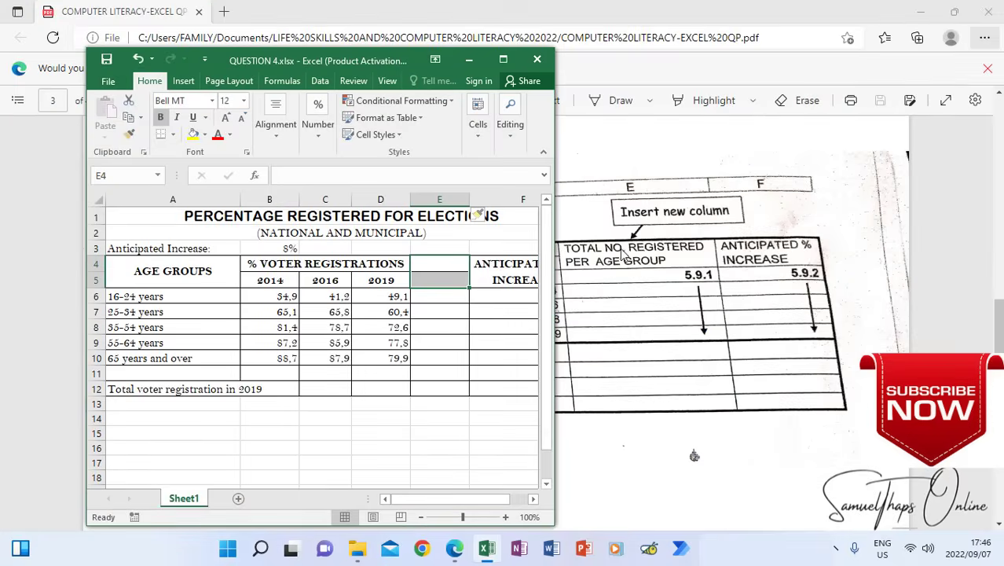
Enter the heading text TOTAL NO. REGISTERED in cell E4 of the new column
{"action": "left_click", "coordinate": [437, 266]}
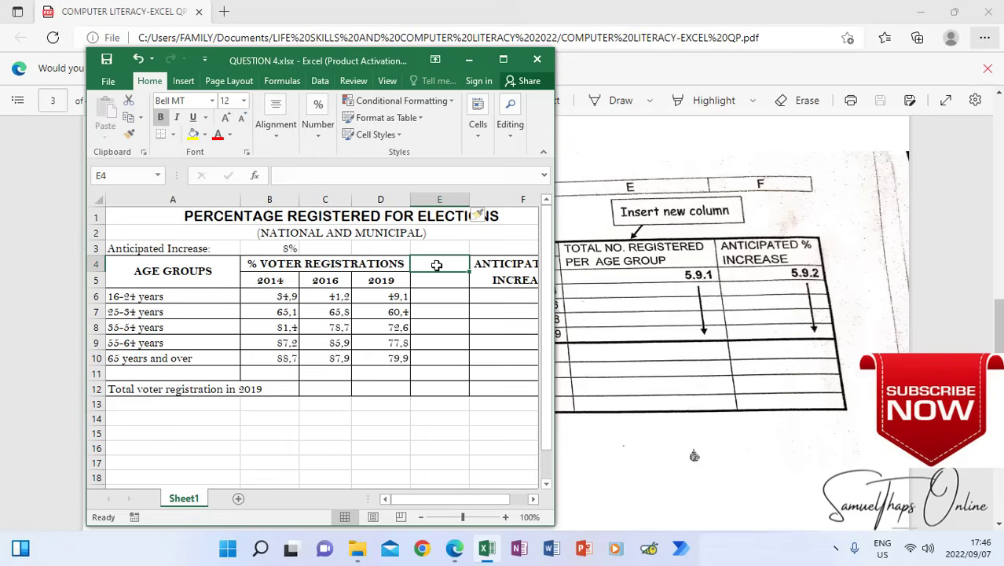
{"action": "type", "text": "TOTAL N"}
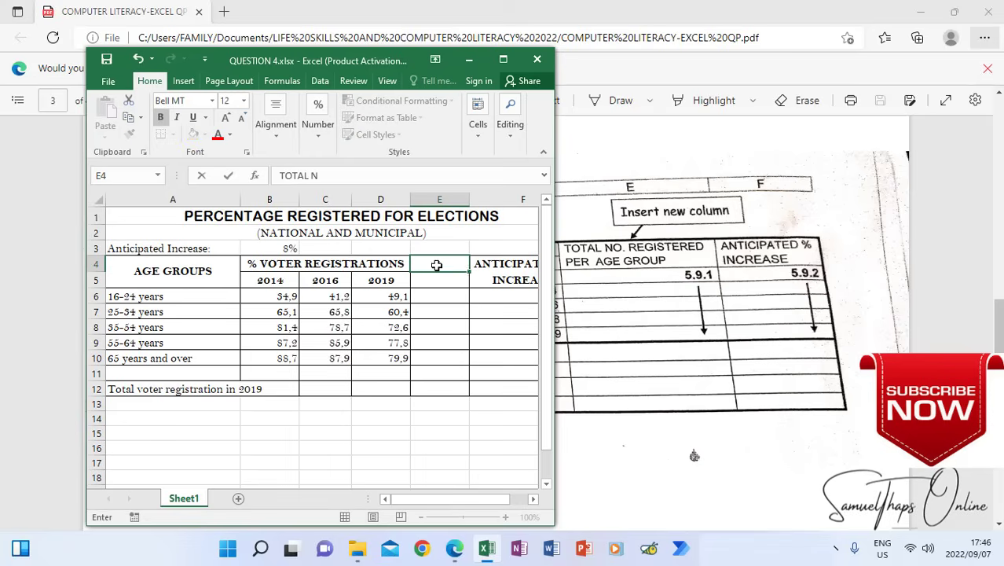
{"action": "type", "text": "O"}
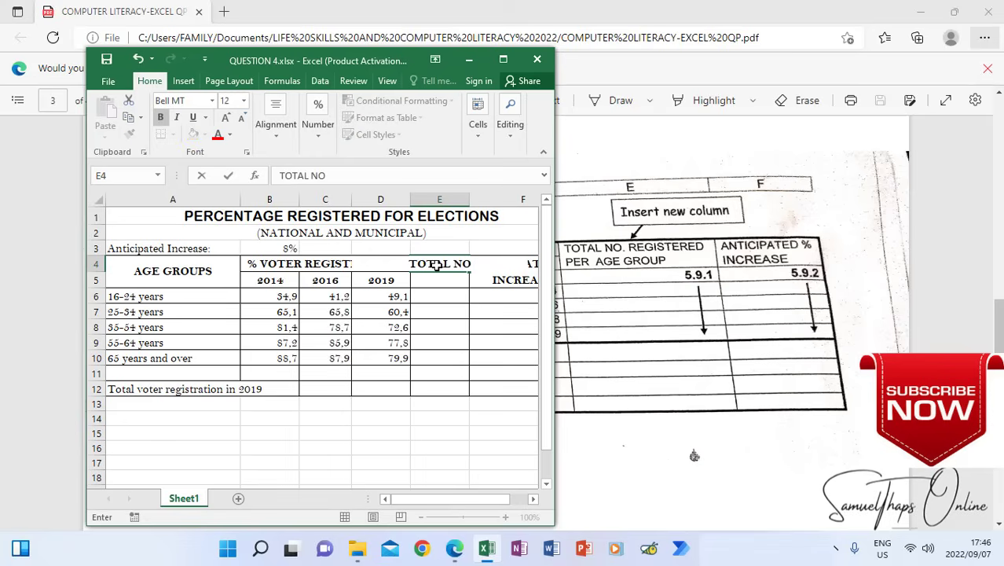
{"action": "type", "text": ". RE"}
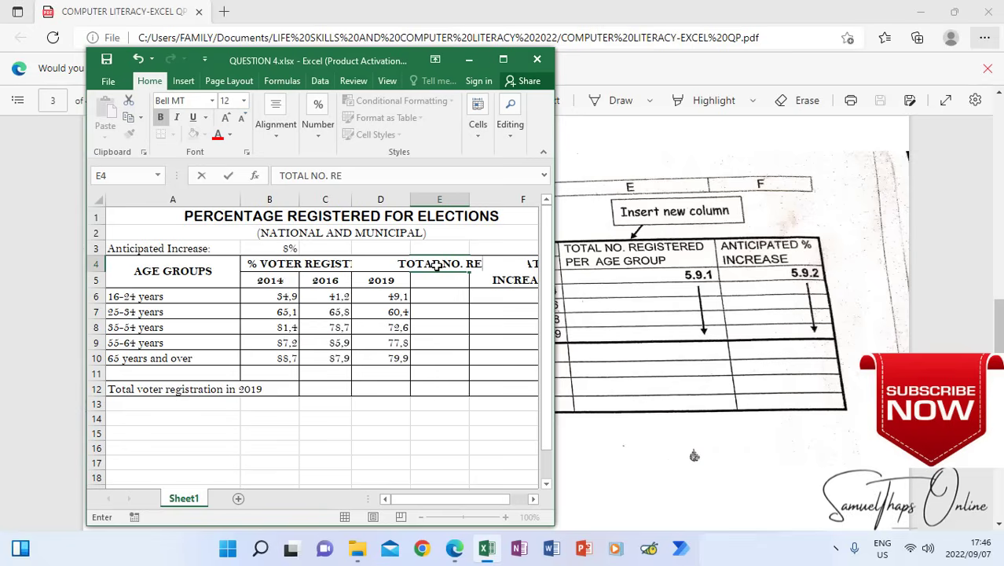
{"action": "type", "text": "GIS"}
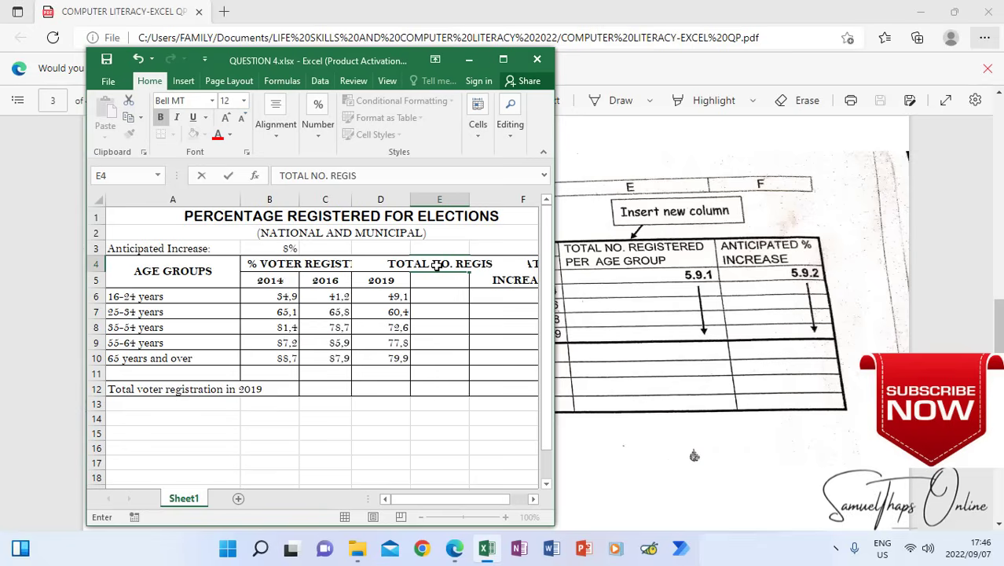
{"action": "type", "text": "TERED"}
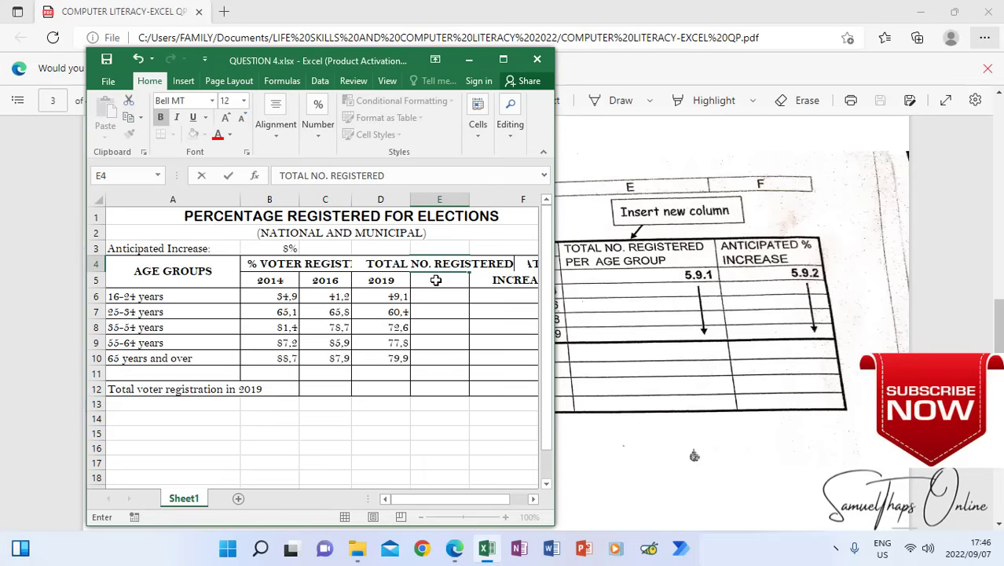
Enter PER AGE GROUP in cell E5 as the second line of the new column's heading
{"action": "left_click", "coordinate": [436, 279]}
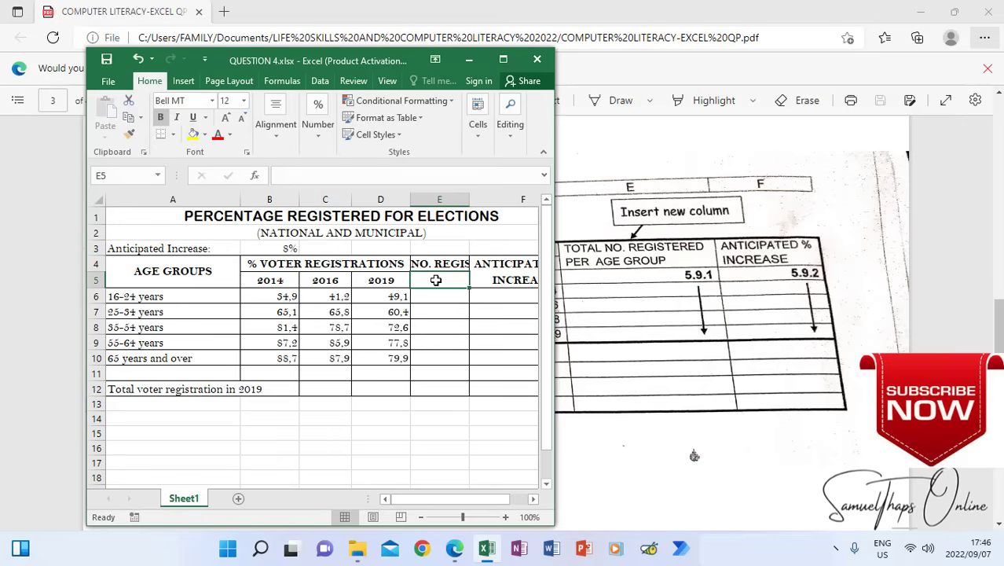
{"action": "type", "text": "PER"}
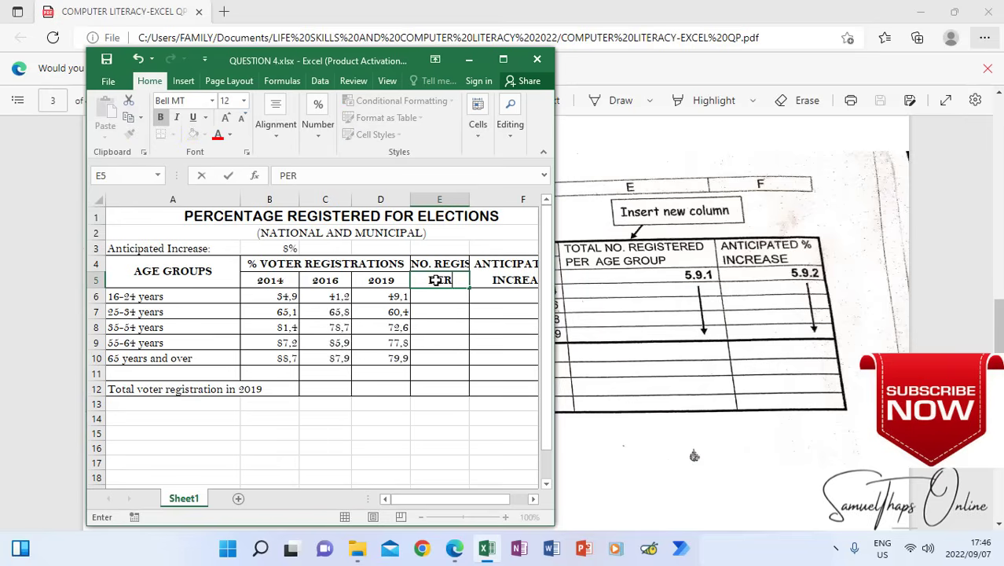
{"action": "type", "text": " AGE G"}
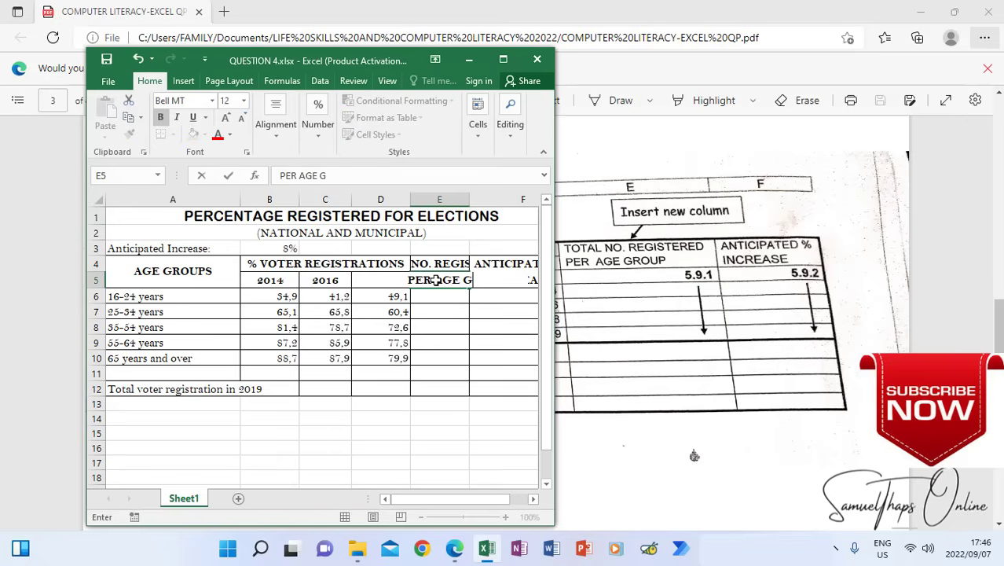
{"action": "type", "text": "ROUP"}
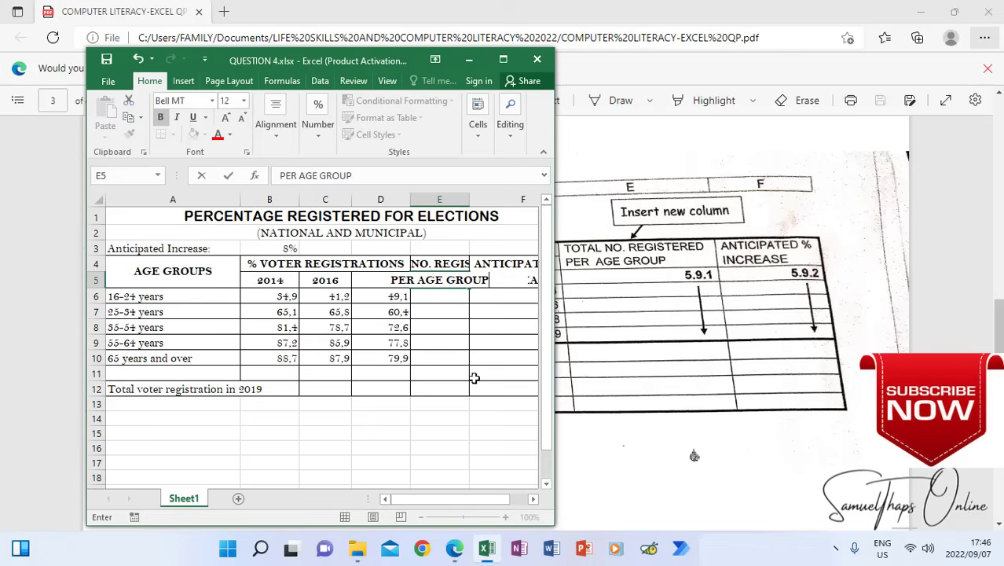
{"action": "left_click", "coordinate": [489, 404]}
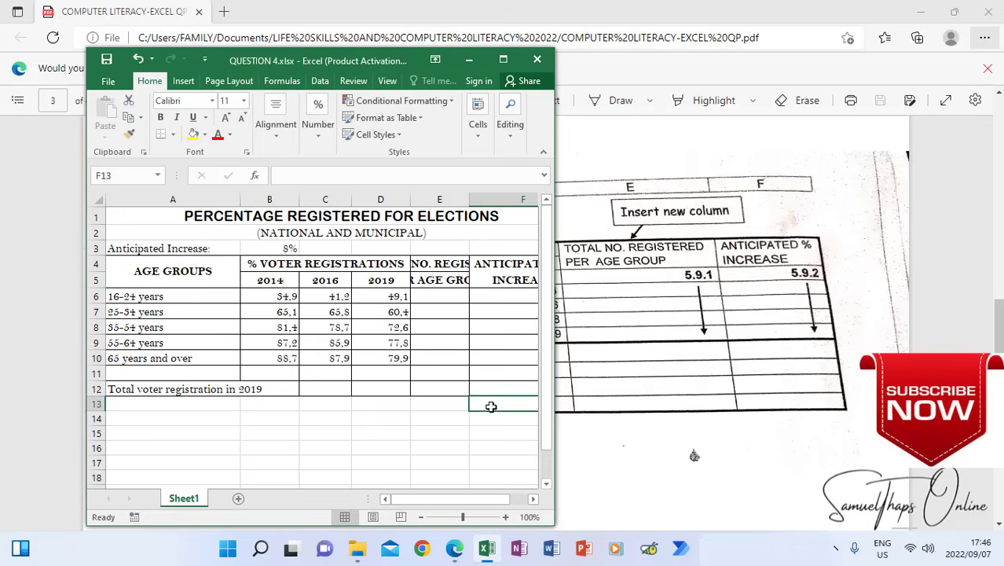
Maximize the workbook window and widen column E until both lines of its heading fit
{"action": "left_click", "coordinate": [503, 61]}
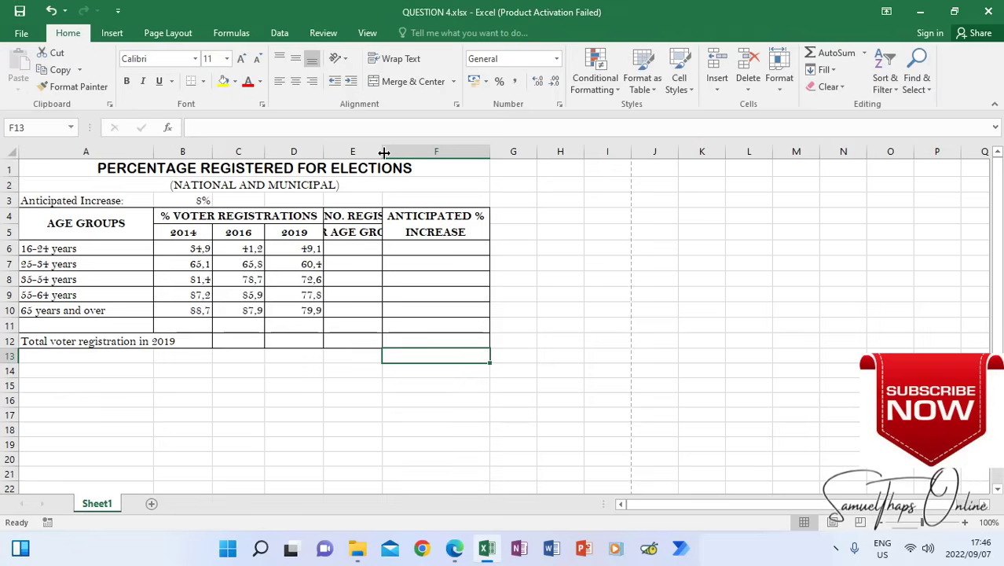
{"action": "left_click_drag", "start_coordinate": [383, 152], "coordinate": [488, 152]}
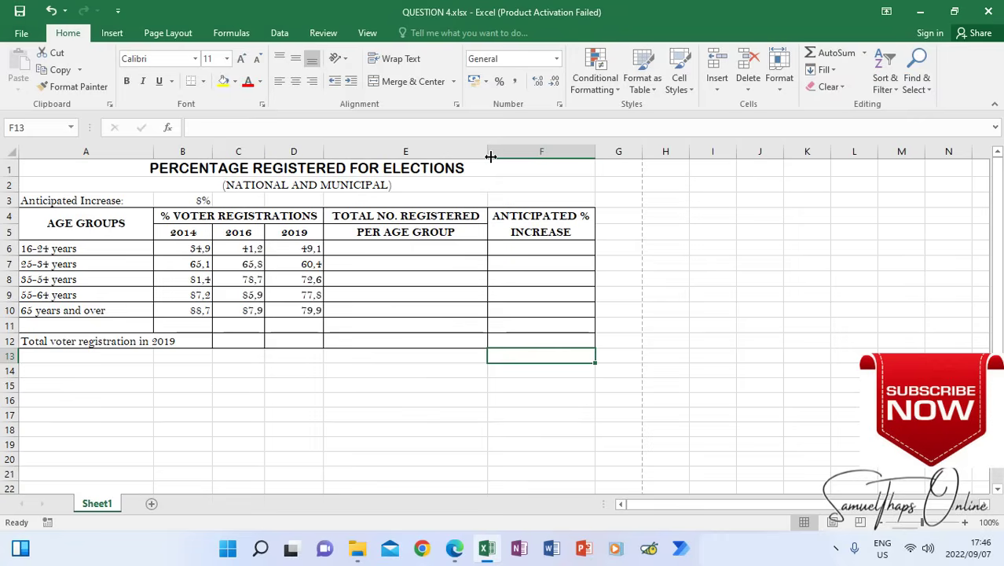
{"action": "left_click", "coordinate": [390, 249]}
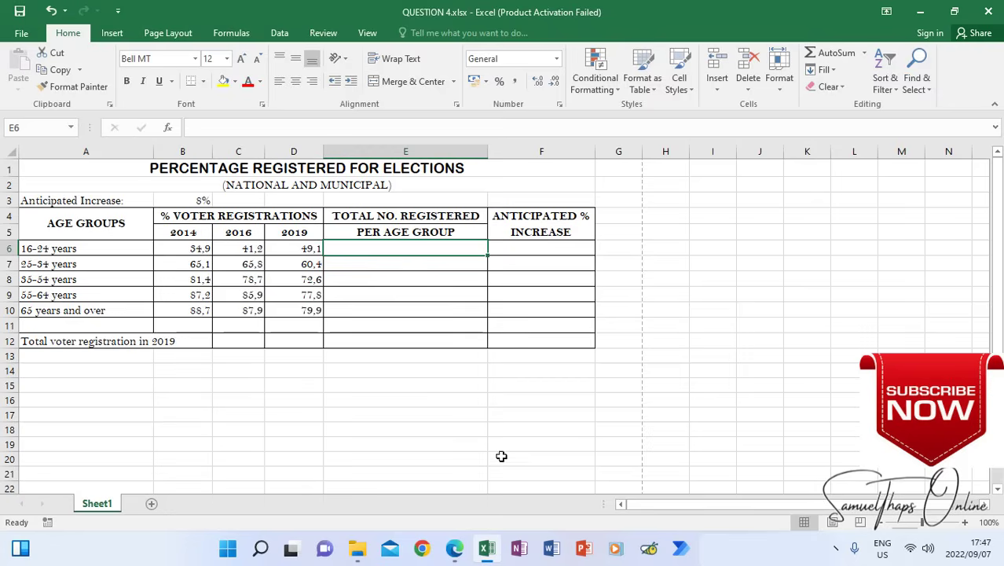
Check the required new rows in the Edge question paper, then return to Excel and place a smaller workbook window beside the reference row labels
{"action": "left_click", "coordinate": [454, 548]}
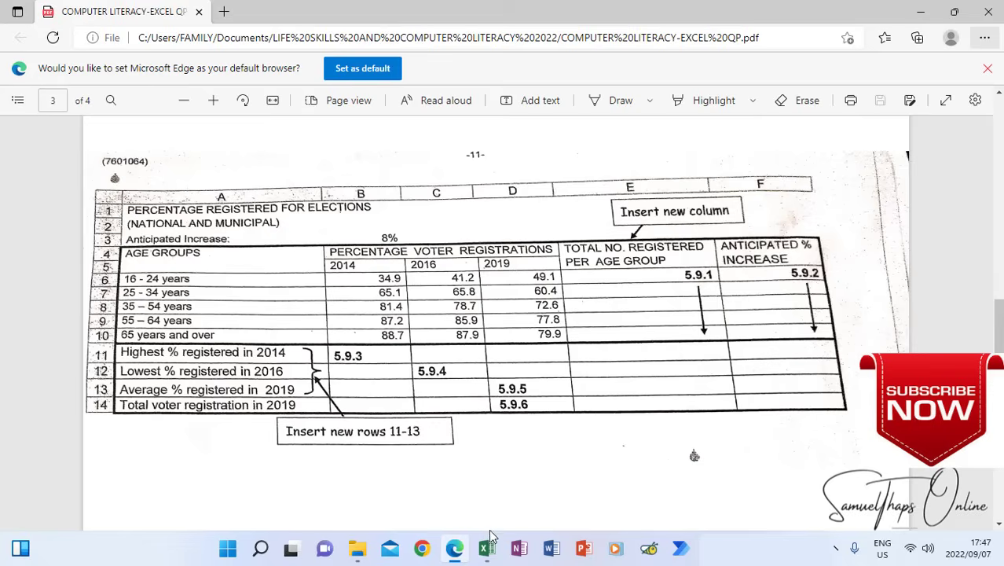
{"action": "left_click", "coordinate": [487, 554]}
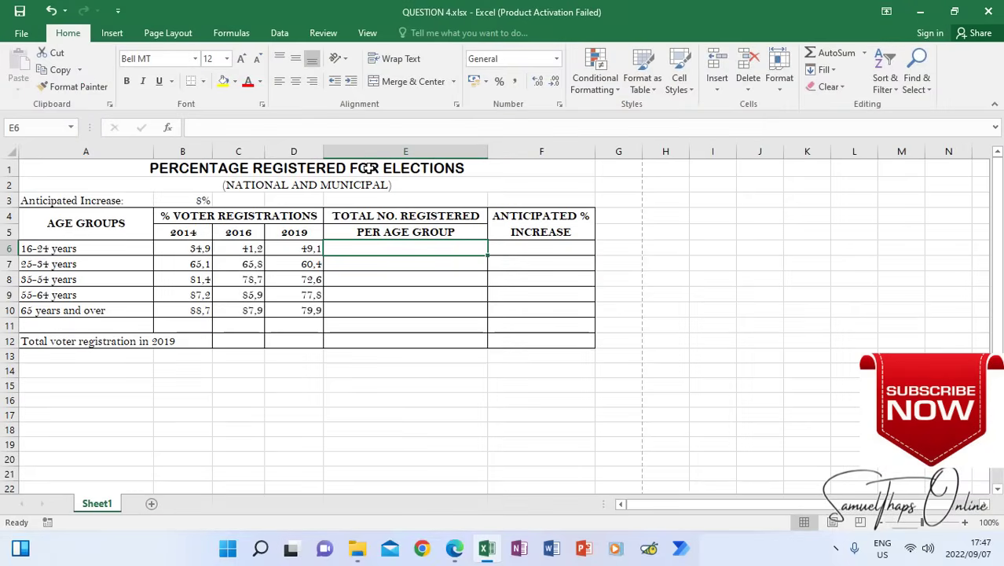
{"action": "left_click", "coordinate": [954, 9]}
{"action": "left_click_drag", "start_coordinate": [332, 62], "coordinate": [619, 17]}
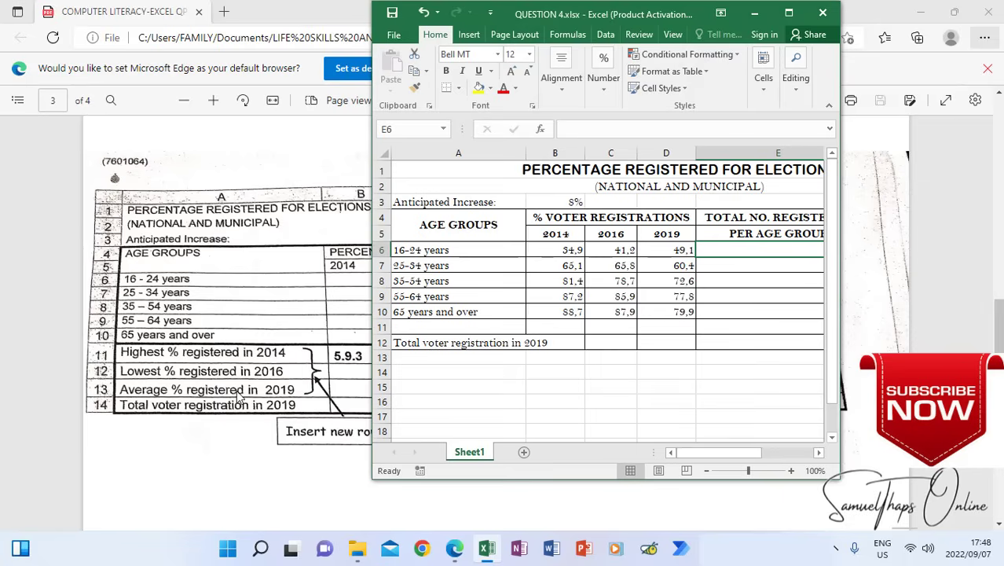
Insert two new rows at row 11, above the Total voter registration in 2019 row
{"action": "right_click", "coordinate": [382, 327]}
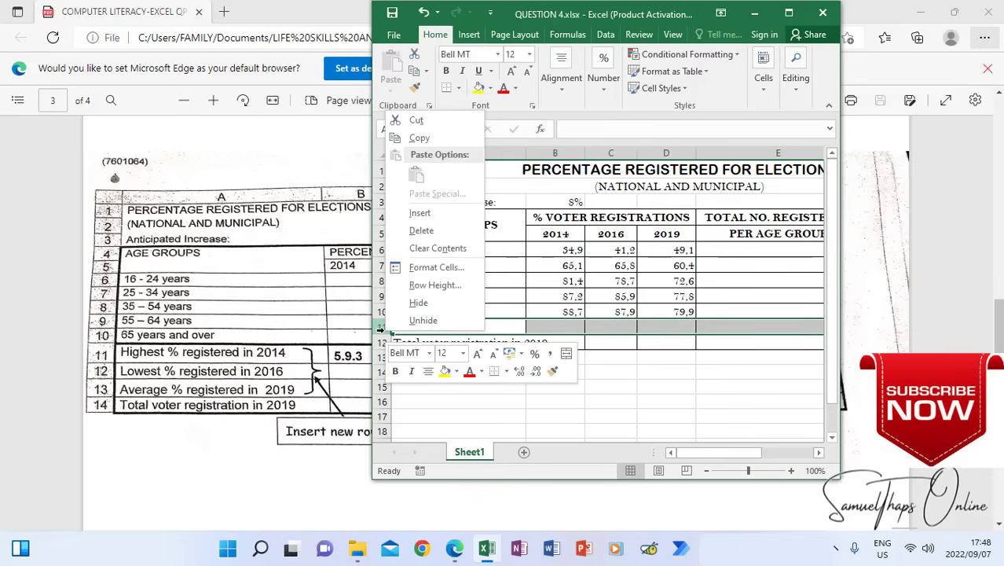
{"action": "left_click", "coordinate": [420, 213]}
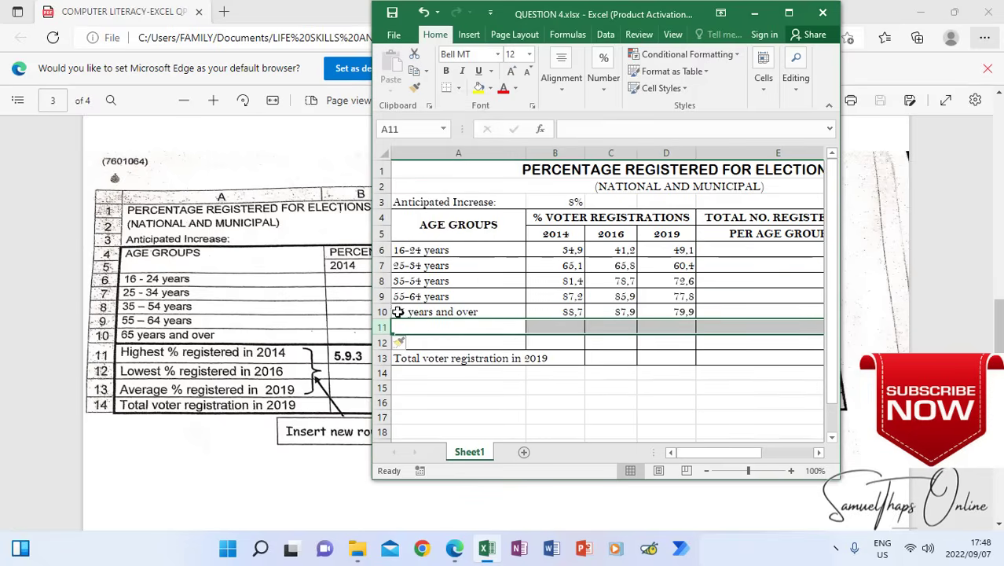
{"action": "left_click", "coordinate": [406, 396]}
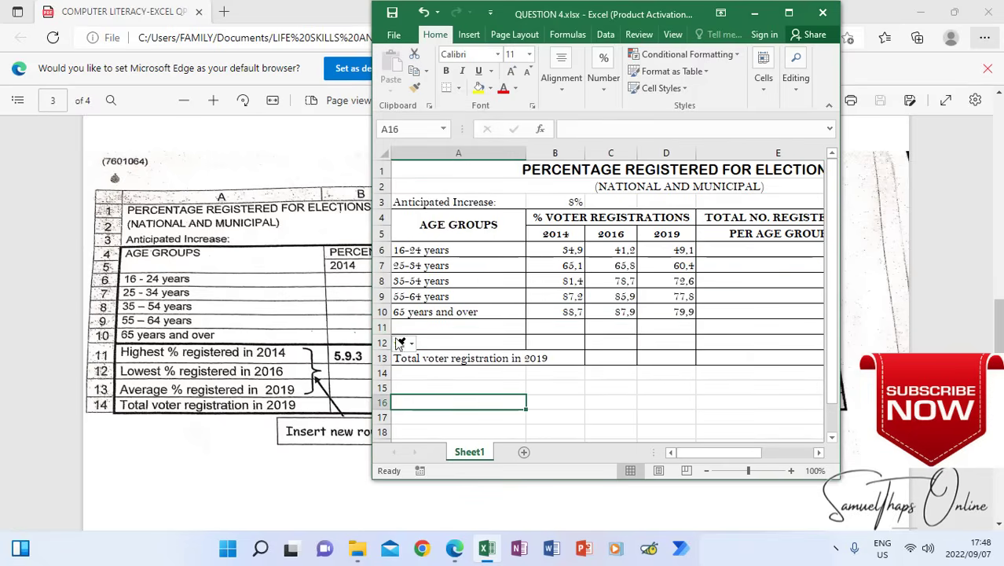
{"action": "right_click", "coordinate": [381, 326]}
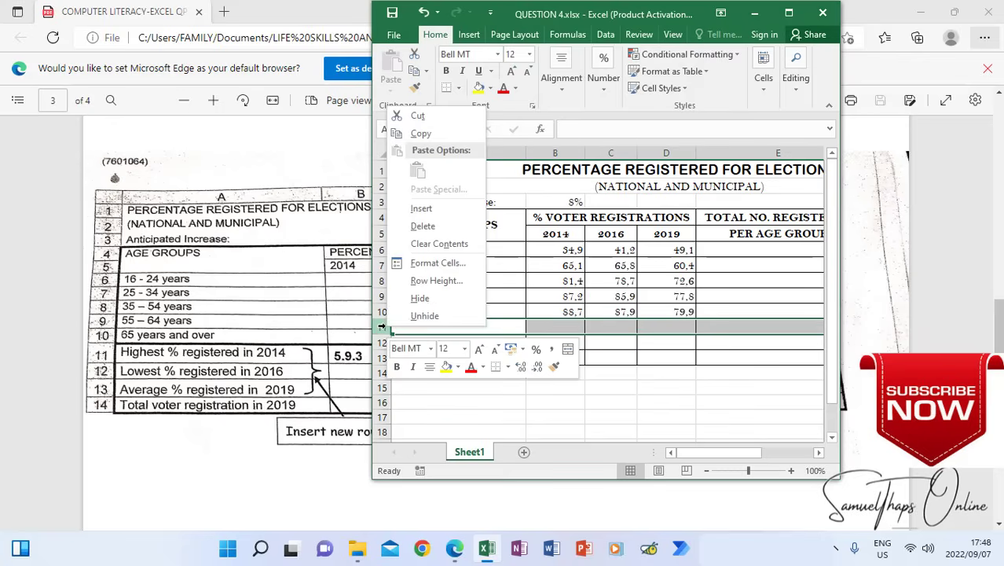
{"action": "left_click", "coordinate": [432, 214]}
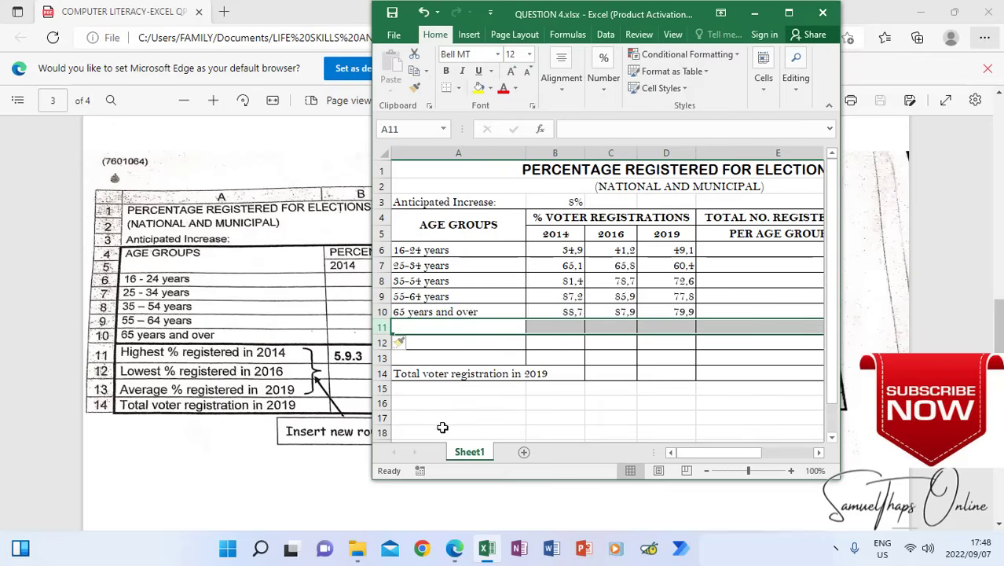
{"action": "left_click", "coordinate": [462, 399]}
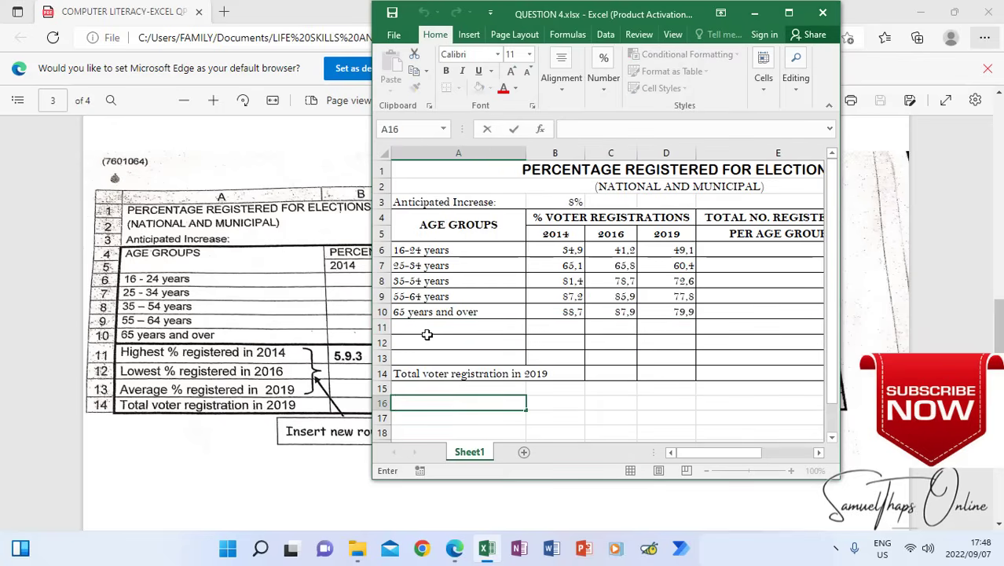
{"action": "left_click_drag", "start_coordinate": [459, 327], "coordinate": [604, 360]}
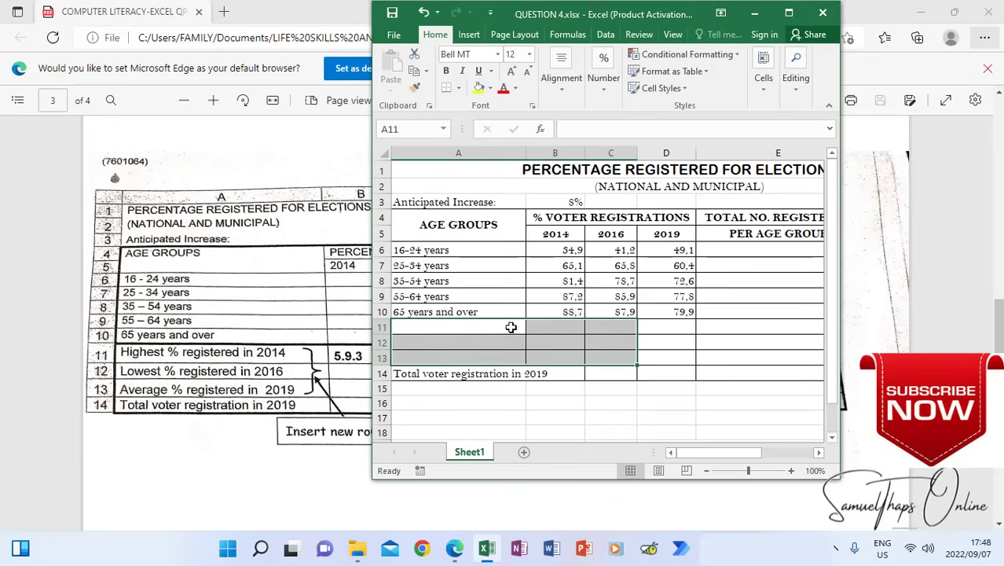
Enter the row label Highest % registered in 2014 in cell A11
{"action": "left_click", "coordinate": [453, 330]}
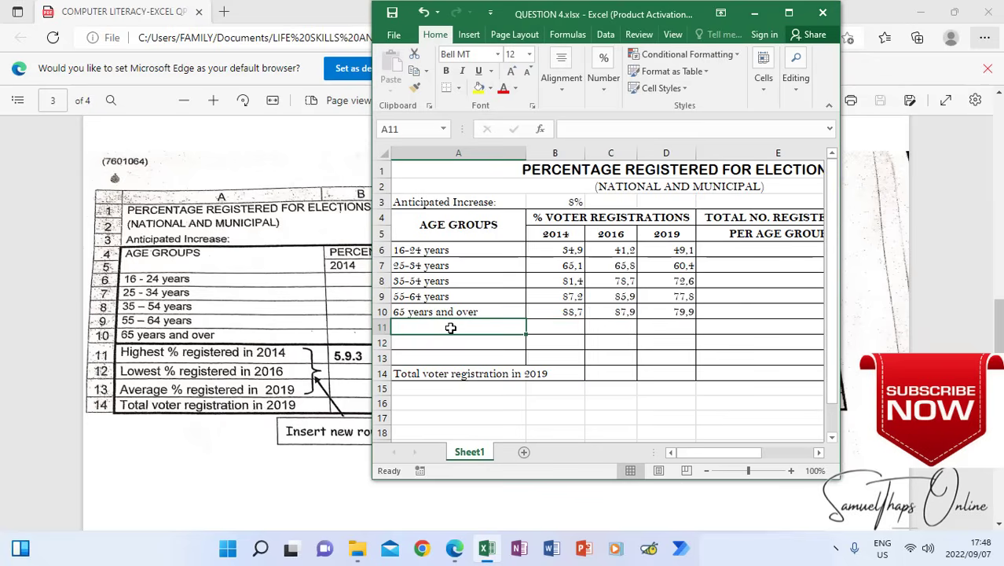
{"action": "type", "text": "Hi"}
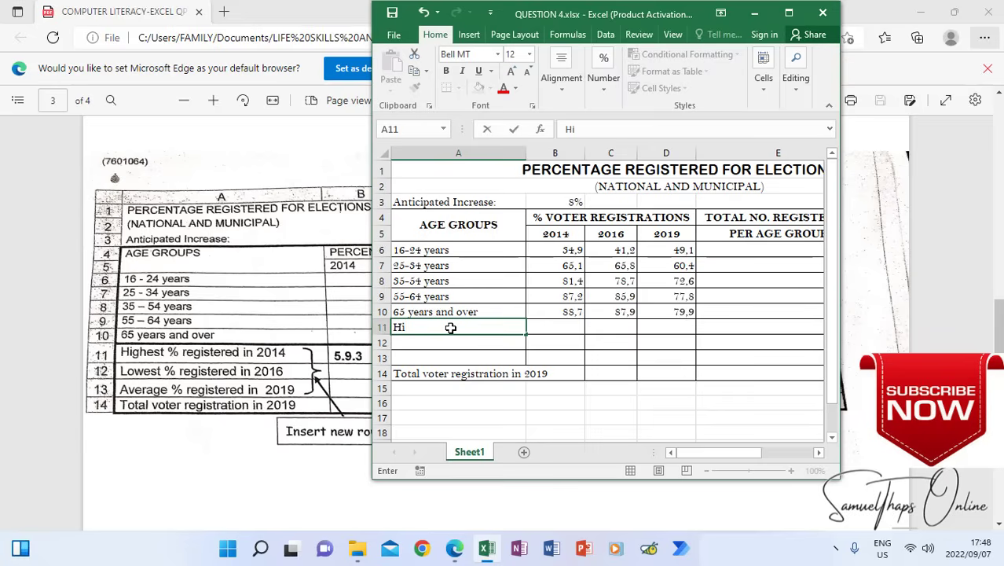
{"action": "type", "text": "geh"}
{"action": "key", "text": "BackSpace"}
{"action": "key", "text": "BackSpace"}
{"action": "key", "text": "BackSpace"}
{"action": "key", "text": "BackSpace"}
{"action": "type", "text": "gis"}
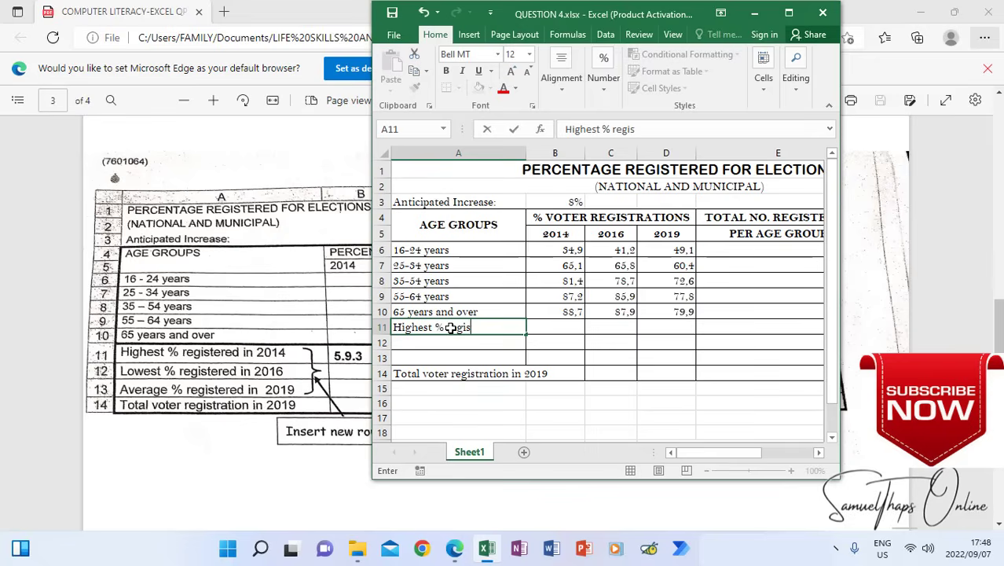
{"action": "type", "text": "tered in "}
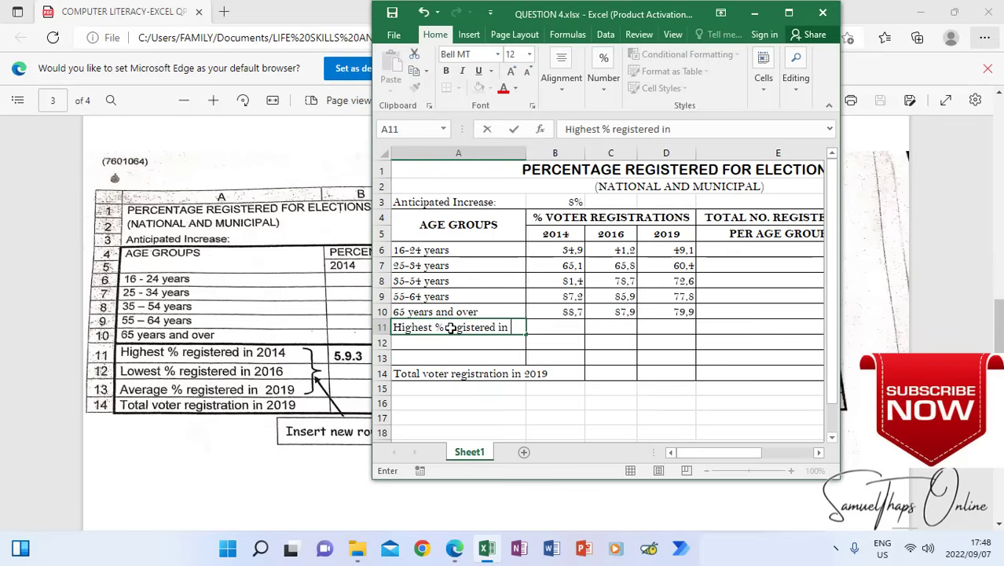
{"action": "type", "text": "2014"}
{"action": "key", "text": "Return"}
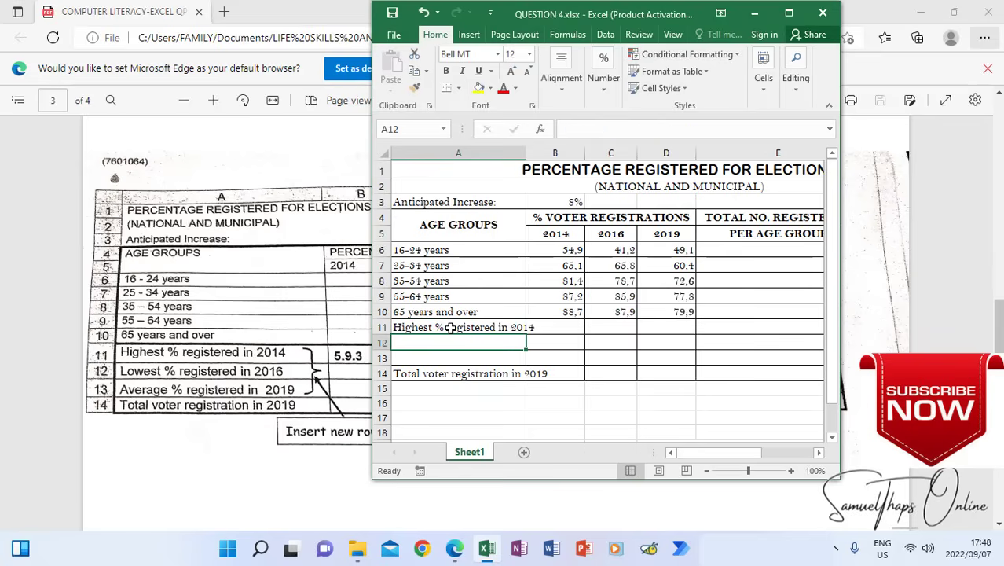
Enter the row label Lowest % registered in 2016 in cell A12
{"action": "type", "text": "Lowest"}
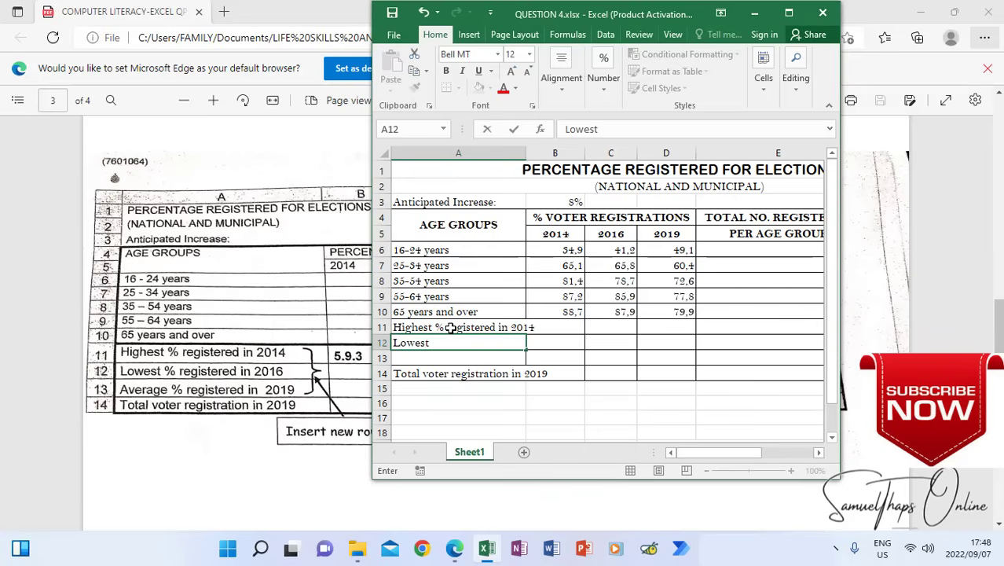
{"action": "type", "text": " % registered"}
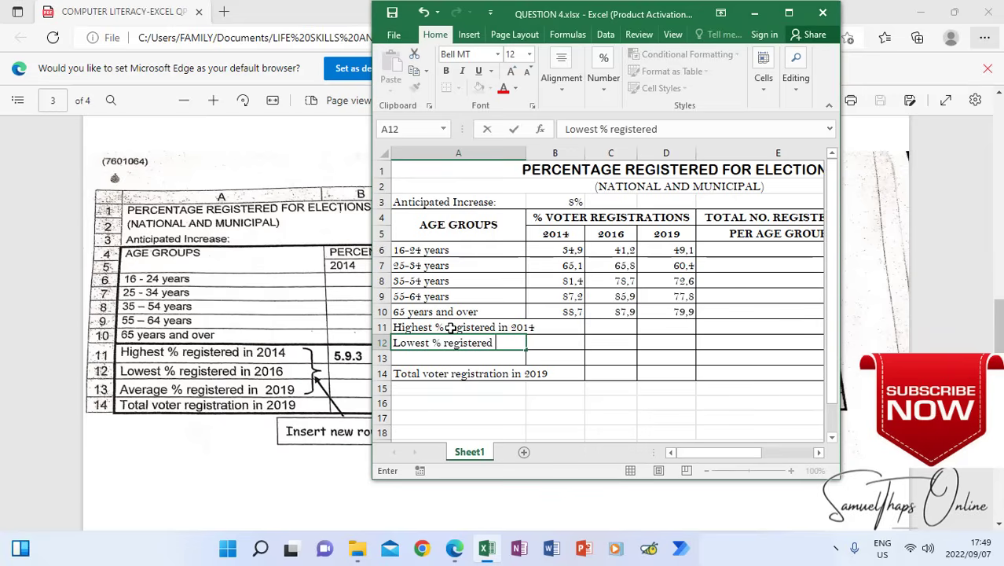
{"action": "type", "text": " in 2016"}
{"action": "key", "text": "Return"}
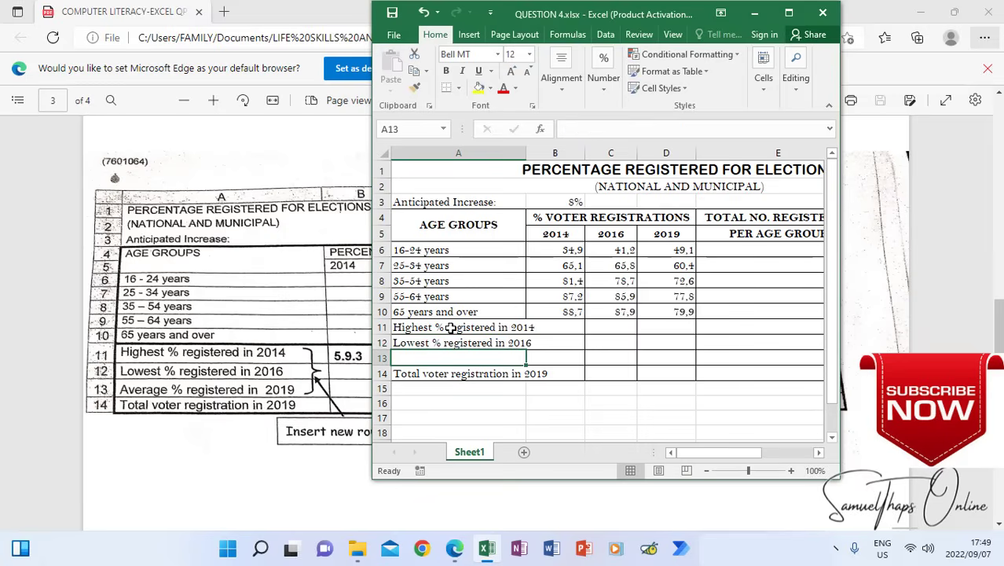
Enter the row label Average % registered in 2019 in cell A13
{"action": "type", "text": "Avera"}
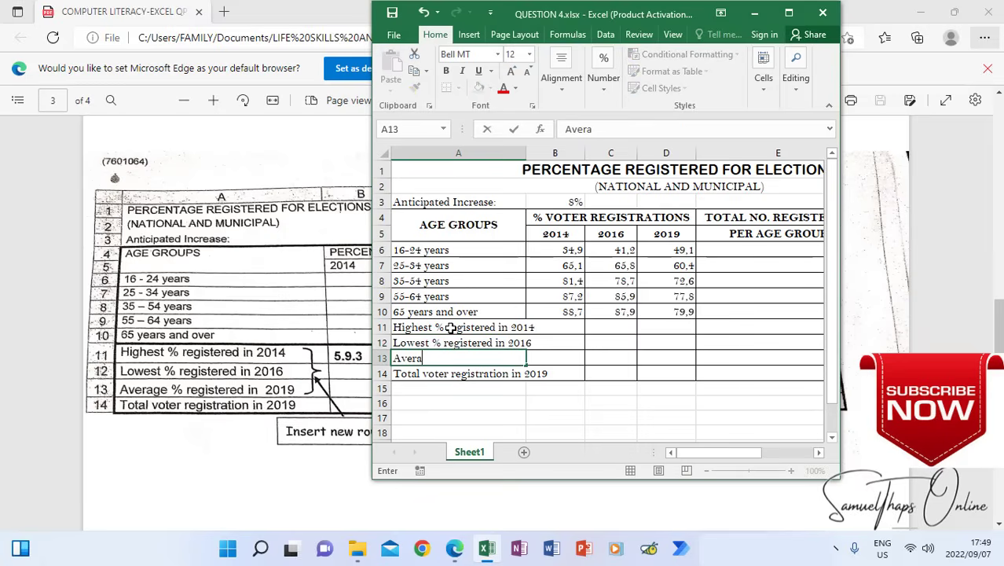
{"action": "type", "text": "ge % registered"}
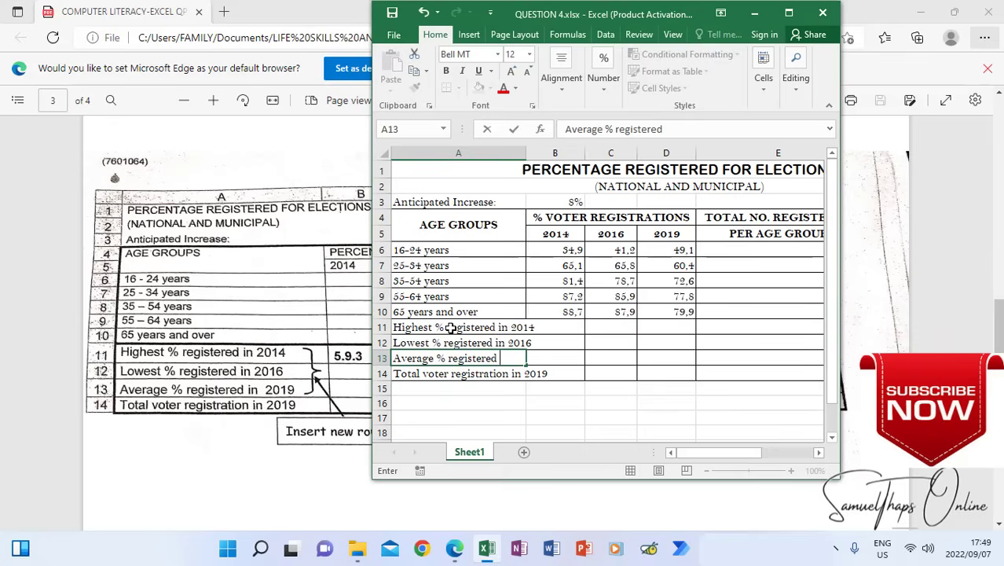
{"action": "type", "text": " in 2019"}
{"action": "key", "text": "Return"}
{"action": "left_click", "coordinate": [520, 405]}
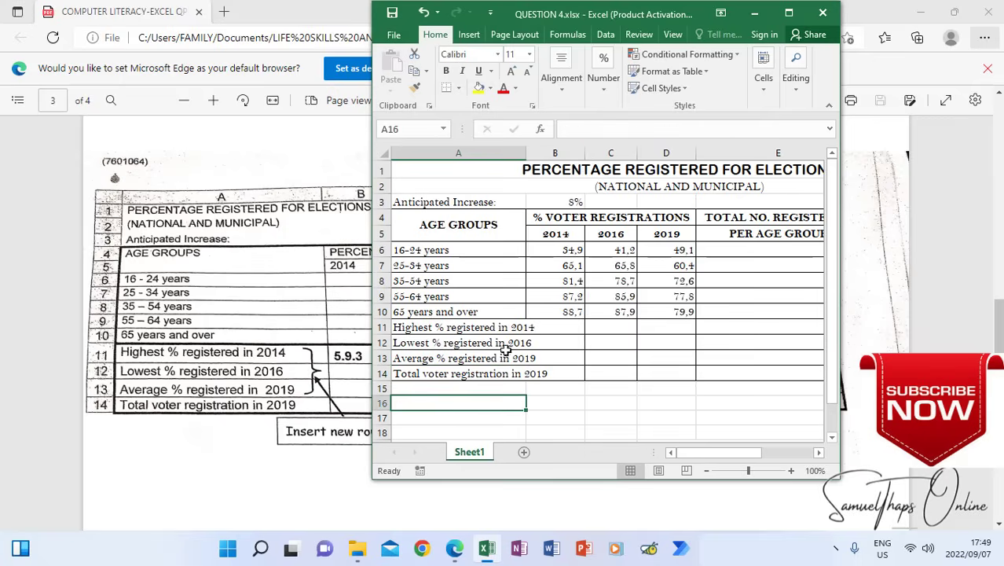
Widen column A so the row labels in rows 11 to 14 fit inside it
{"action": "left_click", "coordinate": [789, 12]}
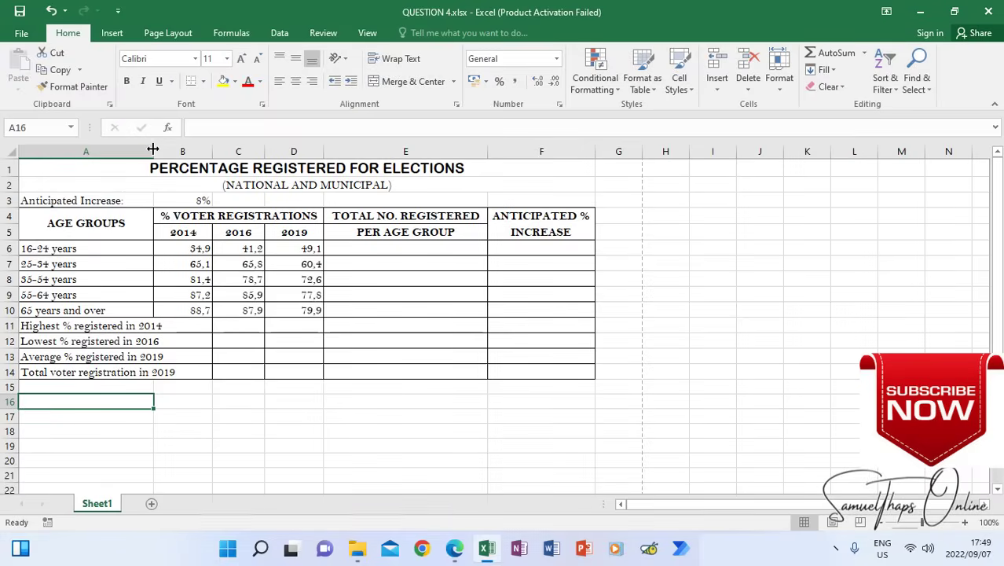
{"action": "left_click_drag", "start_coordinate": [153, 149], "coordinate": [188, 161]}
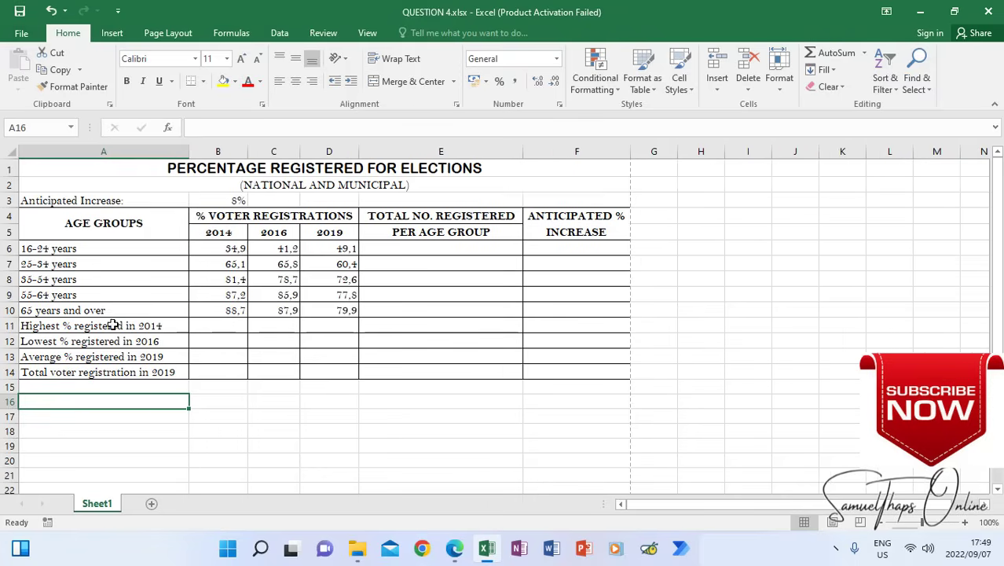
Check the sample table in the question paper and read the next Question 5 instructions on column headings and figures
{"action": "left_click", "coordinate": [956, 13]}
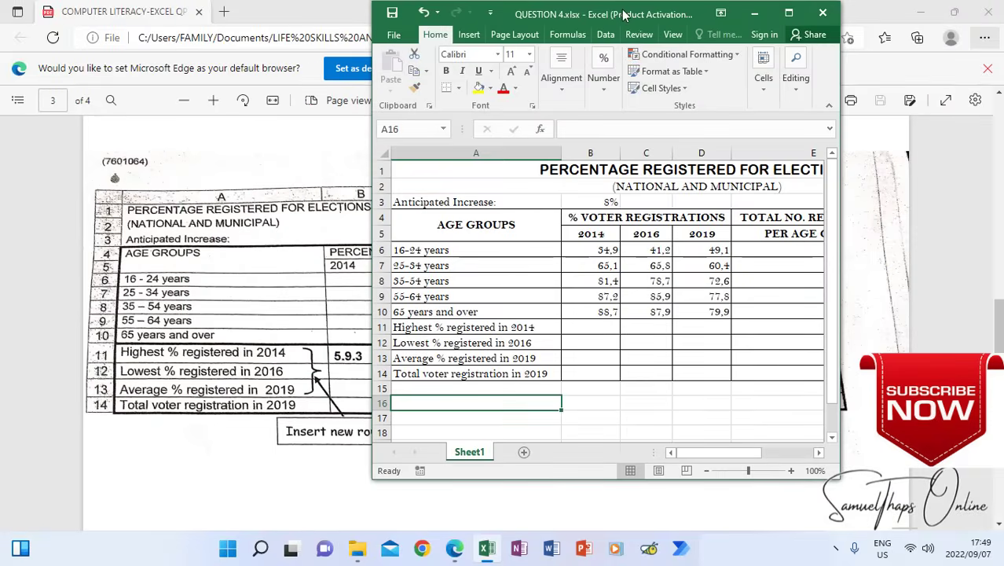
{"action": "left_click_drag", "start_coordinate": [623, 14], "coordinate": [448, 467]}
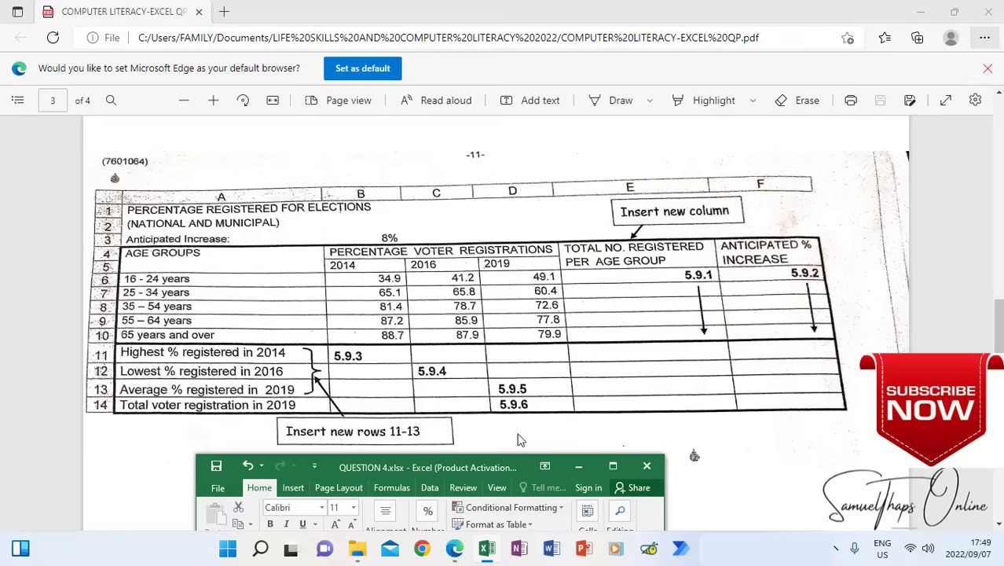
{"action": "left_click", "coordinate": [563, 309]}
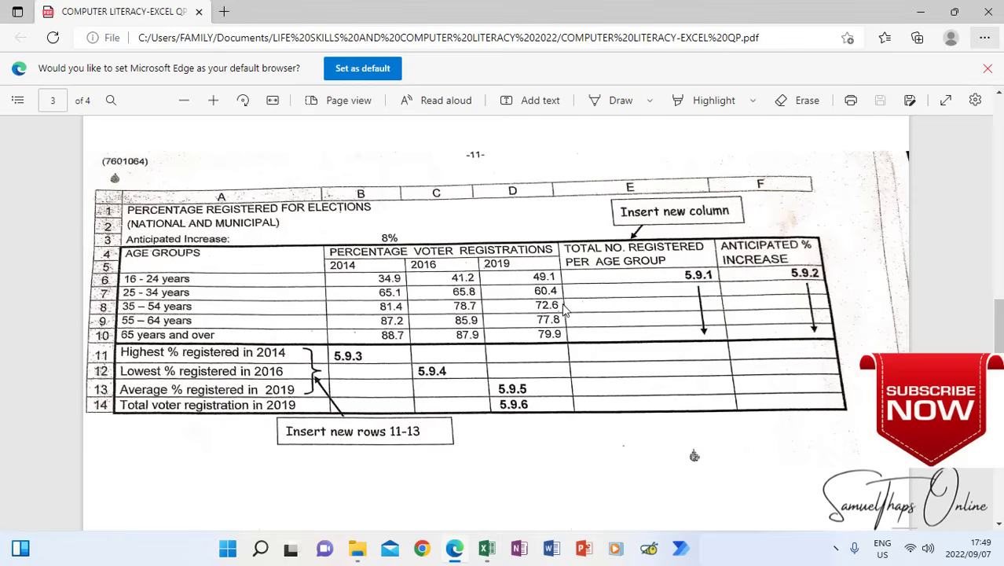
{"action": "scroll", "coordinate": [571, 312], "scroll_direction": "up", "scroll_amount": 10}
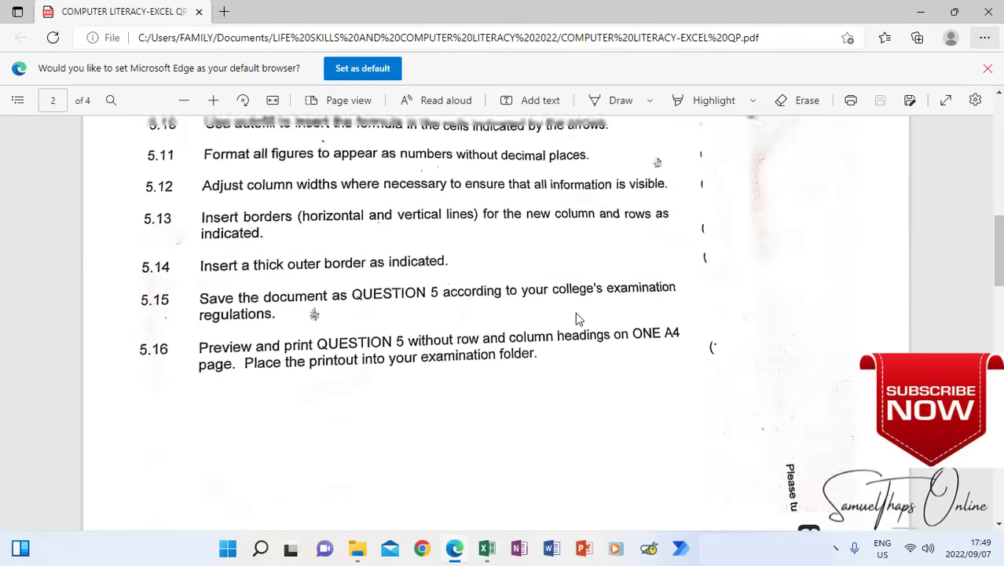
{"action": "scroll", "coordinate": [576, 319], "scroll_direction": "up", "scroll_amount": 10}
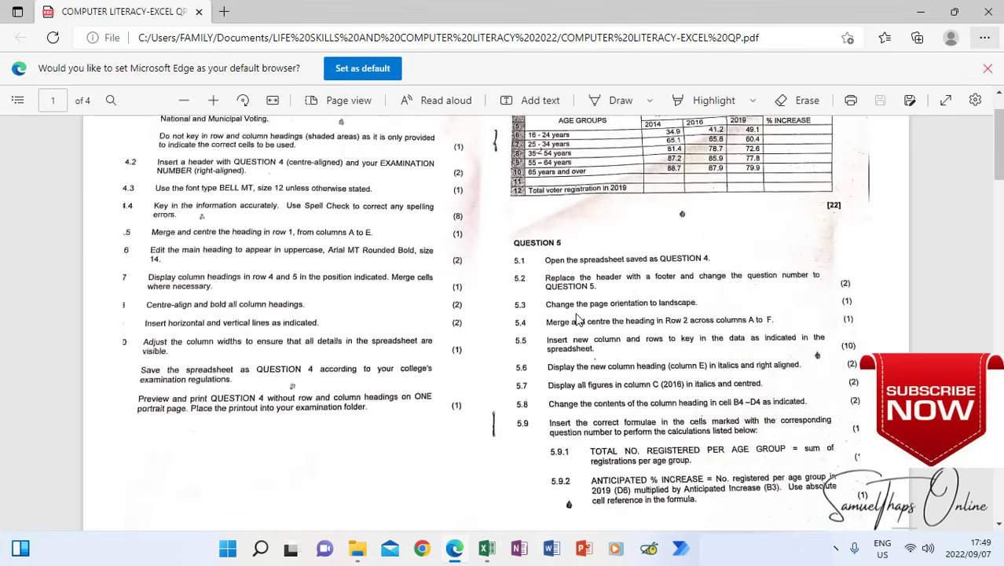
{"action": "scroll", "coordinate": [576, 318], "scroll_direction": "down", "scroll_amount": 2}
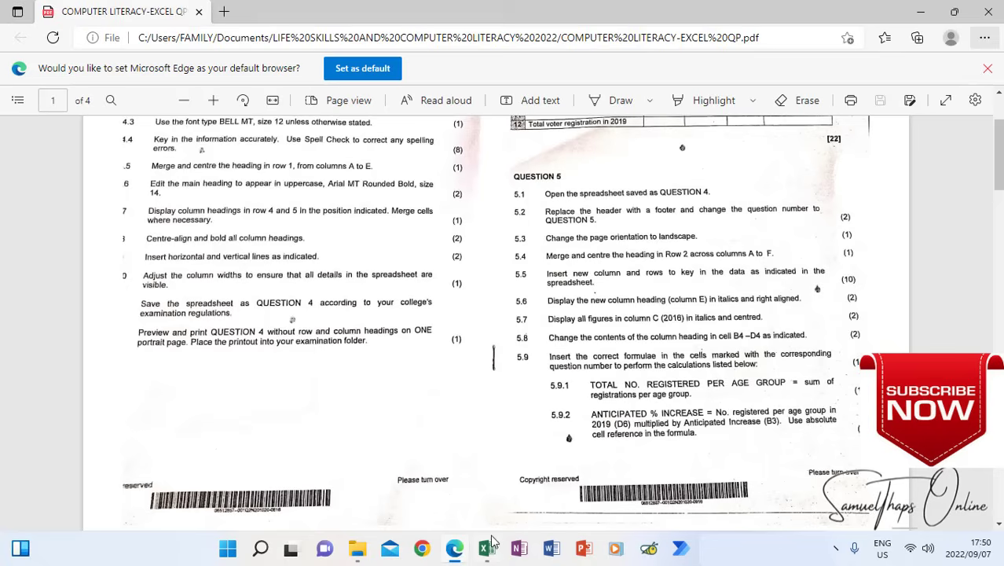
Return to the QUESTION 4 workbook in Excel and make the column E heading in E4:E5 italic and right-aligned
{"action": "mouse_move", "coordinate": [486, 555]}
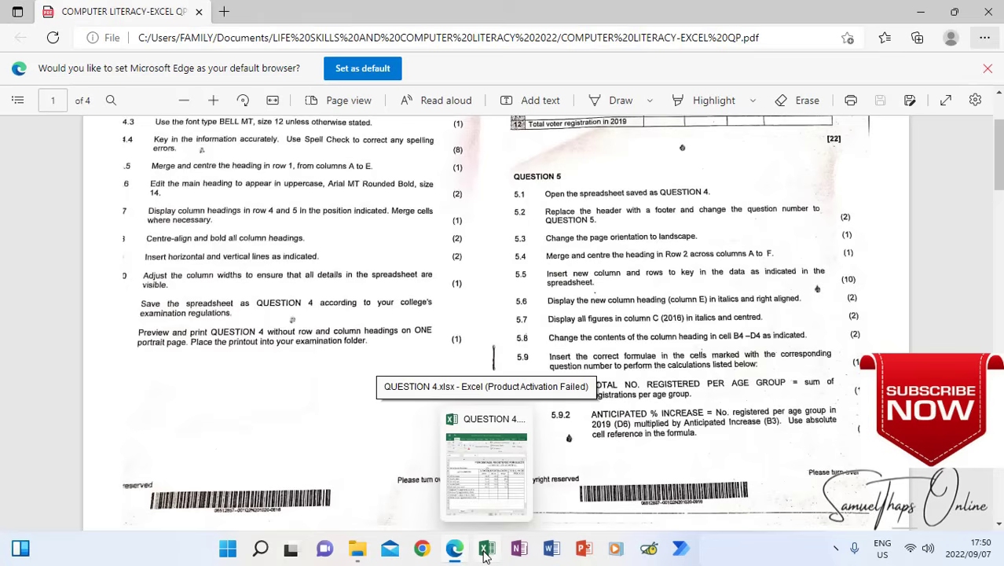
{"action": "left_click", "coordinate": [485, 553]}
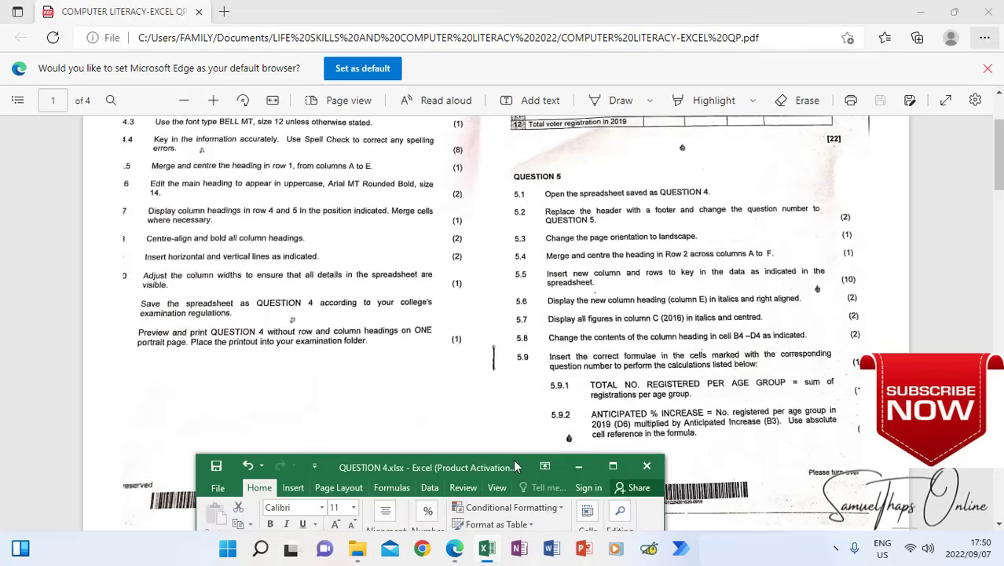
{"action": "left_click", "coordinate": [613, 466]}
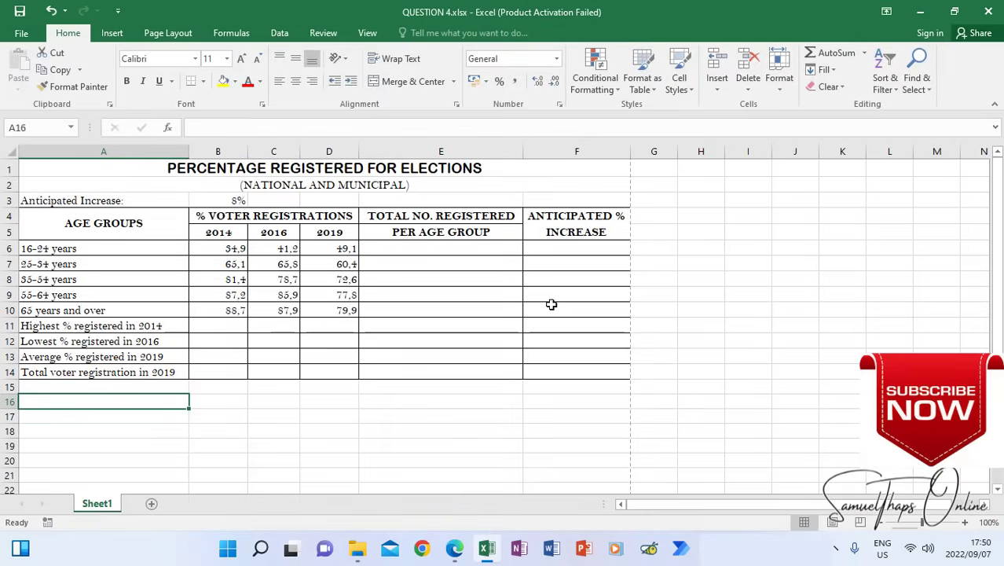
{"action": "left_click", "coordinate": [425, 219]}
{"action": "left_click_drag", "start_coordinate": [426, 219], "coordinate": [426, 231]}
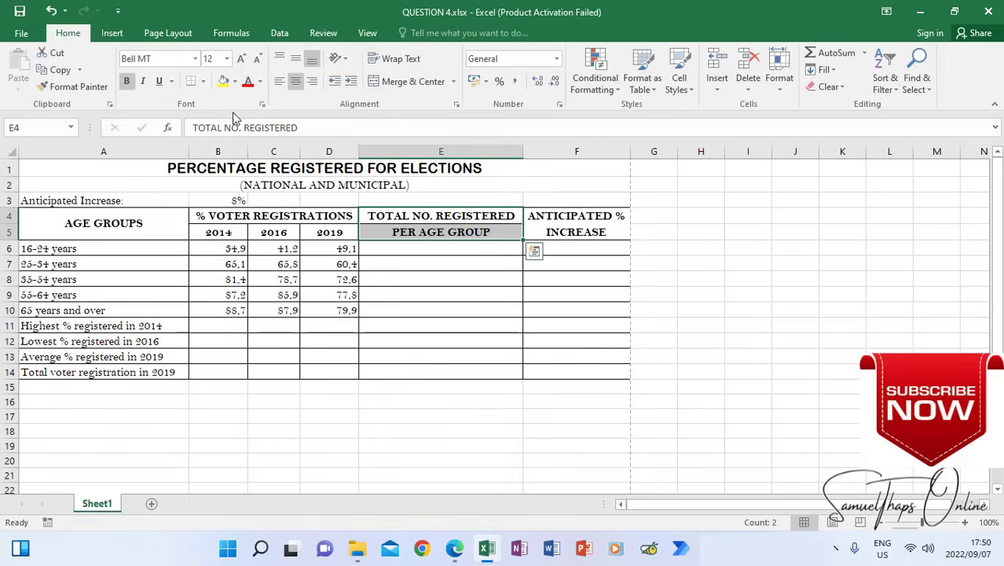
{"action": "left_click", "coordinate": [144, 84]}
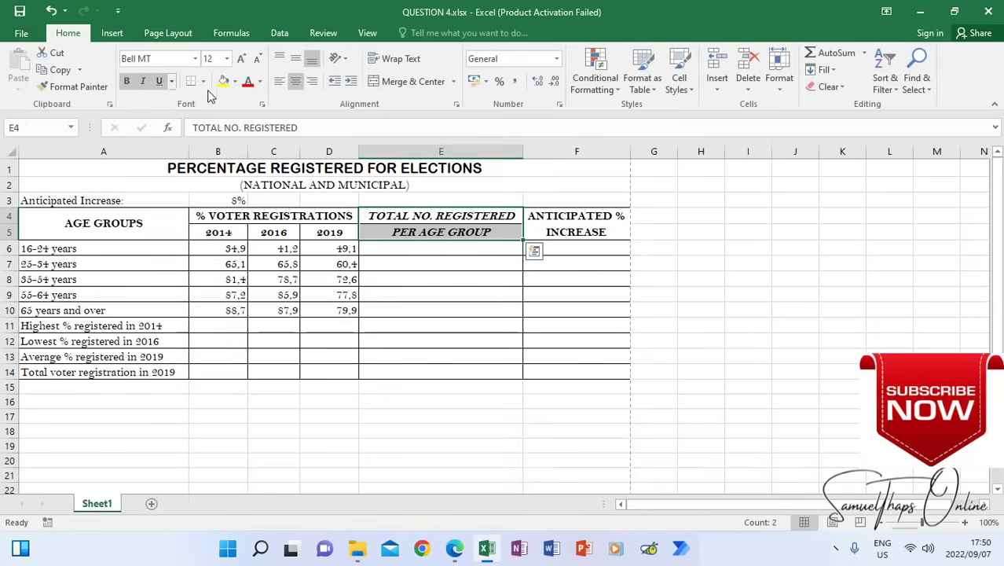
{"action": "left_click", "coordinate": [310, 83]}
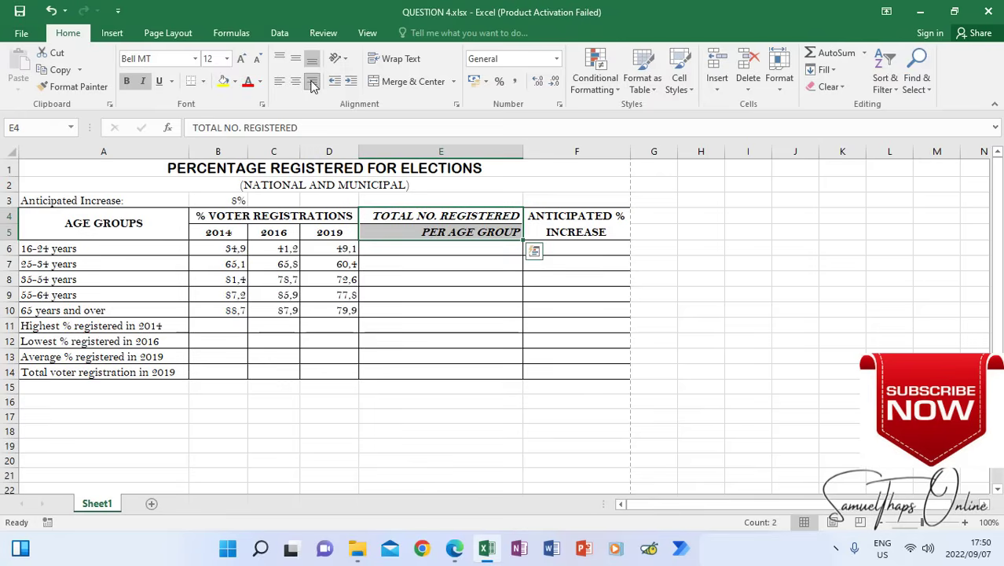
{"action": "left_click", "coordinate": [510, 404]}
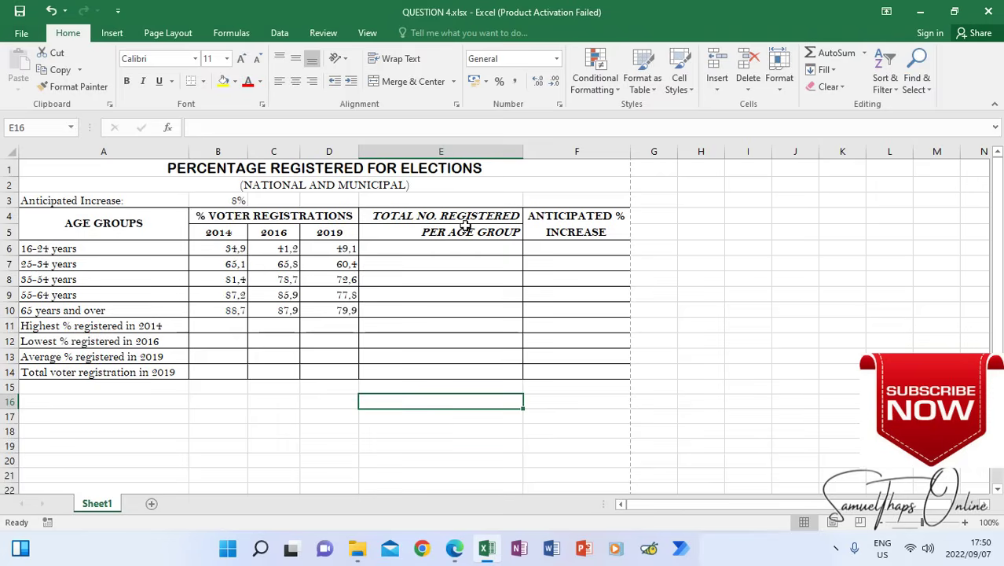
Check instruction 5.7 in the question paper and italicise the 2016 heading and figures in C5:C10
{"action": "left_click_drag", "start_coordinate": [452, 219], "coordinate": [461, 247]}
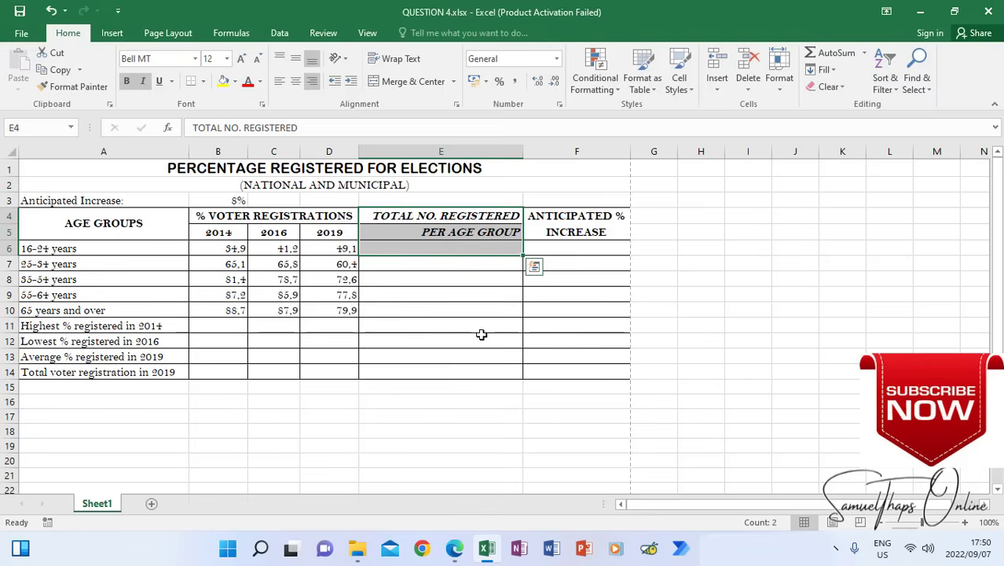
{"action": "left_click", "coordinate": [453, 550]}
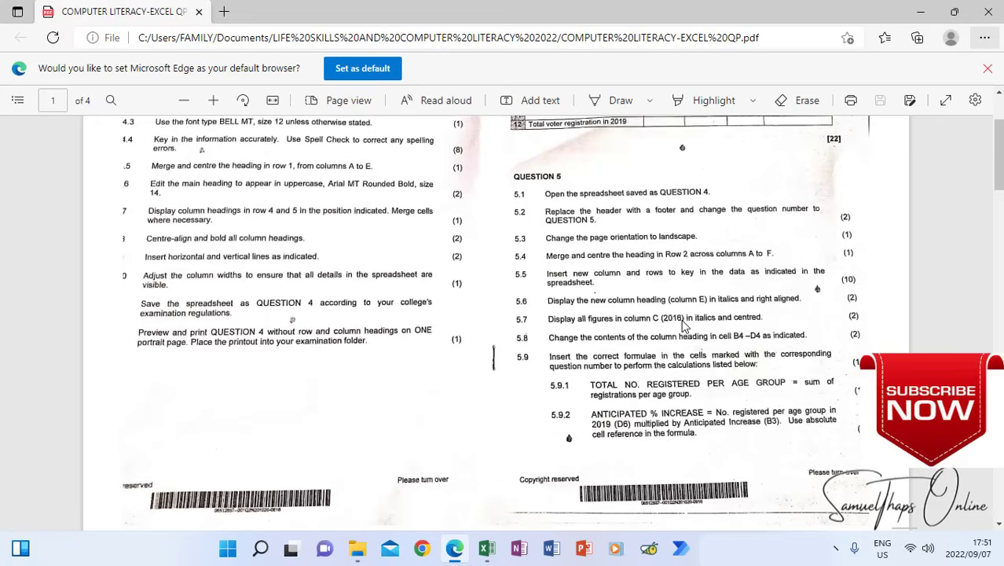
{"action": "left_click", "coordinate": [489, 550]}
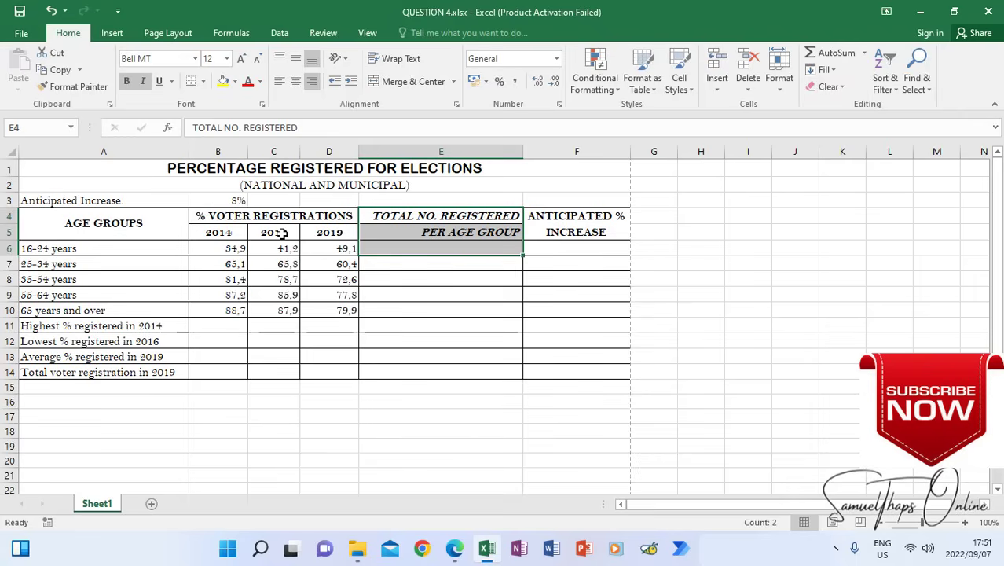
{"action": "left_click_drag", "start_coordinate": [282, 234], "coordinate": [284, 312]}
{"action": "left_click", "coordinate": [142, 81]}
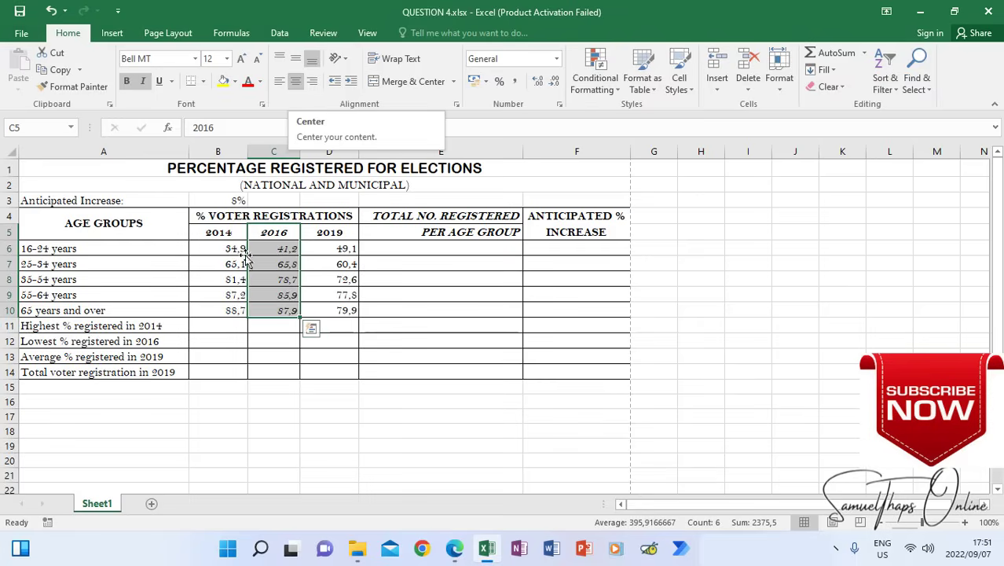
Centre the 2016 figures in cells C6:C10, keeping them italic
{"action": "left_click", "coordinate": [273, 290]}
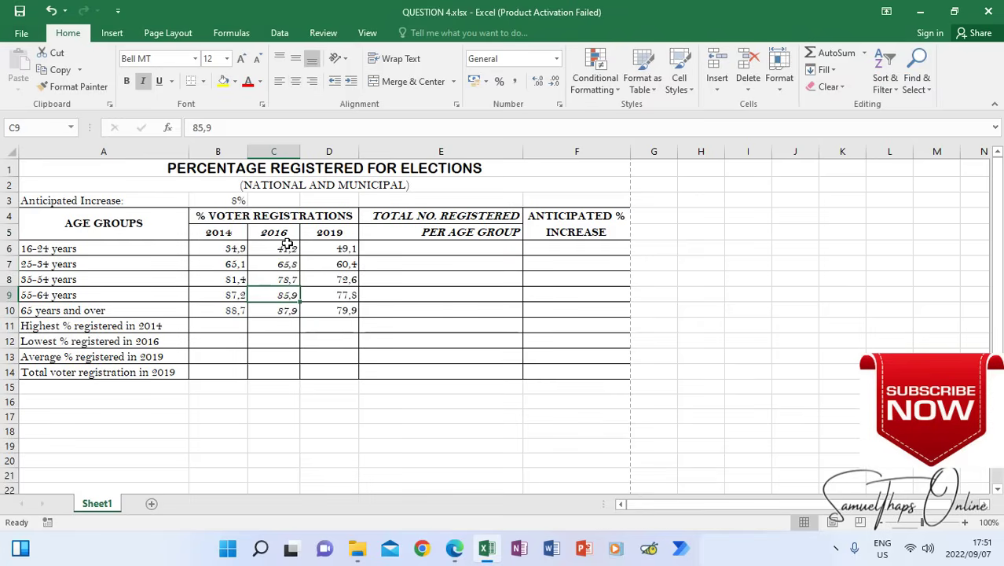
{"action": "left_click_drag", "start_coordinate": [288, 246], "coordinate": [288, 311]}
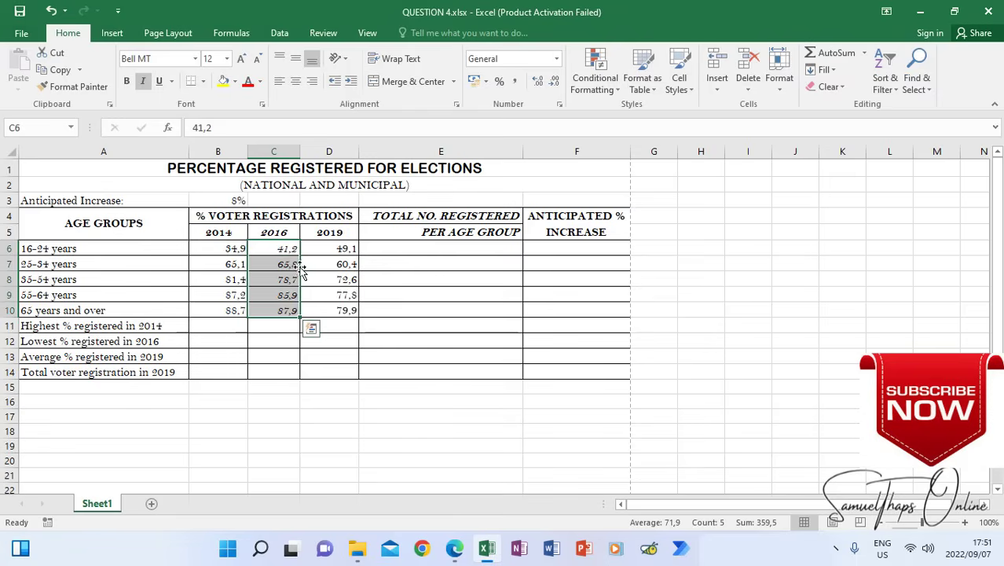
{"action": "left_click", "coordinate": [297, 83]}
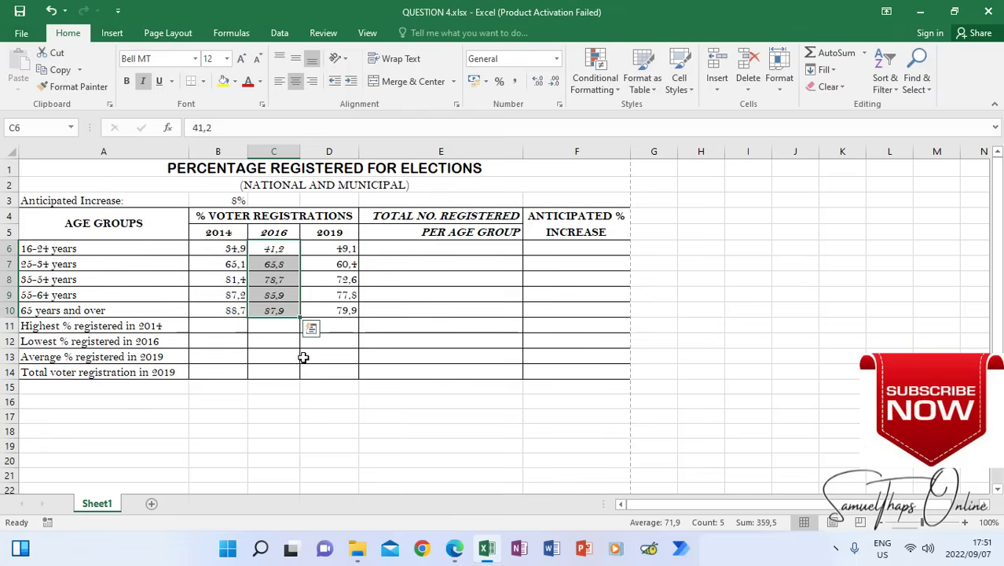
{"action": "left_click", "coordinate": [143, 82]}
{"action": "left_click", "coordinate": [143, 82]}
{"action": "left_click", "coordinate": [287, 358]}
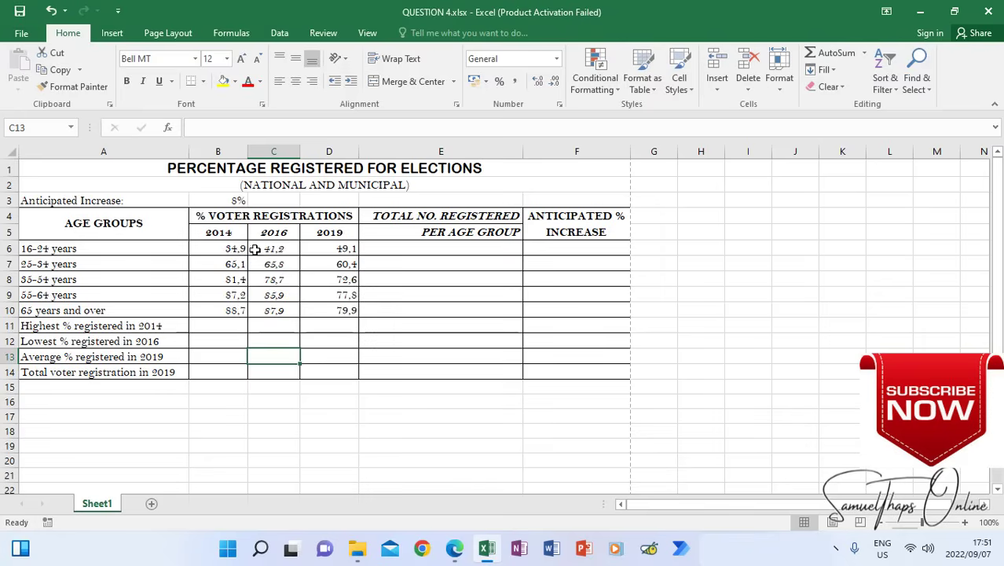
Review the merged row 2 heading, instruction 5.8 and the sample table's heading for cells B4 to D4
{"action": "left_click", "coordinate": [454, 548]}
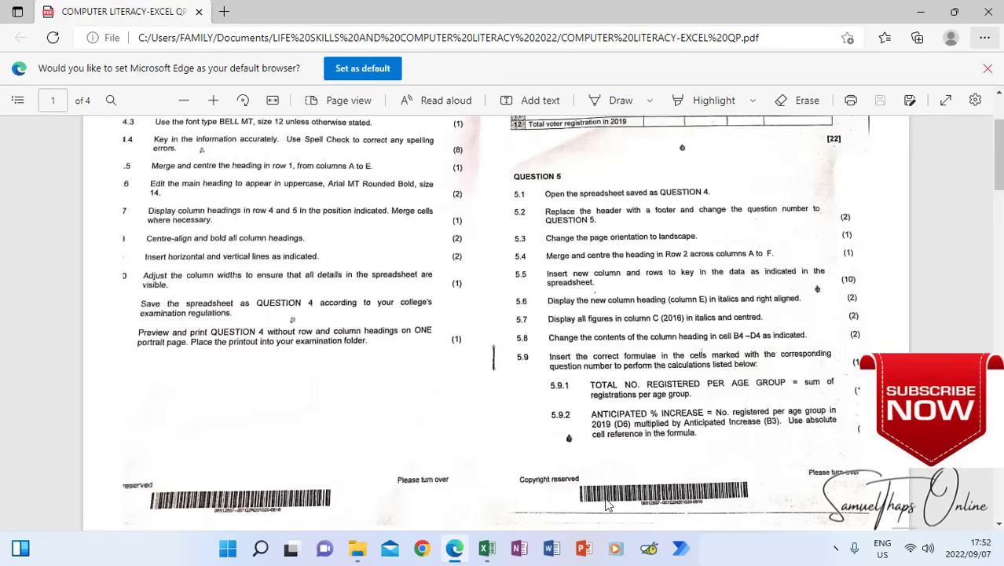
{"action": "left_click", "coordinate": [487, 550]}
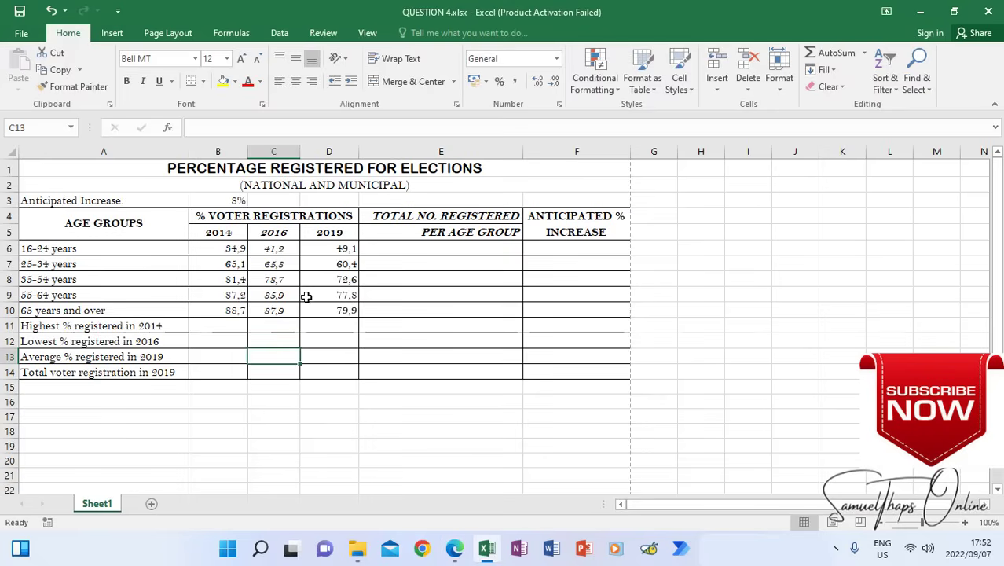
{"action": "left_click", "coordinate": [47, 185]}
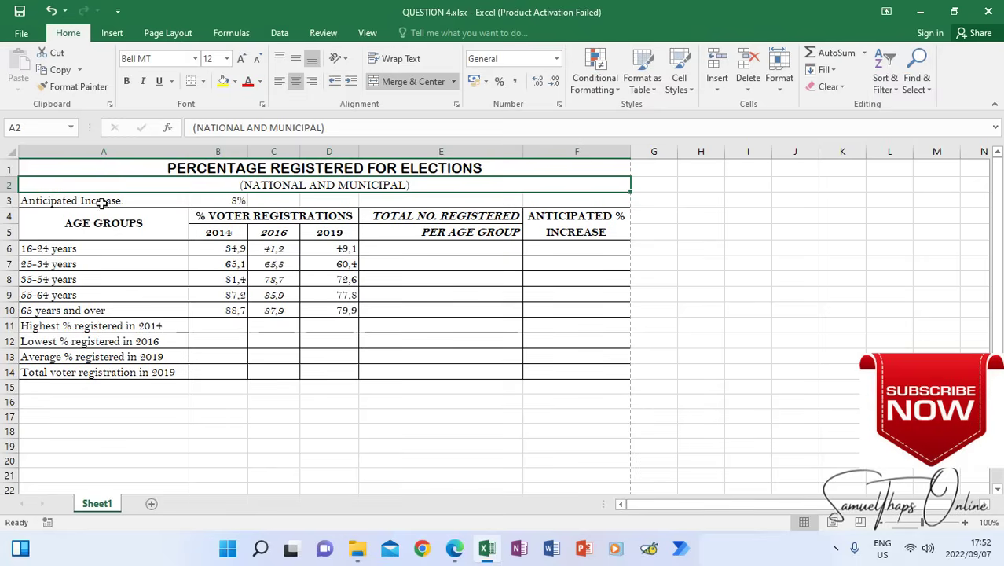
{"action": "left_click", "coordinate": [322, 264]}
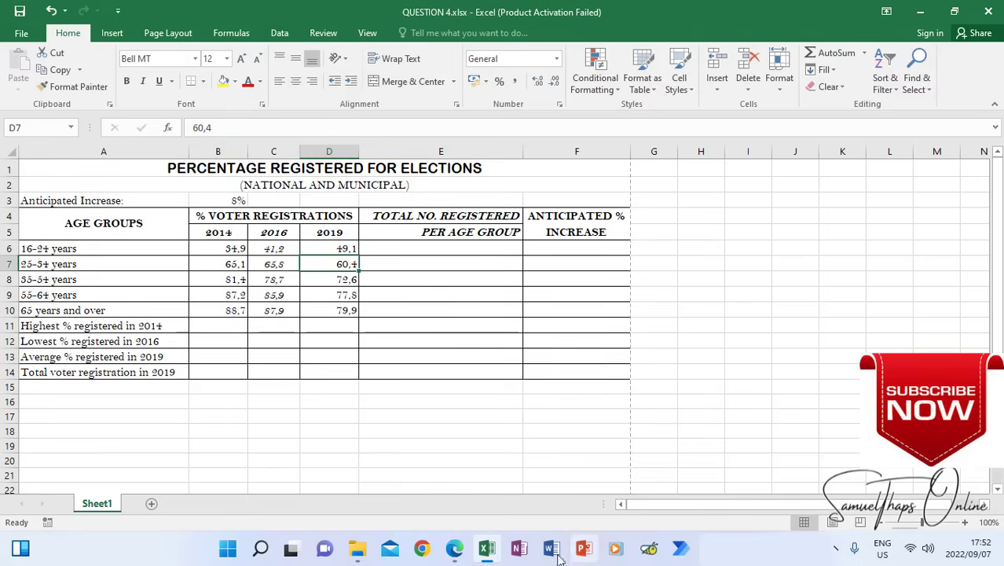
{"action": "left_click", "coordinate": [454, 547]}
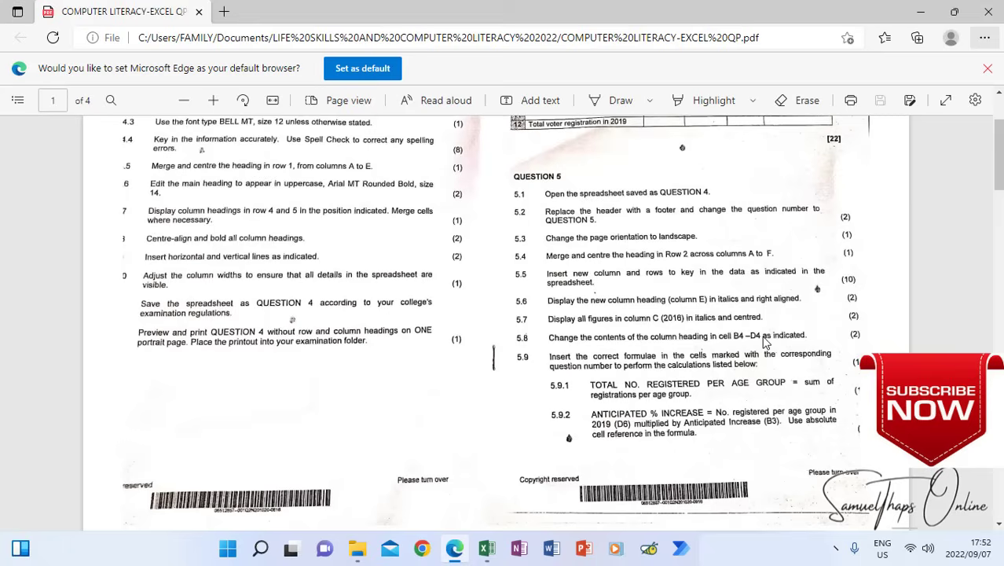
{"action": "scroll", "coordinate": [632, 374], "scroll_direction": "down", "scroll_amount": 8}
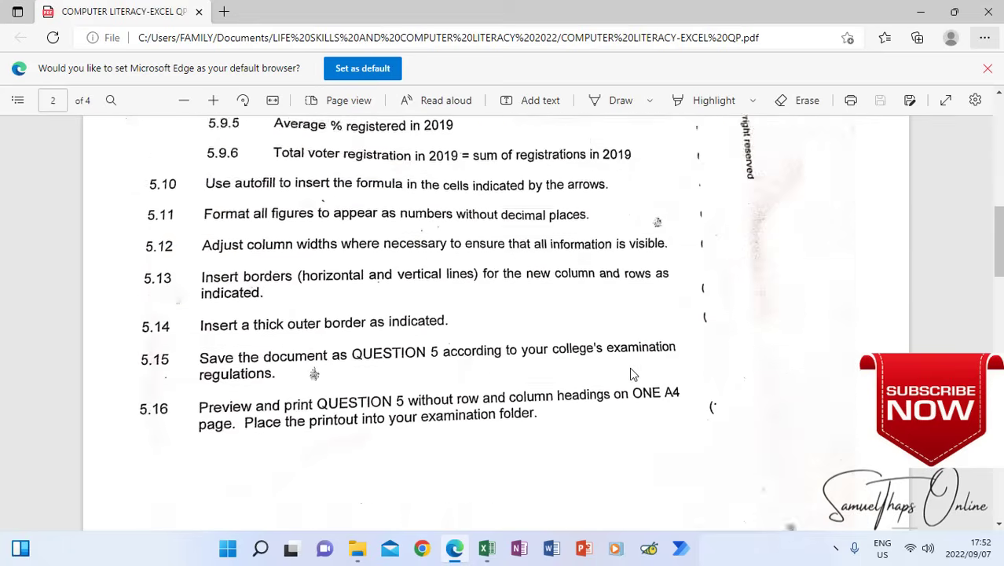
{"action": "scroll", "coordinate": [633, 374], "scroll_direction": "down", "scroll_amount": 10}
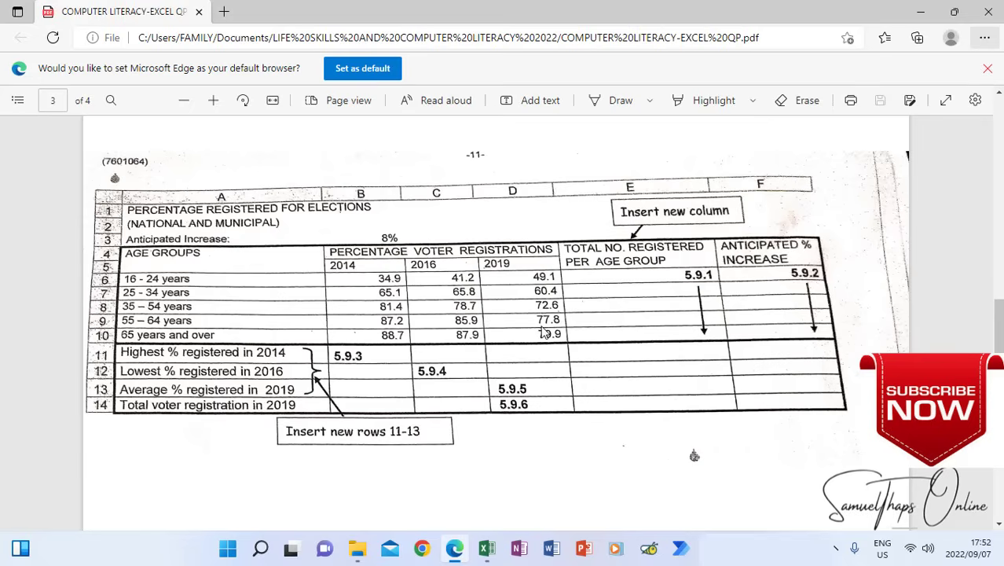
Restore the Excel workbook to a smaller window and place it over the question paper, leaving the sample table's columns E and F visible
{"action": "left_click", "coordinate": [488, 548]}
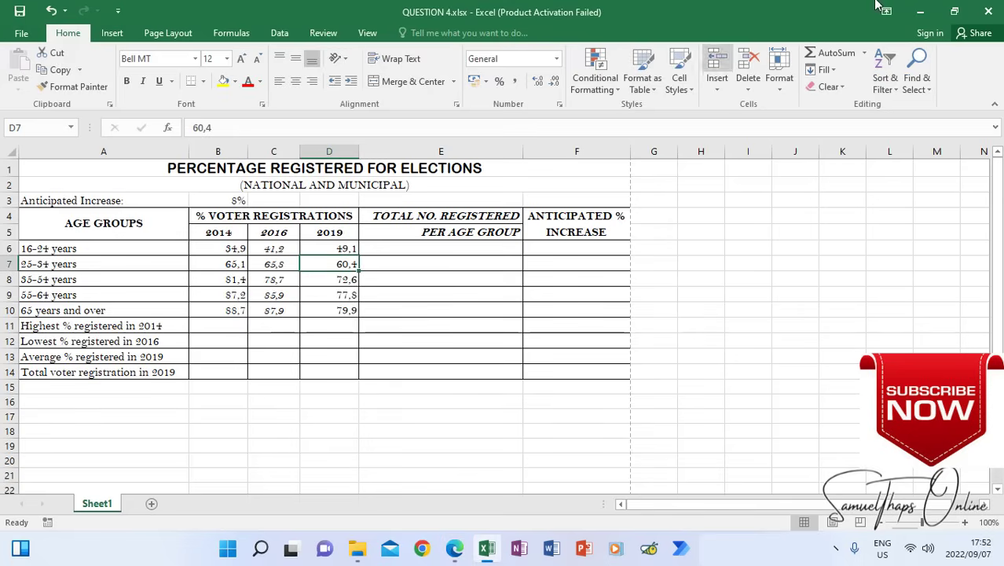
{"action": "left_click", "coordinate": [958, 11]}
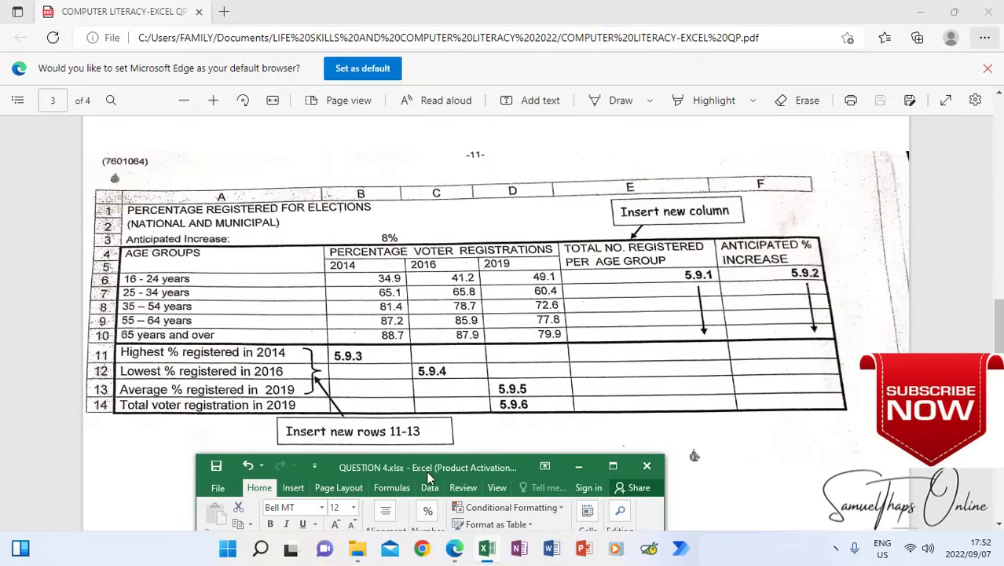
{"action": "left_click_drag", "start_coordinate": [429, 476], "coordinate": [223, 23]}
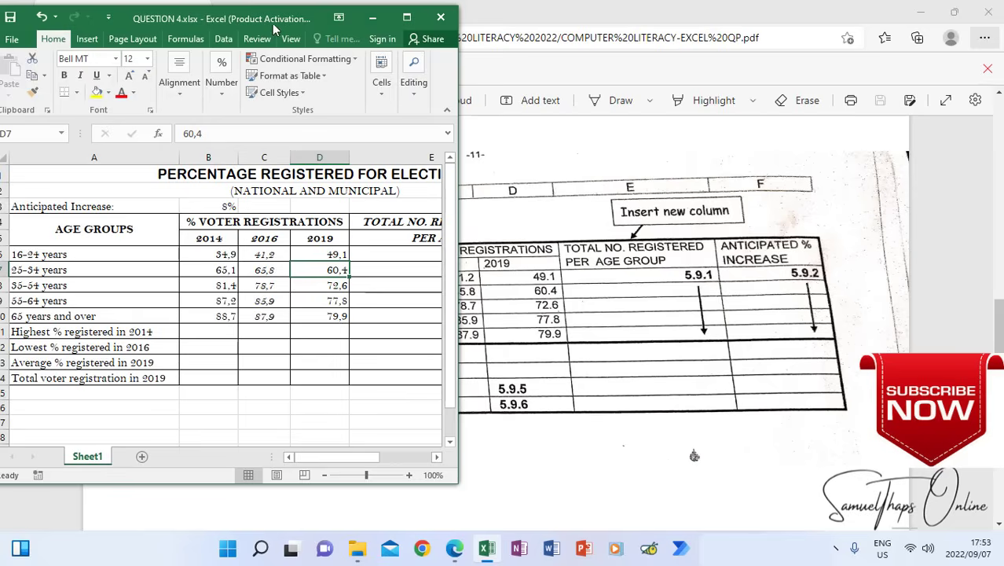
{"action": "left_click_drag", "start_coordinate": [274, 18], "coordinate": [317, 16]}
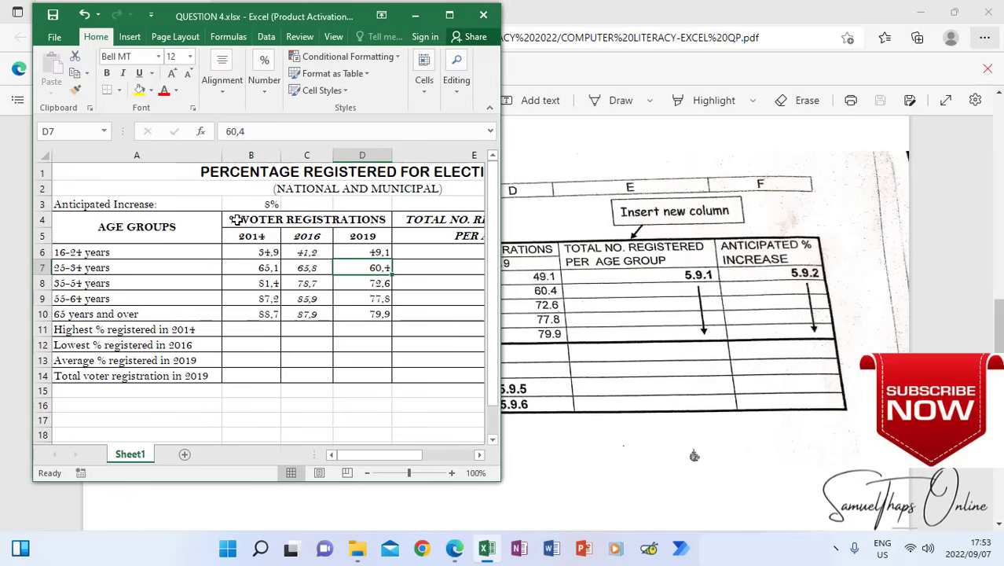
Compare the B4–D4 heading and year columns with the sample table, and read instructions 5.8 and 5.9 in the question paper
{"action": "left_click", "coordinate": [362, 237]}
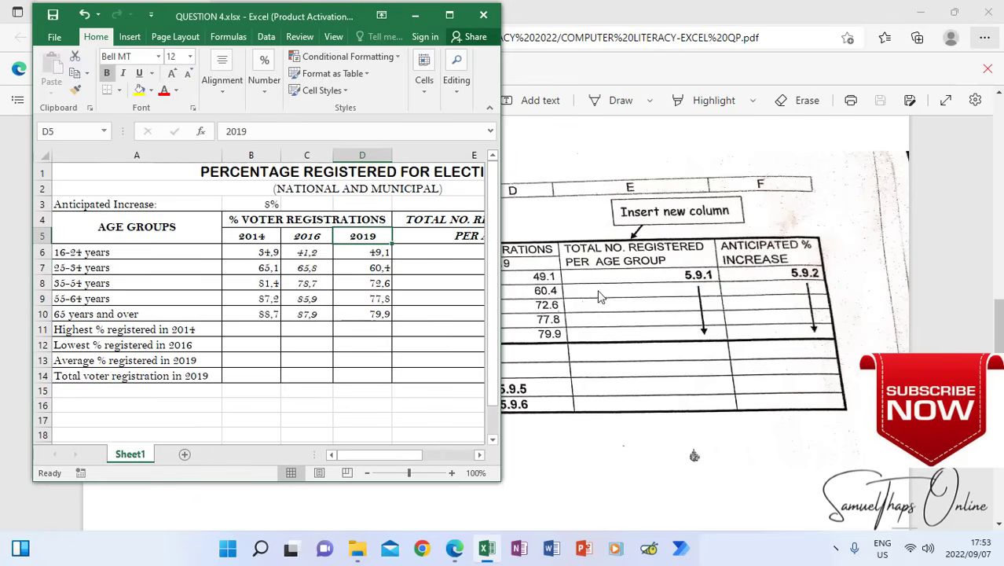
{"action": "left_click", "coordinate": [646, 346]}
{"action": "scroll", "coordinate": [651, 358], "scroll_direction": "up", "scroll_amount": 4}
{"action": "scroll", "coordinate": [650, 370], "scroll_direction": "up", "scroll_amount": 10}
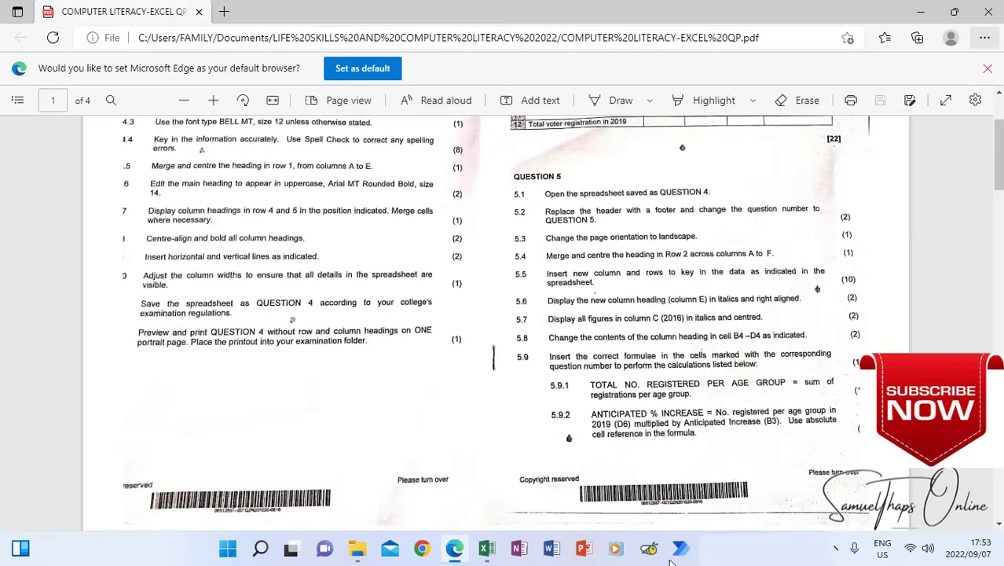
{"action": "left_click", "coordinate": [487, 553]}
{"action": "left_click", "coordinate": [454, 548]}
{"action": "scroll", "coordinate": [590, 268], "scroll_direction": "down", "scroll_amount": 10}
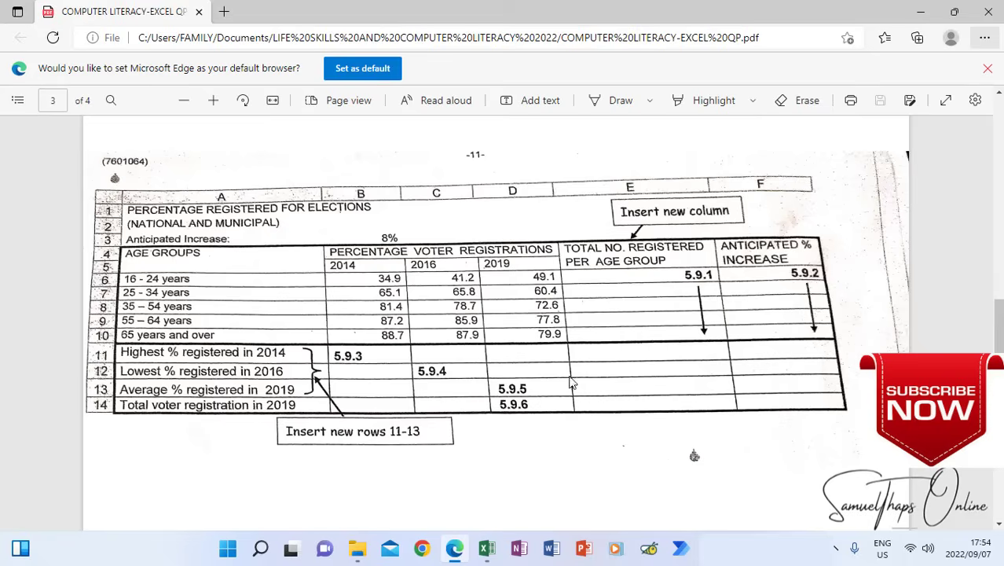
Return to the Excel workbook, maximise its window and select the merged heading in cells B4 to D4
{"action": "left_click", "coordinate": [486, 548]}
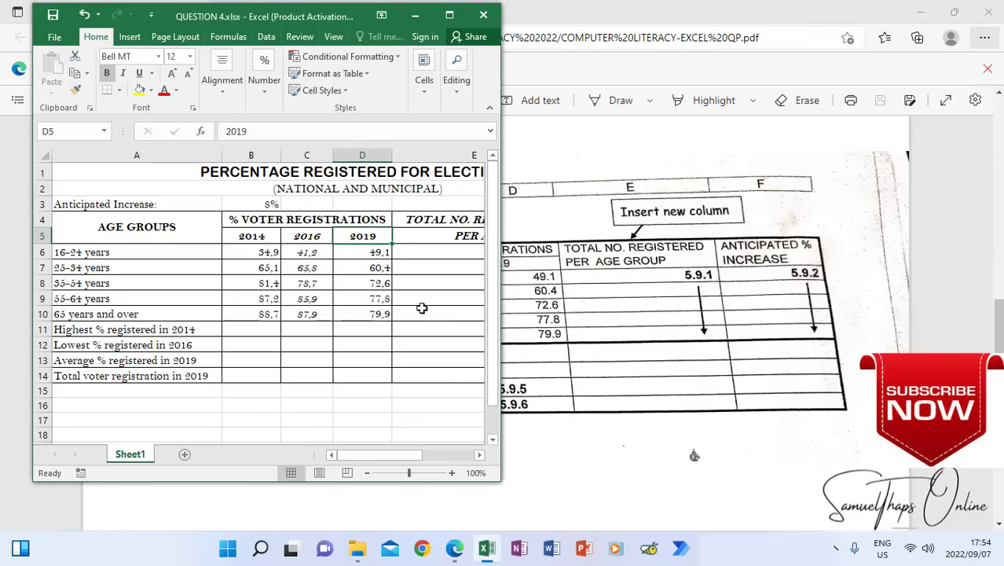
{"action": "left_click", "coordinate": [449, 14]}
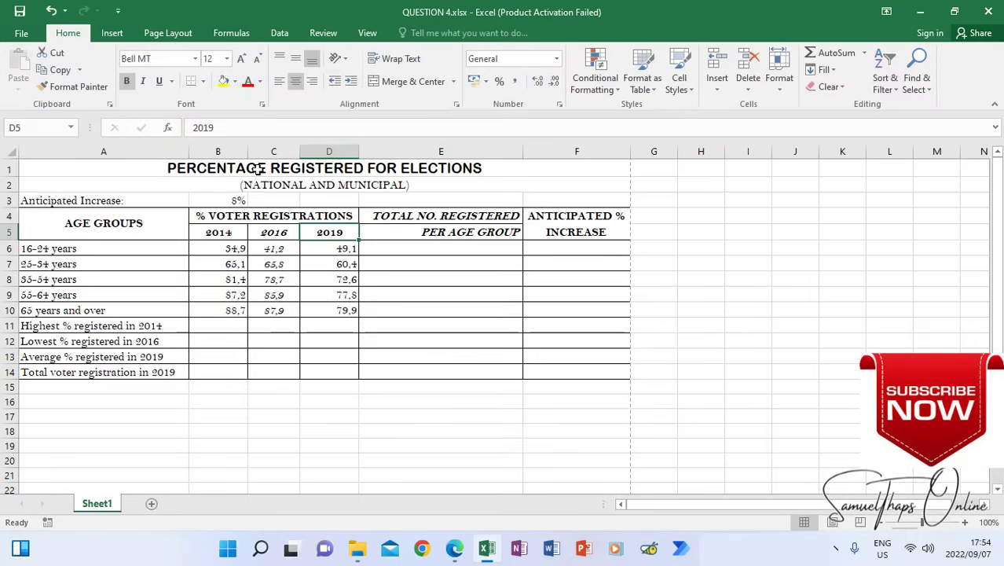
{"action": "left_click", "coordinate": [212, 218]}
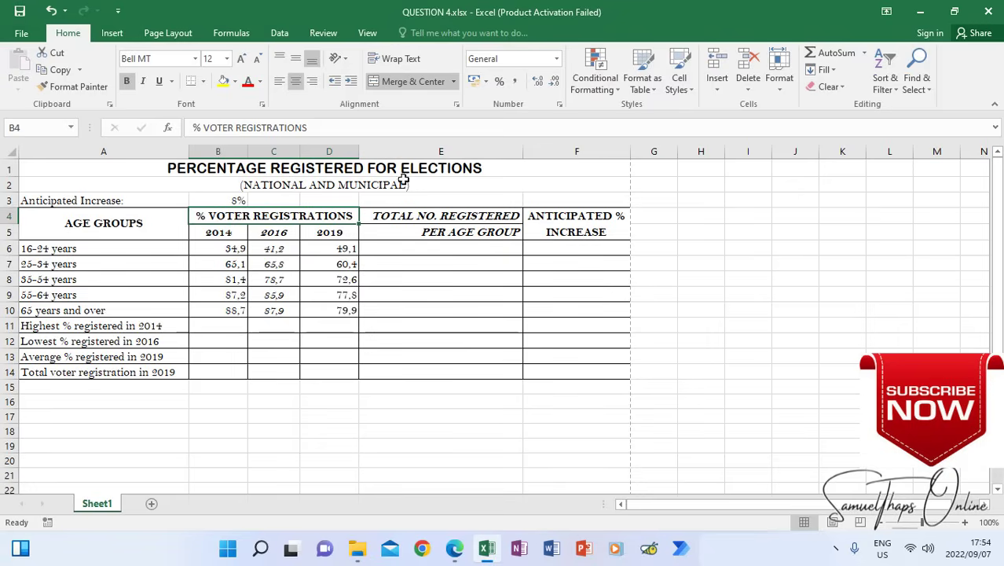
Study instruction 5.9 and the sample table's marked formula cells in the question paper, with cell E6 selected in the Excel workbook
{"action": "left_click", "coordinate": [454, 548]}
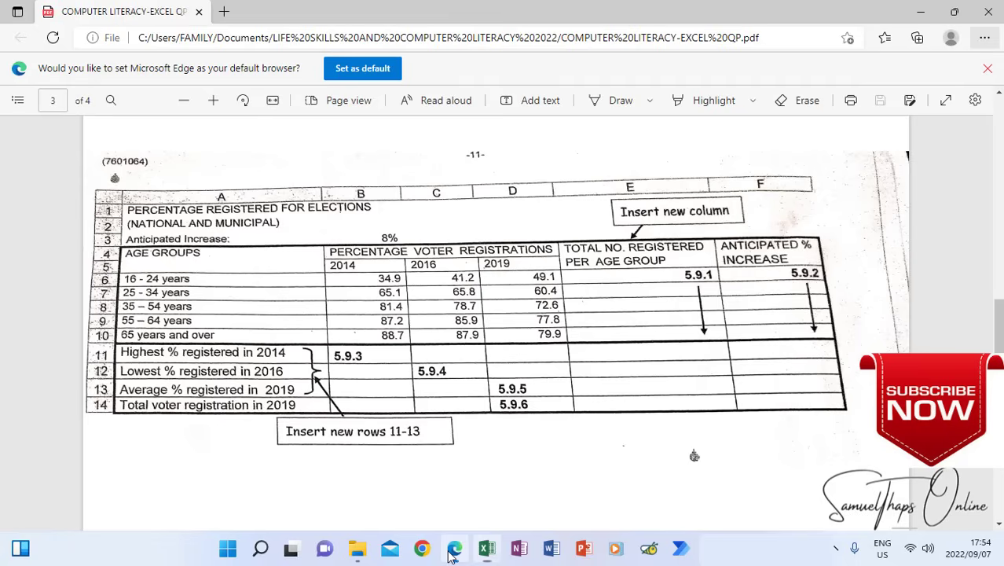
{"action": "scroll", "coordinate": [516, 442], "scroll_direction": "up", "scroll_amount": 15}
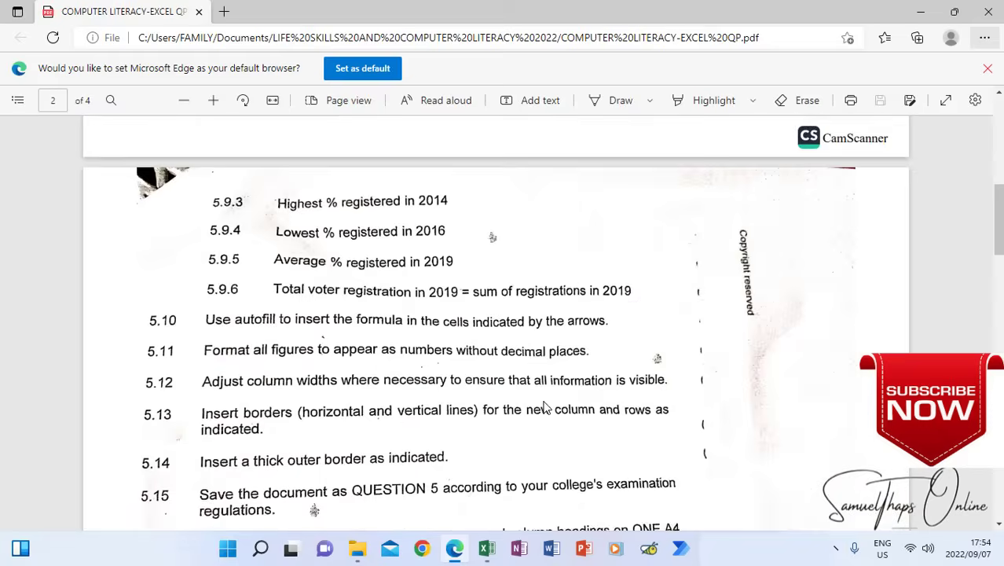
{"action": "scroll", "coordinate": [546, 405], "scroll_direction": "down", "scroll_amount": 2}
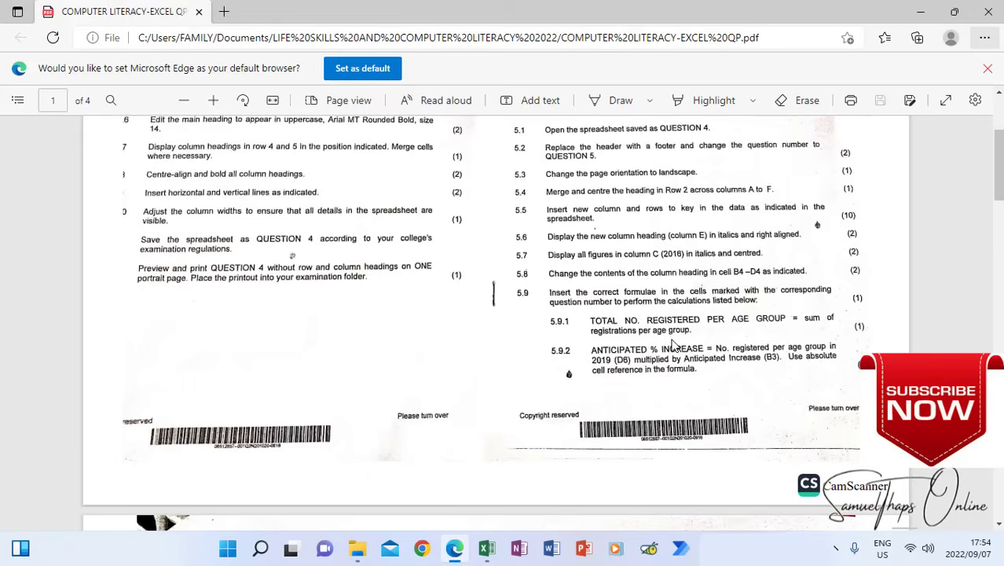
{"action": "left_click", "coordinate": [487, 554]}
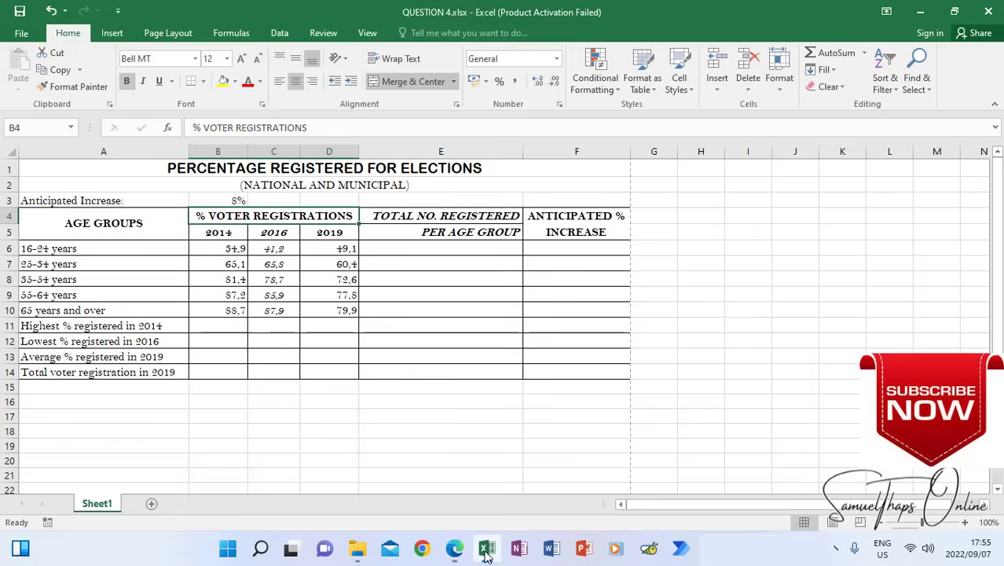
{"action": "left_click", "coordinate": [445, 252]}
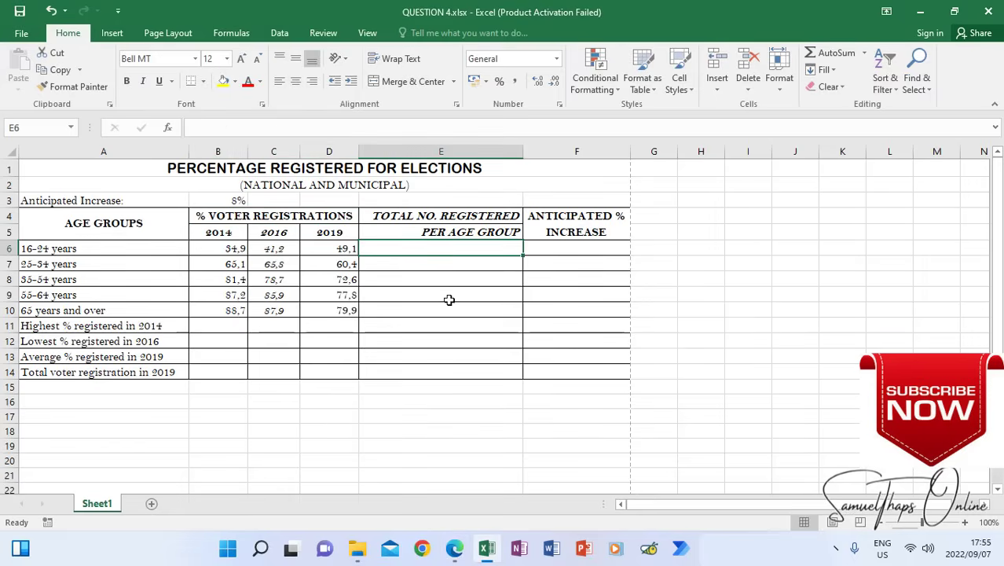
{"action": "left_click", "coordinate": [454, 549]}
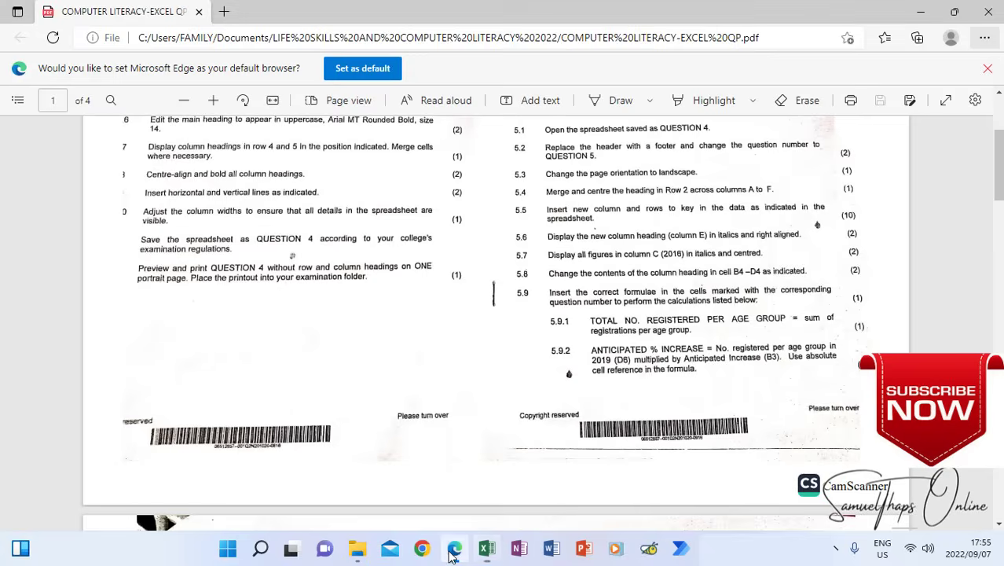
{"action": "scroll", "coordinate": [554, 381], "scroll_direction": "up", "scroll_amount": 2, "text": "ctrl"}
{"action": "scroll", "coordinate": [554, 381], "scroll_direction": "down", "scroll_amount": 10}
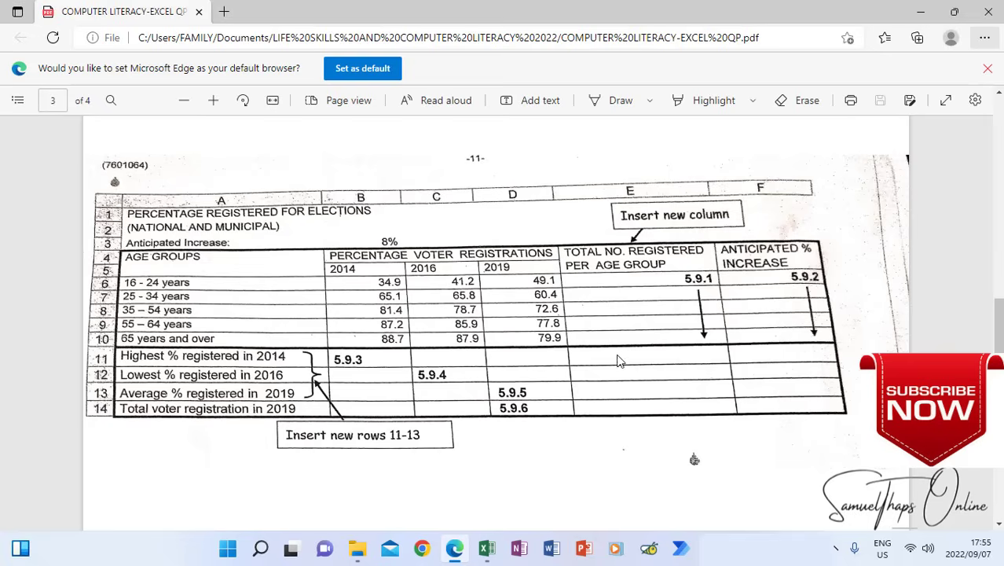
{"action": "scroll", "coordinate": [619, 366], "scroll_direction": "up", "scroll_amount": 20}
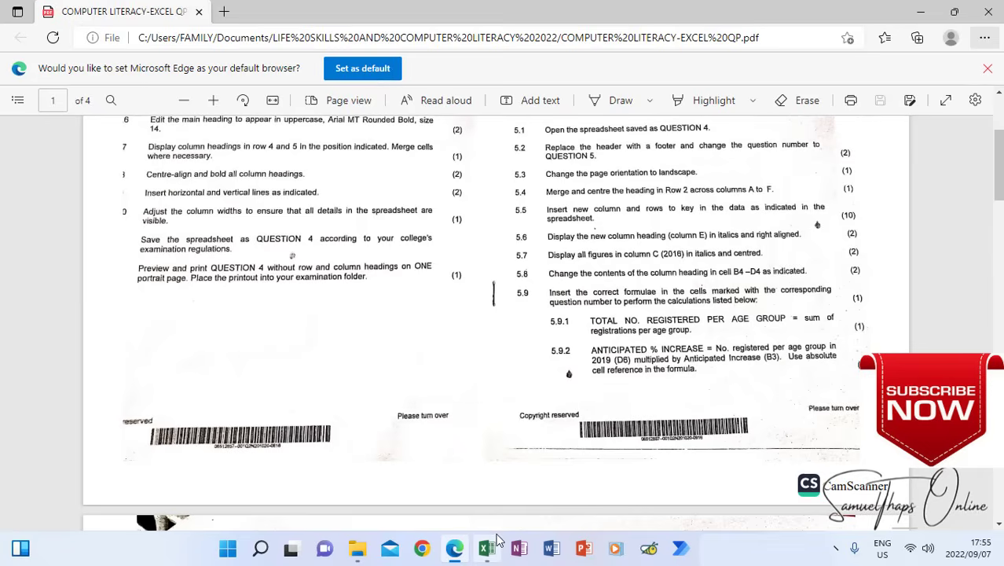
{"action": "scroll", "coordinate": [580, 336], "scroll_direction": "down", "scroll_amount": 3}
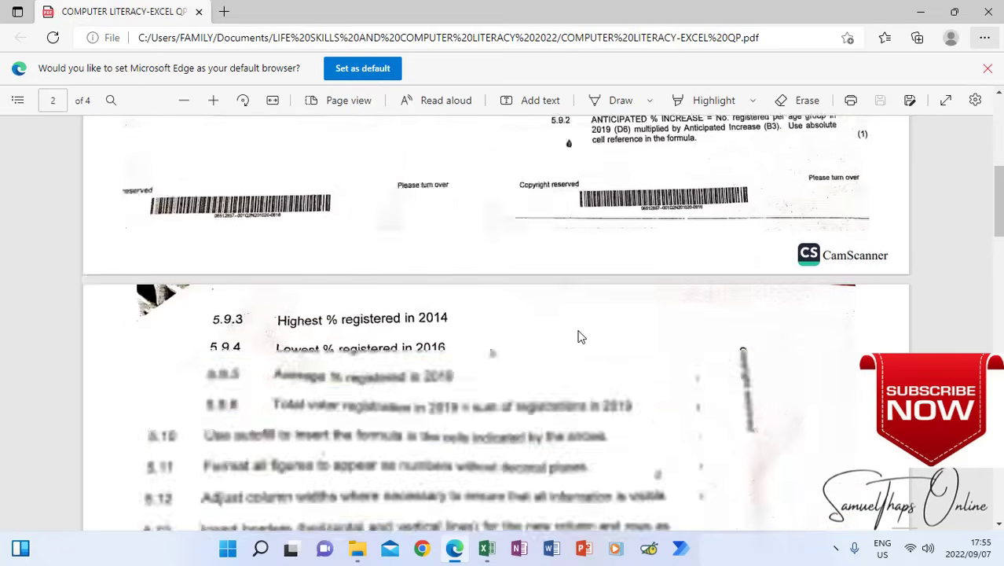
{"action": "scroll", "coordinate": [579, 336], "scroll_direction": "down", "scroll_amount": 10}
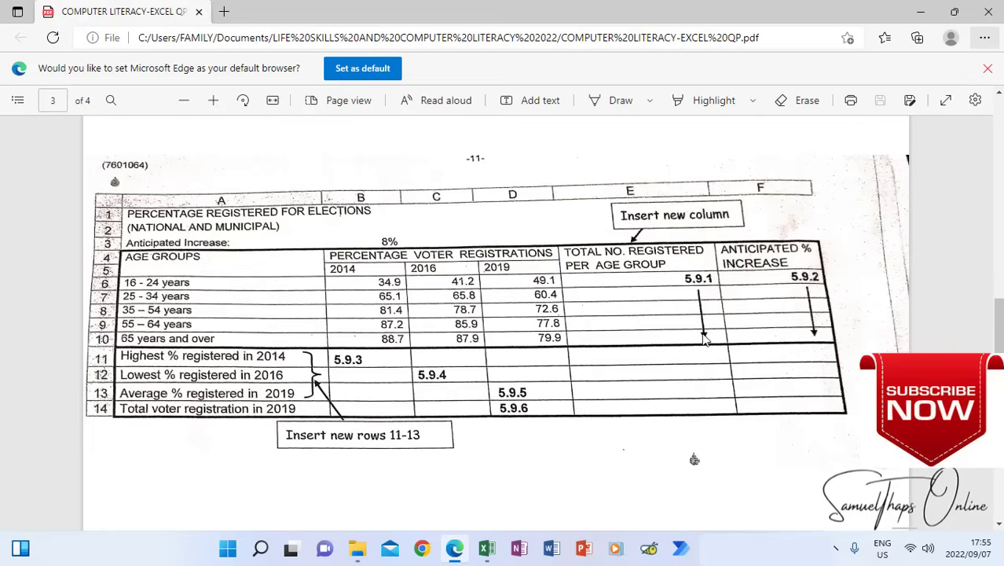
{"action": "mouse_move", "coordinate": [486, 550]}
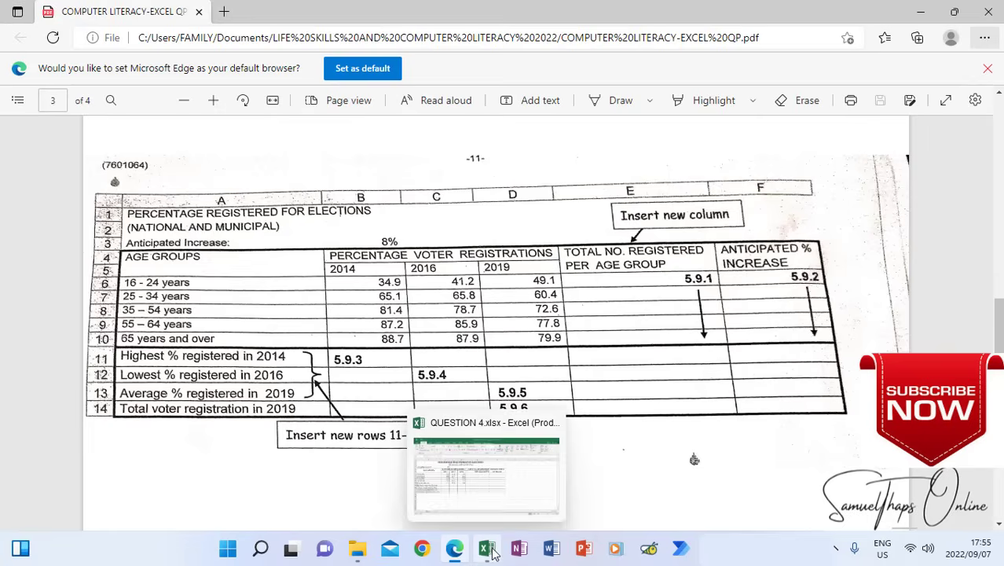
{"action": "left_click", "coordinate": [503, 518]}
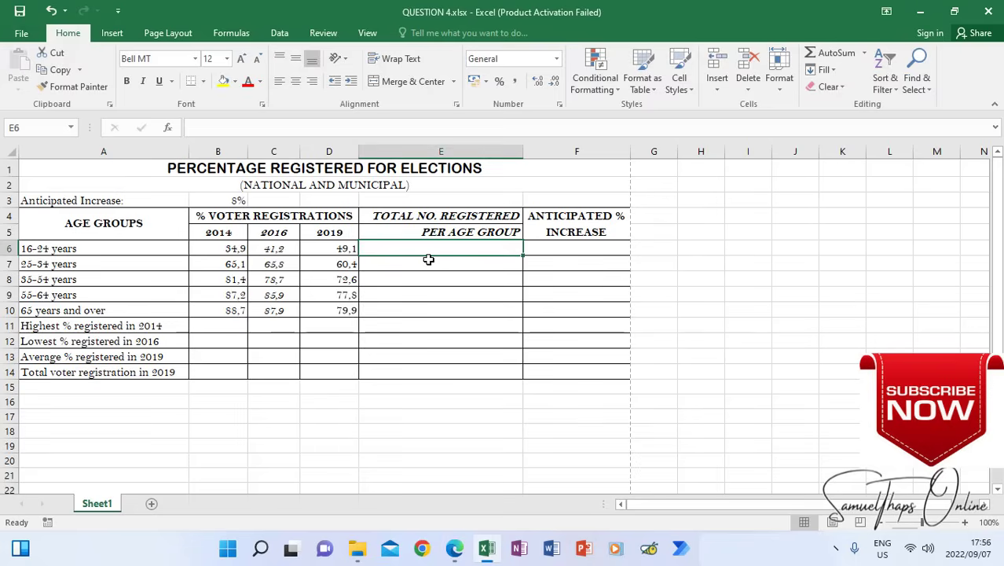
Enter the formula =SUM(B6:D6) in cell E6 to total the registrations for the 16-24 years age group
{"action": "type", "text": "=sum"}
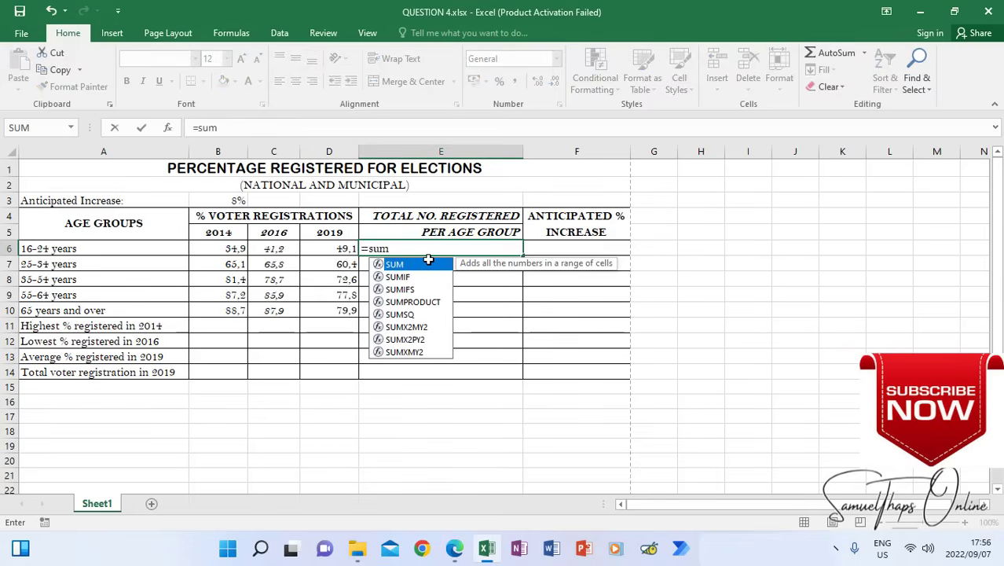
{"action": "double_click", "coordinate": [413, 264]}
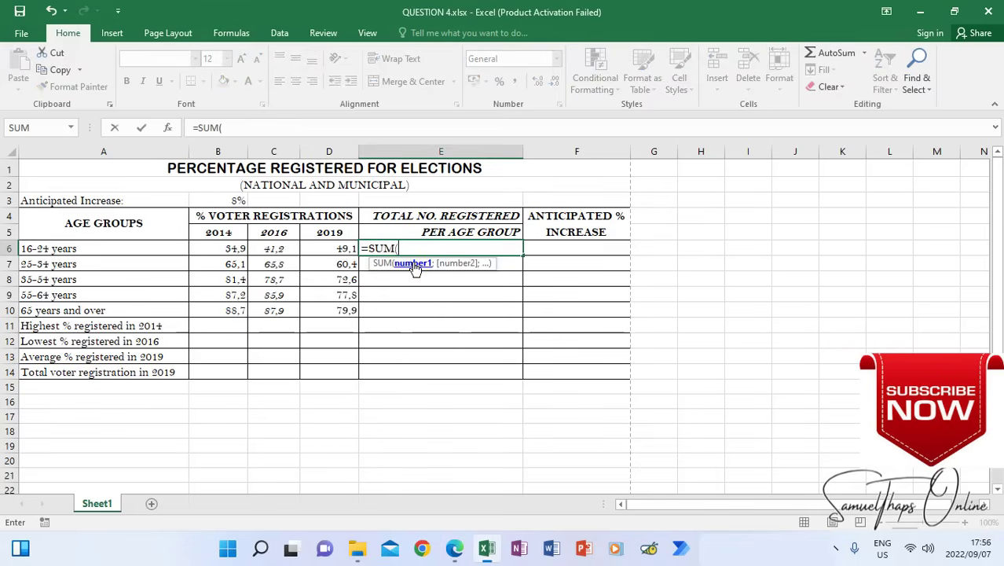
{"action": "left_click_drag", "start_coordinate": [228, 248], "coordinate": [334, 252]}
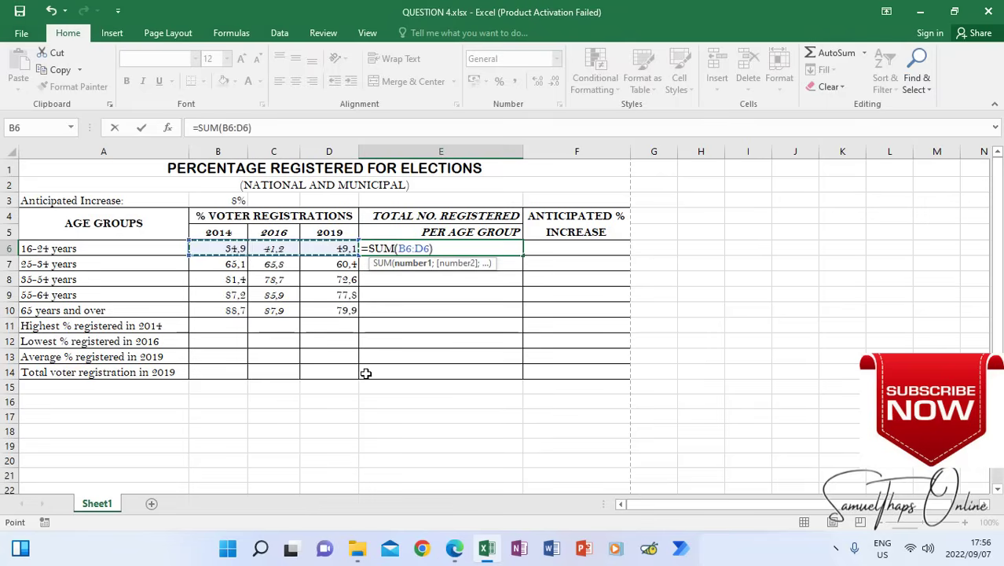
{"action": "key", "text": "Return"}
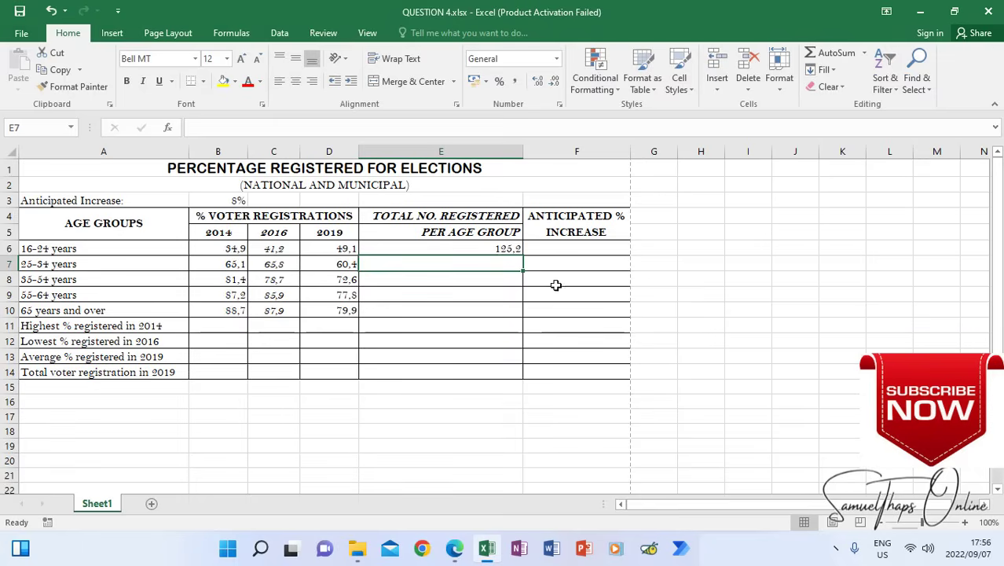
{"action": "left_click", "coordinate": [497, 247]}
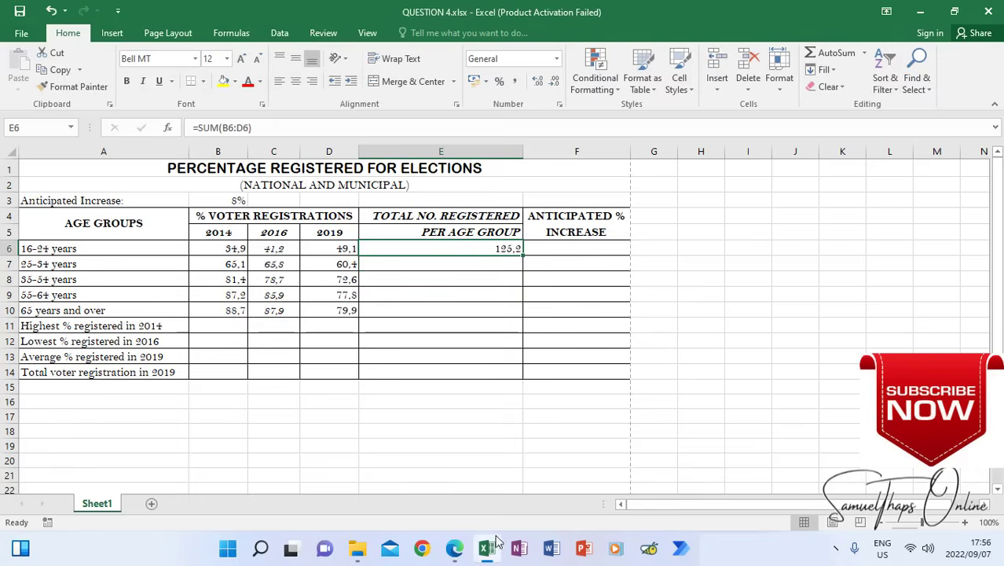
Check the column E arrow in the sample table and autofill the E6 total formula down to E10
{"action": "left_click", "coordinate": [454, 547]}
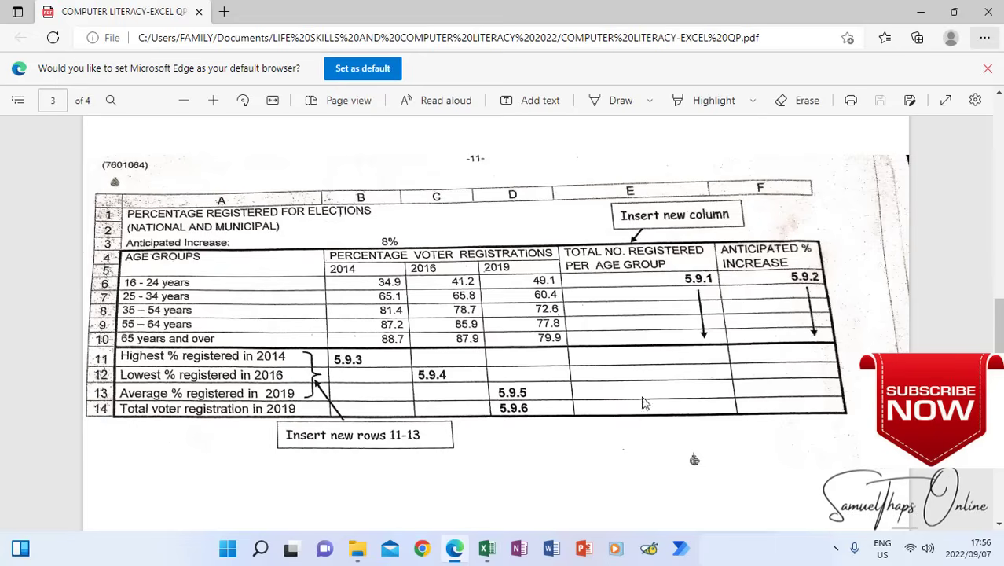
{"action": "left_click", "coordinate": [488, 547]}
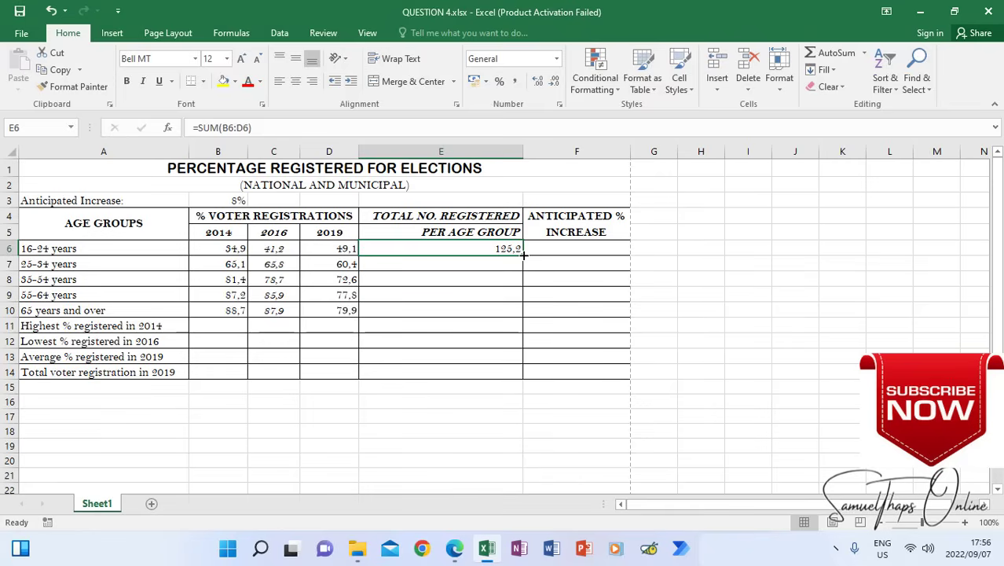
{"action": "left_click_drag", "start_coordinate": [524, 254], "coordinate": [519, 314]}
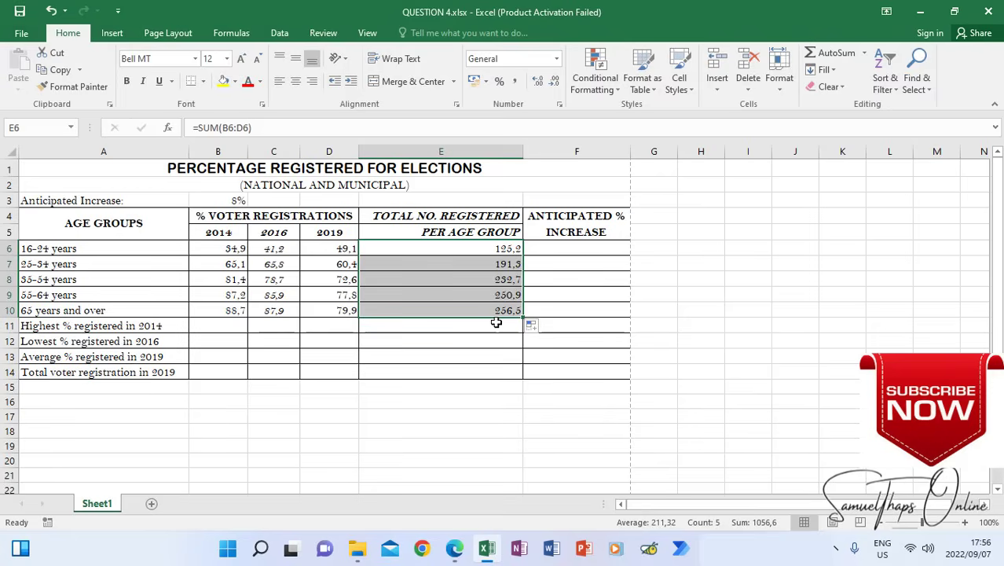
Study instruction 5.9.2 in the question paper and locate its referenced cells D6 and B3 in the Excel workbook
{"action": "left_click", "coordinate": [586, 248]}
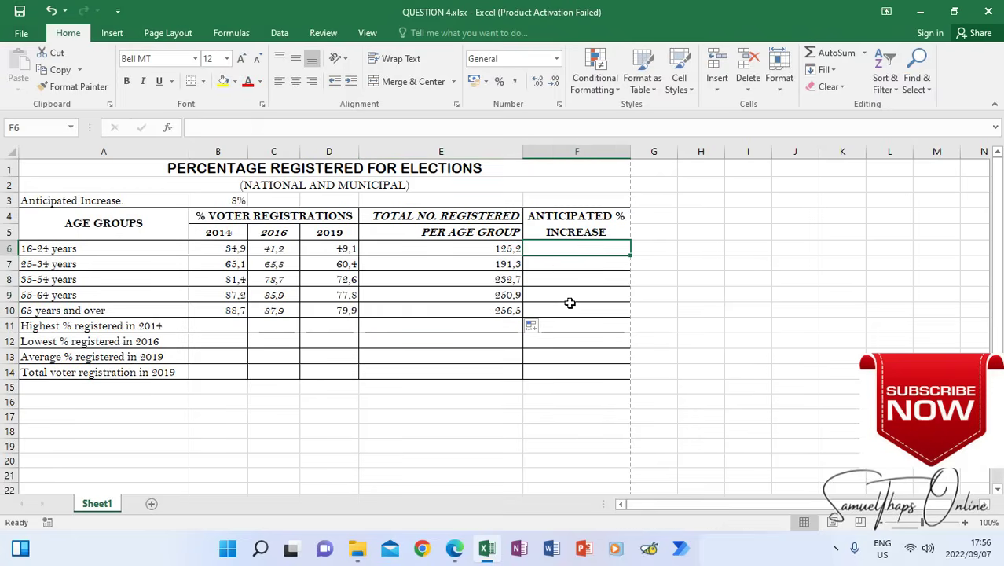
{"action": "left_click", "coordinate": [455, 549]}
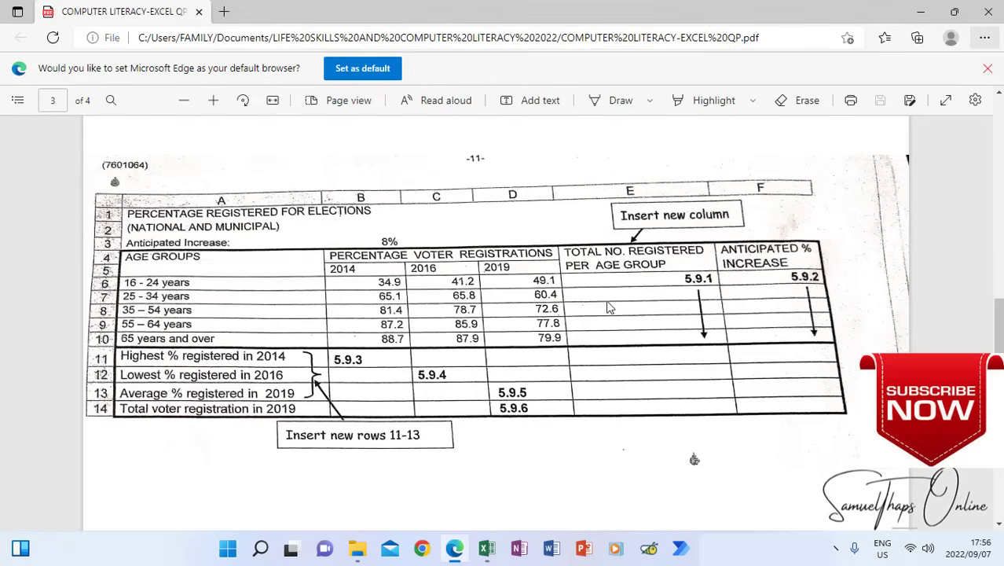
{"action": "scroll", "coordinate": [613, 308], "scroll_direction": "up", "scroll_amount": 10}
{"action": "scroll", "coordinate": [618, 302], "scroll_direction": "up", "scroll_amount": 1}
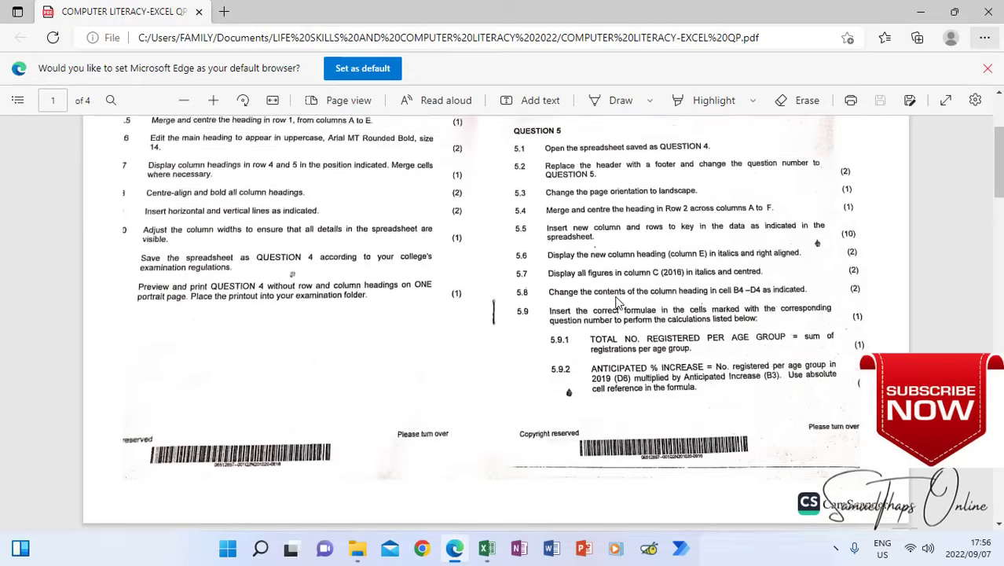
{"action": "scroll", "coordinate": [618, 303], "scroll_direction": "down", "scroll_amount": 1}
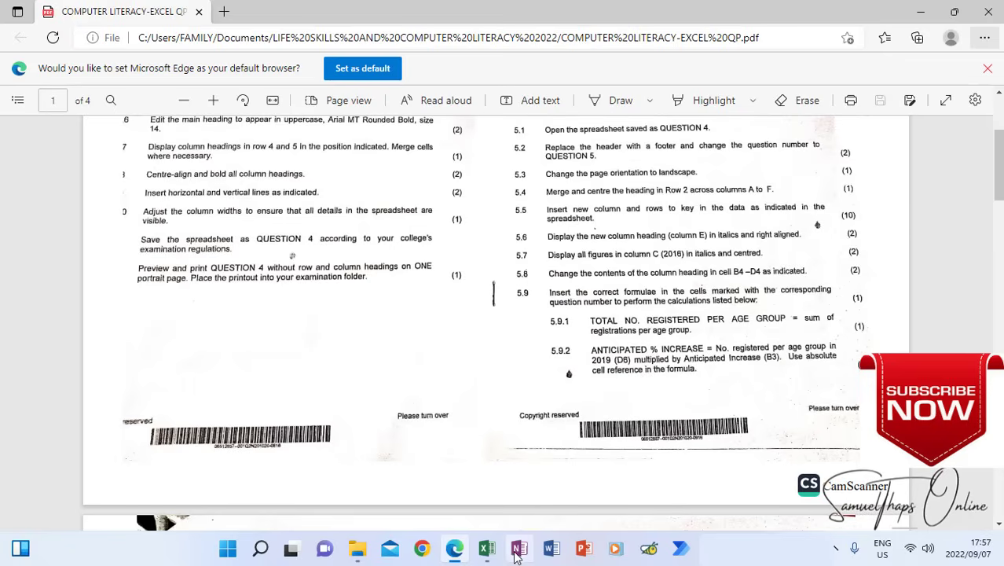
{"action": "left_click", "coordinate": [486, 549]}
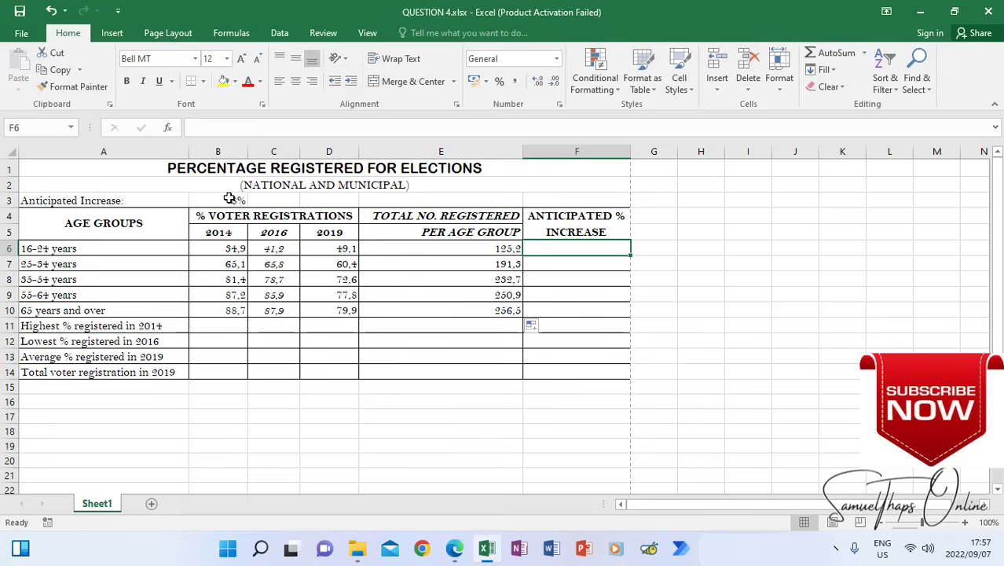
{"action": "left_click", "coordinate": [455, 549]}
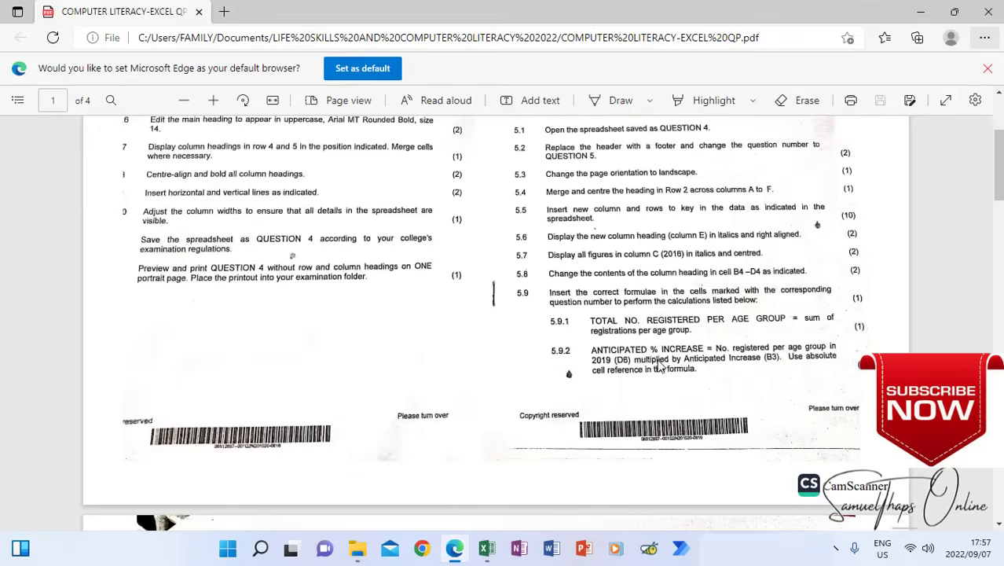
{"action": "left_click", "coordinate": [487, 549]}
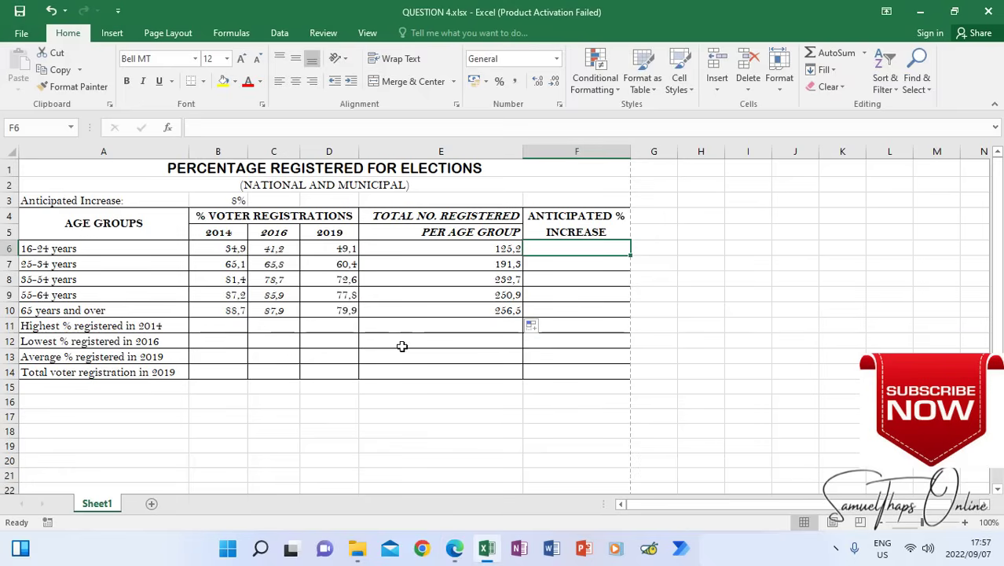
{"action": "left_click", "coordinate": [338, 248]}
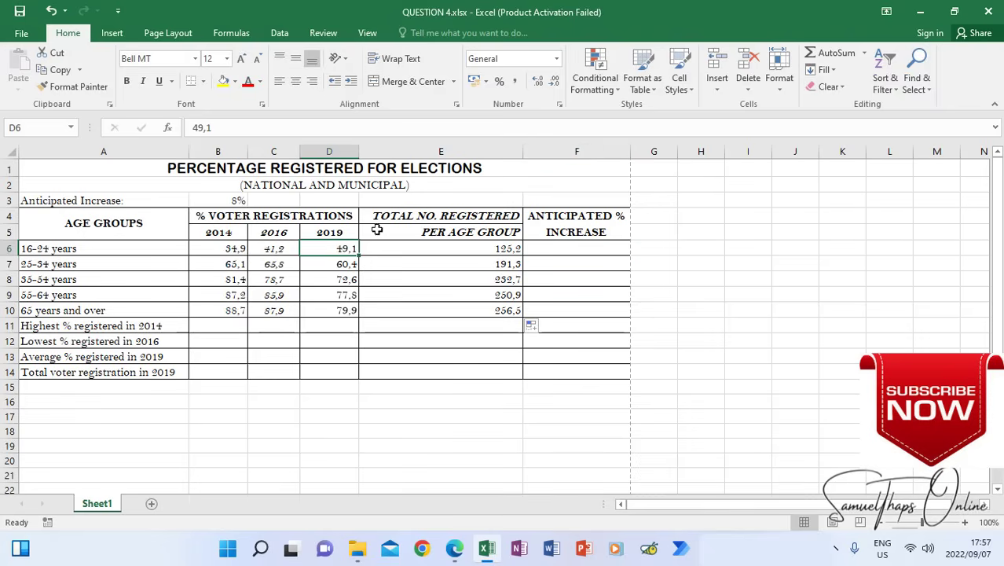
{"action": "left_click", "coordinate": [225, 201]}
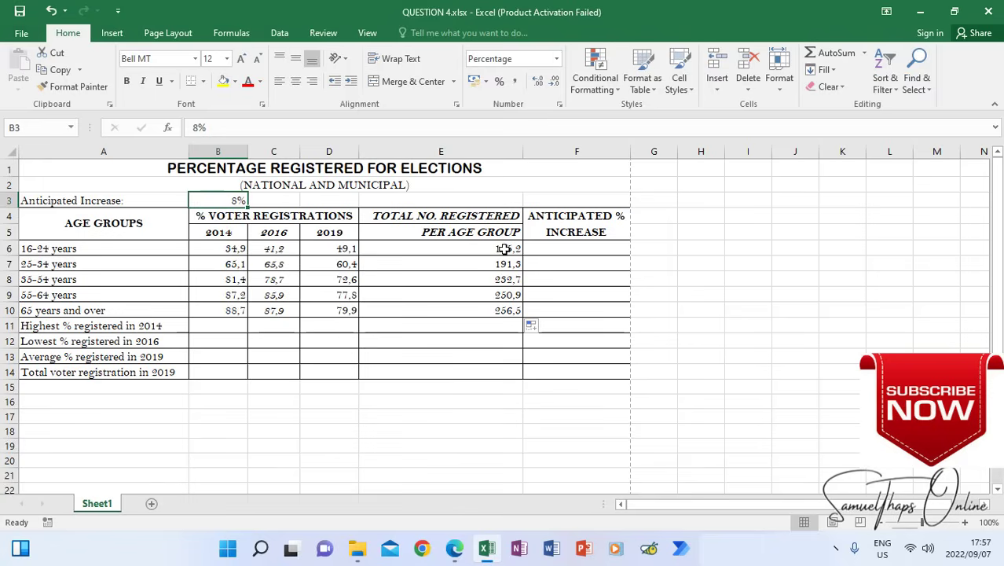
Enter =$B$3*D6 in cell F6 for the anticipated % increase and autofill the formula down to F10
{"action": "left_click", "coordinate": [536, 251]}
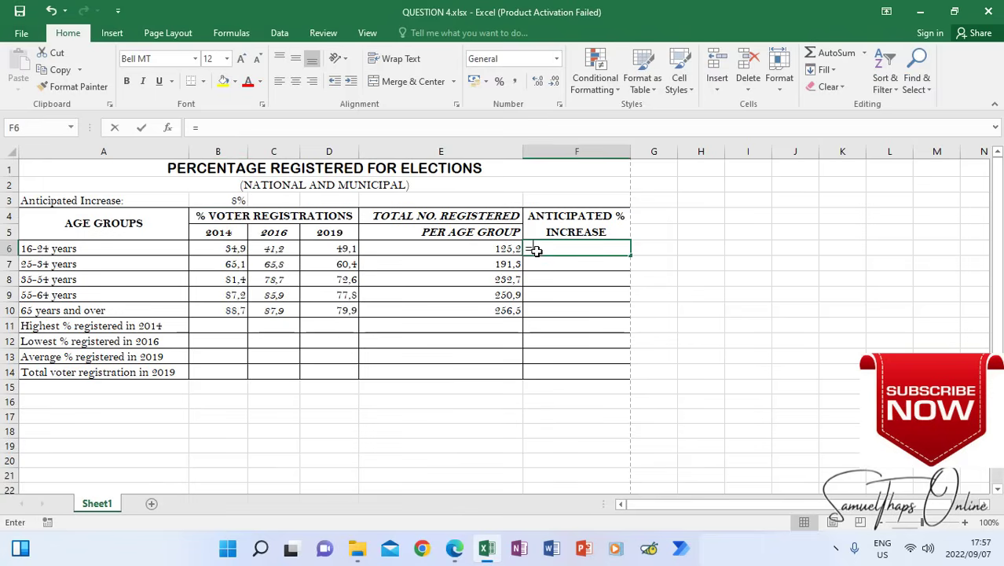
{"action": "type", "text": "="}
{"action": "left_click", "coordinate": [227, 203]}
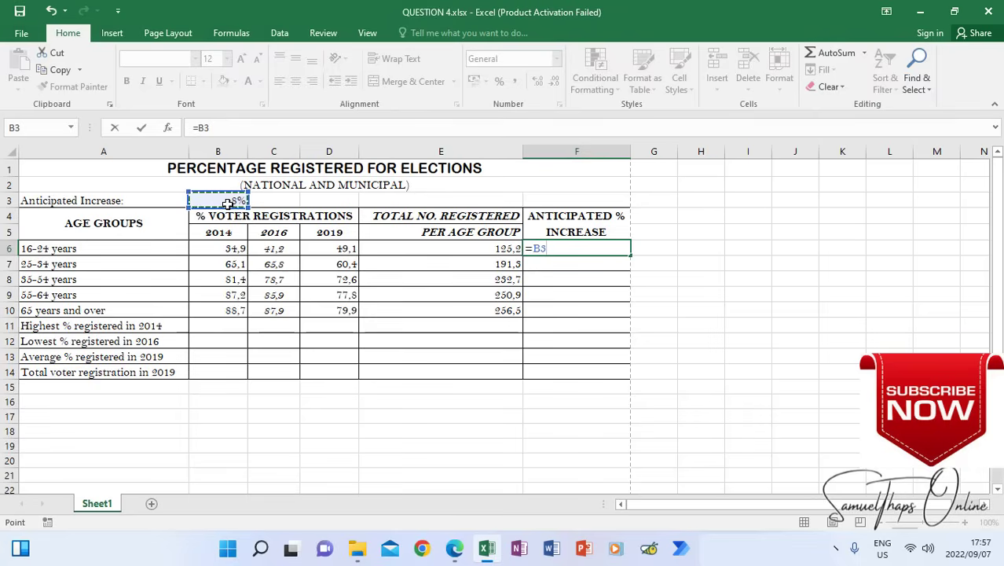
{"action": "key", "text": "F4"}
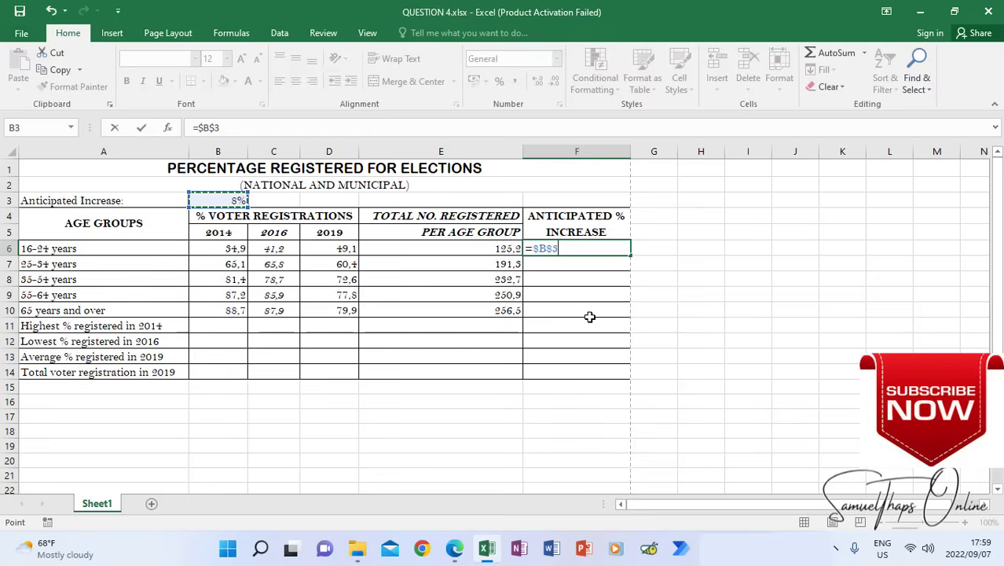
{"action": "type", "text": "*"}
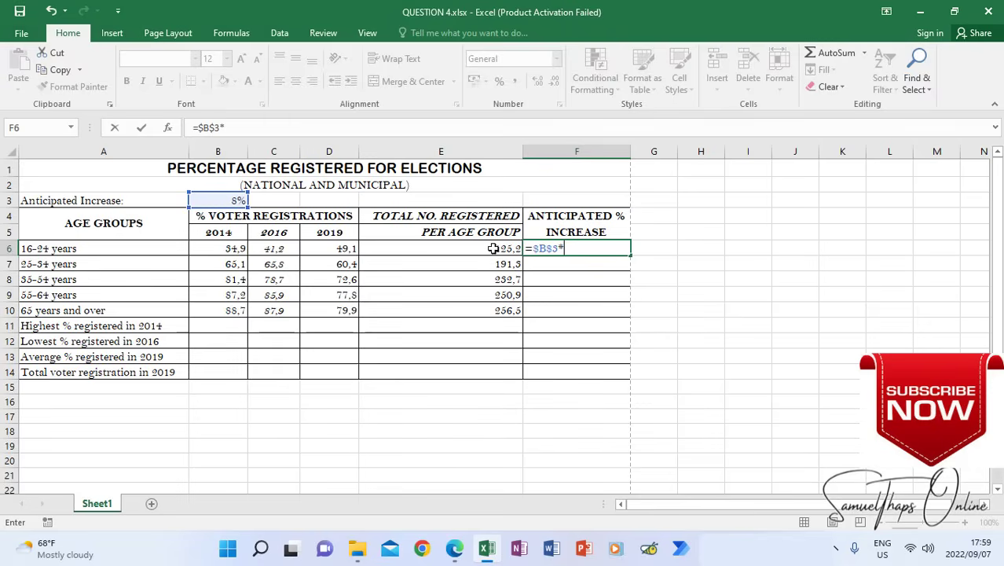
{"action": "left_click", "coordinate": [342, 248]}
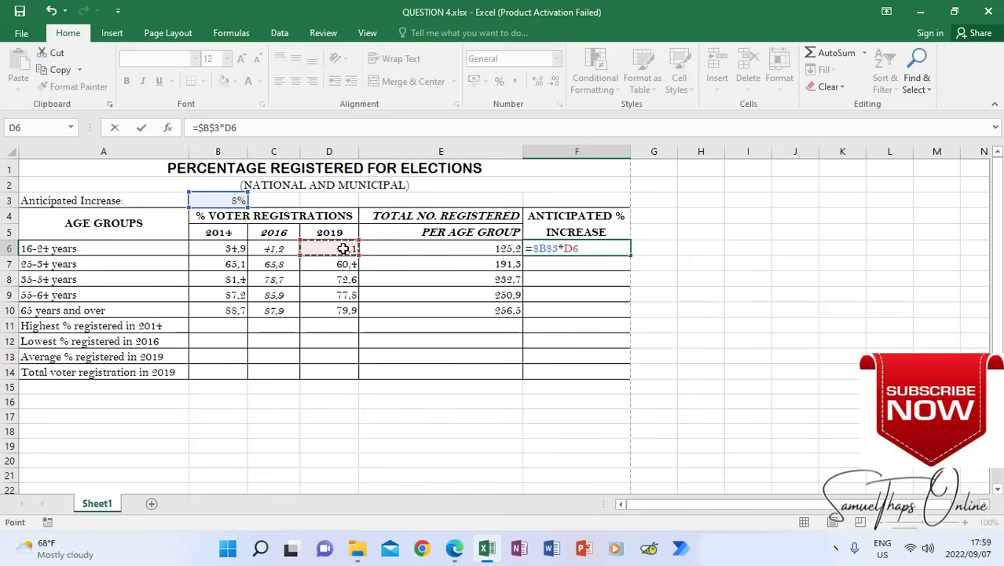
{"action": "key", "text": "Return"}
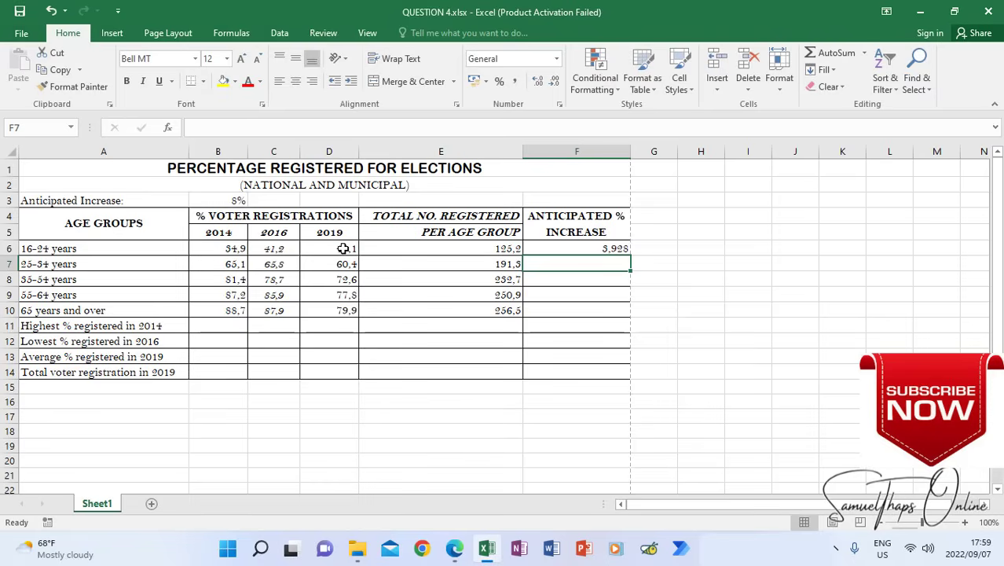
{"action": "left_click", "coordinate": [579, 248]}
{"action": "left_click_drag", "start_coordinate": [632, 253], "coordinate": [630, 319]}
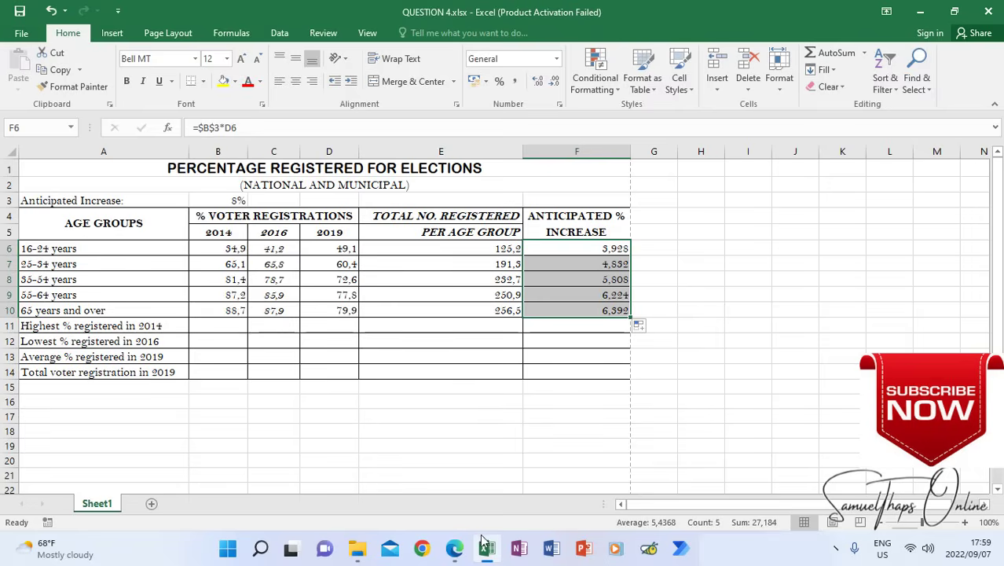
Read instructions 5.9.3 to 5.9.6 in the question paper and locate answer cells B11, C12 and D13 in the Excel workbook
{"action": "left_click", "coordinate": [453, 554]}
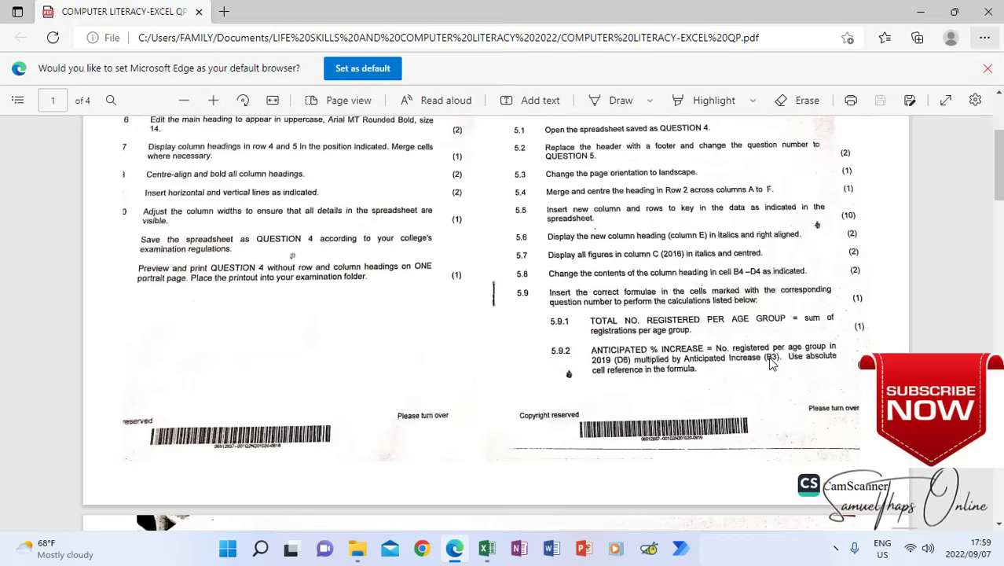
{"action": "scroll", "coordinate": [771, 363], "scroll_direction": "down", "scroll_amount": 3}
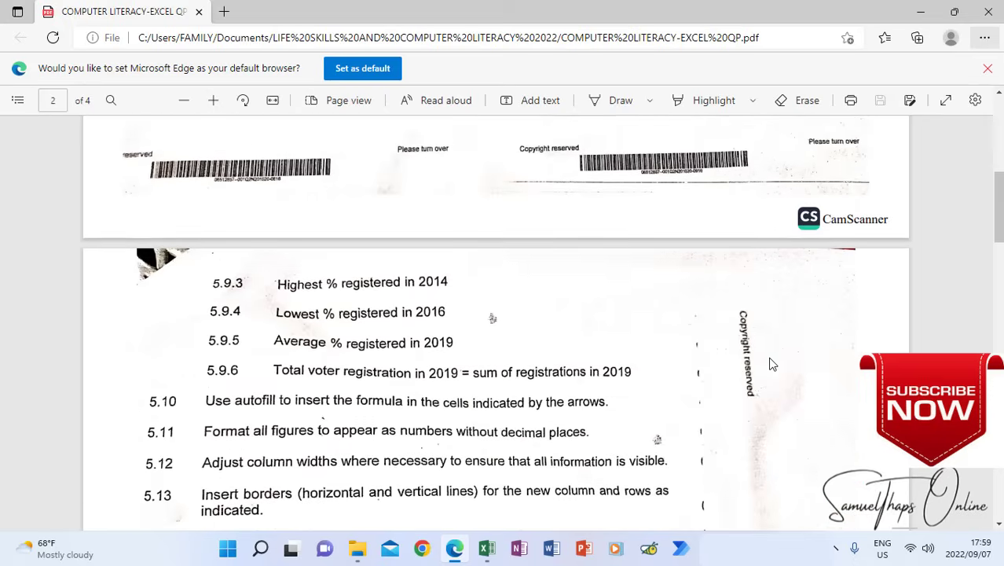
{"action": "scroll", "coordinate": [772, 363], "scroll_direction": "down", "scroll_amount": 1}
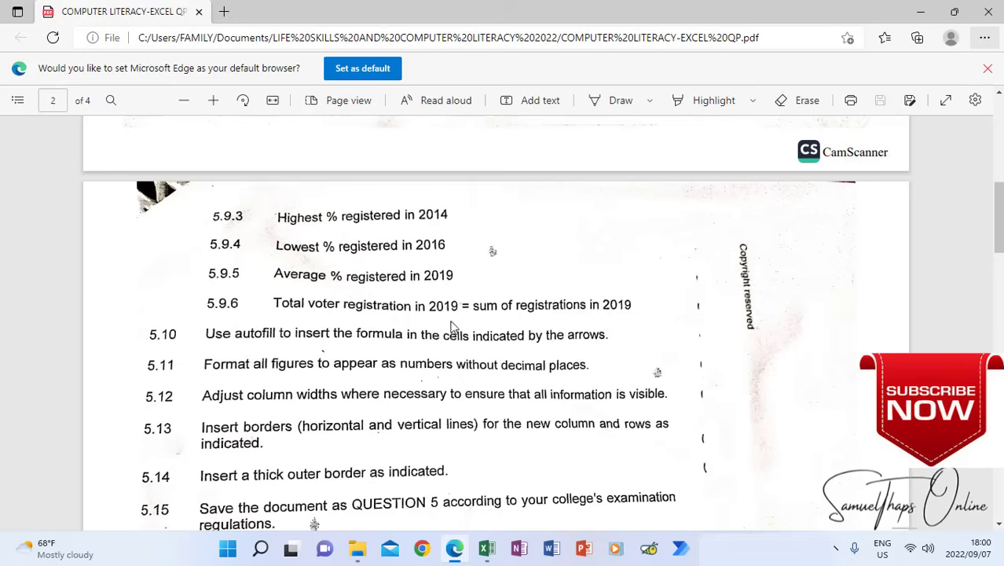
{"action": "left_click", "coordinate": [489, 543]}
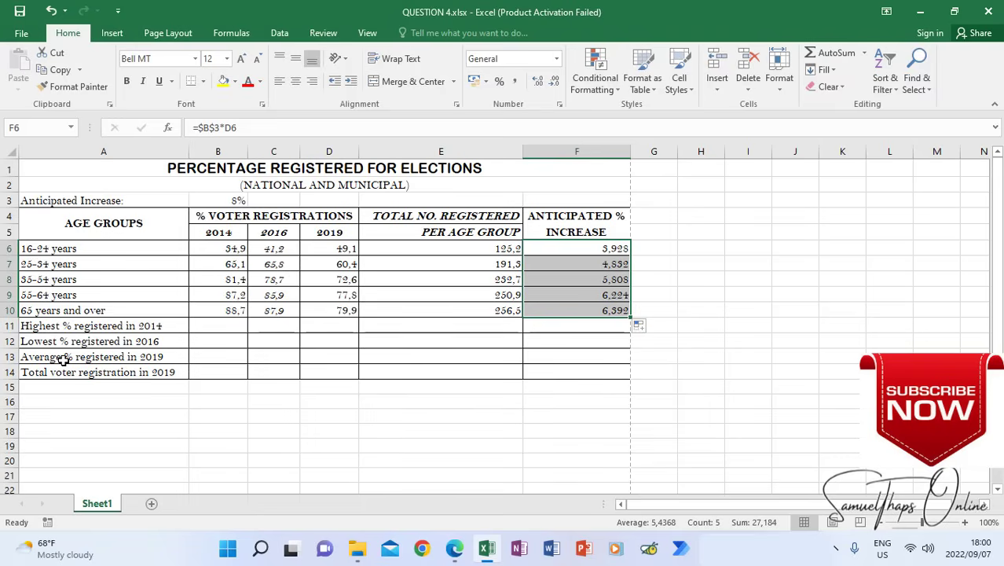
{"action": "left_click", "coordinate": [203, 325]}
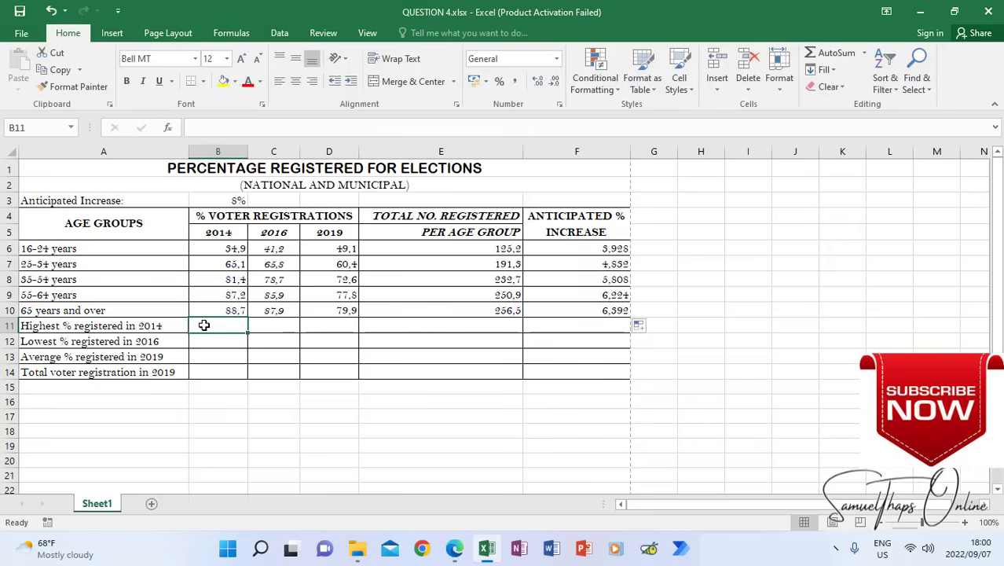
{"action": "left_click", "coordinate": [266, 341]}
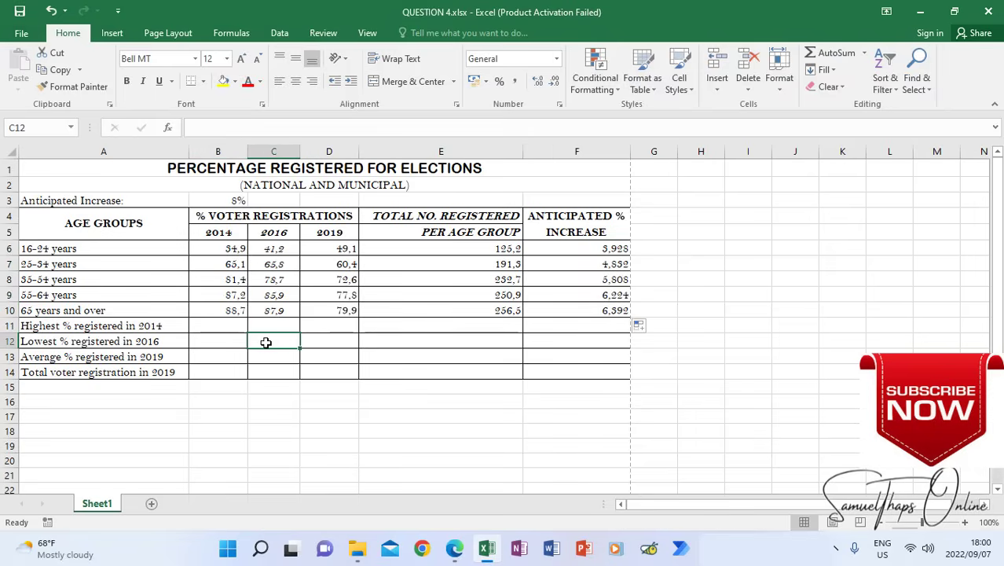
{"action": "left_click", "coordinate": [328, 360]}
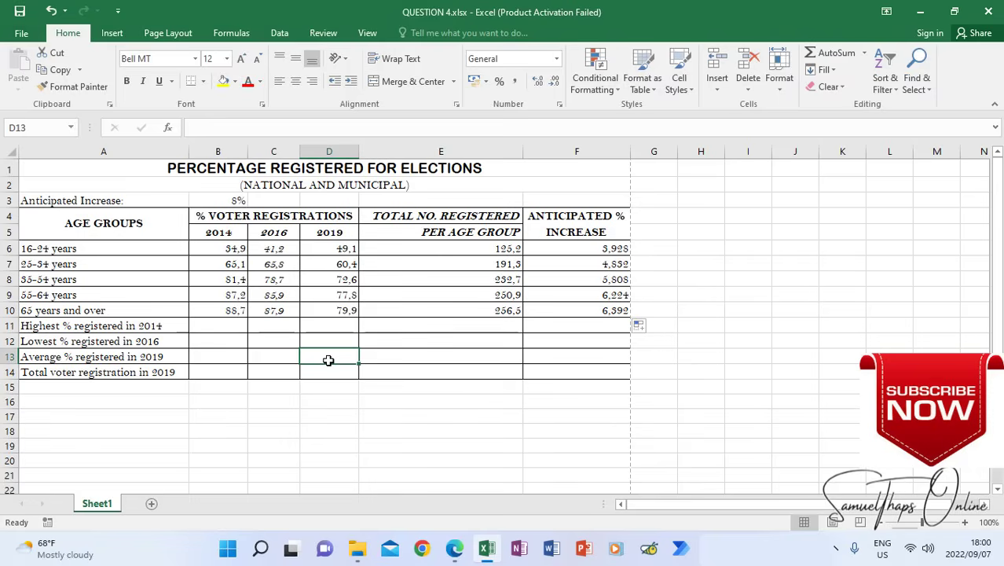
Enter the formula =MAX(B6:B10) in cell B11 for the highest % registered in 2014
{"action": "left_click", "coordinate": [219, 324]}
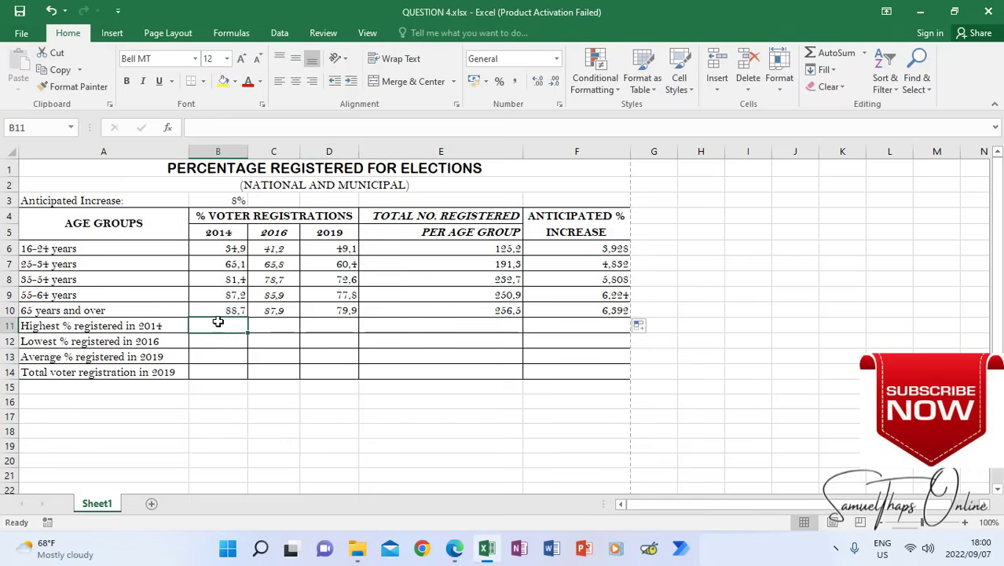
{"action": "type", "text": "="}
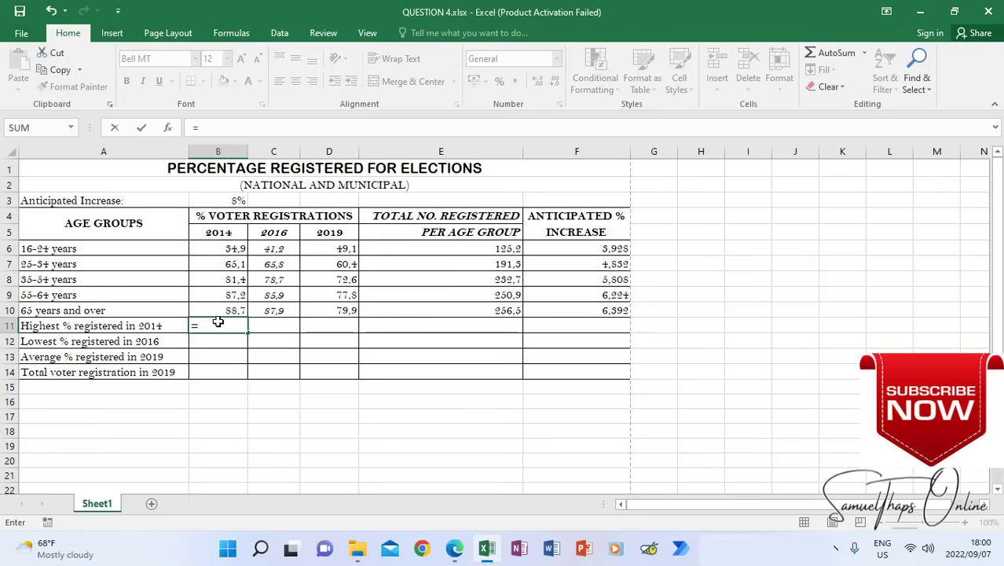
{"action": "type", "text": "max("}
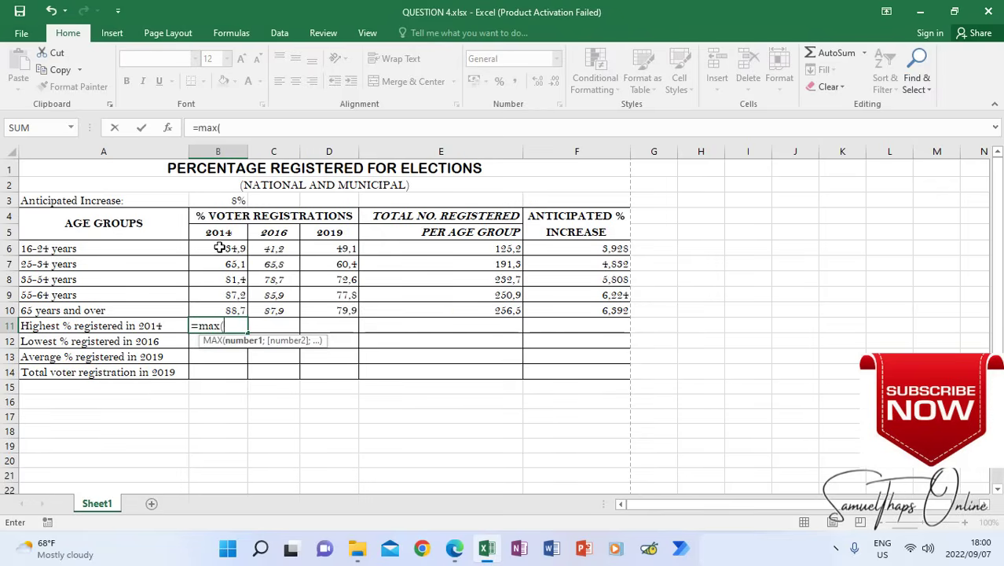
{"action": "left_click_drag", "start_coordinate": [218, 249], "coordinate": [223, 309]}
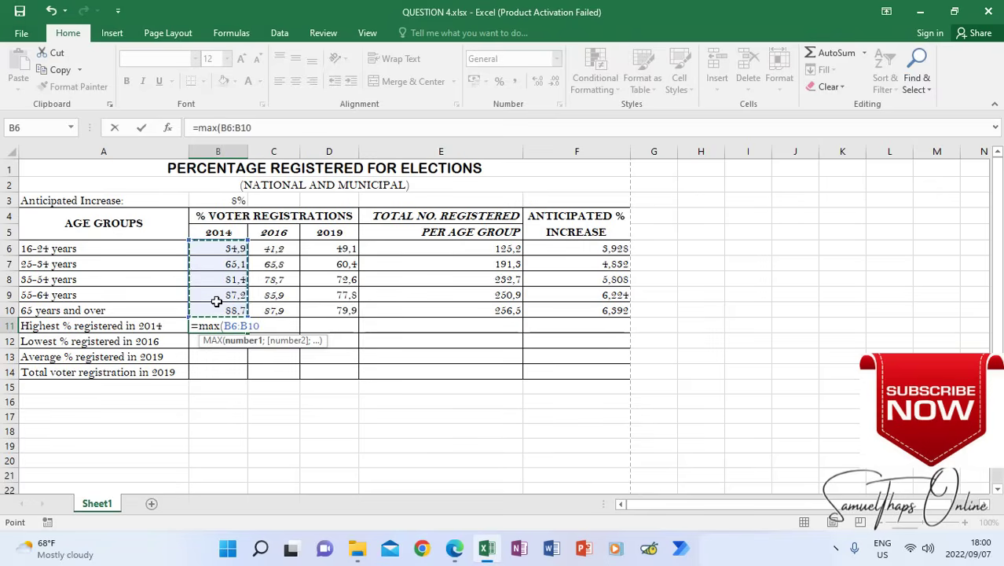
{"action": "type", "text": ")"}
{"action": "key", "text": "Return"}
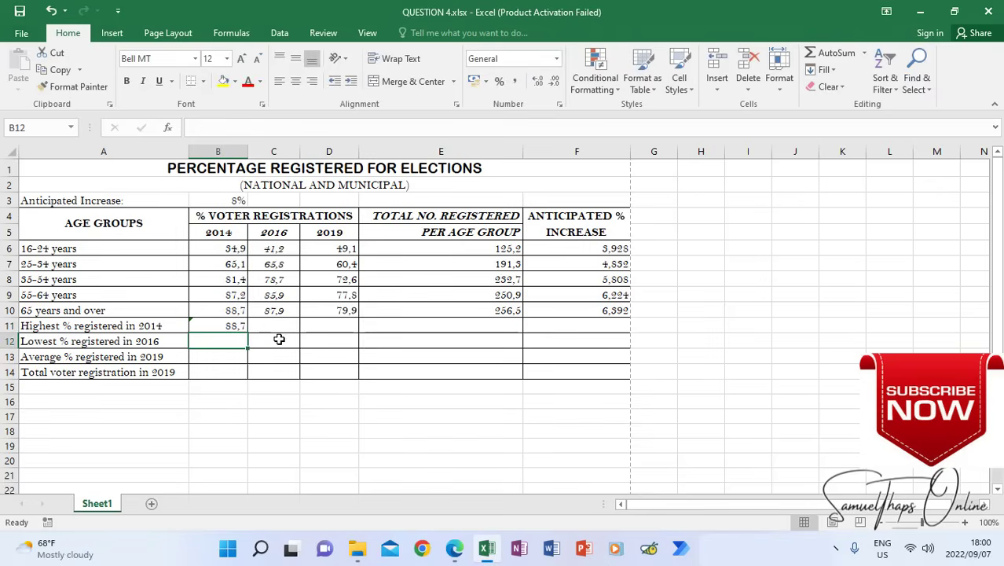
Enter the formula =MIN(C6:C10) in cell C12 for the lowest % registered in 2016
{"action": "left_click", "coordinate": [275, 337]}
{"action": "type", "text": "="}
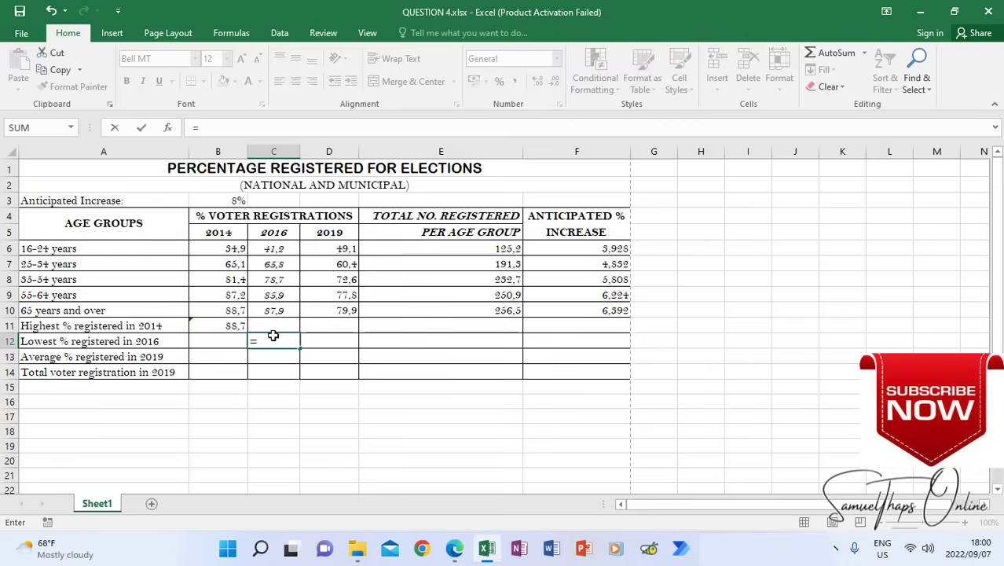
{"action": "type", "text": "min"}
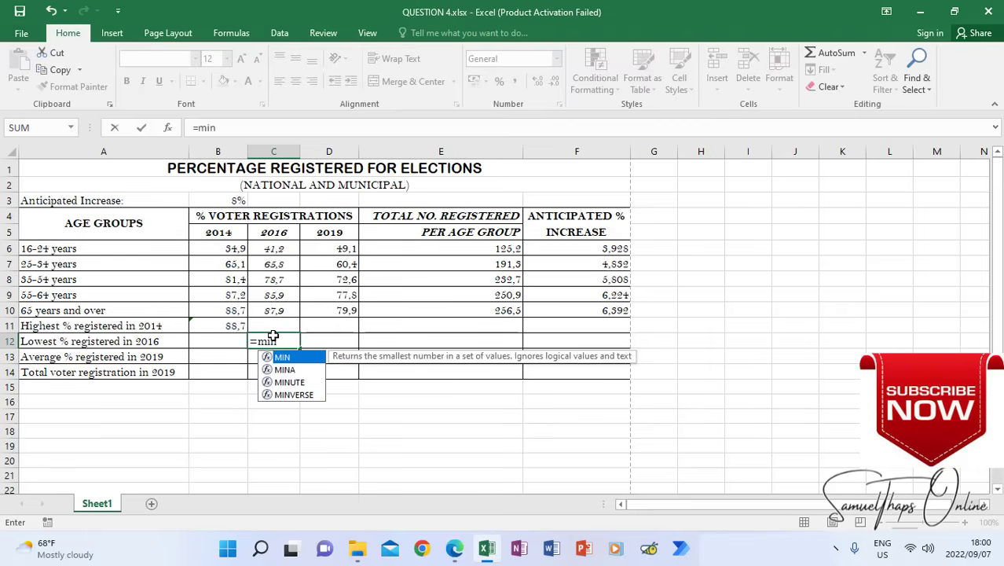
{"action": "type", "text": "("}
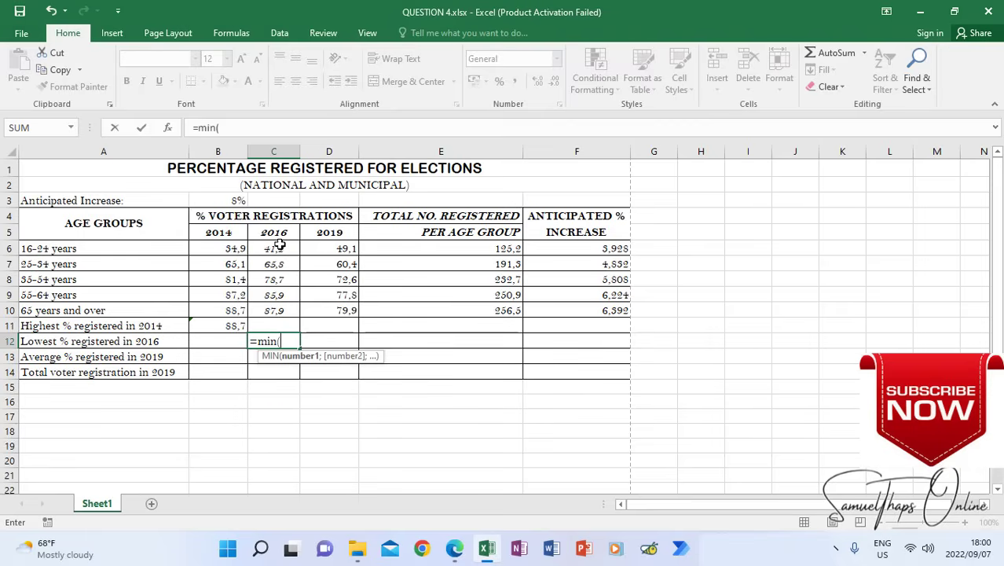
{"action": "left_click_drag", "start_coordinate": [275, 249], "coordinate": [287, 306]}
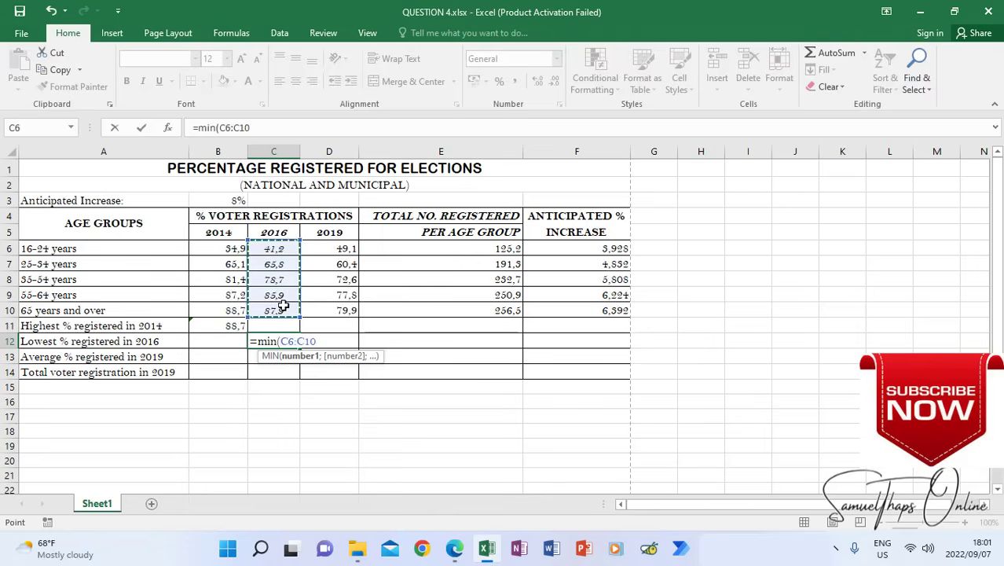
{"action": "key", "text": "Return"}
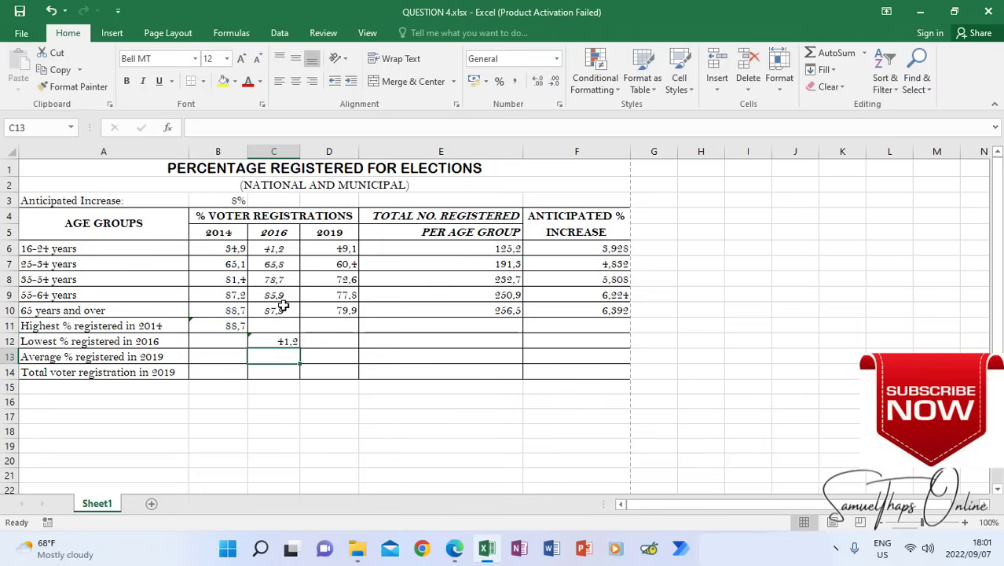
Enter the formula =AVERAGE(D6:D10) in cell D13 for the average % registered in 2019
{"action": "left_click", "coordinate": [334, 357]}
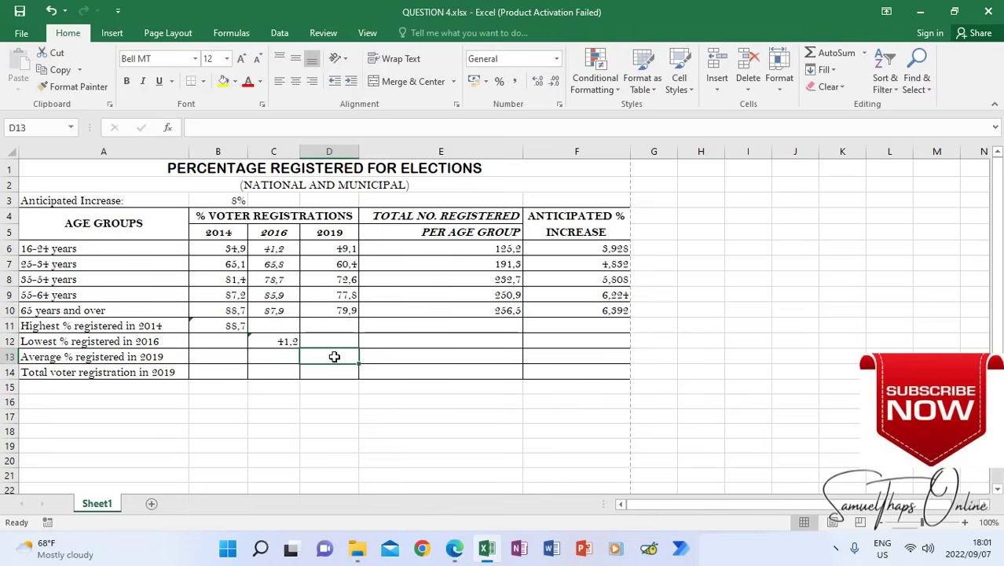
{"action": "type", "text": "="}
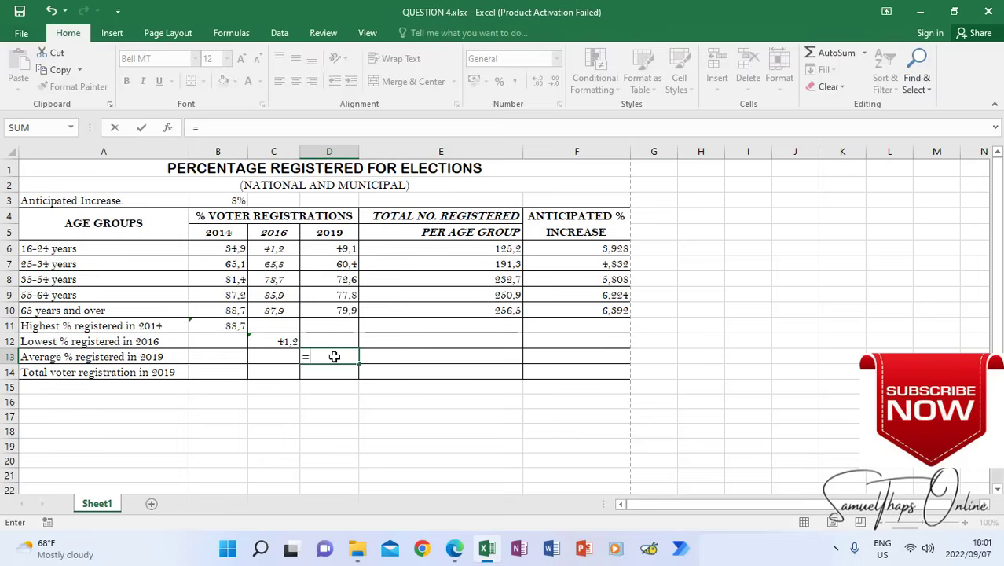
{"action": "type", "text": "aver"}
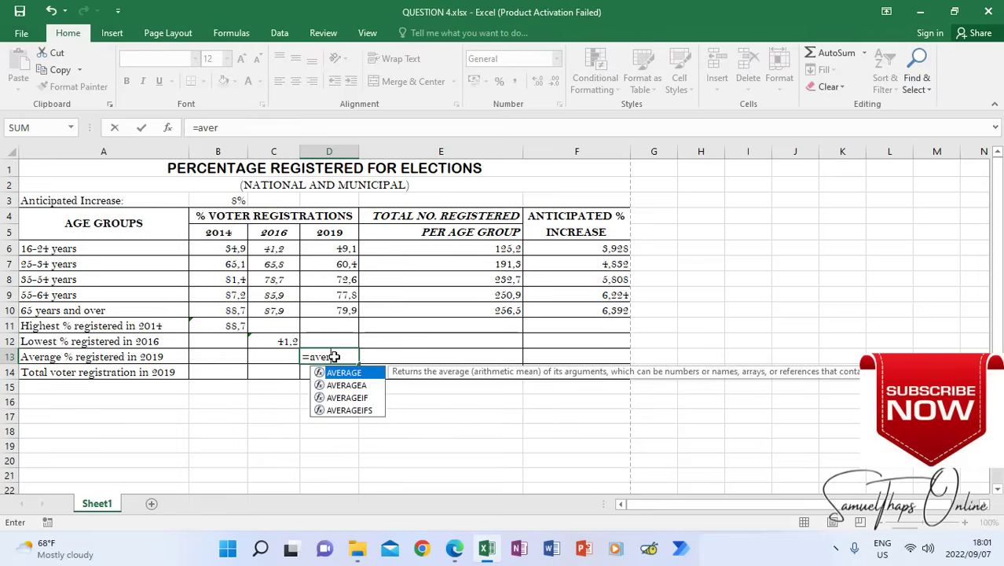
{"action": "type", "text": "a"}
{"action": "type", "text": "g"}
{"action": "key", "text": "Tab"}
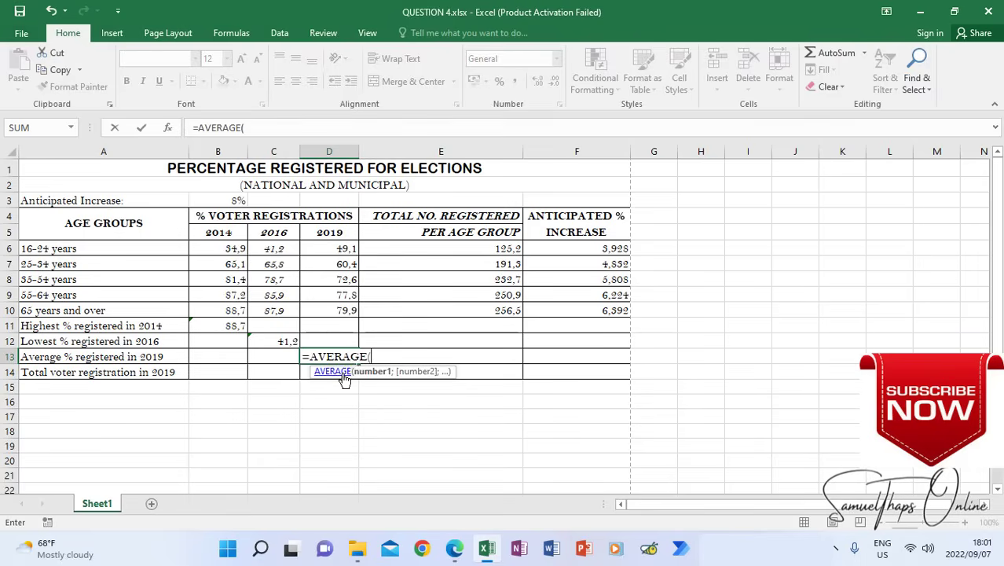
{"action": "left_click_drag", "start_coordinate": [342, 249], "coordinate": [344, 305]}
{"action": "type", "text": ")"}
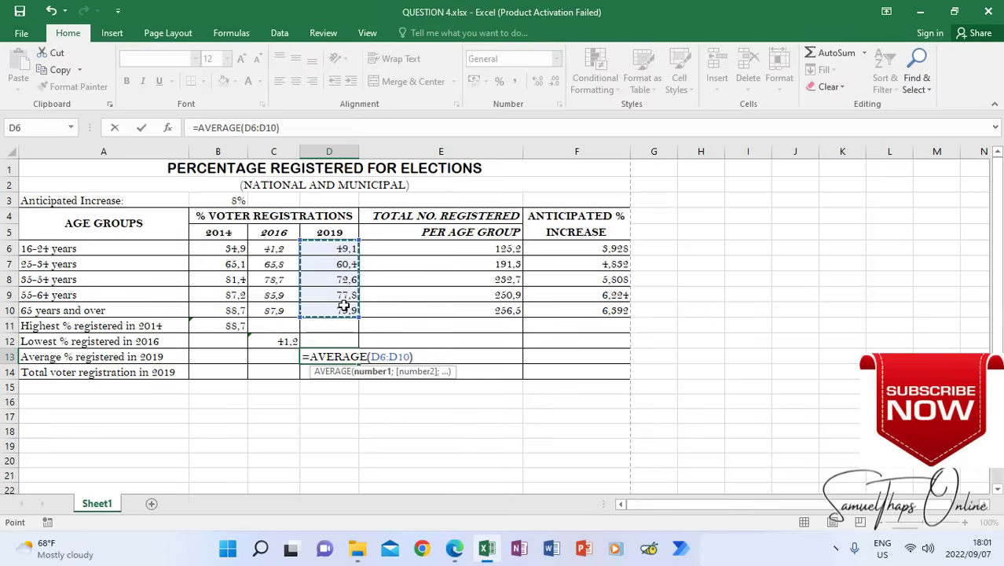
{"action": "key", "text": "Return"}
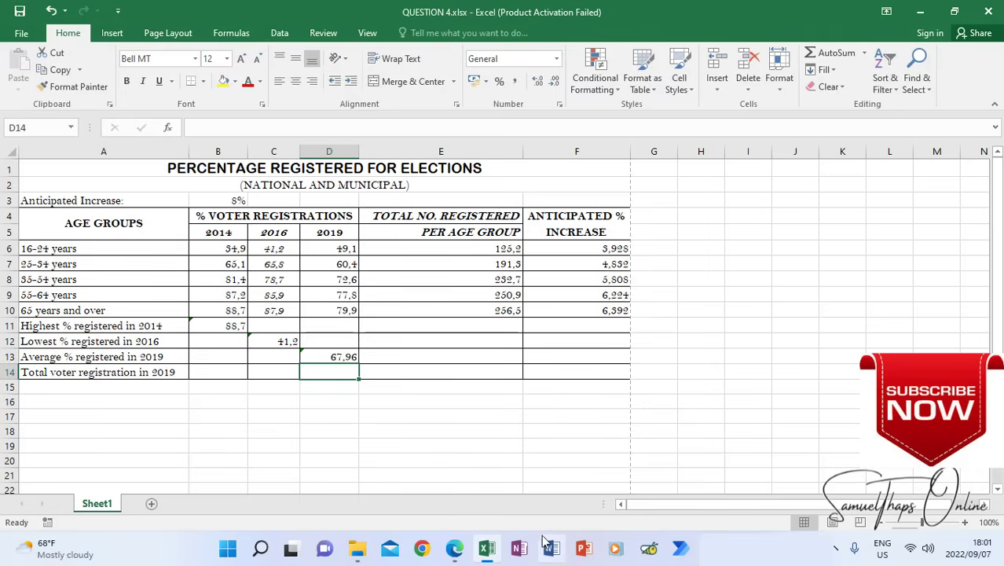
Check item 5.9.6 in the question paper and enter =SUM(D6:D10) in cell D14 of the workbook for the total voter registration in 2019
{"action": "left_click", "coordinate": [454, 552]}
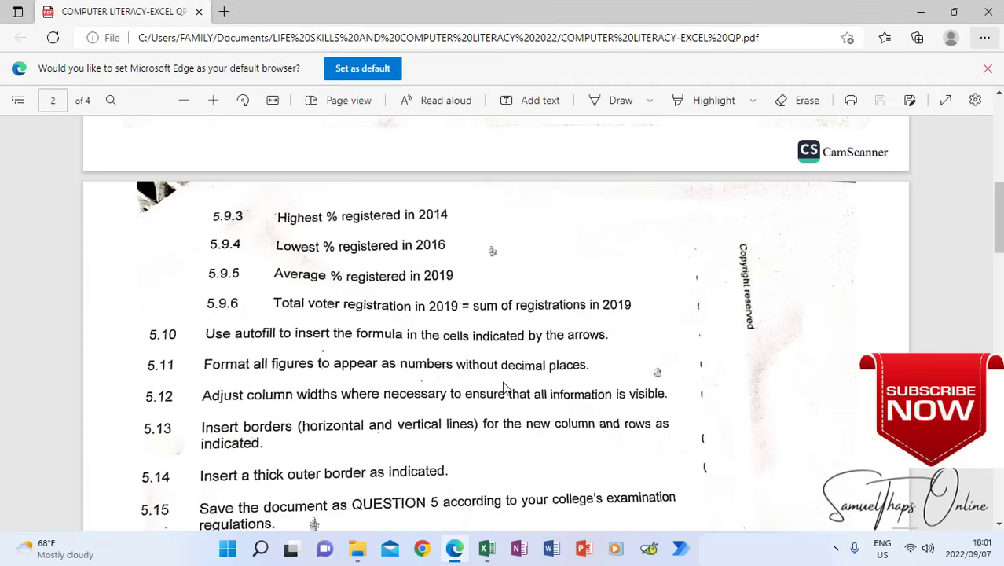
{"action": "scroll", "coordinate": [505, 393], "scroll_direction": "up", "scroll_amount": 10}
{"action": "scroll", "coordinate": [505, 393], "scroll_direction": "down", "scroll_amount": 15}
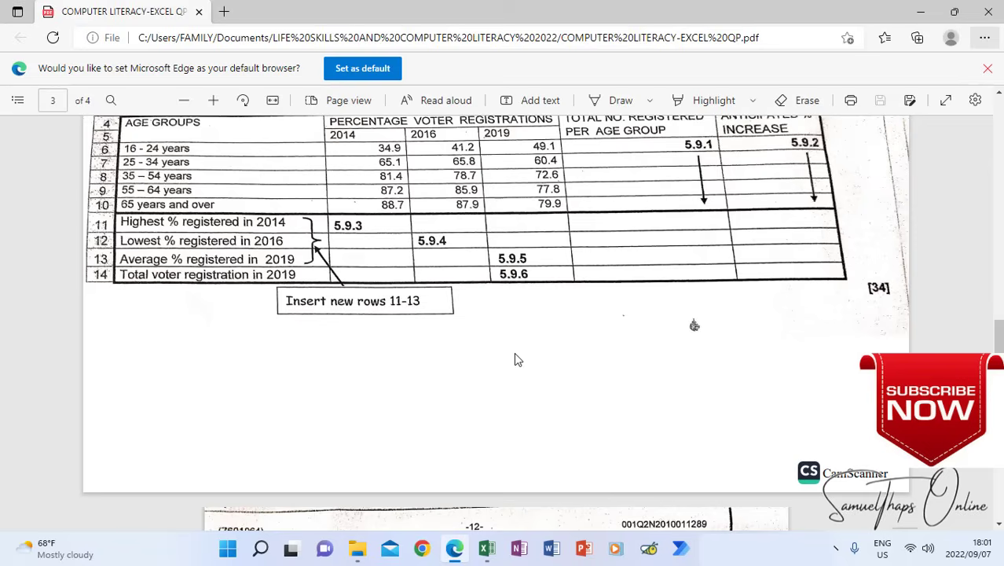
{"action": "left_click", "coordinate": [487, 547]}
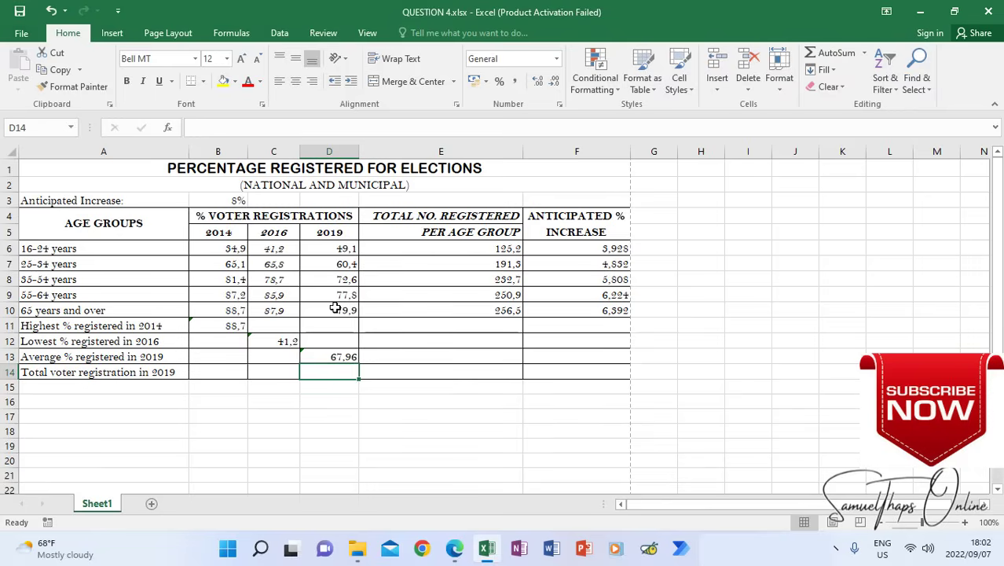
{"action": "type", "text": "="}
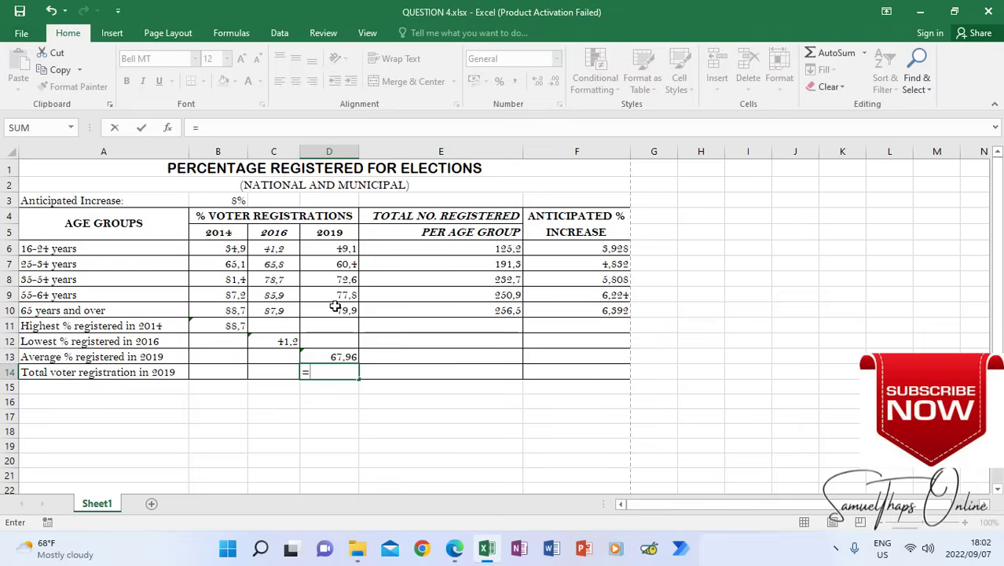
{"action": "type", "text": "sum("}
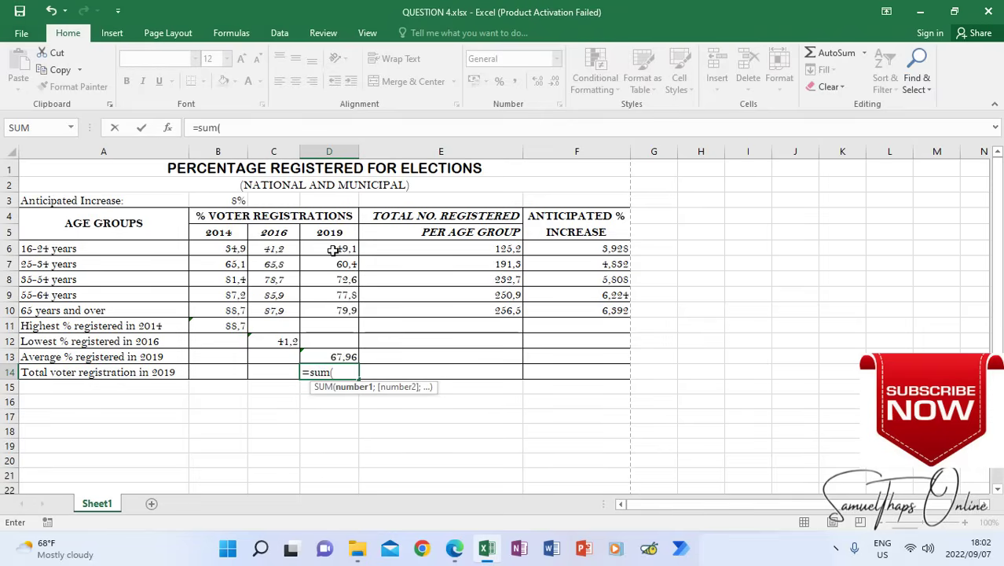
{"action": "left_click_drag", "start_coordinate": [333, 249], "coordinate": [334, 308]}
{"action": "type", "text": ")"}
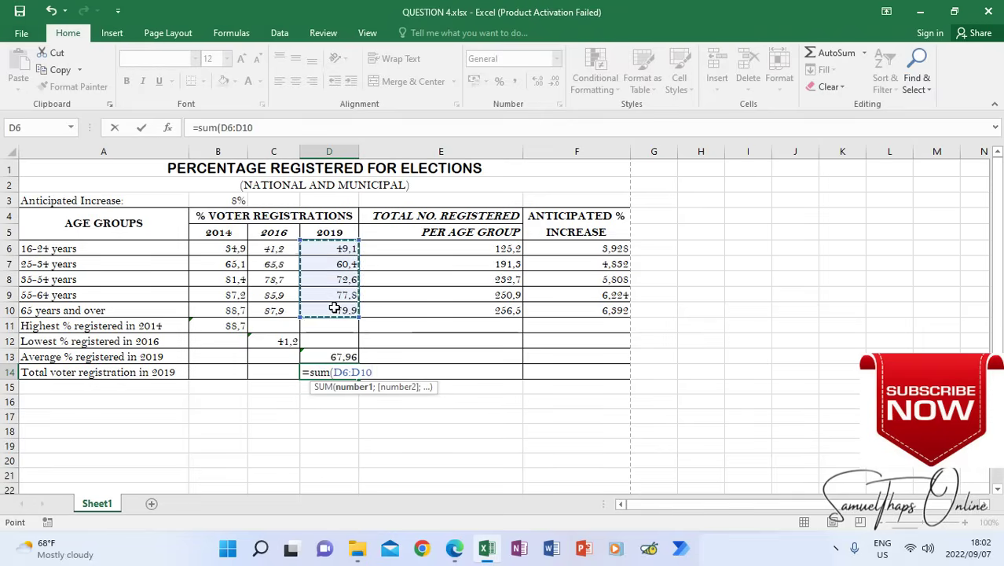
{"action": "key", "text": "Return"}
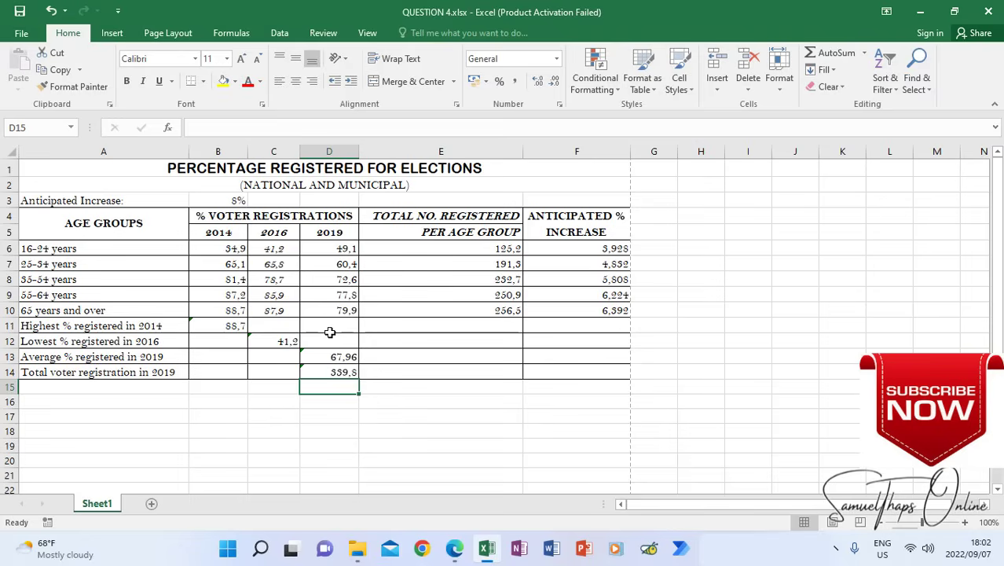
{"action": "left_click", "coordinate": [436, 418]}
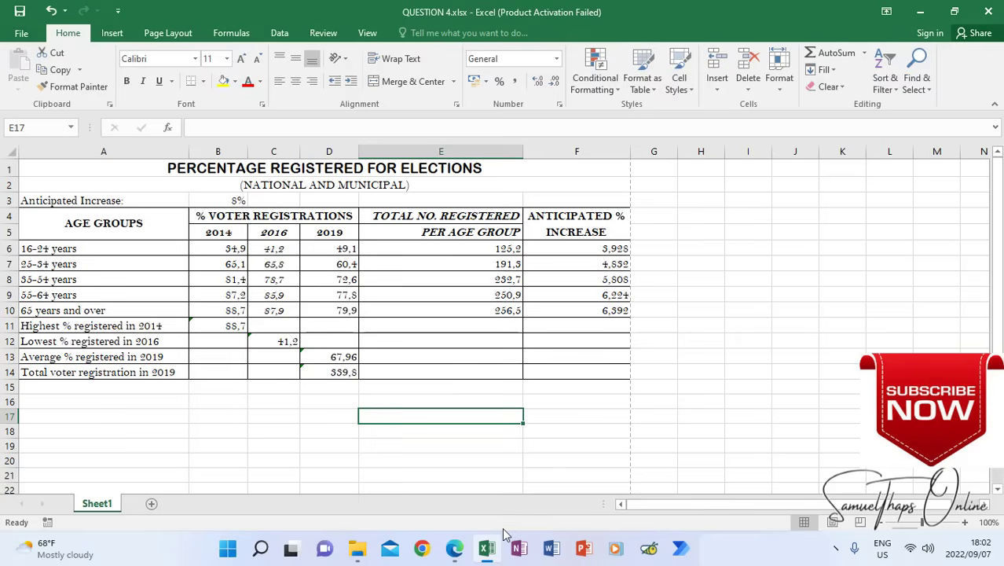
Review the 5.9 formula instructions and read items 5.10 and 5.11 in the question paper, returning to the Excel workbook
{"action": "left_click", "coordinate": [455, 549]}
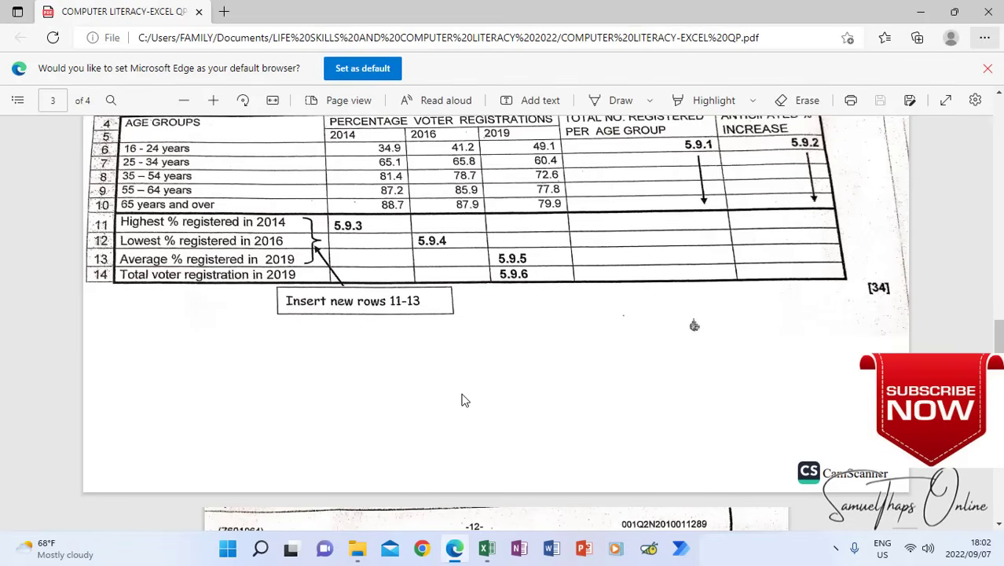
{"action": "scroll", "coordinate": [472, 400], "scroll_direction": "down", "scroll_amount": 1}
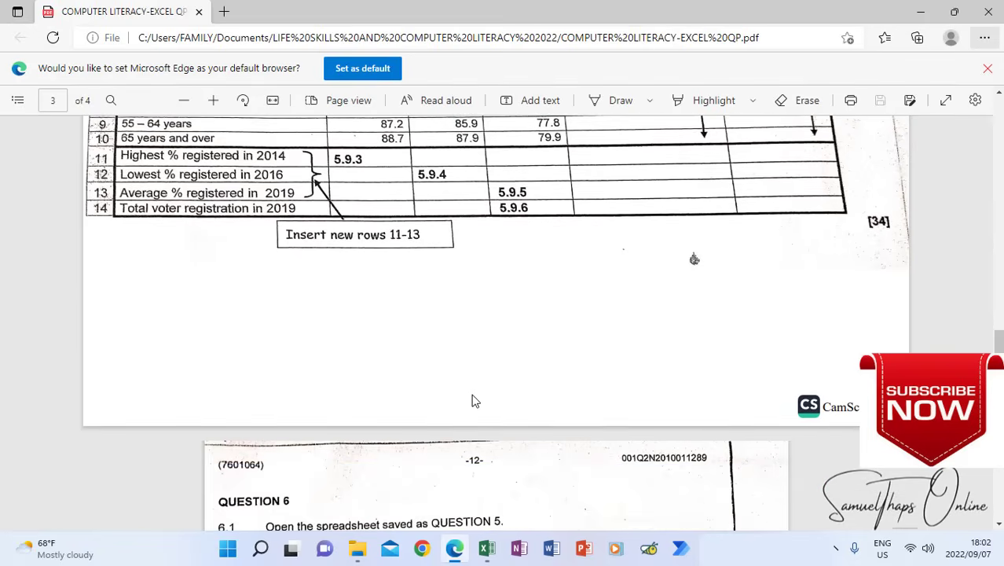
{"action": "scroll", "coordinate": [473, 401], "scroll_direction": "up", "scroll_amount": 4}
{"action": "scroll", "coordinate": [474, 401], "scroll_direction": "up", "scroll_amount": 15}
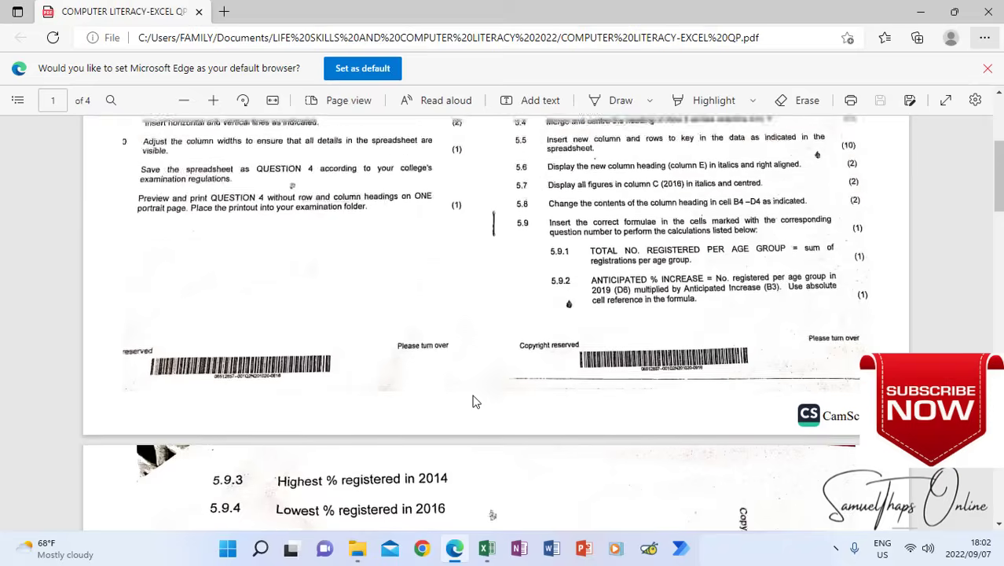
{"action": "scroll", "coordinate": [474, 402], "scroll_direction": "down", "scroll_amount": 3}
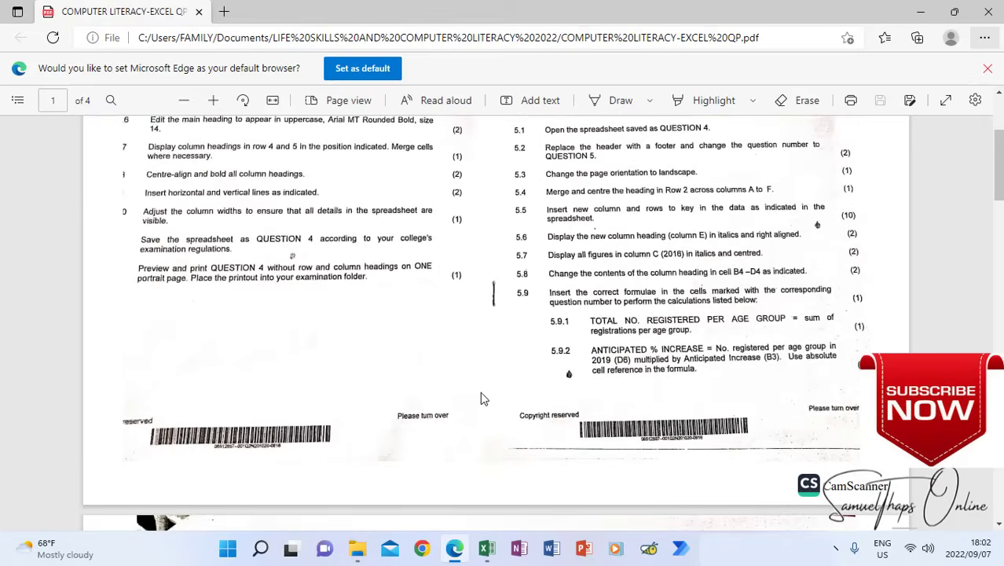
{"action": "scroll", "coordinate": [585, 327], "scroll_direction": "down", "scroll_amount": 2}
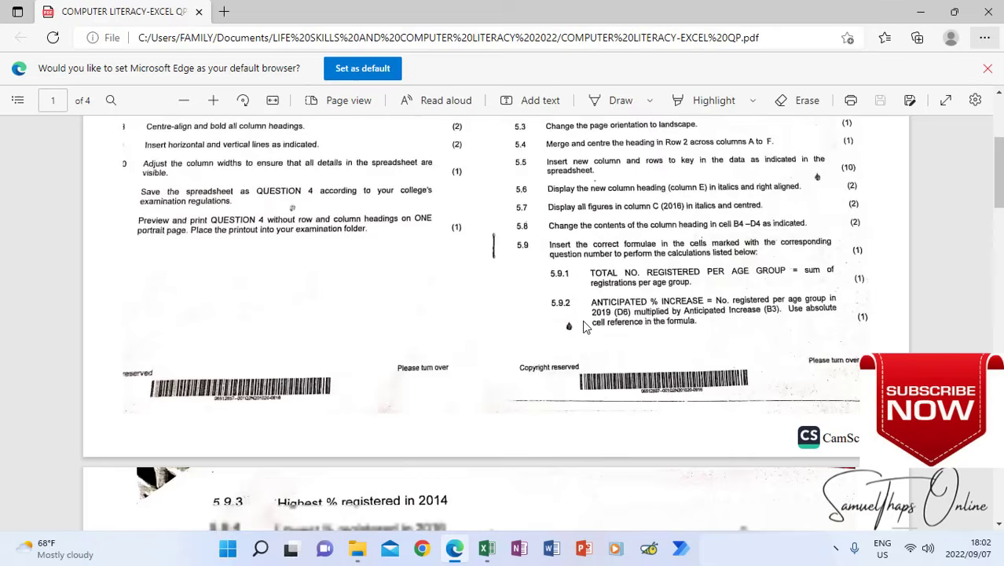
{"action": "scroll", "coordinate": [585, 327], "scroll_direction": "down", "scroll_amount": 3}
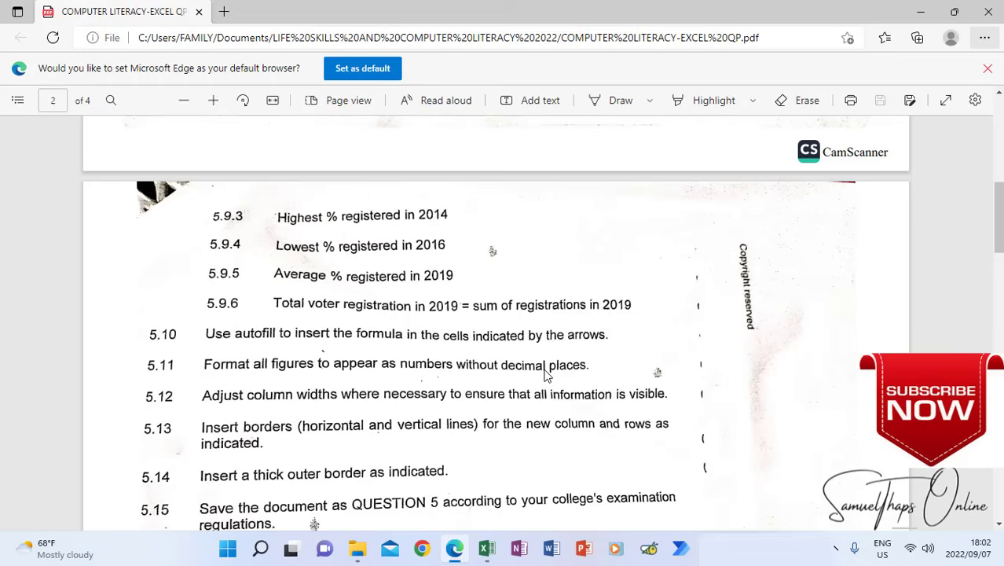
{"action": "left_click", "coordinate": [487, 548]}
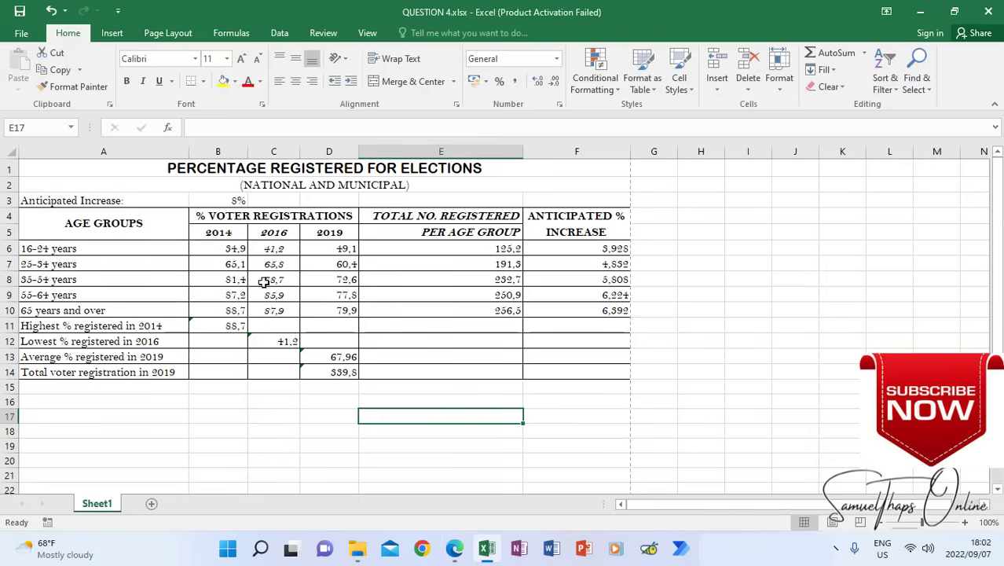
Format all figures in B6:F14 as Number with 0 decimal places, as instruction 5.11 of the question paper asks
{"action": "left_click_drag", "start_coordinate": [217, 248], "coordinate": [584, 368]}
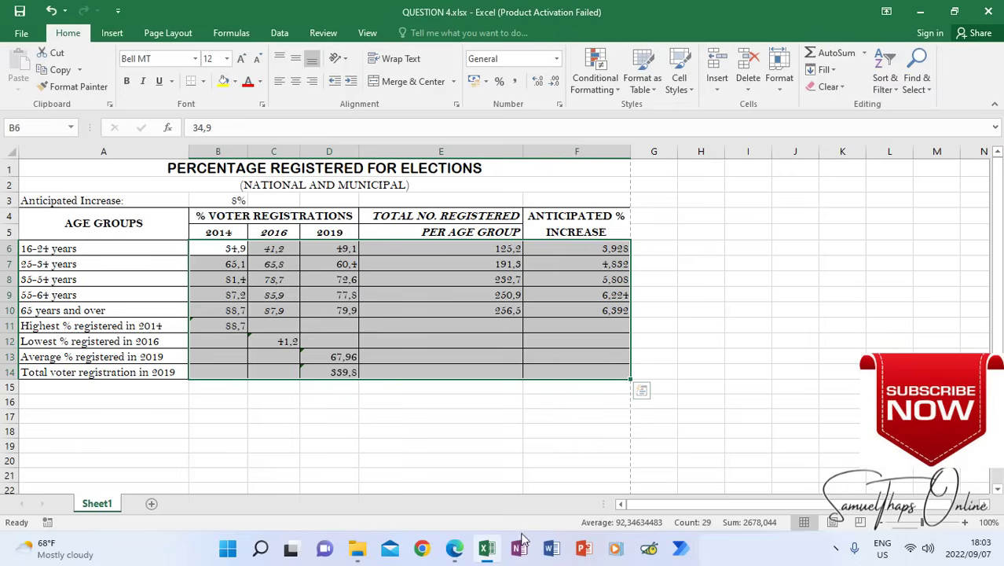
{"action": "left_click", "coordinate": [456, 550]}
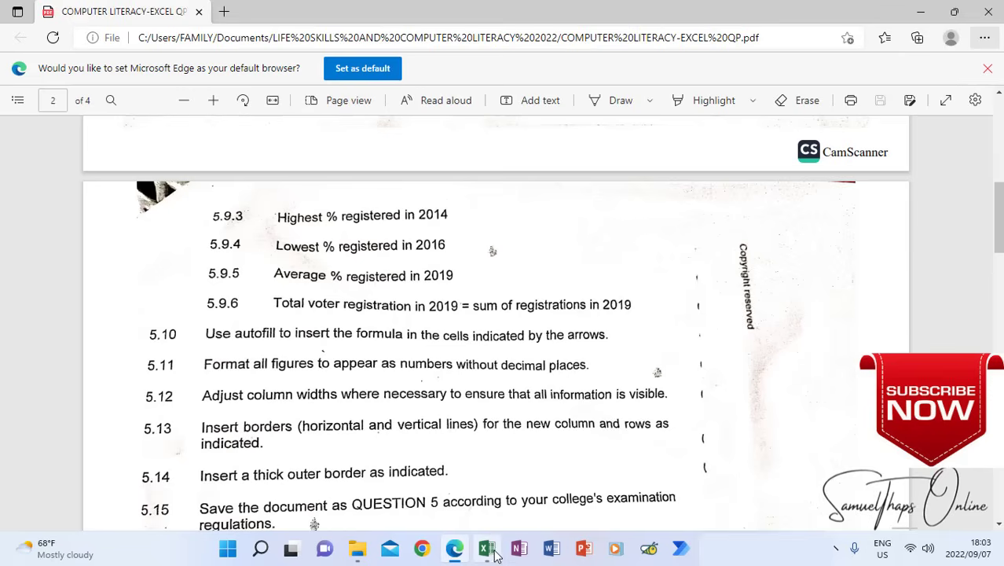
{"action": "mouse_move", "coordinate": [494, 552]}
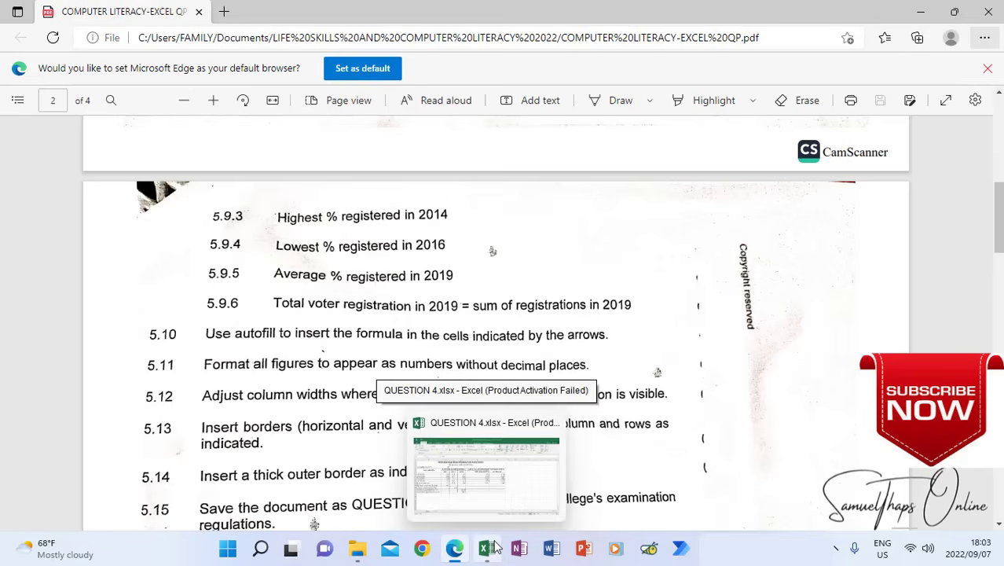
{"action": "left_click", "coordinate": [493, 547]}
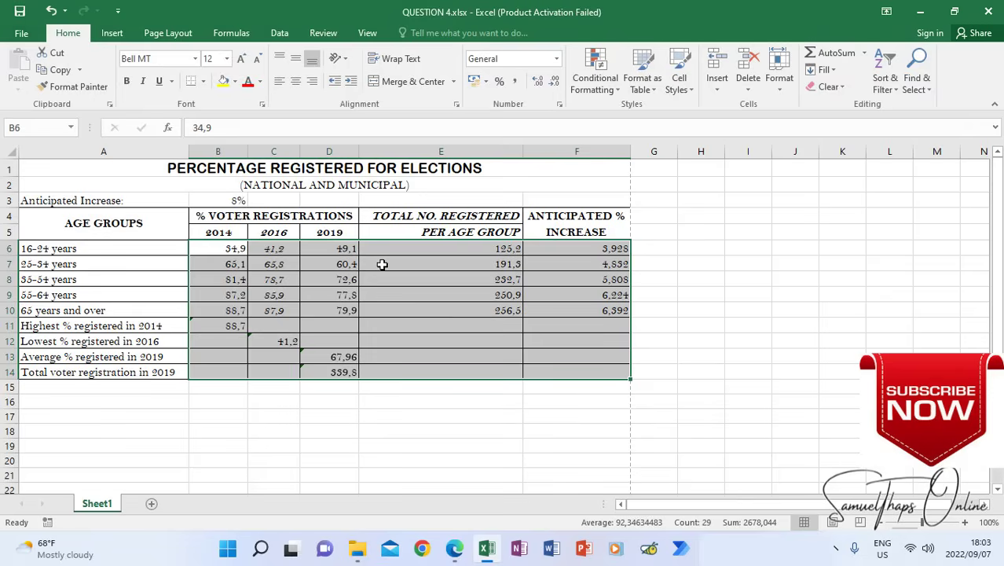
{"action": "right_click", "coordinate": [382, 265]}
{"action": "left_click", "coordinate": [423, 473]}
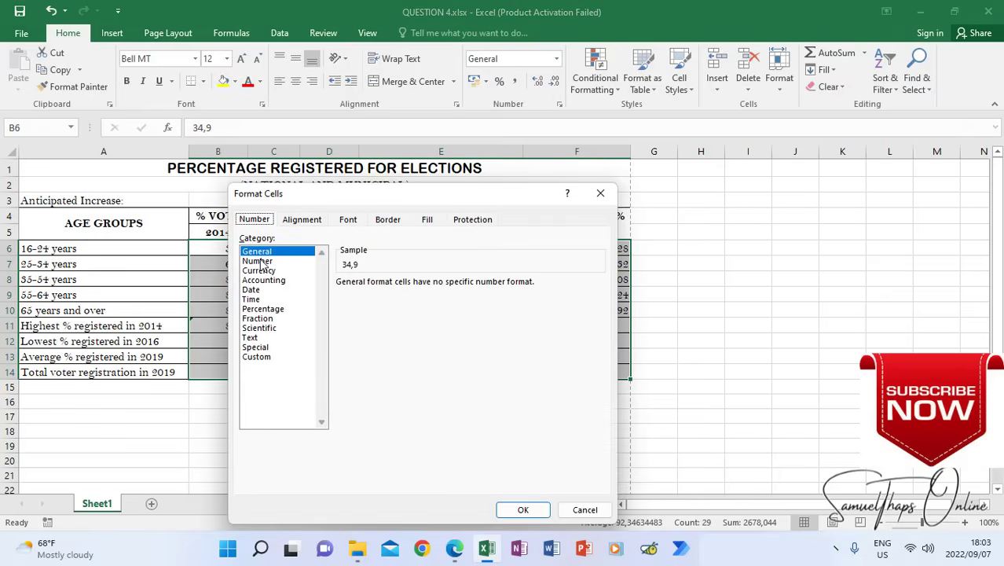
{"action": "left_click", "coordinate": [259, 261]}
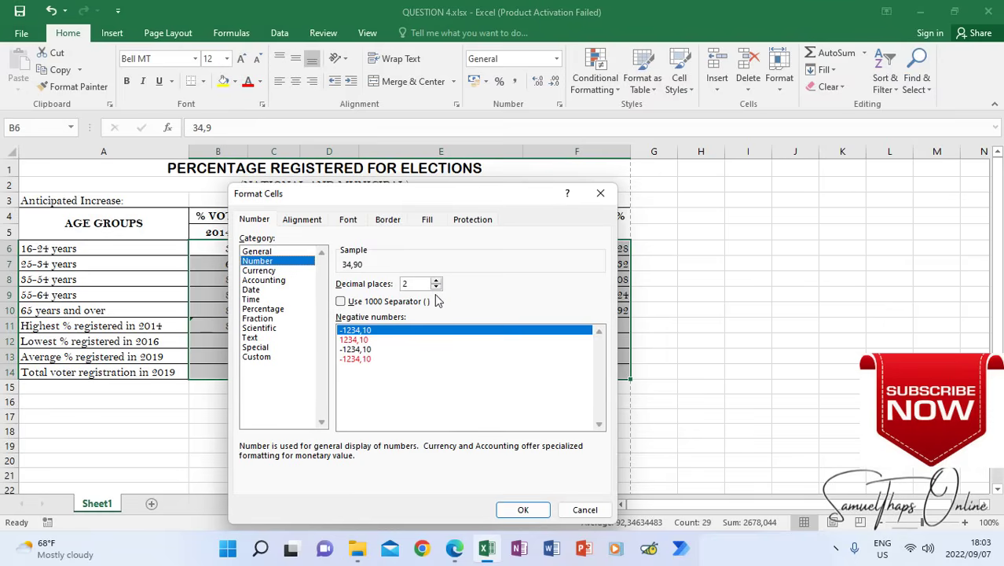
{"action": "left_click", "coordinate": [436, 287]}
{"action": "left_click", "coordinate": [436, 288]}
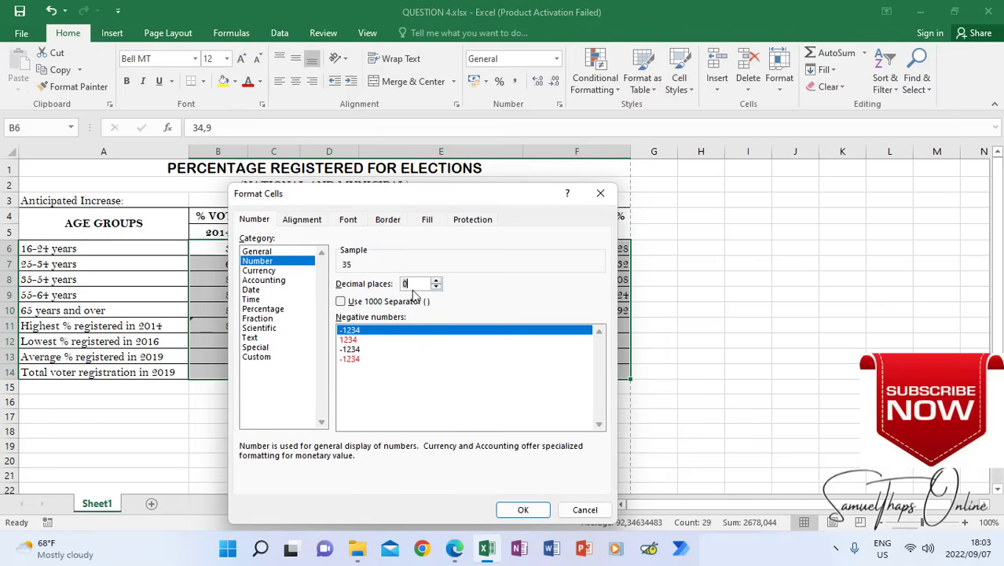
{"action": "left_click", "coordinate": [523, 509]}
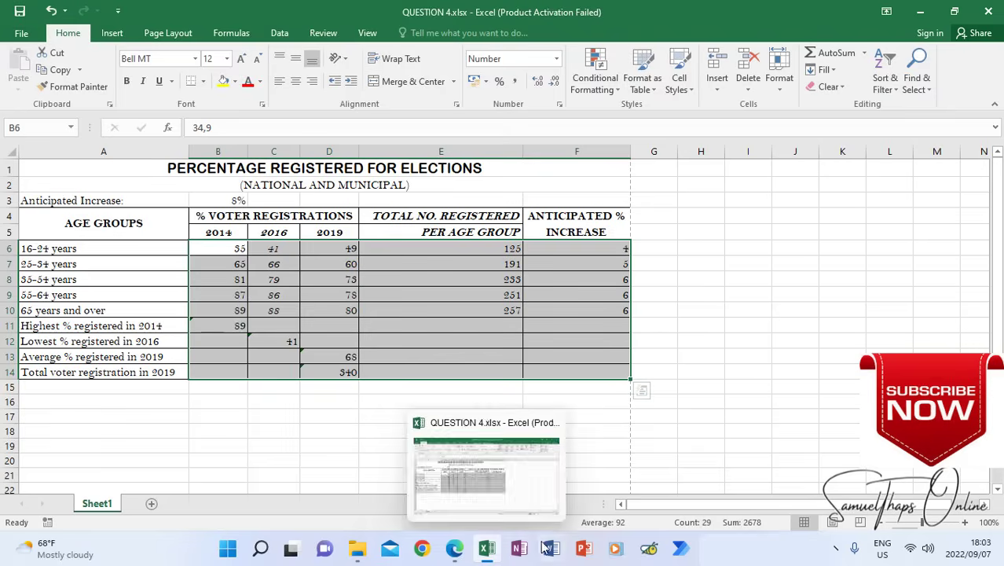
Check instruction 5.12 in the question paper and slightly widen columns B, C, D and E in the workbook
{"action": "left_click", "coordinate": [453, 553]}
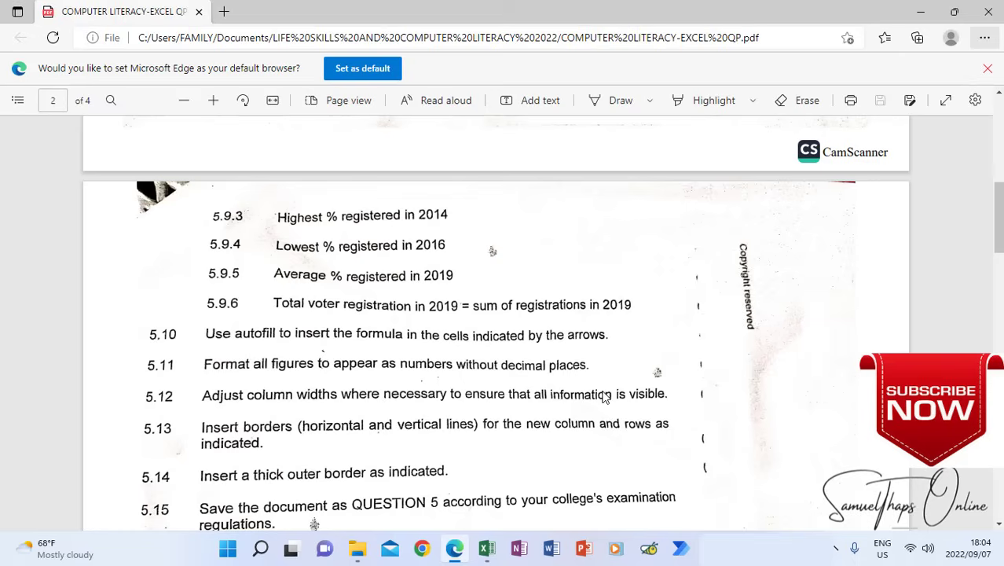
{"action": "left_click", "coordinate": [487, 547]}
{"action": "left_click", "coordinate": [435, 414]}
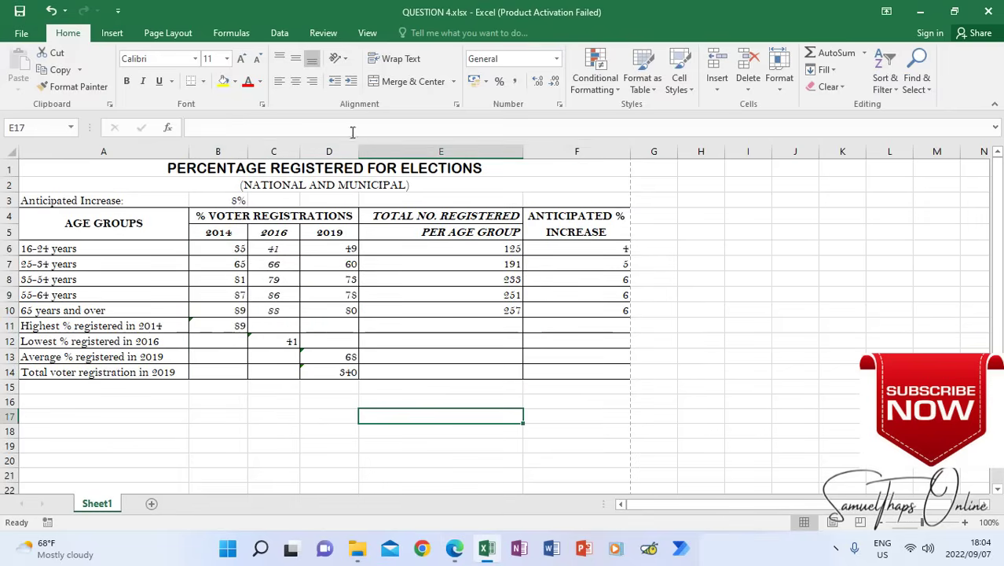
{"action": "left_click_drag", "start_coordinate": [359, 150], "coordinate": [363, 150]}
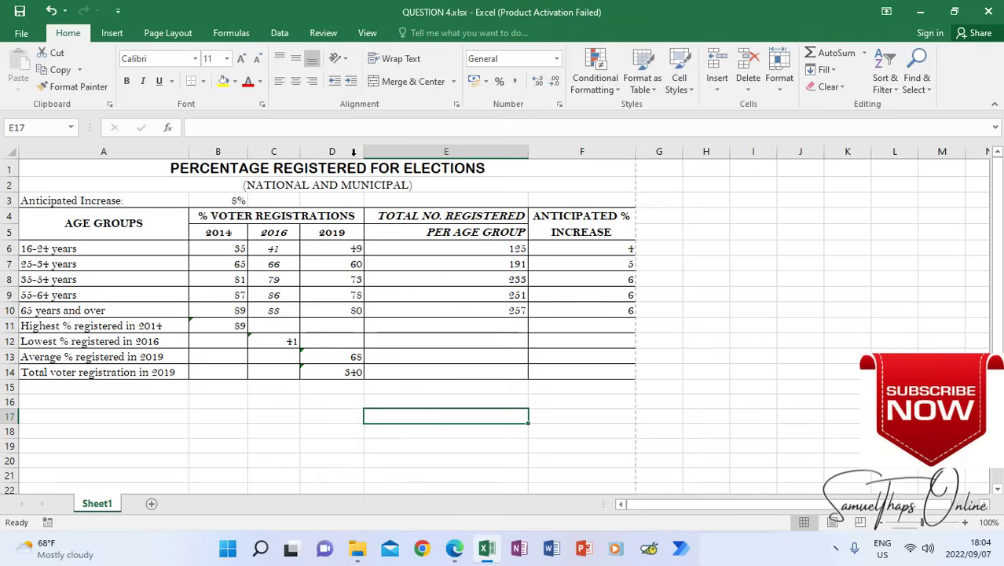
{"action": "left_click_drag", "start_coordinate": [300, 151], "coordinate": [250, 150]}
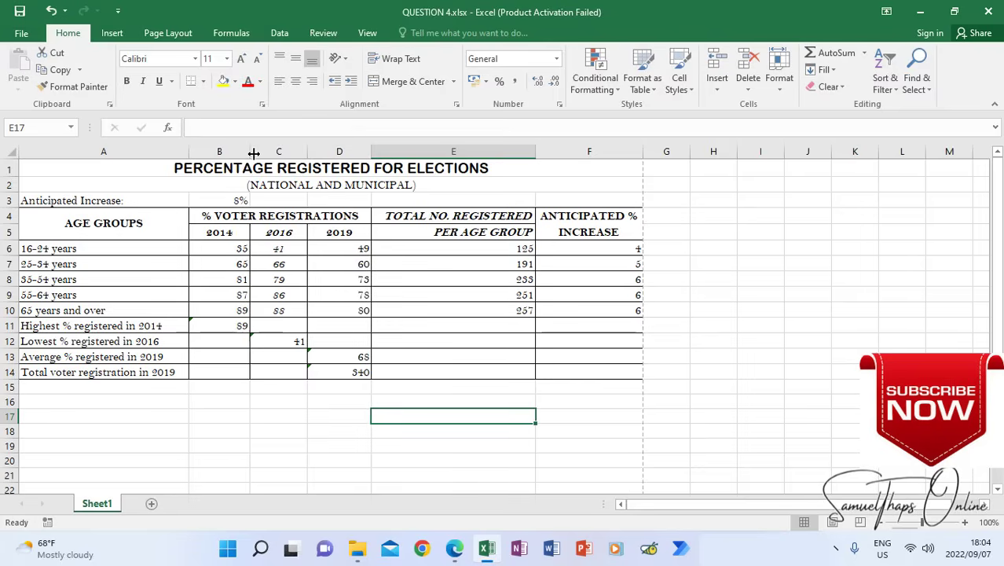
{"action": "left_click_drag", "start_coordinate": [535, 151], "coordinate": [537, 150]}
{"action": "left_click", "coordinate": [314, 402]}
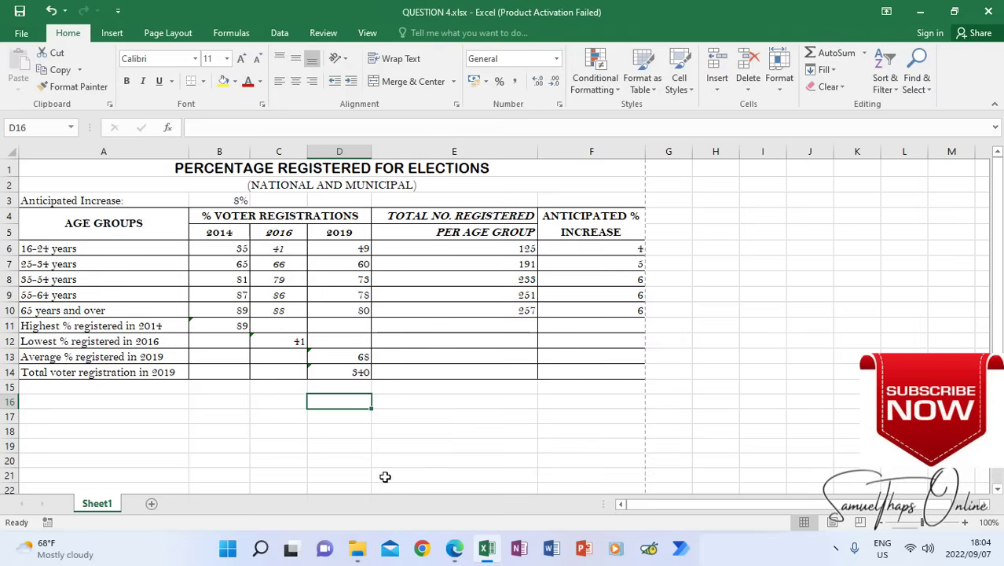
{"action": "mouse_move", "coordinate": [461, 548]}
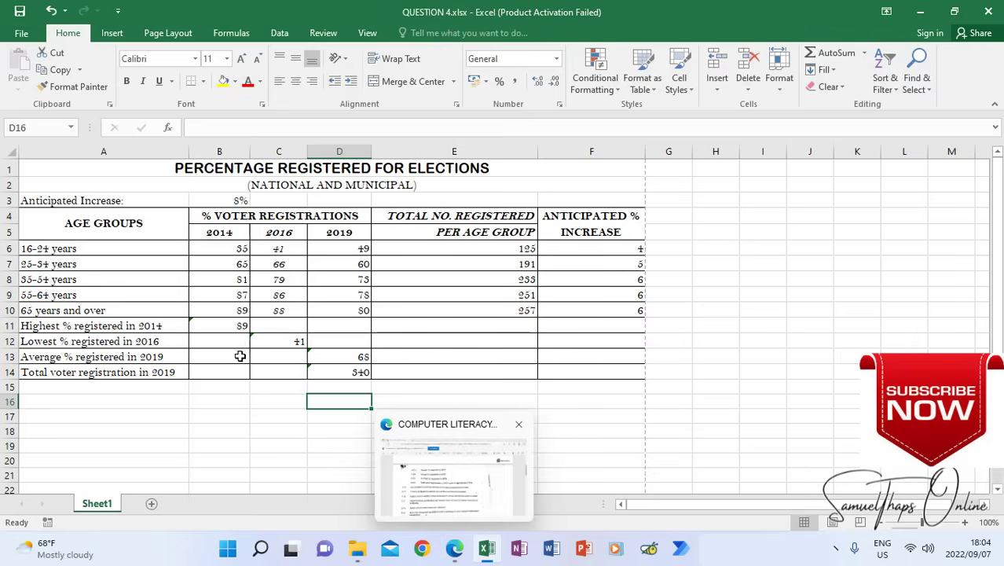
Read instruction 5.13 in the question paper and compare the borders of its sample table with those in the Excel workbook
{"action": "left_click", "coordinate": [454, 548]}
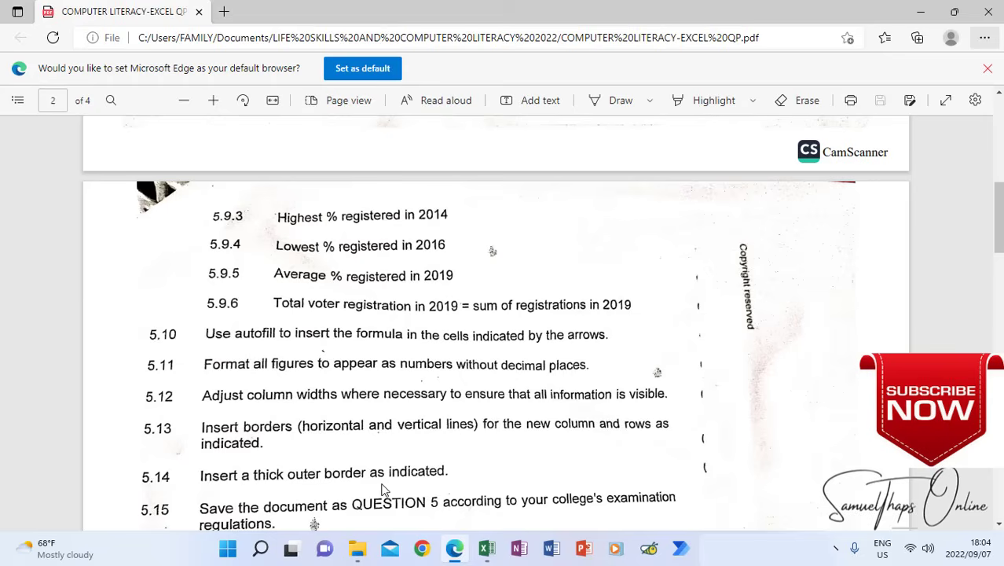
{"action": "left_click", "coordinate": [486, 547]}
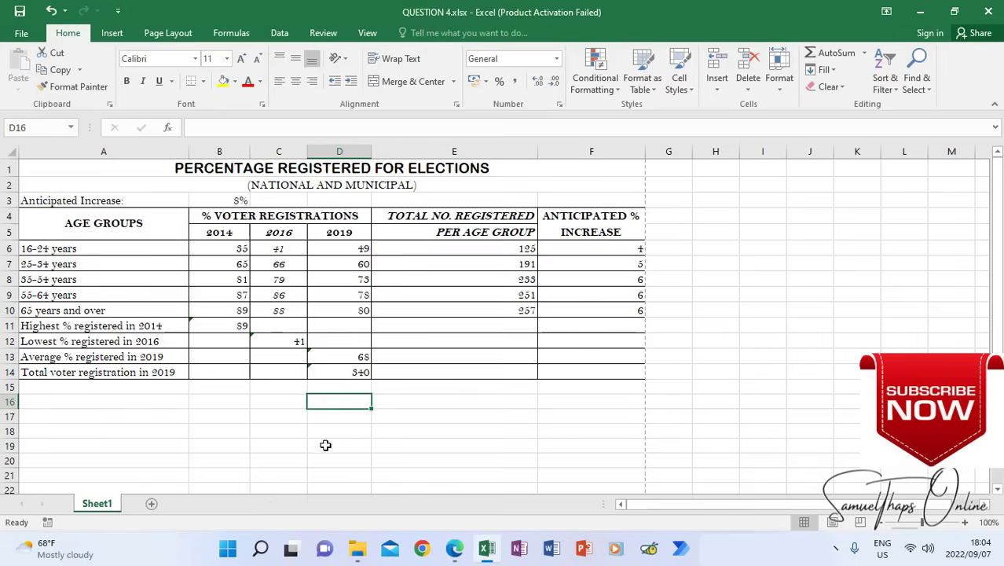
{"action": "left_click", "coordinate": [454, 548]}
{"action": "scroll", "coordinate": [440, 415], "scroll_direction": "down", "scroll_amount": 3}
{"action": "scroll", "coordinate": [440, 415], "scroll_direction": "up", "scroll_amount": 10}
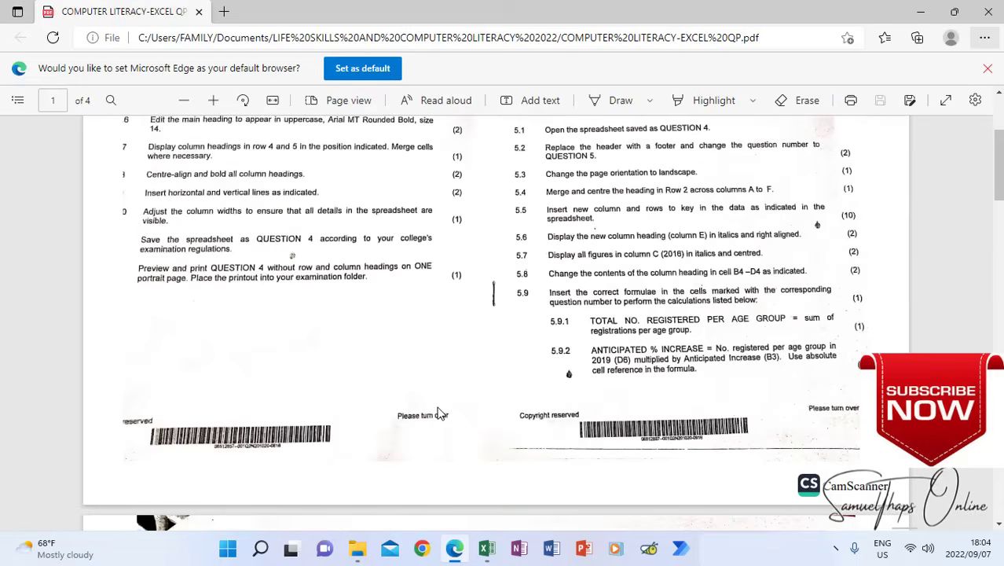
{"action": "scroll", "coordinate": [440, 415], "scroll_direction": "down", "scroll_amount": 8}
{"action": "scroll", "coordinate": [440, 415], "scroll_direction": "down", "scroll_amount": 6}
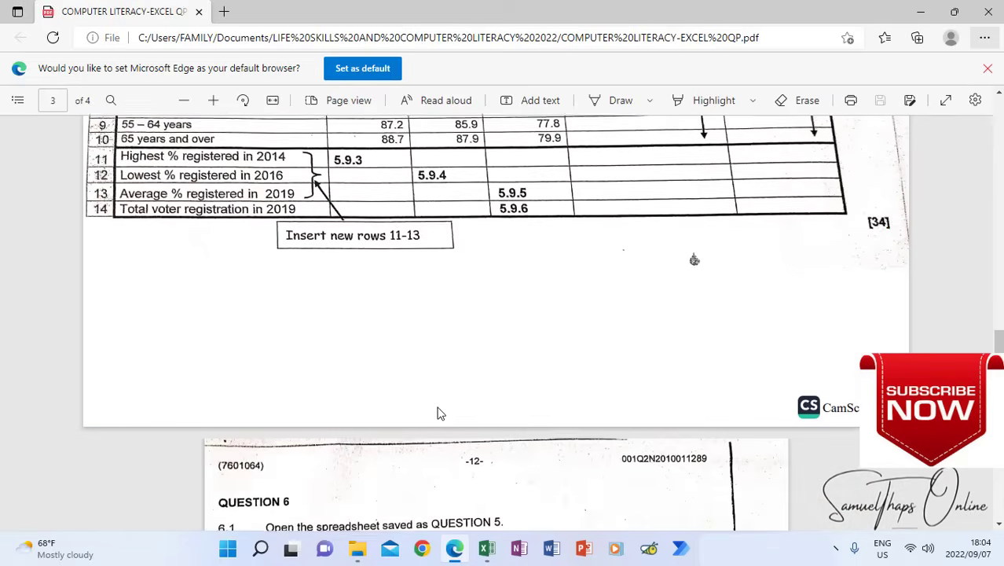
{"action": "scroll", "coordinate": [440, 415], "scroll_direction": "up", "scroll_amount": 3}
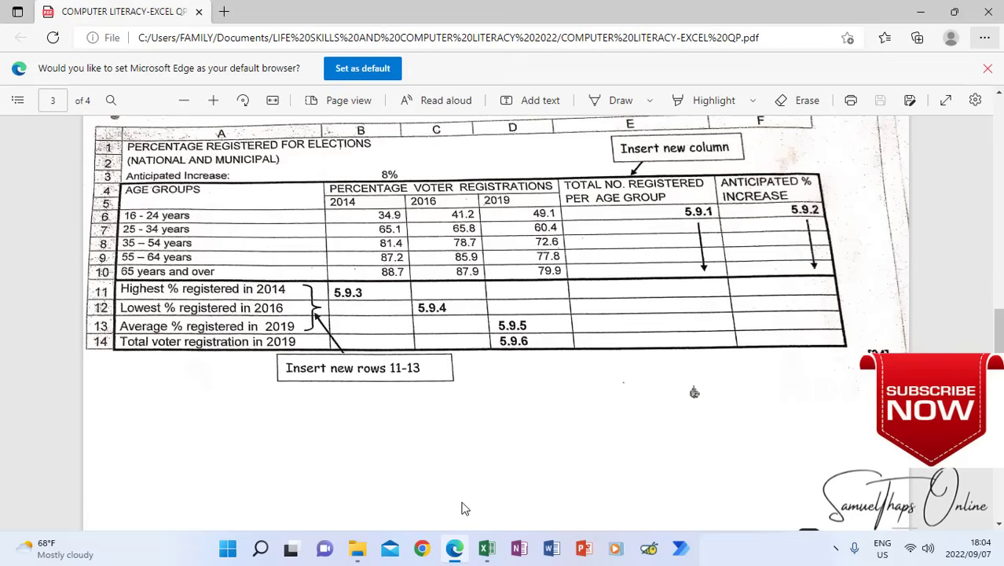
{"action": "left_click", "coordinate": [487, 547]}
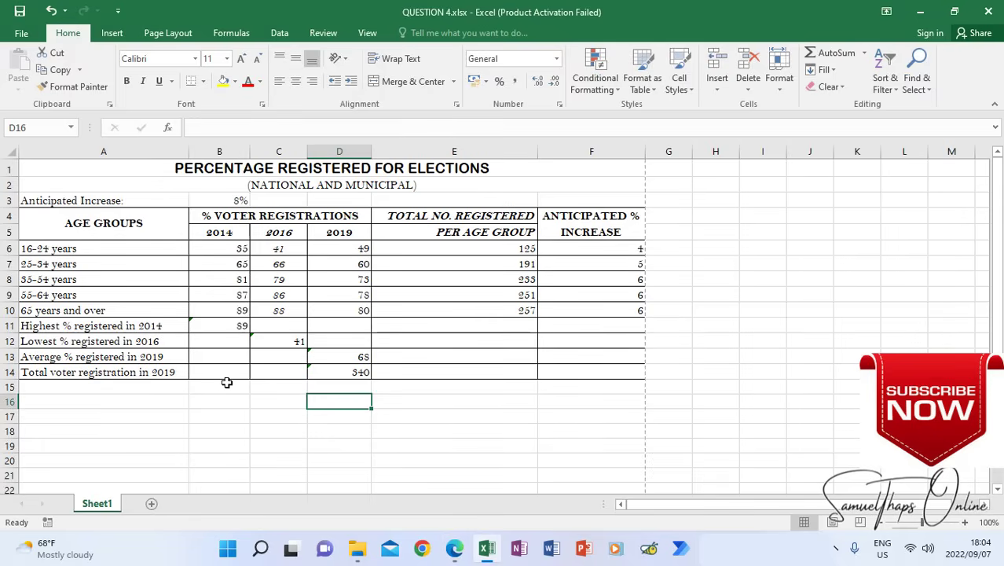
{"action": "left_click", "coordinate": [456, 550]}
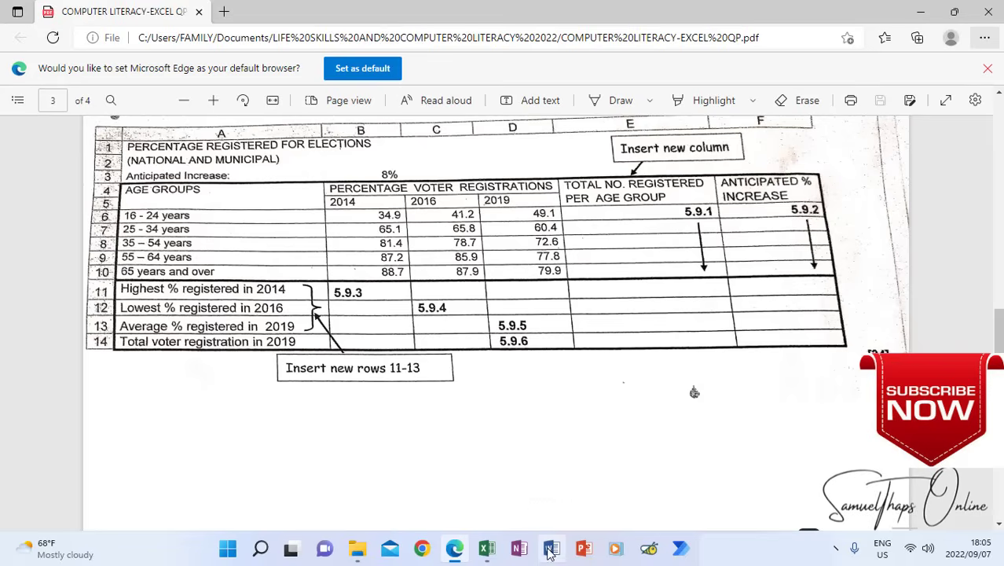
{"action": "left_click", "coordinate": [487, 548]}
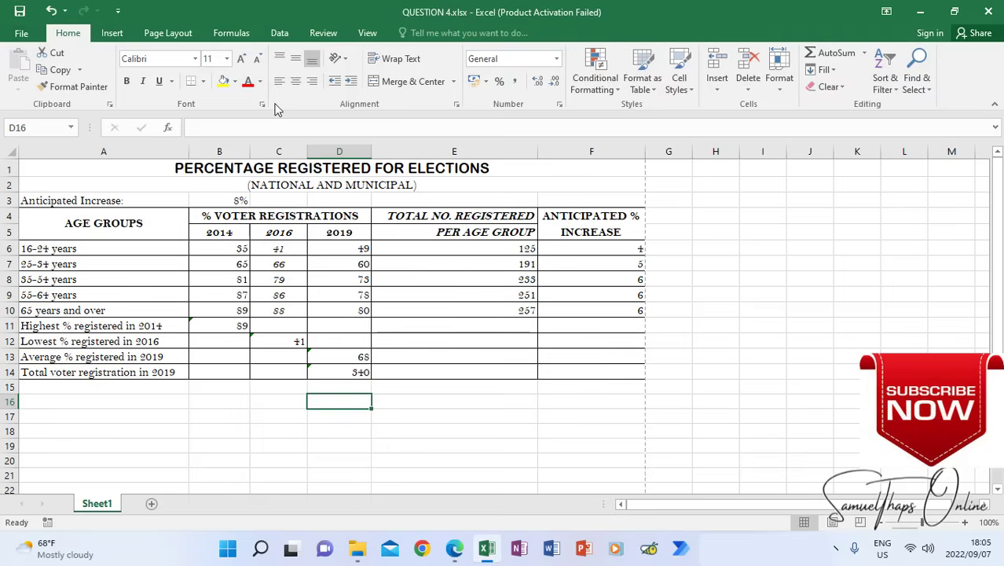
Draw a border around C15:C18 below the table with Draw Border and remove it with Erase Border
{"action": "left_click", "coordinate": [205, 81]}
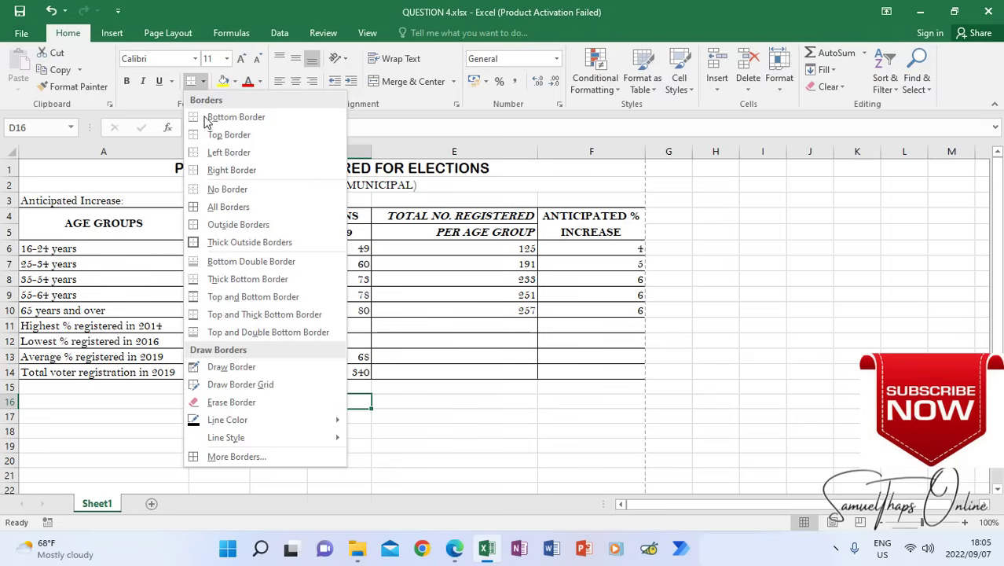
{"action": "left_click", "coordinate": [207, 367]}
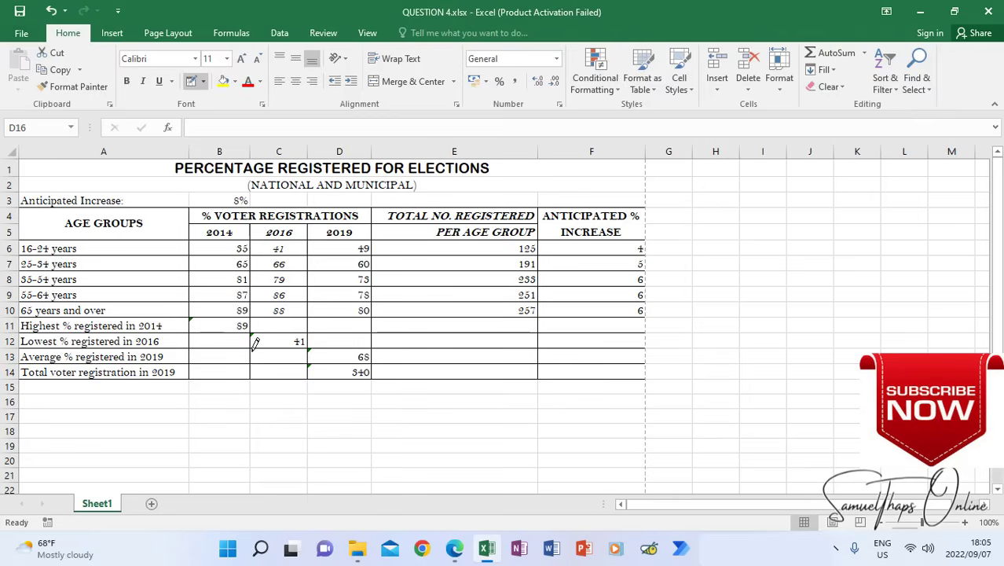
{"action": "left_click_drag", "start_coordinate": [310, 373], "coordinate": [283, 421]}
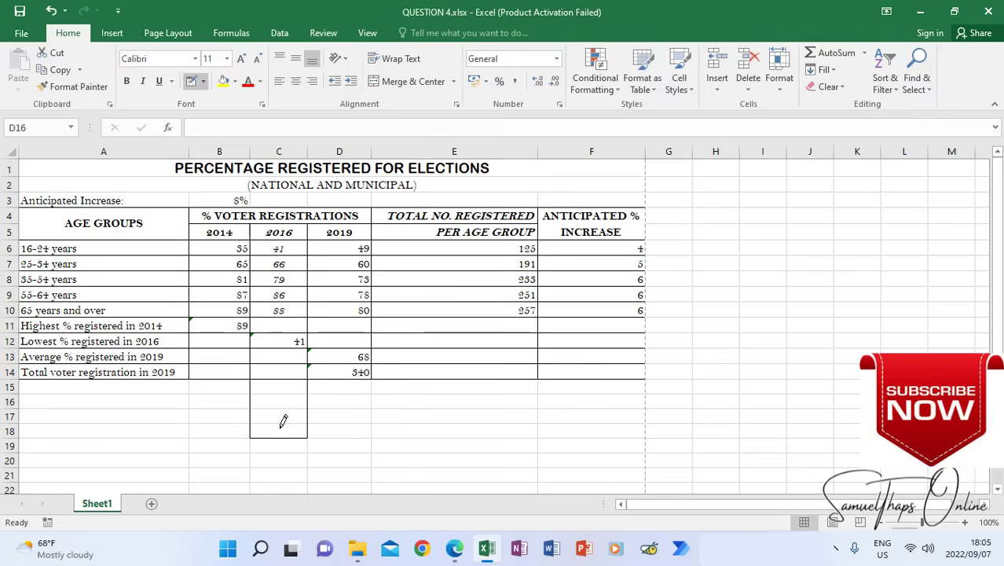
{"action": "left_click", "coordinate": [203, 81]}
{"action": "left_click", "coordinate": [228, 402]}
{"action": "mouse_move", "coordinate": [250, 384]}
{"action": "left_mouse_down"}
{"action": "mouse_move", "coordinate": [246, 422]}
{"action": "mouse_move", "coordinate": [274, 435]}
{"action": "left_mouse_up"}
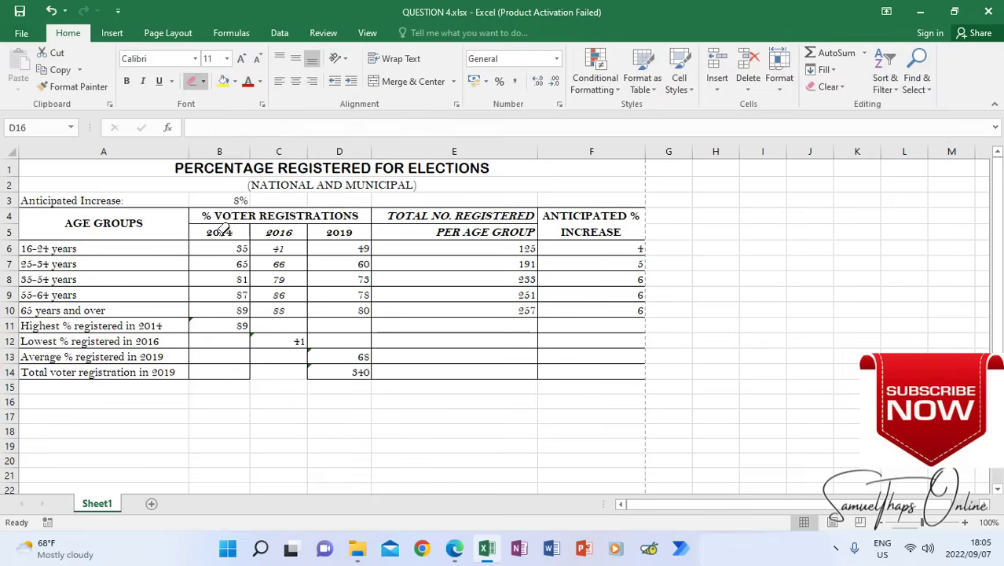
Redraw the erased border lines around C14 with Draw Border and leave border drawing mode
{"action": "left_click", "coordinate": [203, 82]}
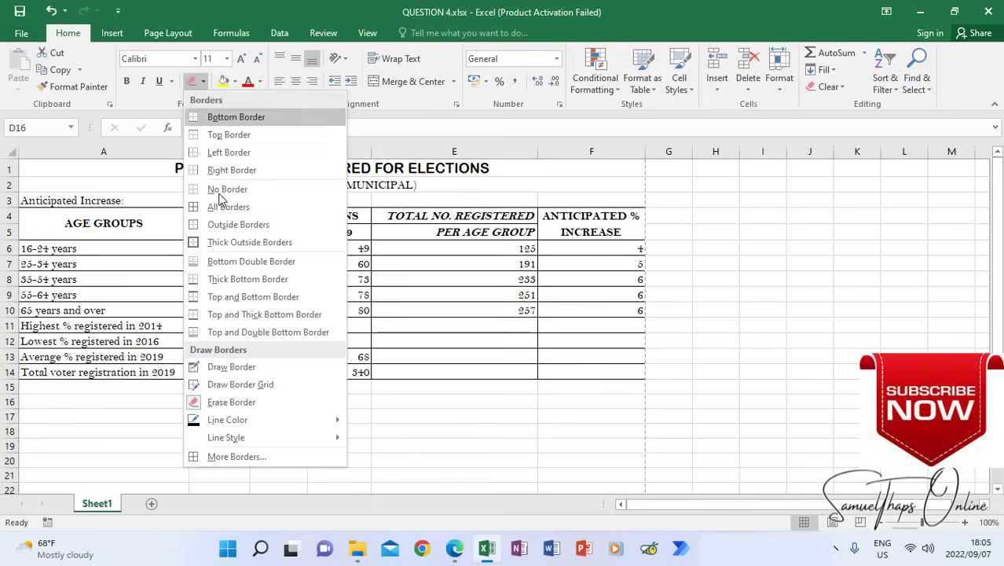
{"action": "left_click", "coordinate": [211, 359]}
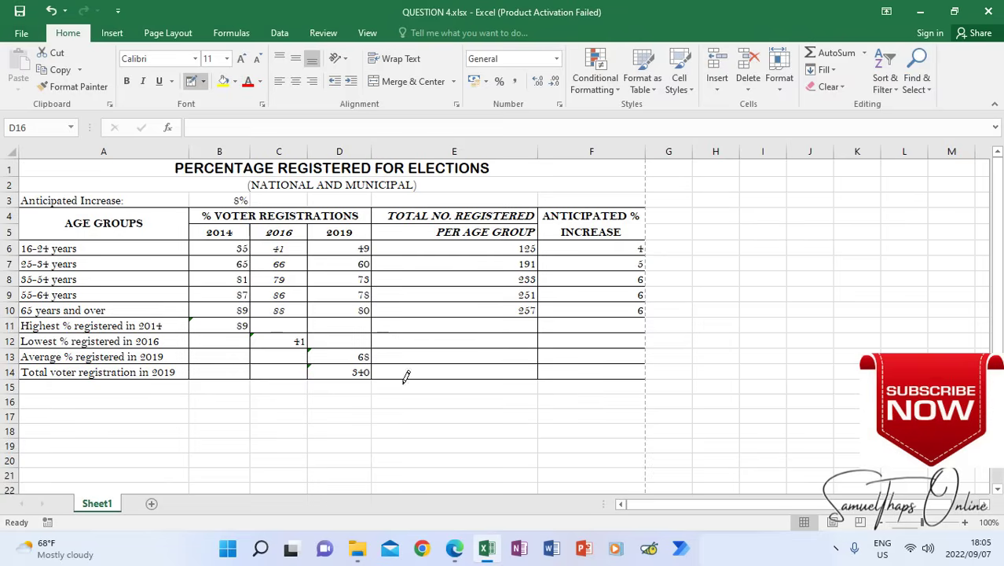
{"action": "left_click", "coordinate": [190, 84]}
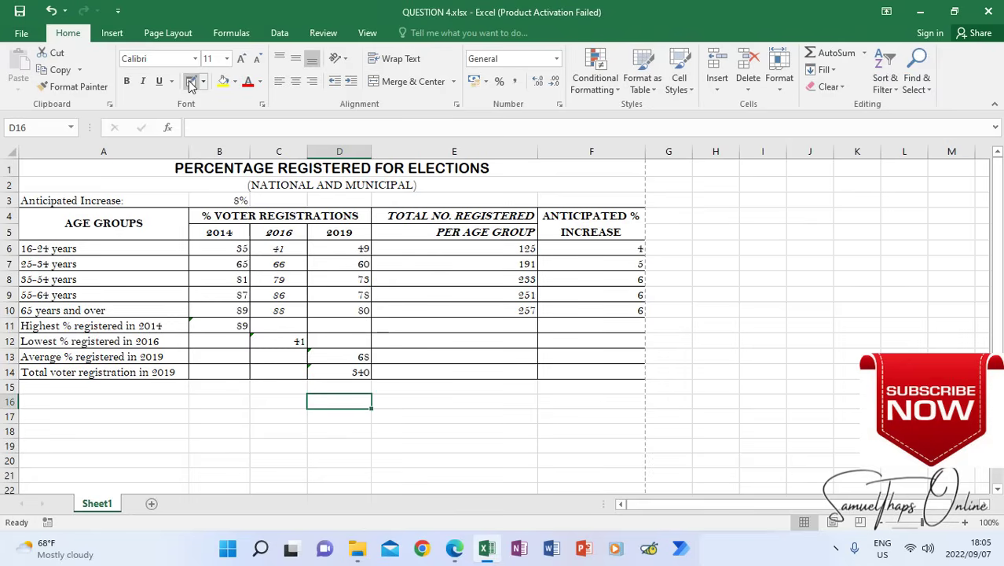
{"action": "left_click", "coordinate": [240, 432]}
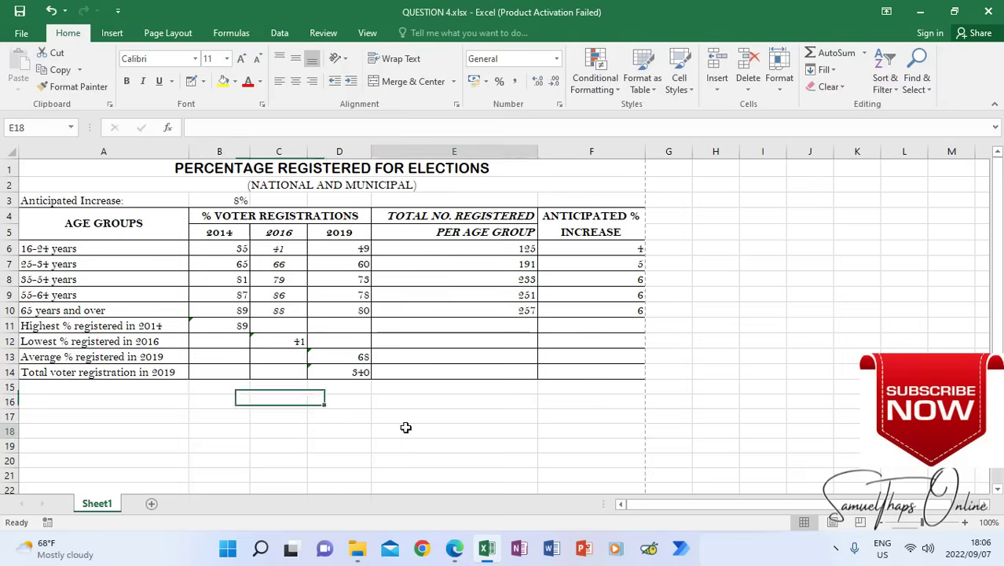
{"action": "left_click", "coordinate": [168, 404]}
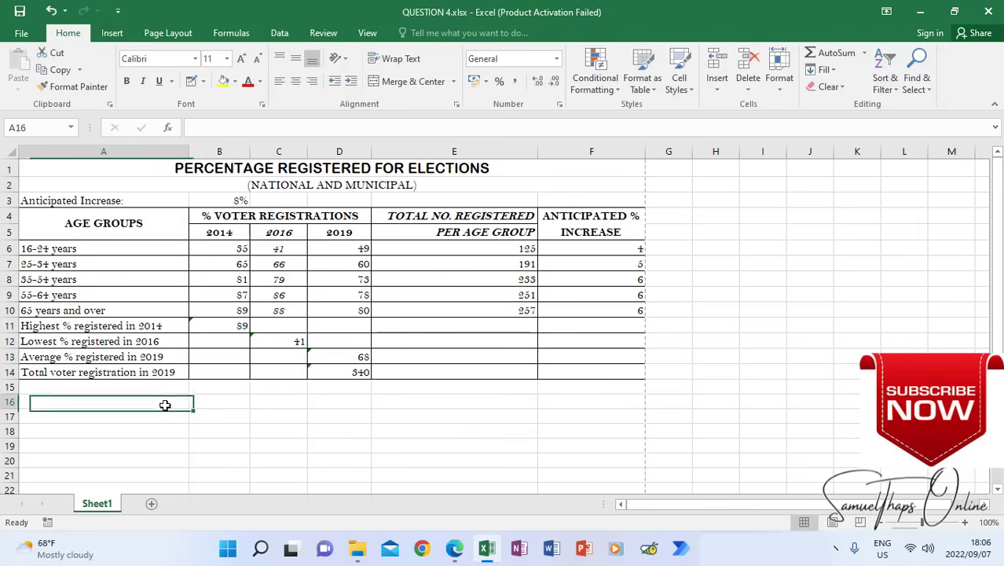
{"action": "left_click", "coordinate": [324, 411]}
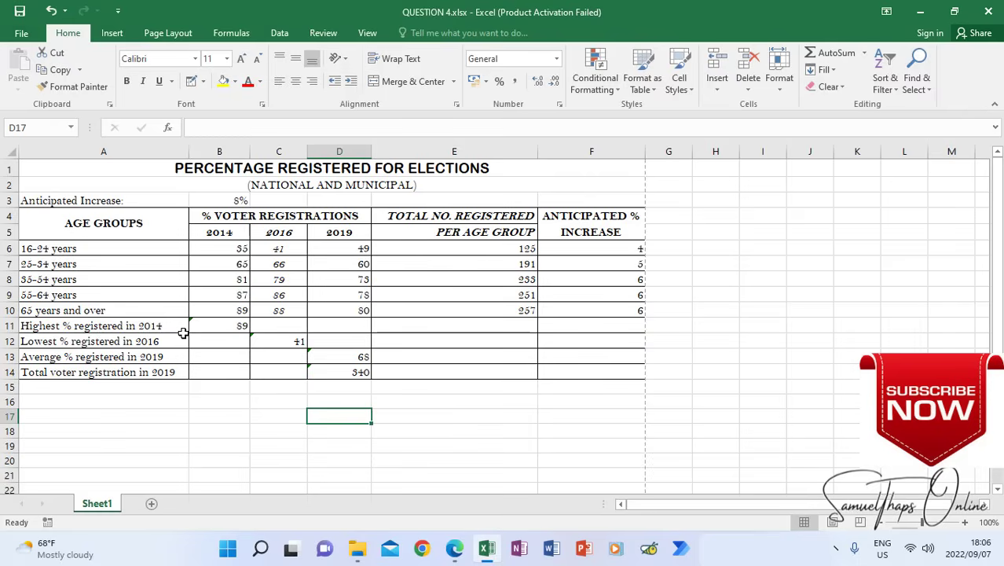
Check instruction 5.14 in the question paper and apply a thick solid outer border to the table A4:F14 in the workbook
{"action": "left_click", "coordinate": [454, 550]}
{"action": "scroll", "coordinate": [452, 416], "scroll_direction": "up", "scroll_amount": 10}
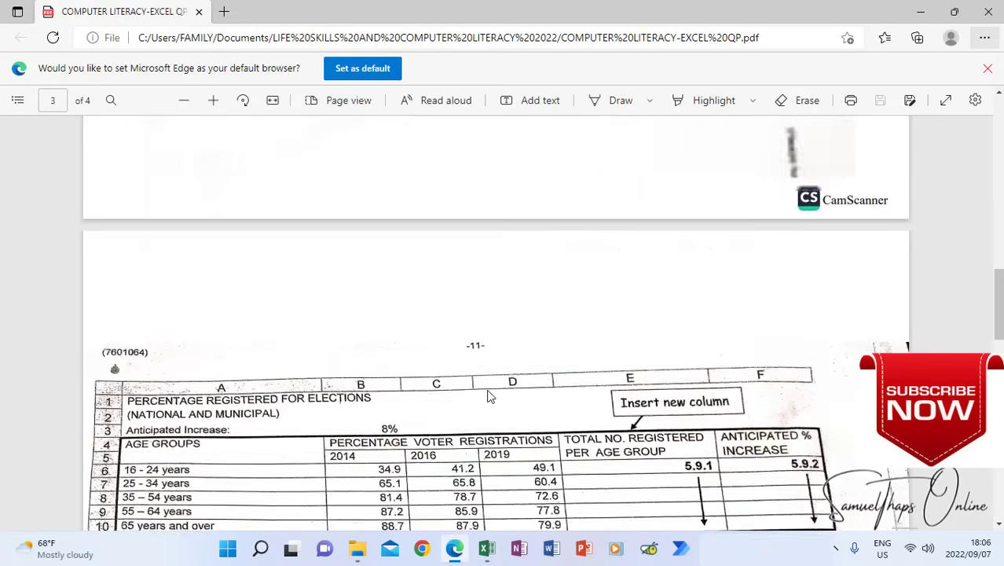
{"action": "scroll", "coordinate": [488, 397], "scroll_direction": "up", "scroll_amount": 3}
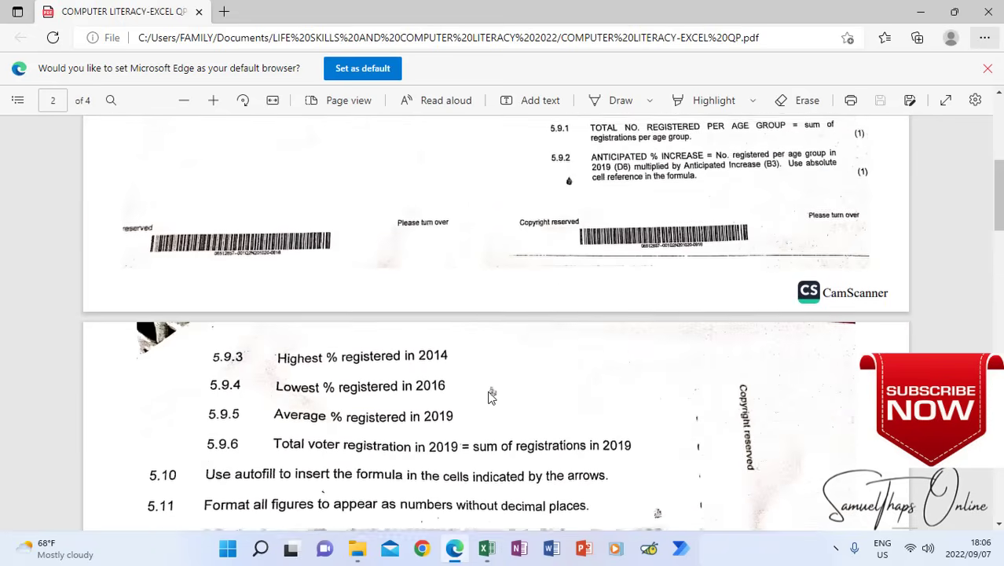
{"action": "scroll", "coordinate": [480, 402], "scroll_direction": "down", "scroll_amount": 1}
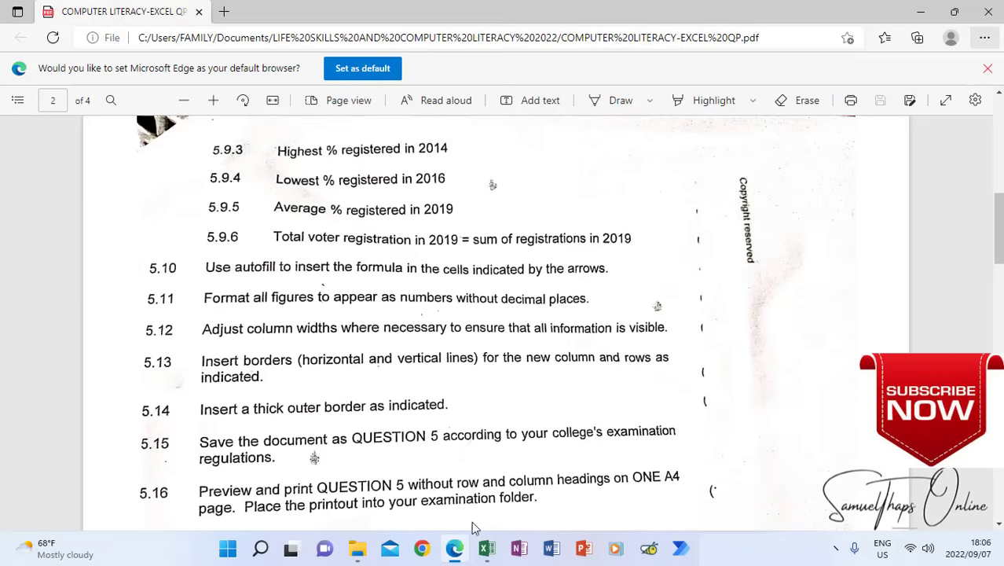
{"action": "left_click", "coordinate": [486, 549]}
{"action": "left_click_drag", "start_coordinate": [40, 226], "coordinate": [591, 376]}
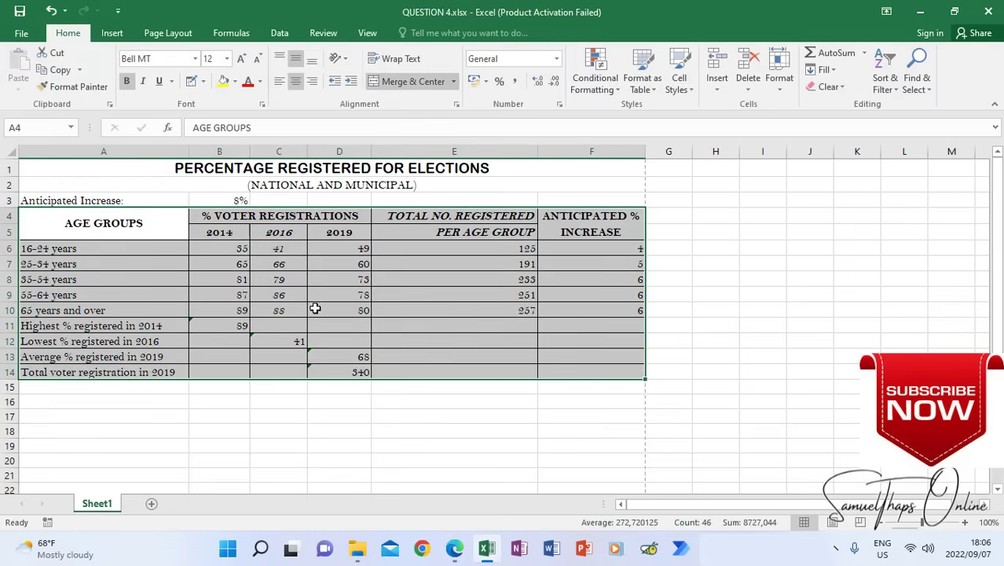
{"action": "right_click", "coordinate": [383, 295]}
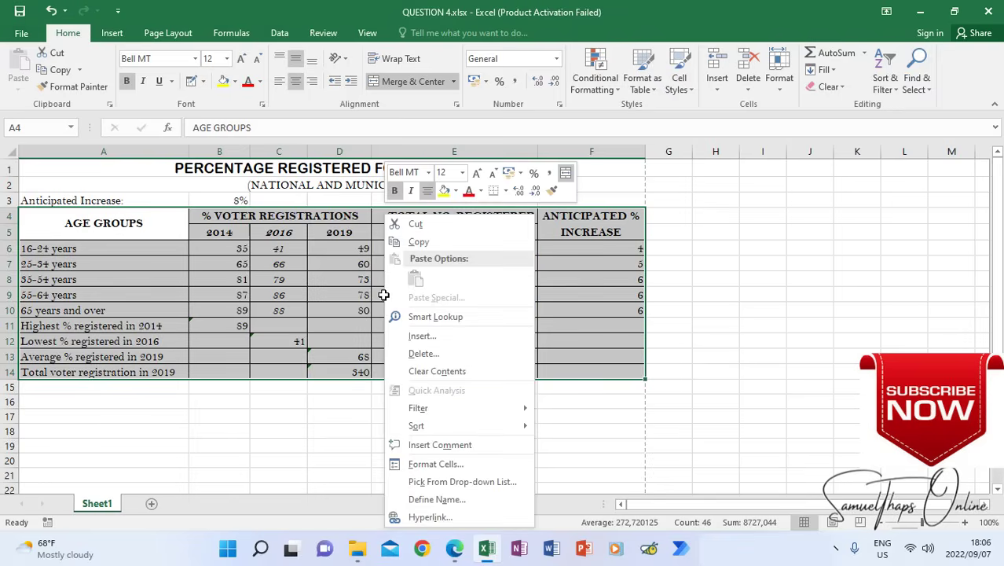
{"action": "mouse_move", "coordinate": [424, 425]}
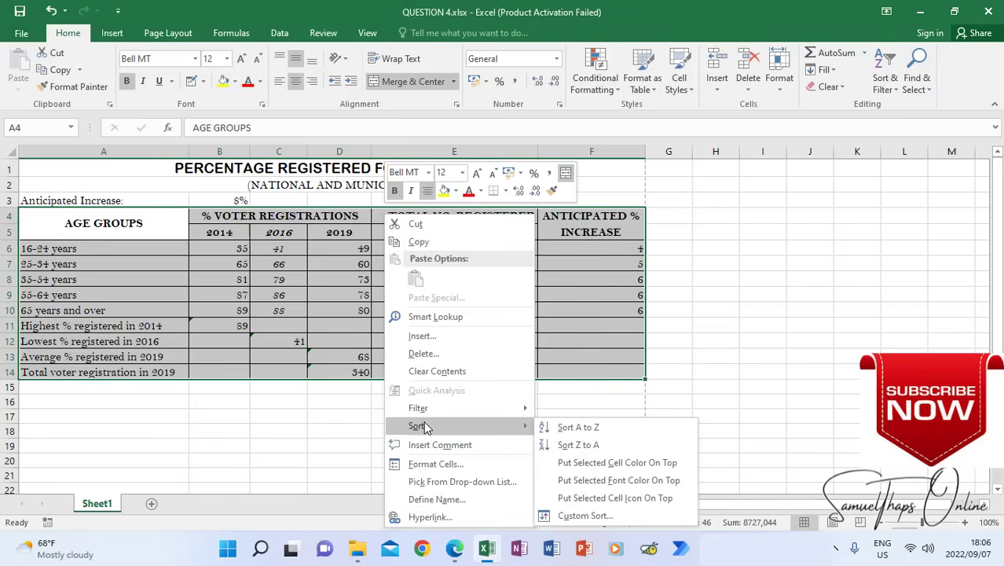
{"action": "left_click", "coordinate": [445, 463]}
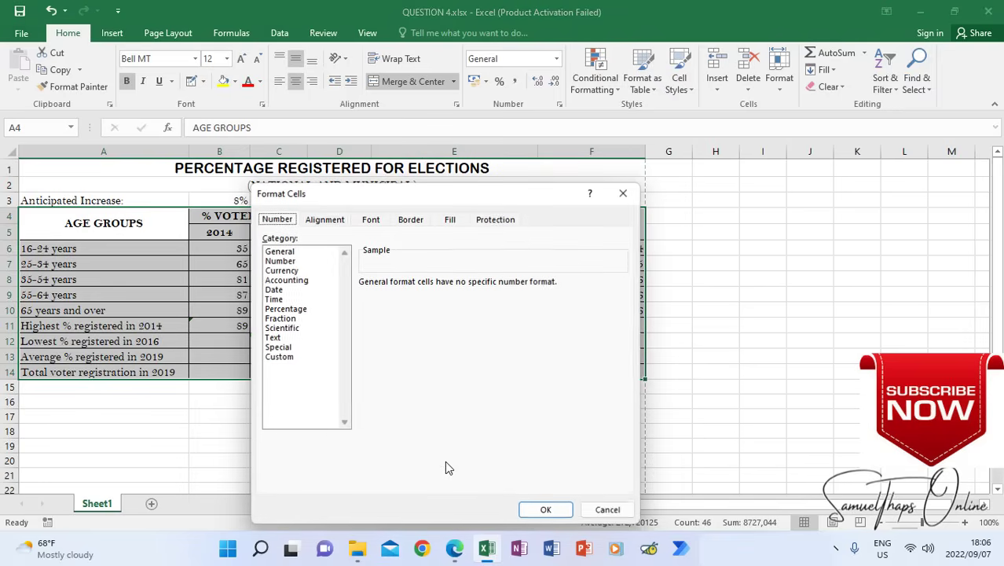
{"action": "left_click", "coordinate": [410, 220]}
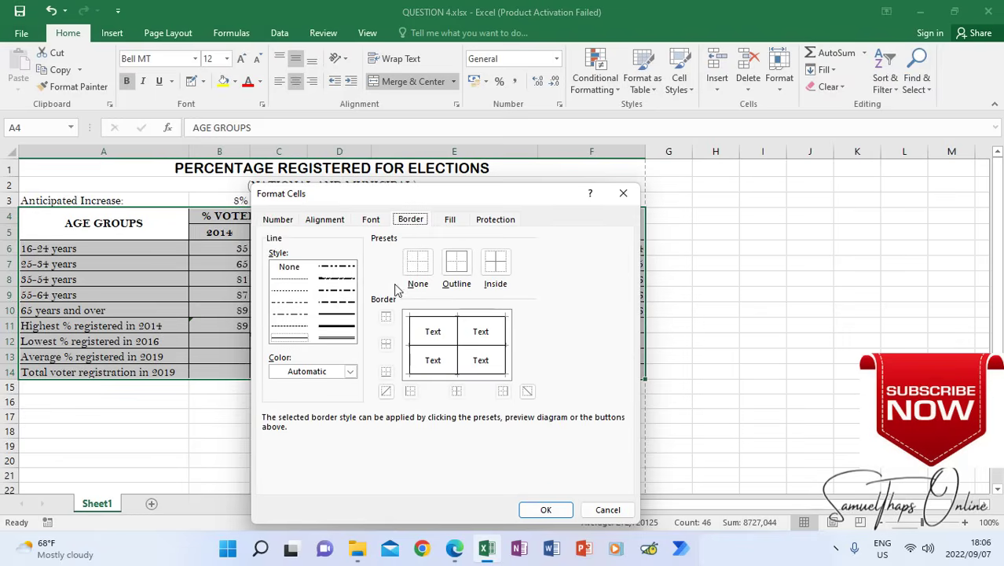
{"action": "left_click", "coordinate": [335, 317]}
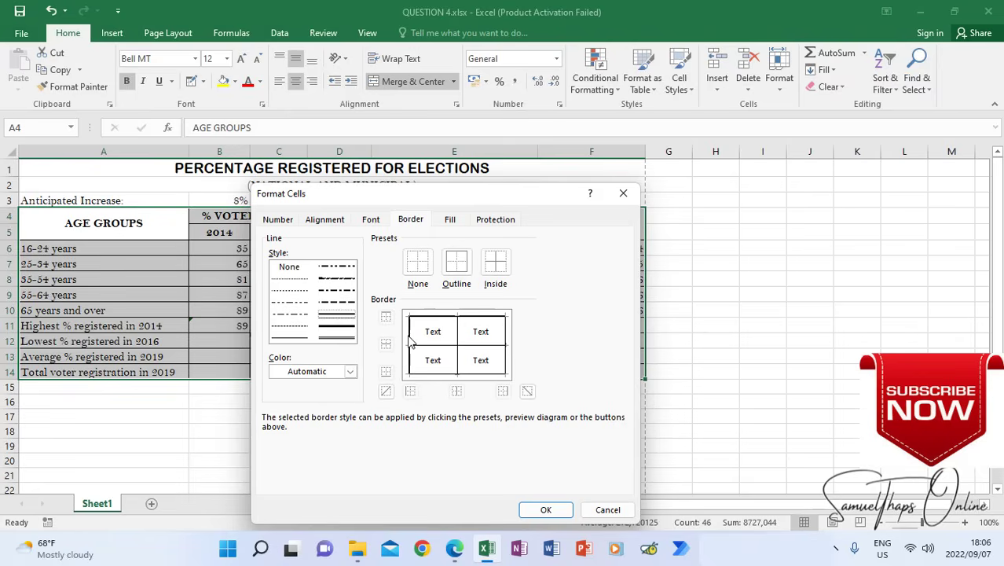
{"action": "left_click", "coordinate": [438, 373]}
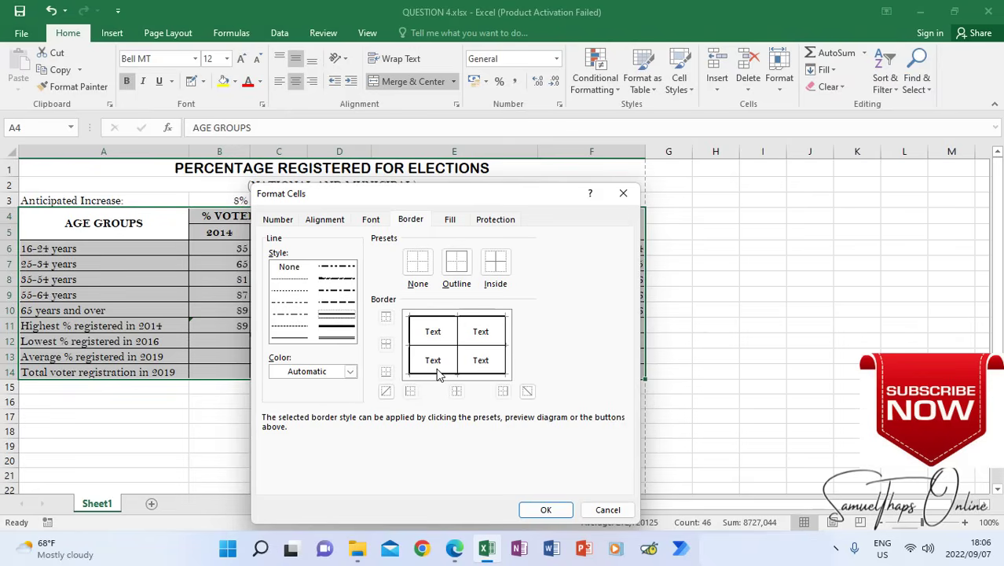
{"action": "left_click", "coordinate": [505, 344]}
{"action": "left_click", "coordinate": [546, 510]}
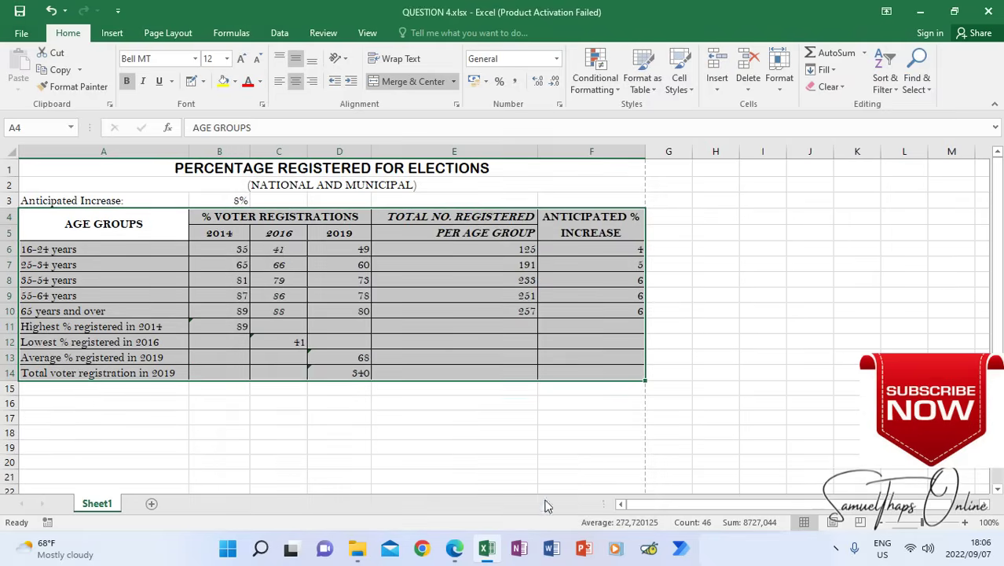
{"action": "left_click", "coordinate": [470, 448]}
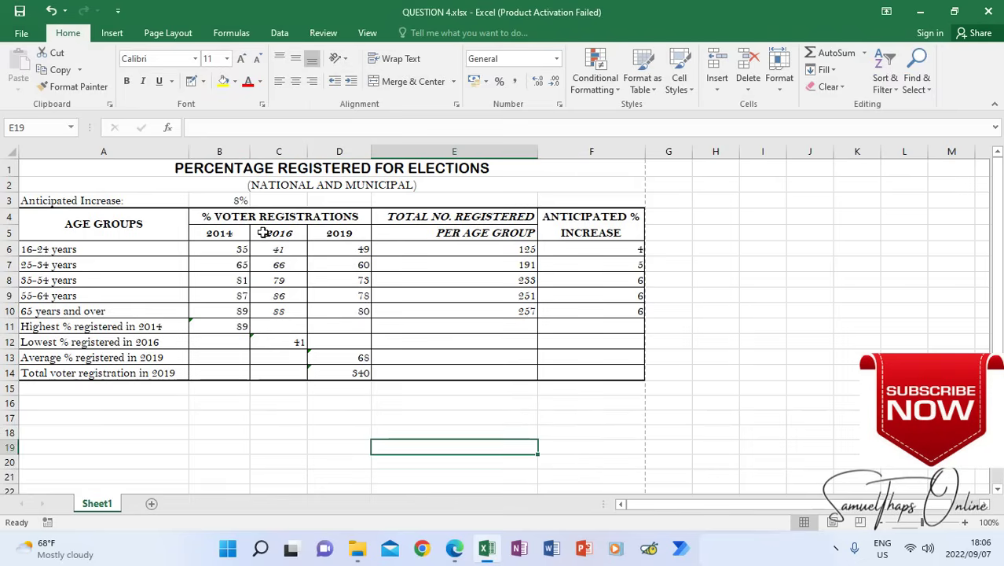
Apply a thick solid top border to A11:F11, the "Highest % registered in 2014" row
{"action": "left_click", "coordinate": [33, 326]}
{"action": "left_click_drag", "start_coordinate": [217, 326], "coordinate": [600, 319]}
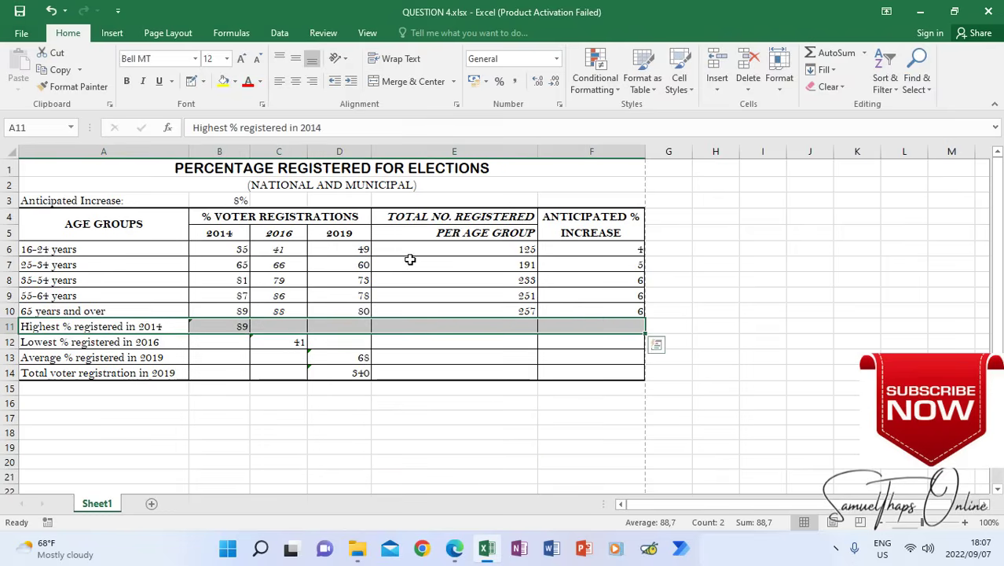
{"action": "right_click", "coordinate": [218, 326]}
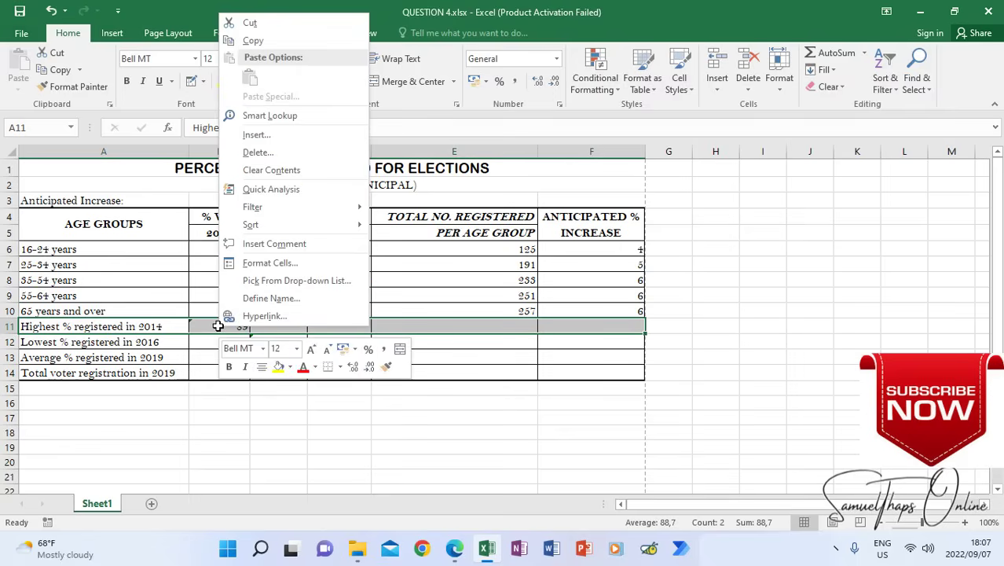
{"action": "left_click", "coordinate": [252, 264]}
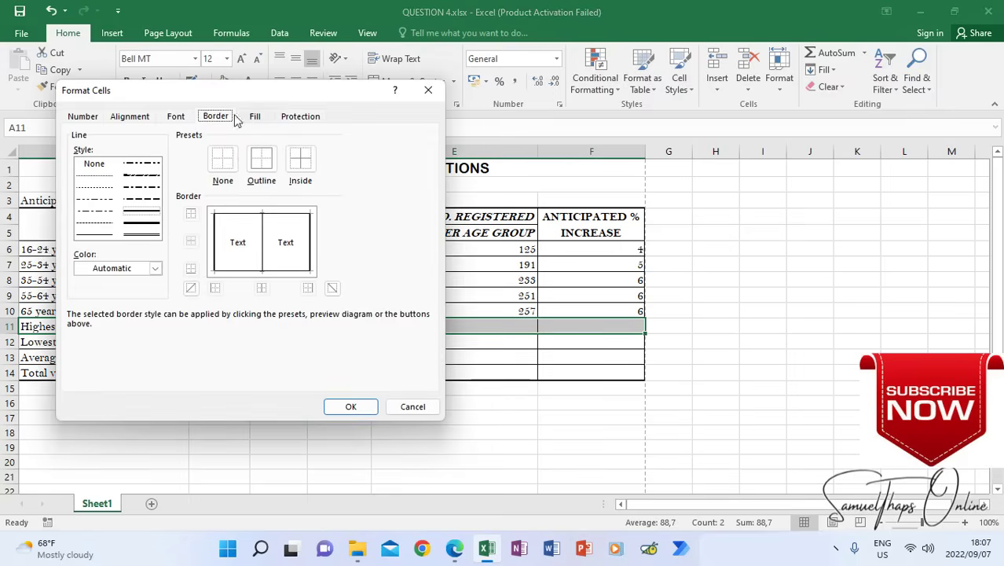
{"action": "left_click", "coordinate": [138, 217]}
{"action": "left_click", "coordinate": [230, 214]}
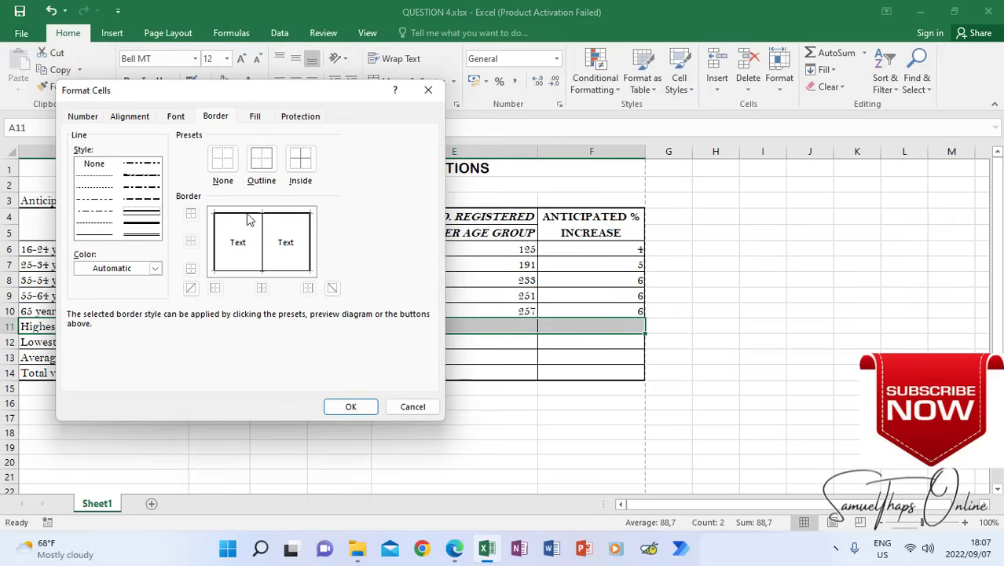
{"action": "left_click", "coordinate": [350, 406]}
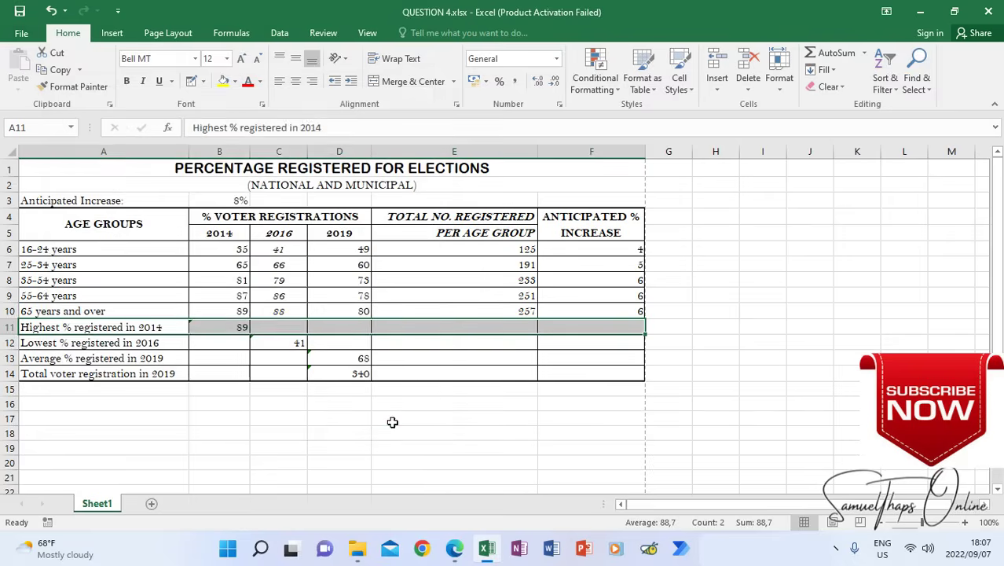
Switch to the question paper in Edge and review the sample table and the closing Question 5 instructions, 5.14 to 5.16
{"action": "left_click", "coordinate": [393, 420]}
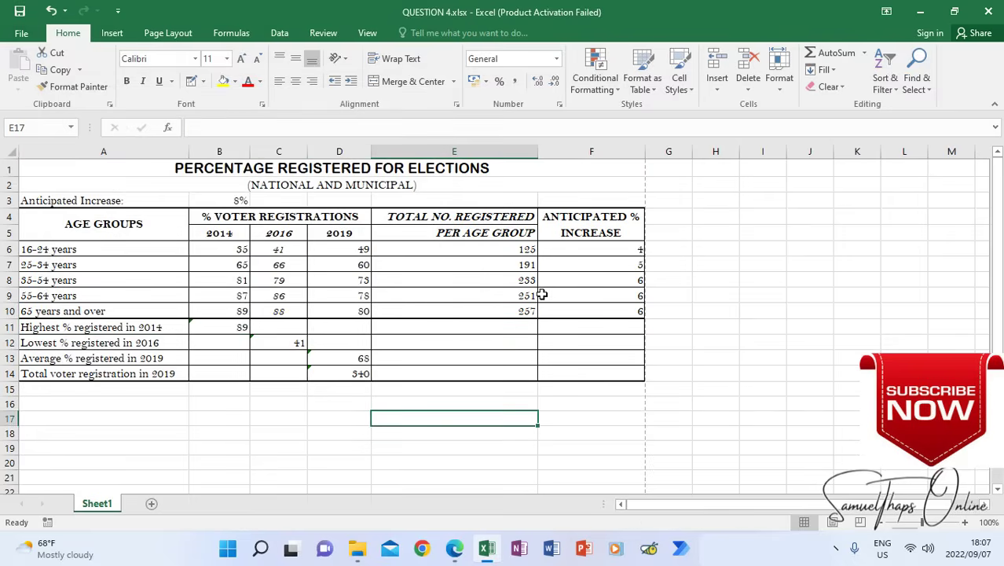
{"action": "left_click", "coordinate": [455, 549]}
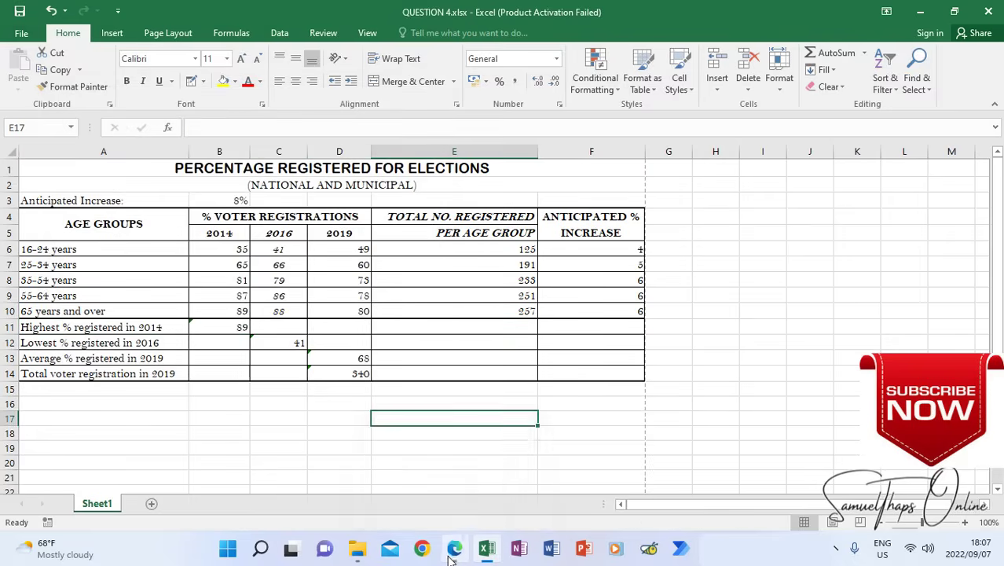
{"action": "scroll", "coordinate": [531, 376], "scroll_direction": "up", "scroll_amount": 10}
{"action": "scroll", "coordinate": [531, 370], "scroll_direction": "down", "scroll_amount": 15}
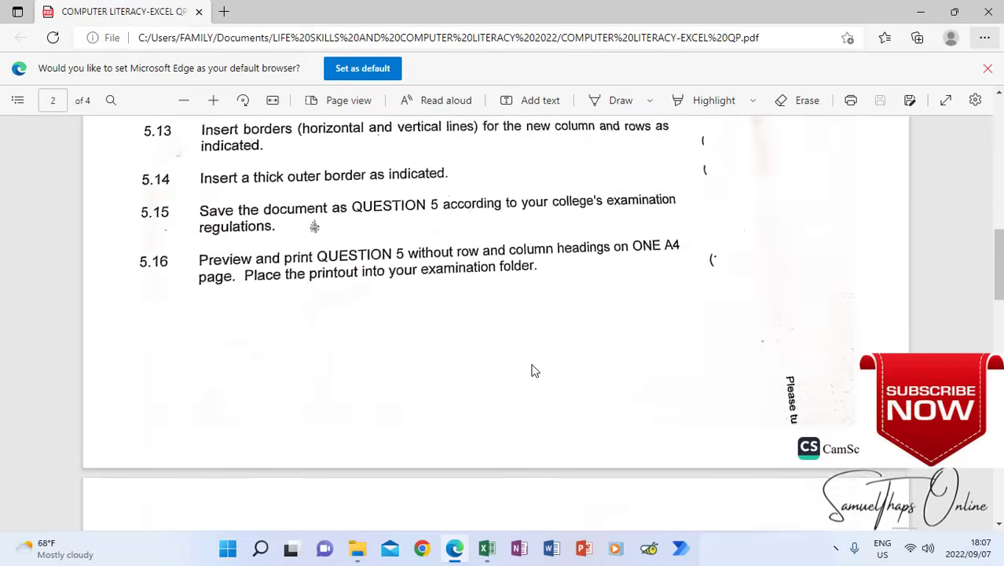
{"action": "scroll", "coordinate": [531, 370], "scroll_direction": "down", "scroll_amount": 3}
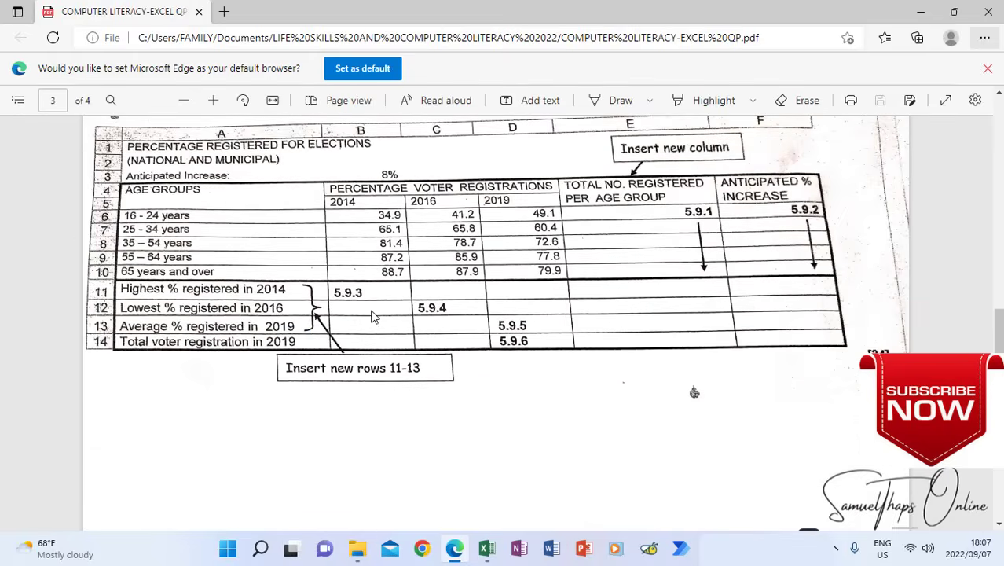
{"action": "scroll", "coordinate": [455, 417], "scroll_direction": "up", "scroll_amount": 8}
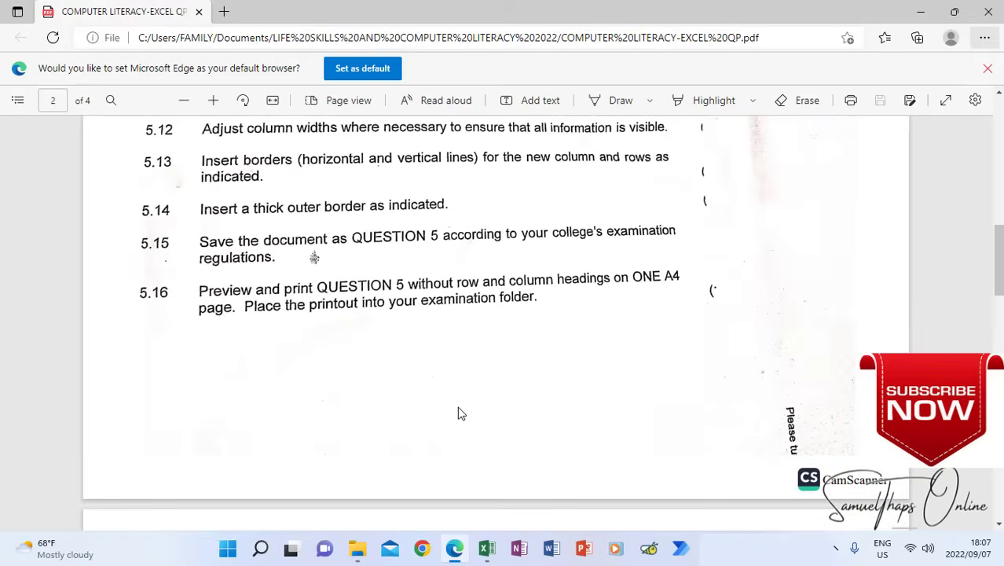
{"action": "scroll", "coordinate": [459, 404], "scroll_direction": "up", "scroll_amount": 2}
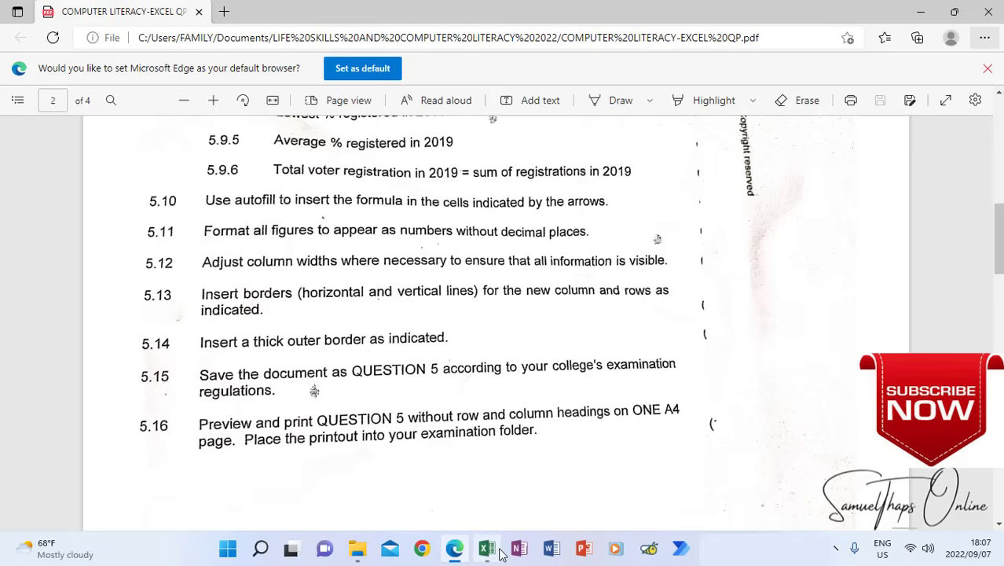
Return to the Excel workbook and save it as QUESTION 5 in the LIFE SKILLS AND COMPUTER LITERACY 2022 folder
{"action": "mouse_move", "coordinate": [492, 555]}
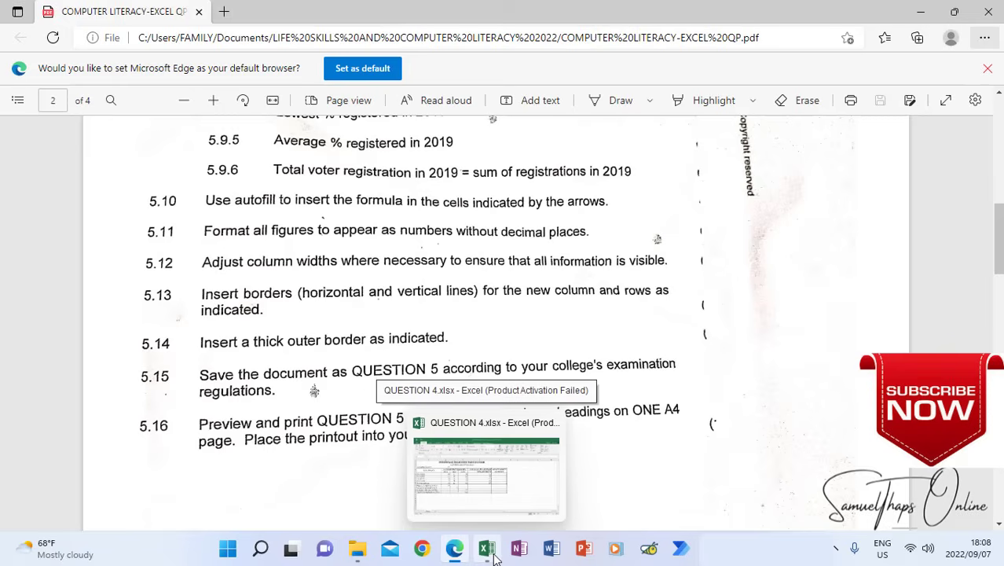
{"action": "left_click", "coordinate": [494, 555]}
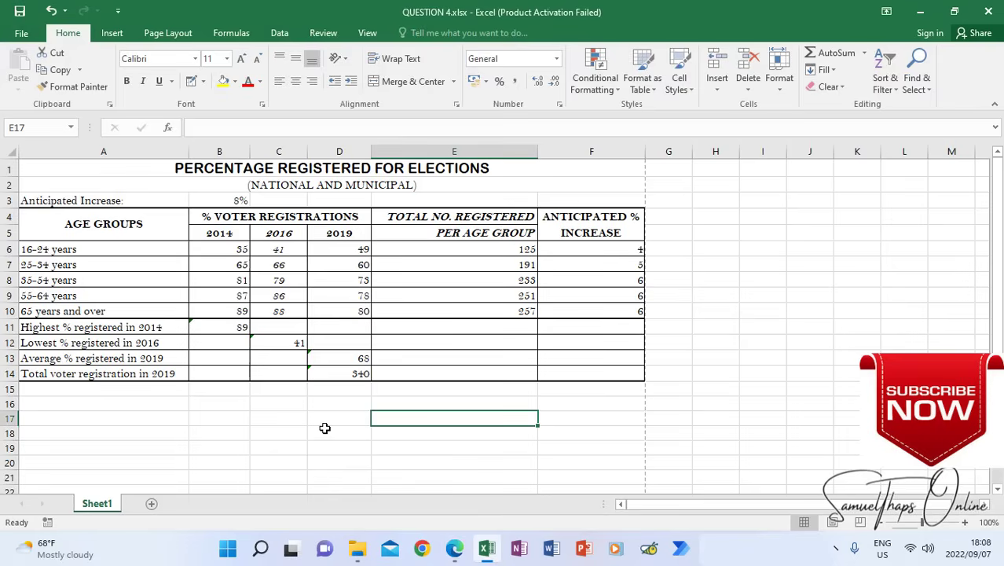
{"action": "left_click", "coordinate": [30, 35]}
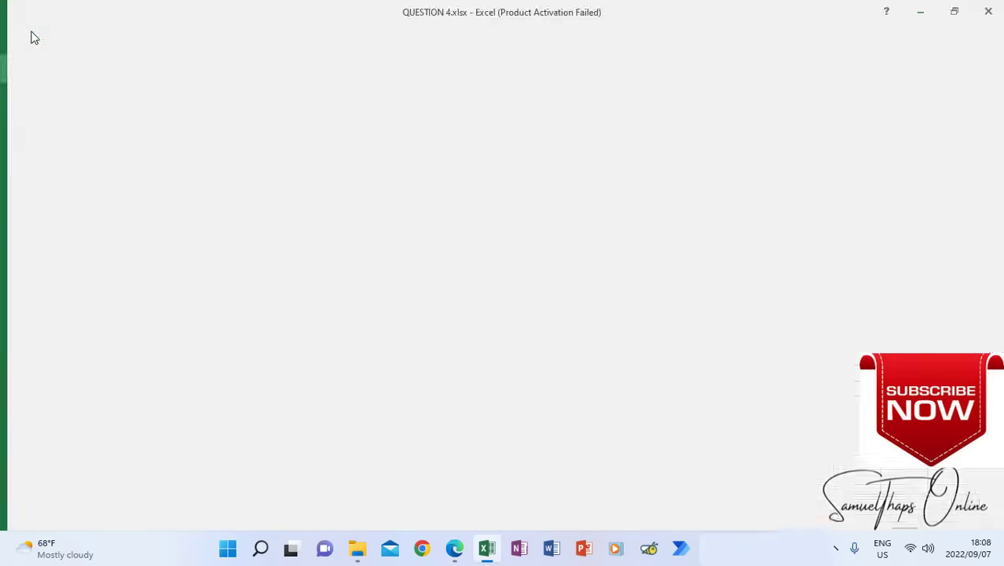
{"action": "left_click", "coordinate": [46, 177]}
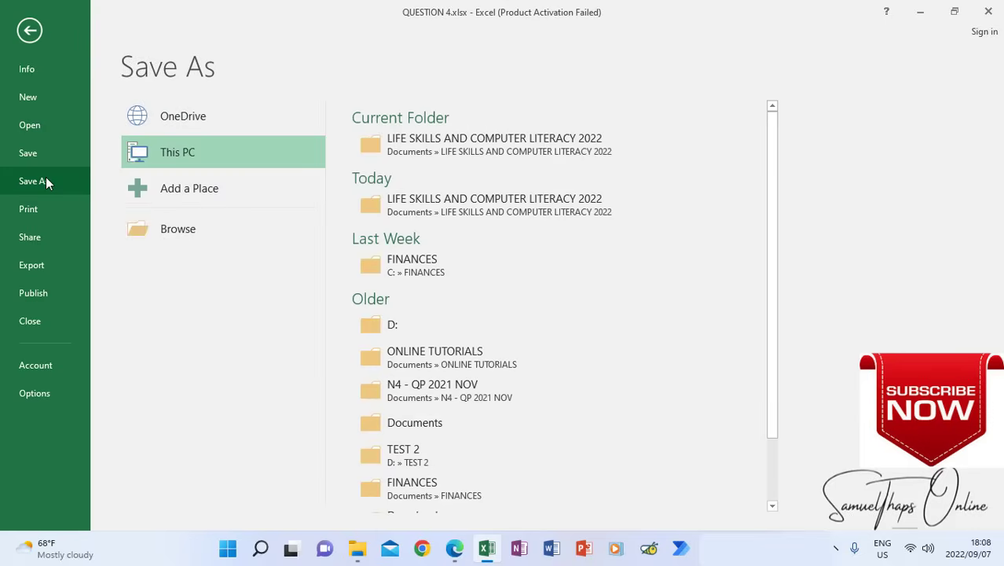
{"action": "left_click", "coordinate": [416, 149]}
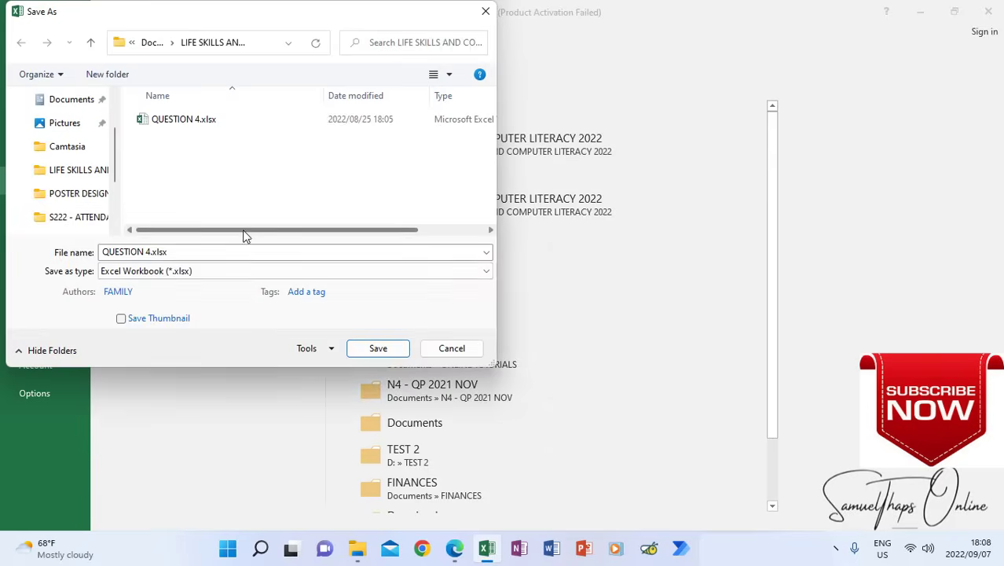
{"action": "left_click", "coordinate": [185, 252]}
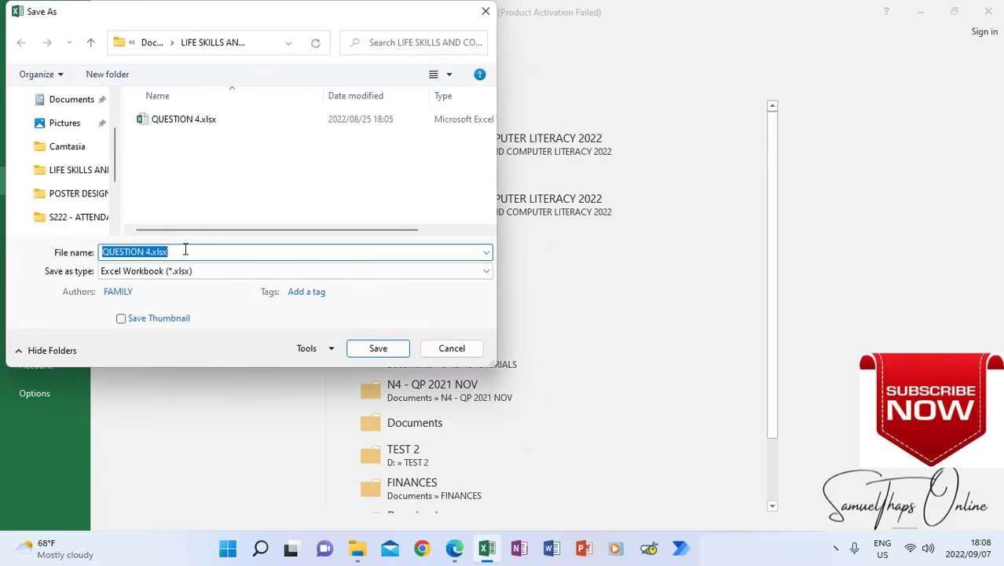
{"action": "type", "text": "Q"}
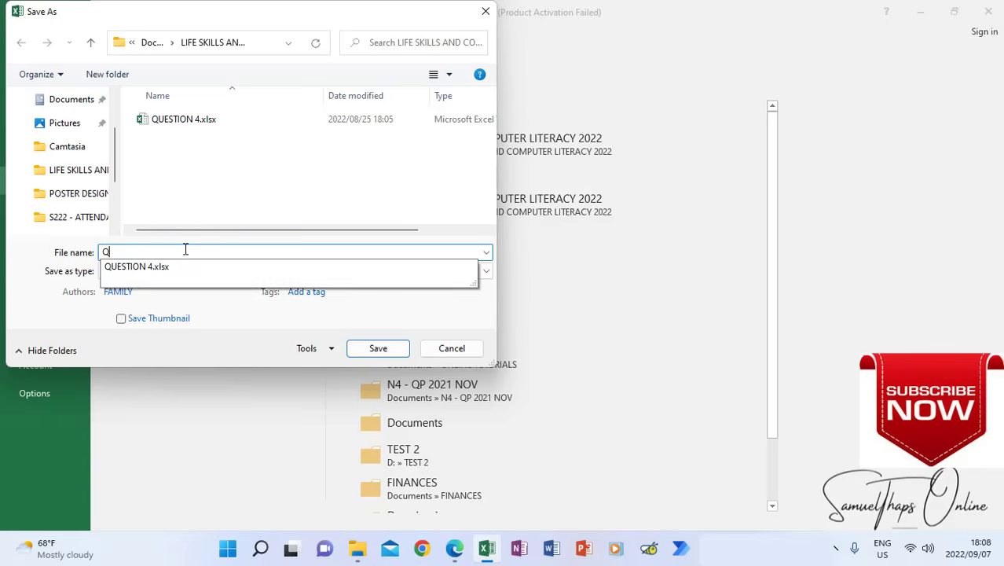
{"action": "type", "text": "UESTION 5"}
{"action": "left_click", "coordinate": [383, 346]}
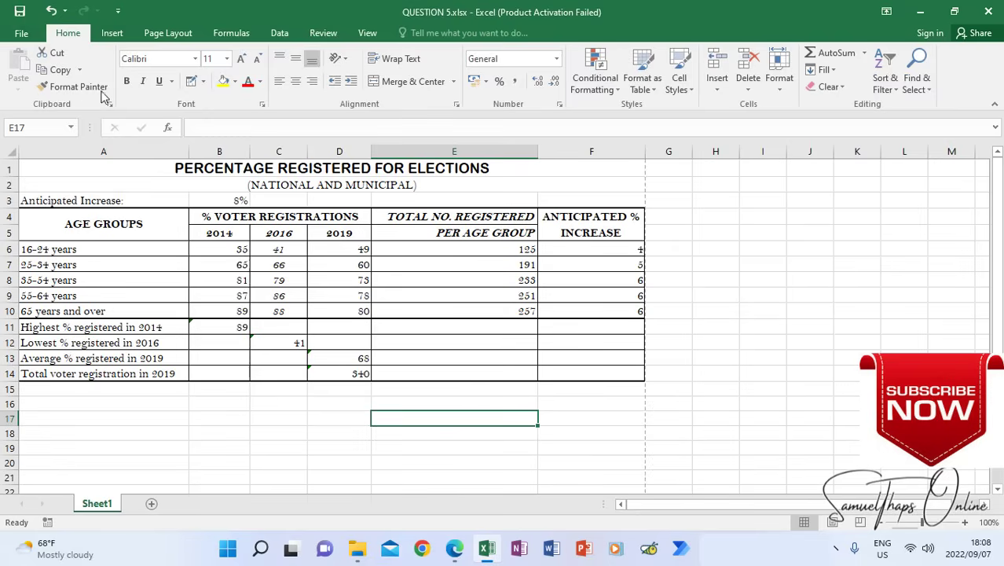
Preview the printed page of the QUESTION 5 workbook and return to the worksheet
{"action": "left_click", "coordinate": [23, 34]}
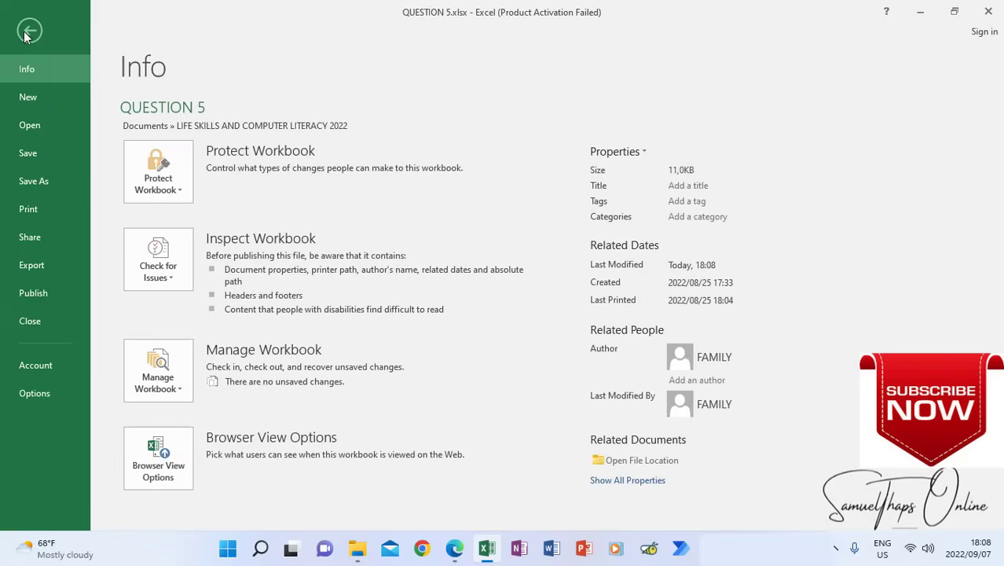
{"action": "left_click", "coordinate": [28, 212]}
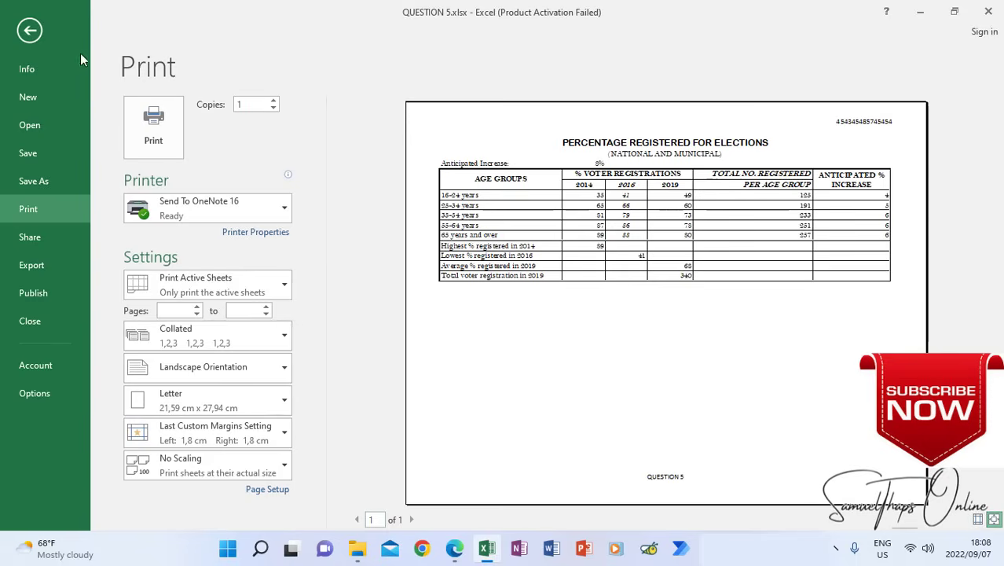
{"action": "left_click", "coordinate": [38, 27]}
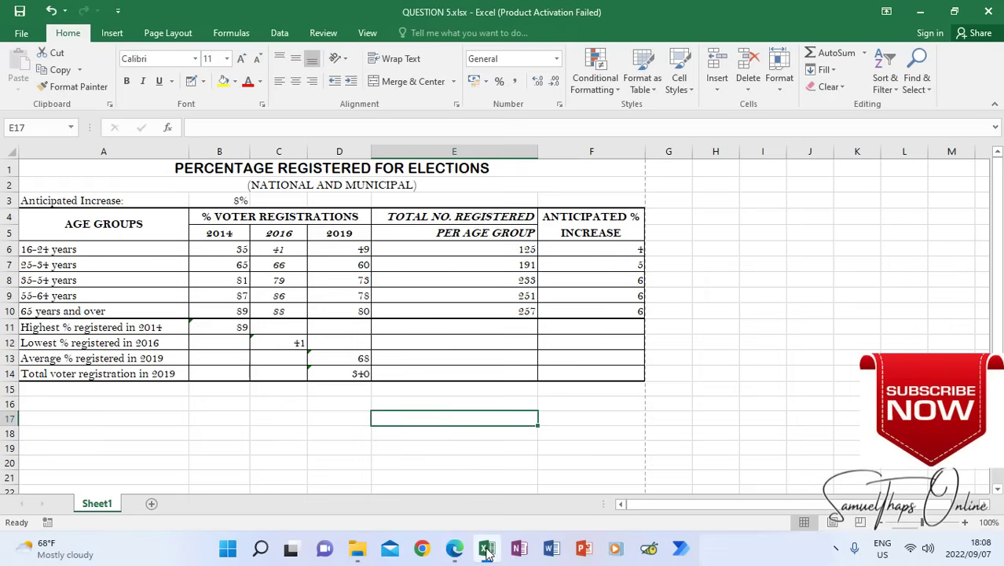
Switch to the question paper in Edge and read the Question 6 instructions on page 4
{"action": "left_click", "coordinate": [454, 549]}
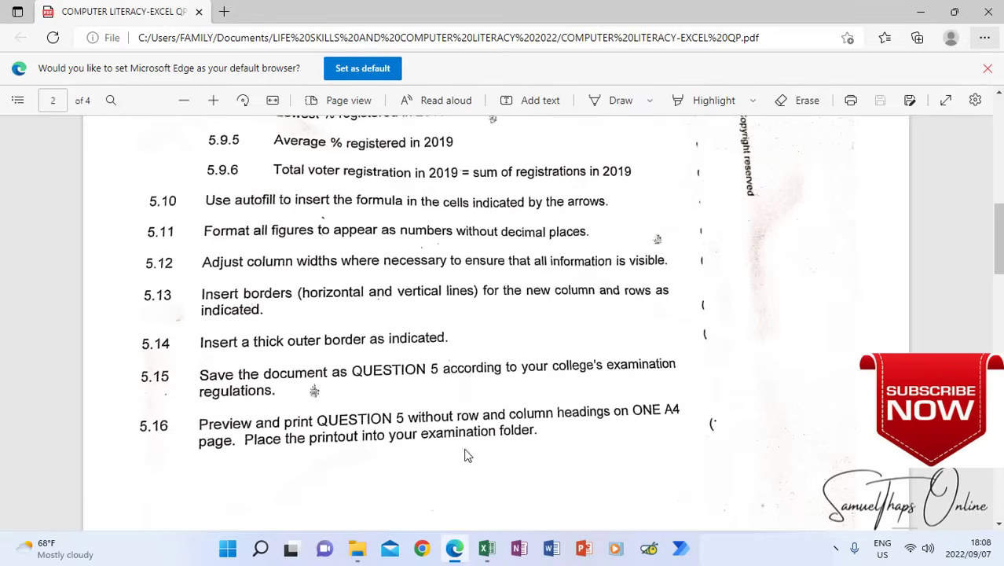
{"action": "scroll", "coordinate": [481, 385], "scroll_direction": "down", "scroll_amount": 15}
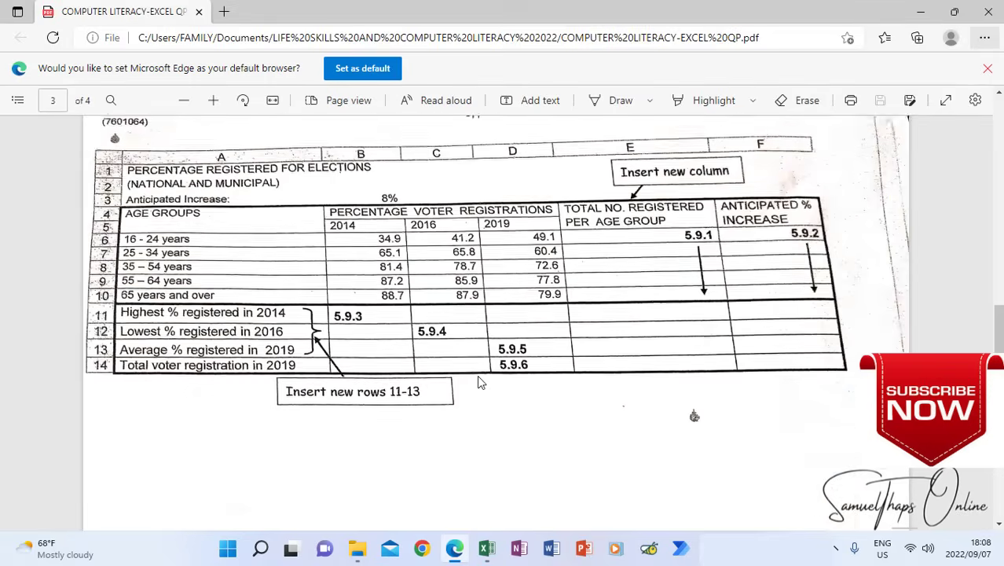
{"action": "scroll", "coordinate": [478, 377], "scroll_direction": "down", "scroll_amount": 1}
{"action": "scroll", "coordinate": [456, 314], "scroll_direction": "up", "scroll_amount": 3}
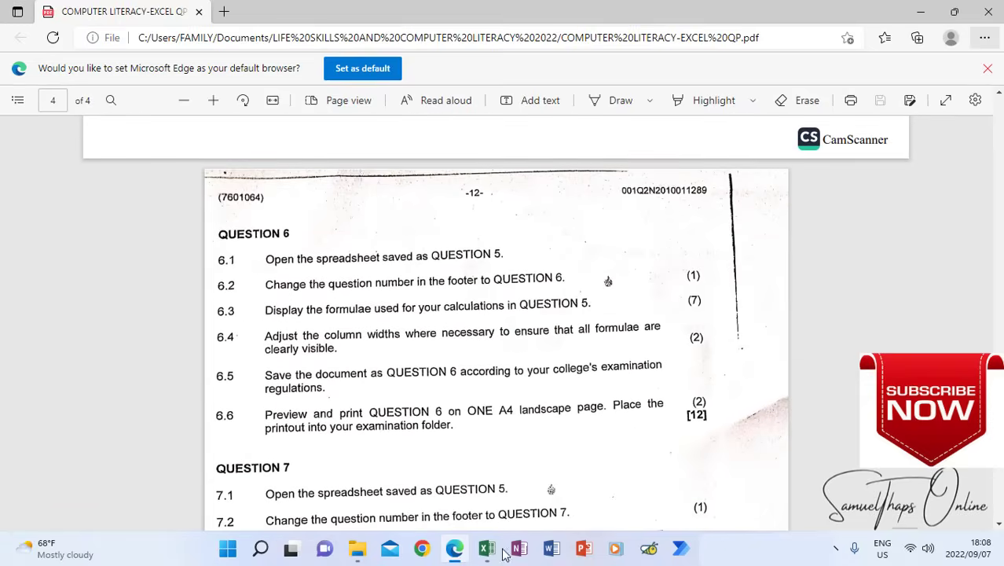
{"action": "left_click", "coordinate": [550, 487]}
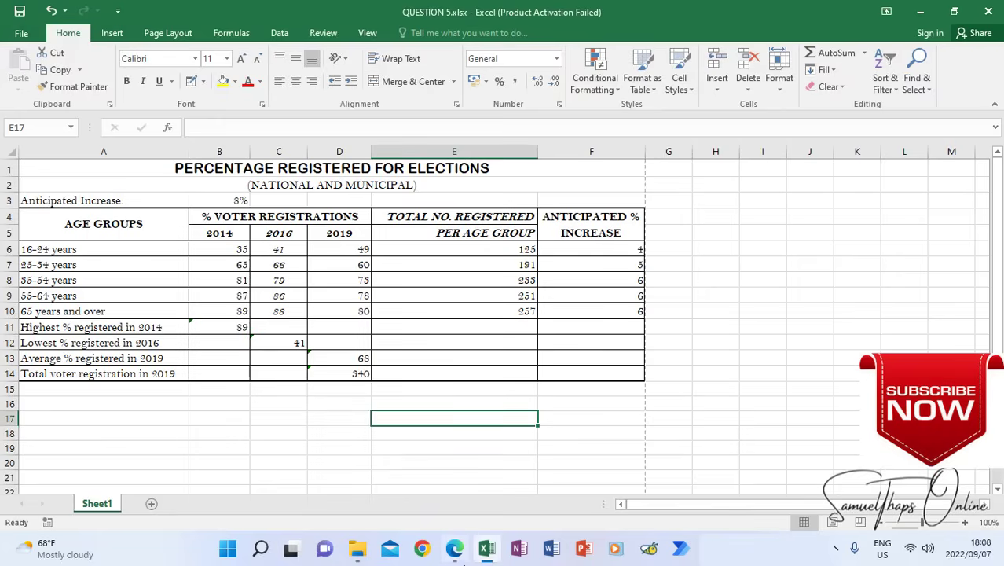
{"action": "left_click", "coordinate": [459, 558]}
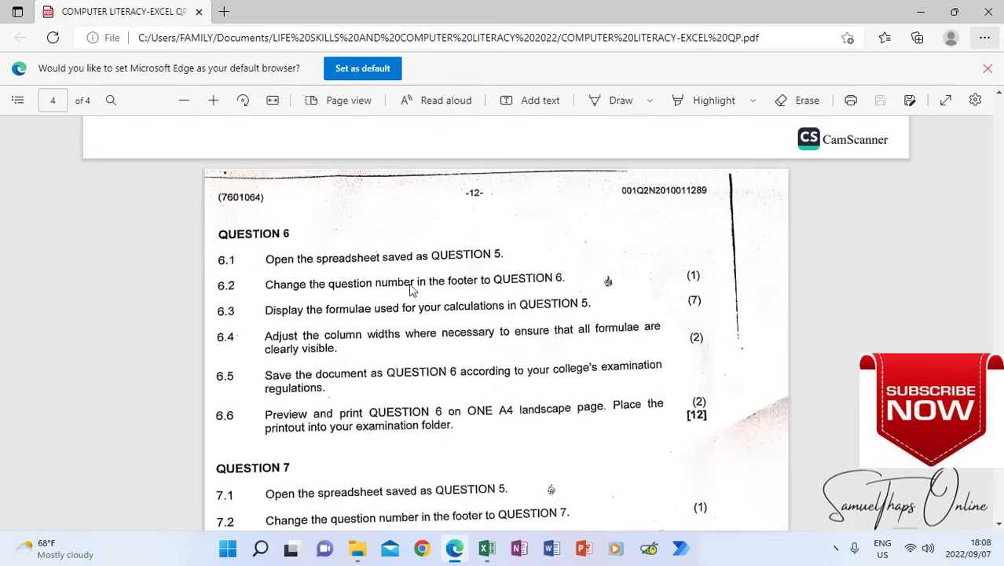
Return to the workbook and change the centre footer text to QUESTION 6
{"action": "left_click", "coordinate": [487, 555]}
{"action": "left_click", "coordinate": [112, 33]}
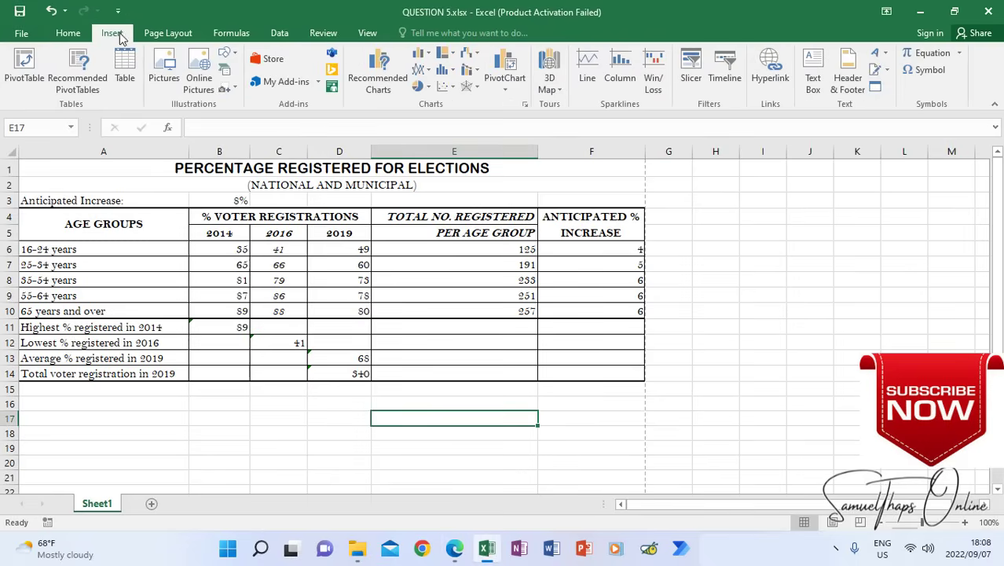
{"action": "left_click", "coordinate": [848, 77]}
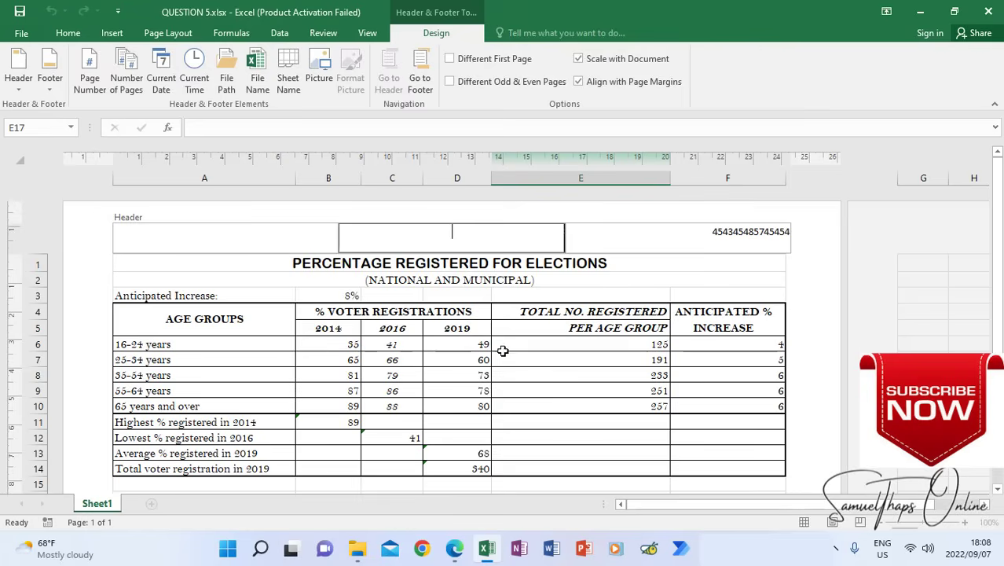
{"action": "left_click_drag", "start_coordinate": [998, 199], "coordinate": [998, 217]}
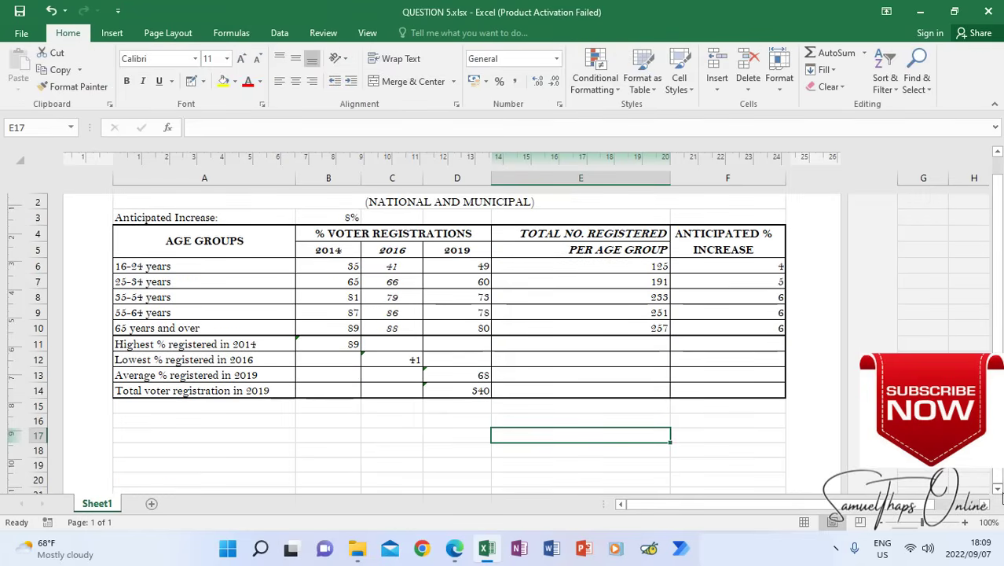
{"action": "scroll", "coordinate": [1001, 493], "scroll_direction": "down", "scroll_amount": 5}
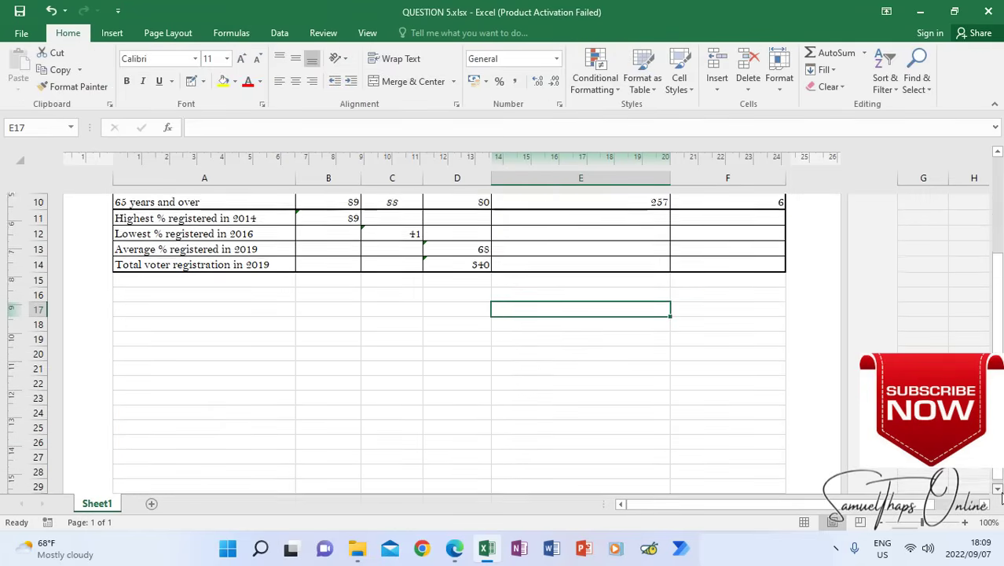
{"action": "scroll", "coordinate": [1001, 494], "scroll_direction": "down", "scroll_amount": 1}
{"action": "left_click", "coordinate": [494, 401]}
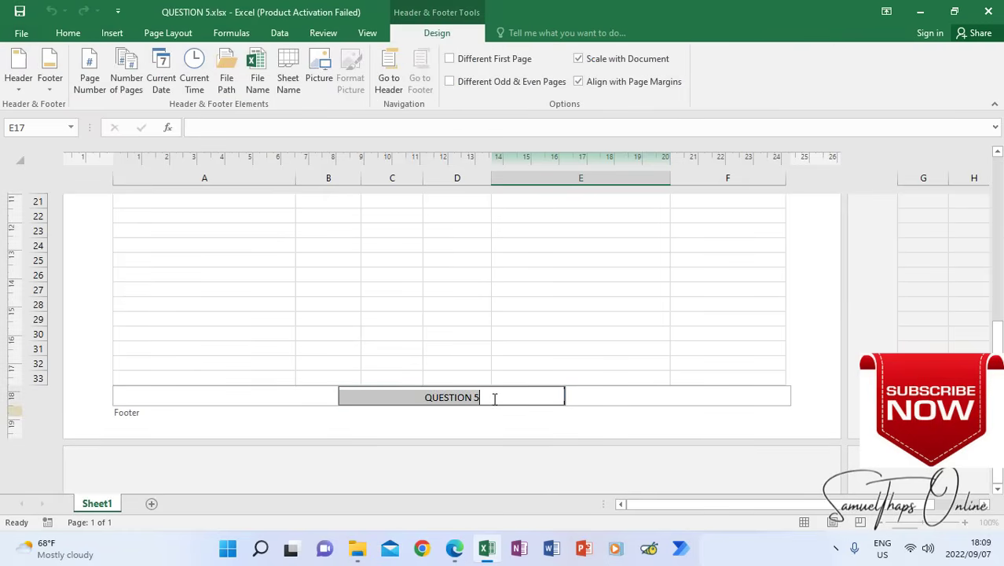
{"action": "left_click", "coordinate": [495, 399]}
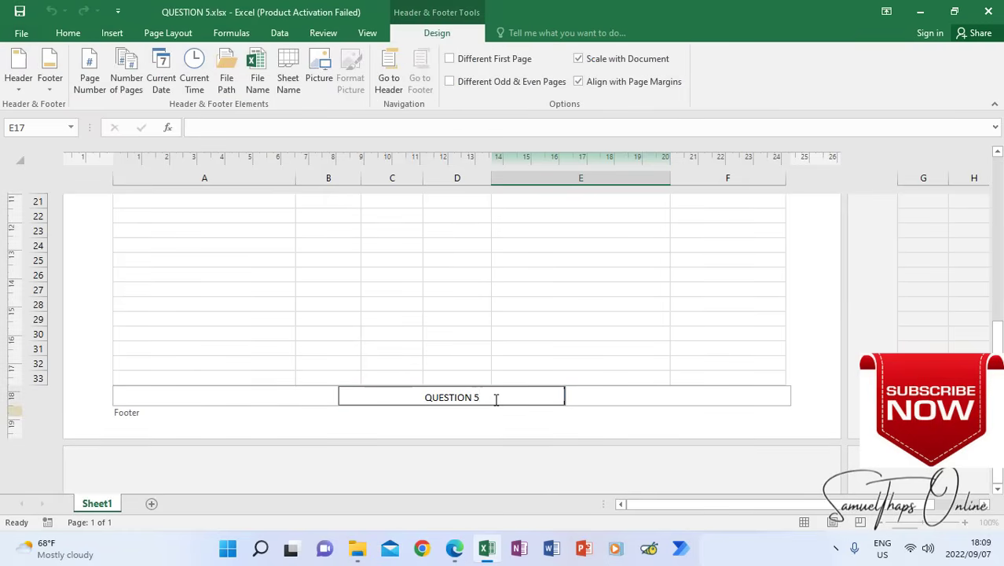
{"action": "key", "text": "BackSpace"}
{"action": "type", "text": "6"}
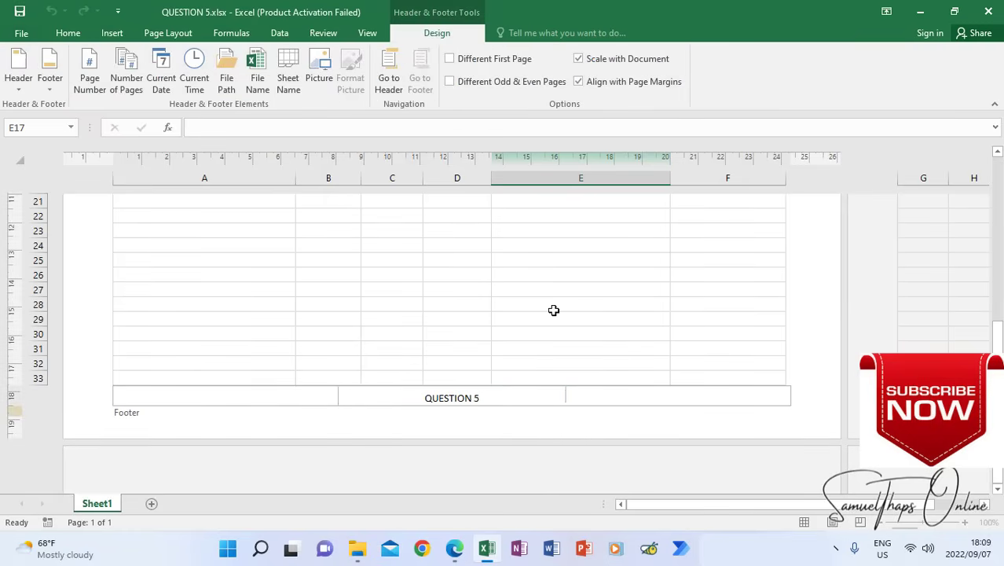
{"action": "left_click", "coordinate": [554, 308]}
Check instruction 6.3 in the question paper and switch the worksheet back to Normal view, showing the table from row 1
{"action": "left_click", "coordinate": [456, 553]}
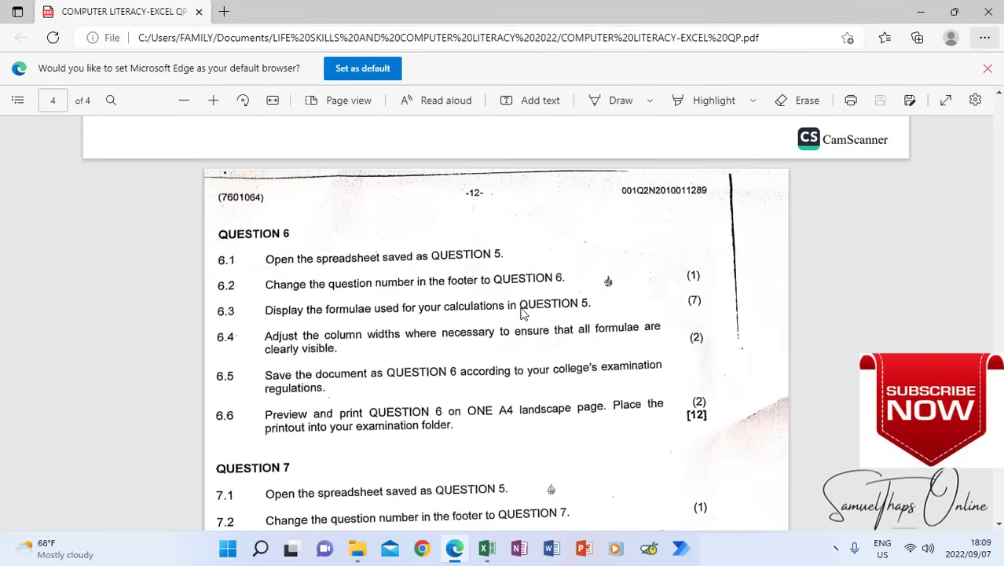
{"action": "left_click", "coordinate": [487, 548]}
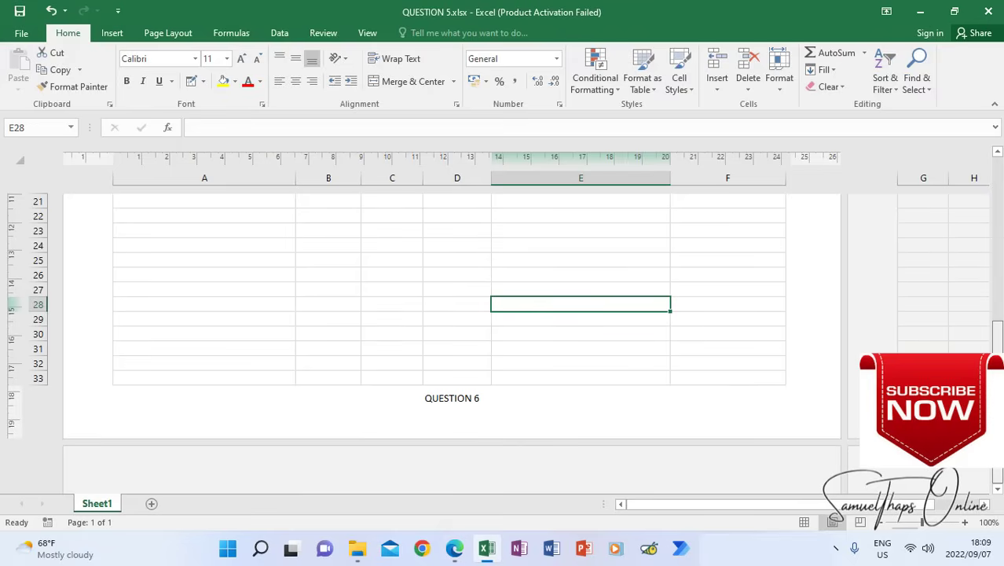
{"action": "scroll", "coordinate": [957, 247], "scroll_direction": "up", "scroll_amount": 8}
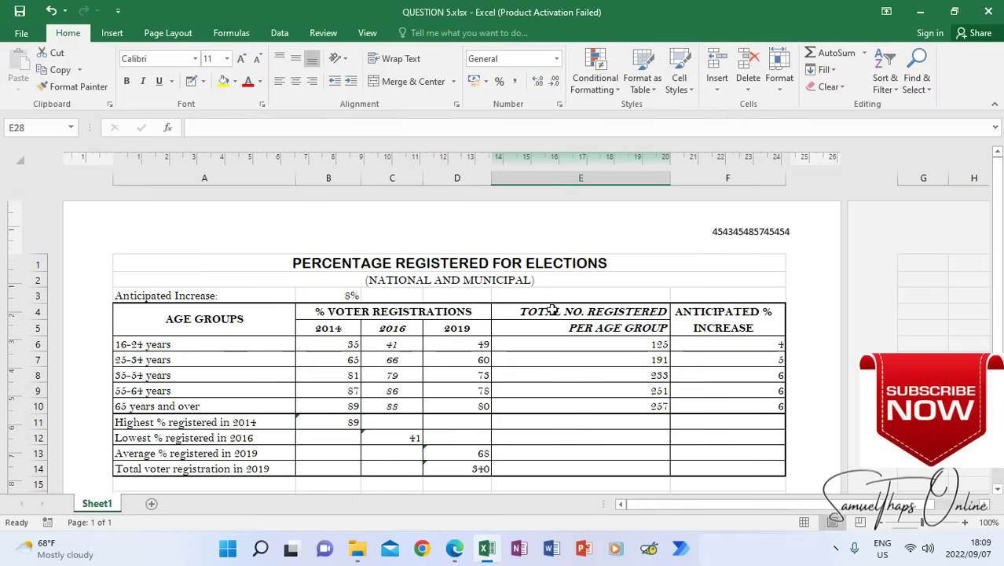
{"action": "left_click", "coordinate": [367, 33]}
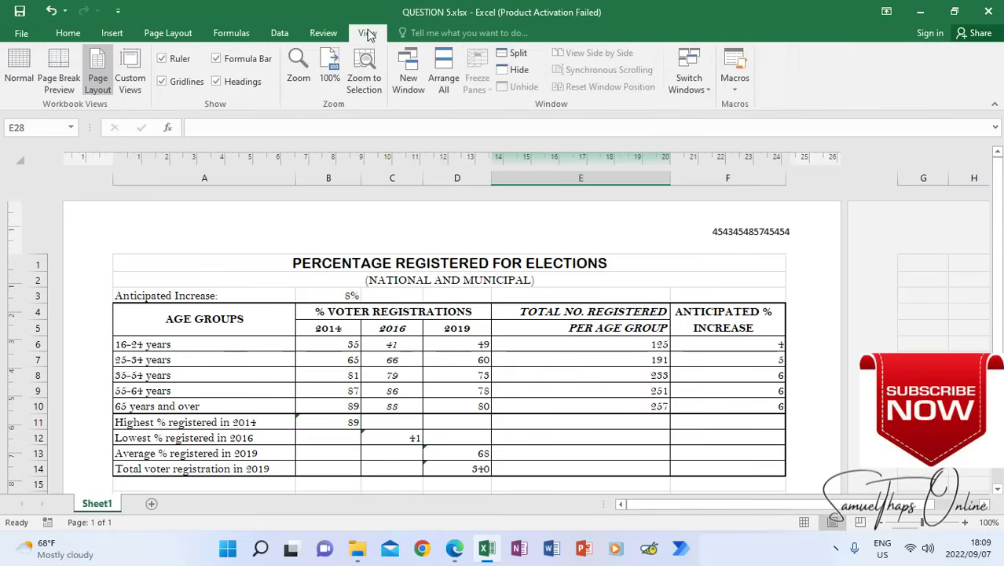
{"action": "left_click", "coordinate": [18, 71]}
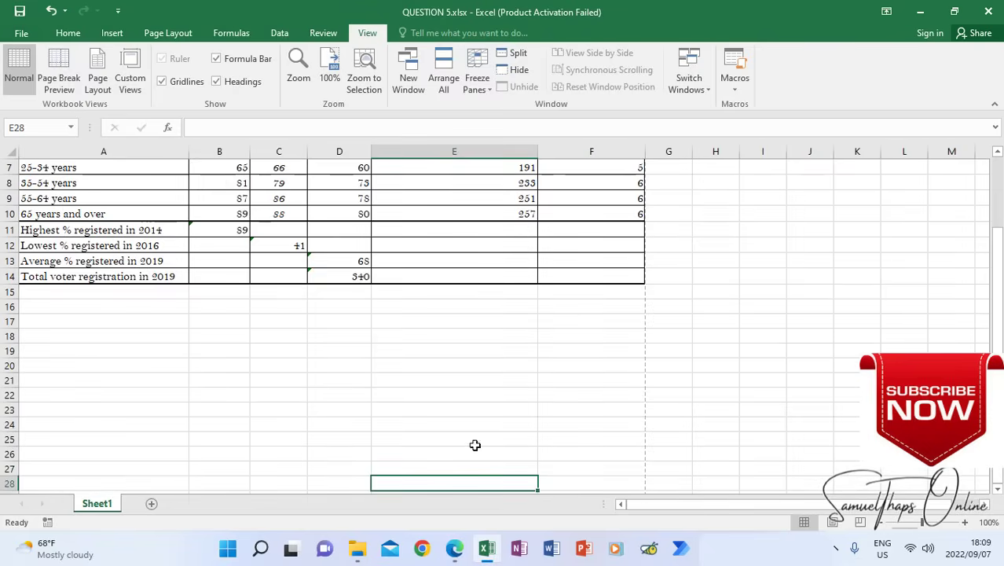
{"action": "left_click_drag", "start_coordinate": [998, 352], "coordinate": [997, 271]}
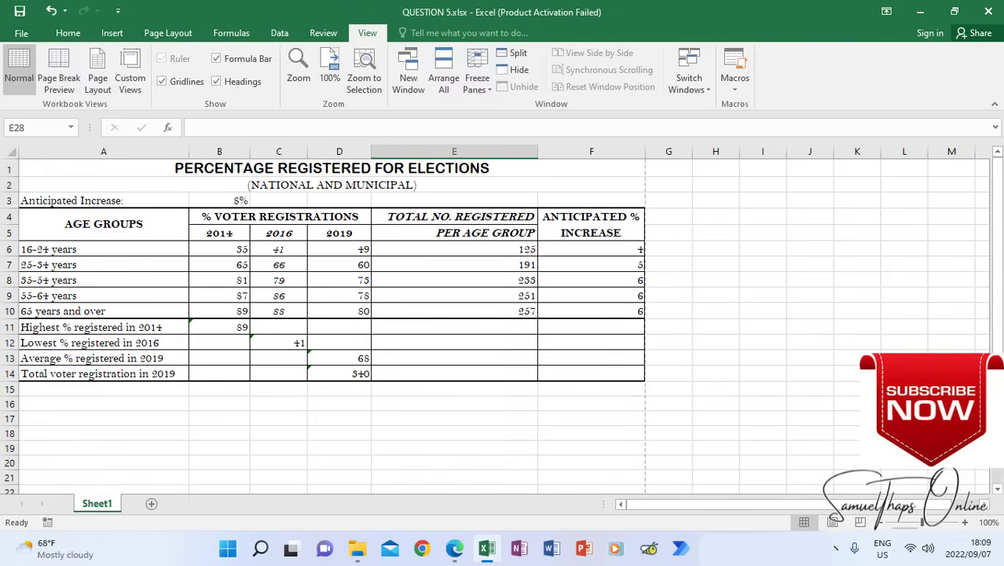
Display the formulas in the worksheet cells instead of their results
{"action": "left_click_drag", "start_coordinate": [748, 503], "coordinate": [640, 494]}
{"action": "left_click", "coordinate": [232, 32]}
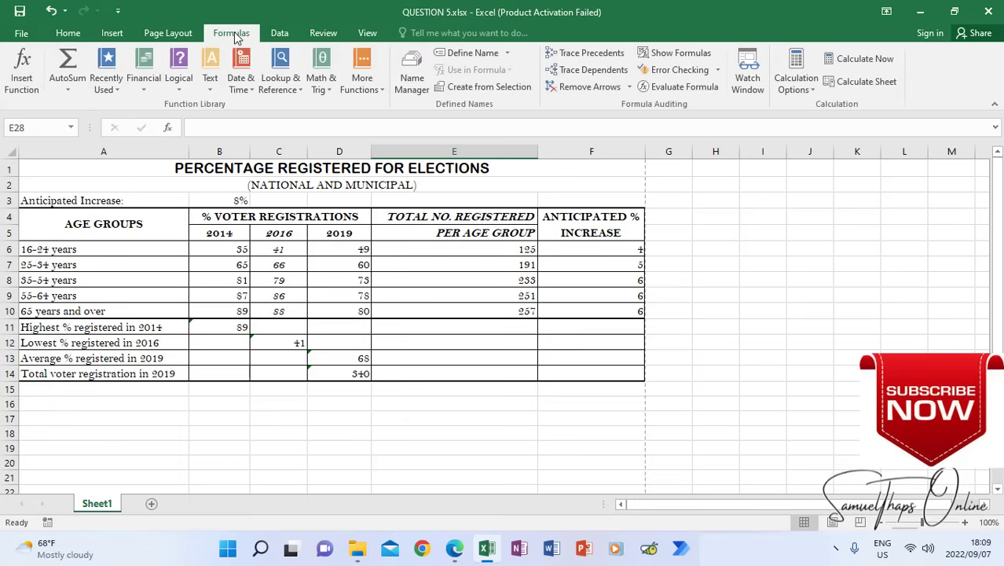
{"action": "left_click", "coordinate": [661, 53]}
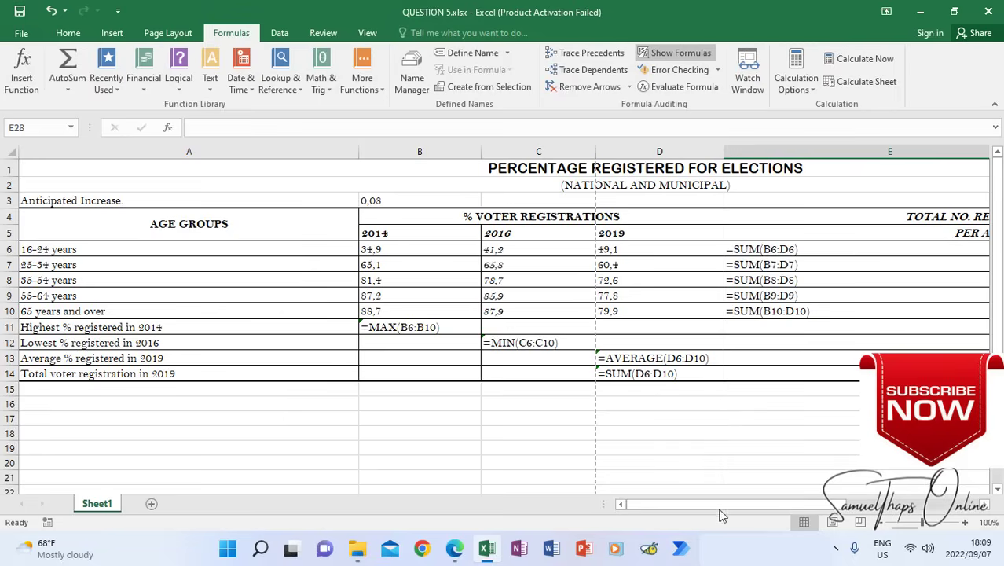
Narrow columns A to D to just fit their row labels and formulas, keeping the AVERAGE formula in column D fully readable
{"action": "left_click_drag", "start_coordinate": [712, 504], "coordinate": [668, 475]}
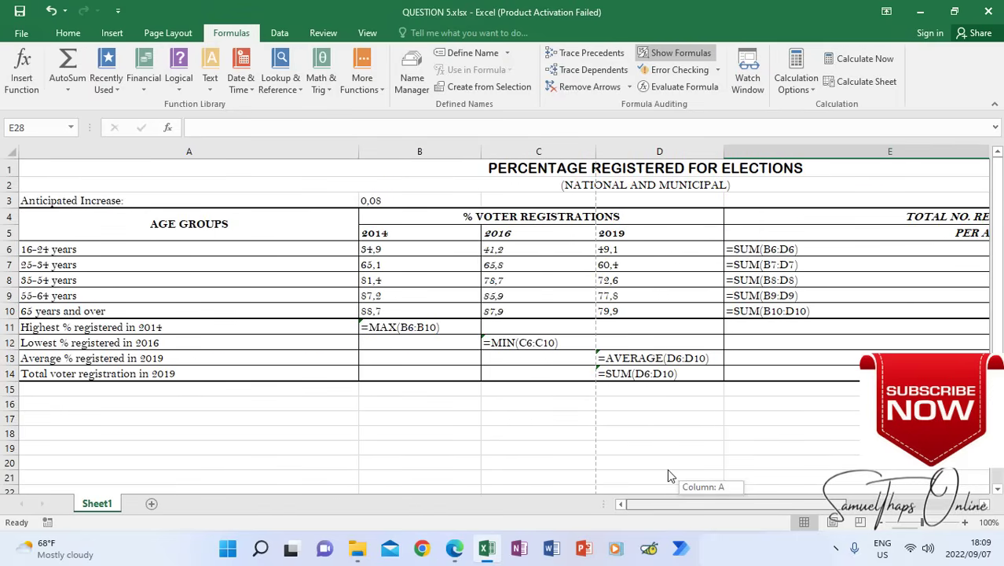
{"action": "left_click_drag", "start_coordinate": [358, 151], "coordinate": [188, 176]}
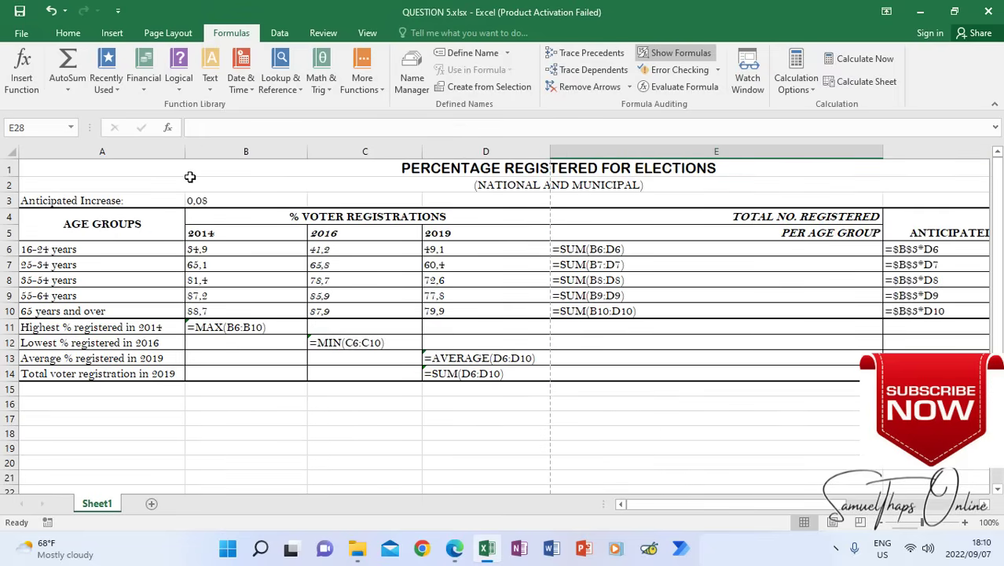
{"action": "left_click_drag", "start_coordinate": [303, 151], "coordinate": [275, 159]}
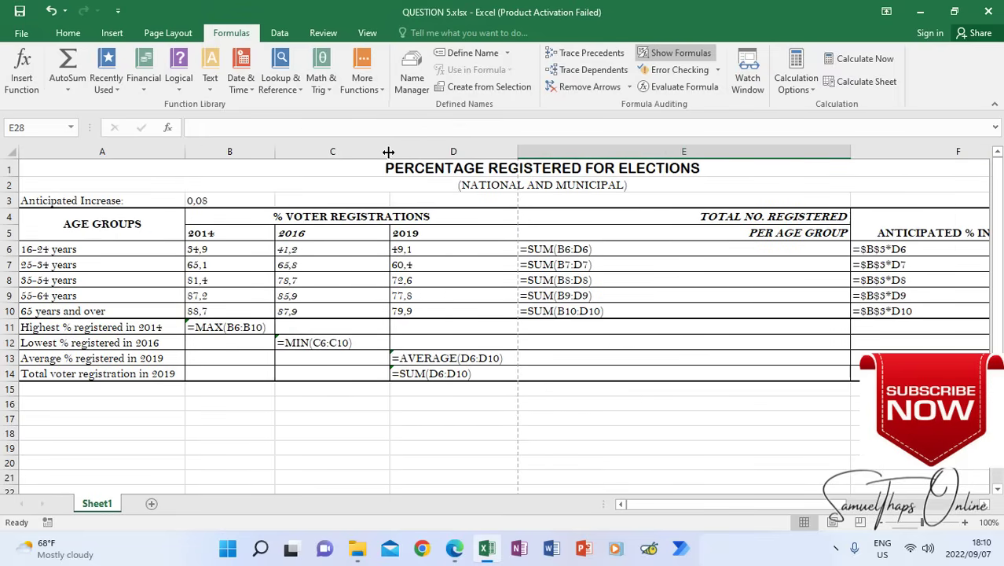
{"action": "left_click_drag", "start_coordinate": [388, 151], "coordinate": [359, 151]}
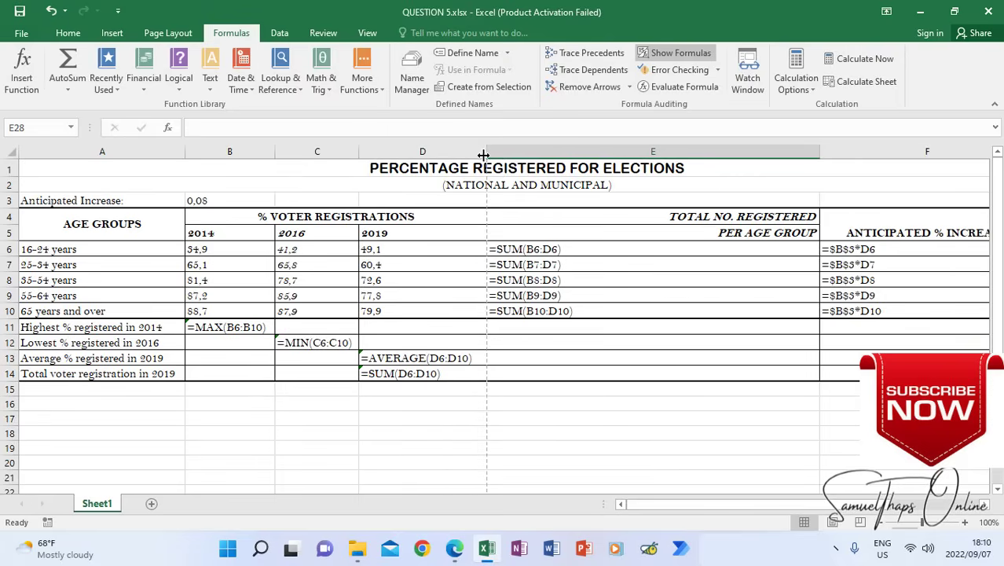
{"action": "left_click_drag", "start_coordinate": [486, 152], "coordinate": [442, 357]}
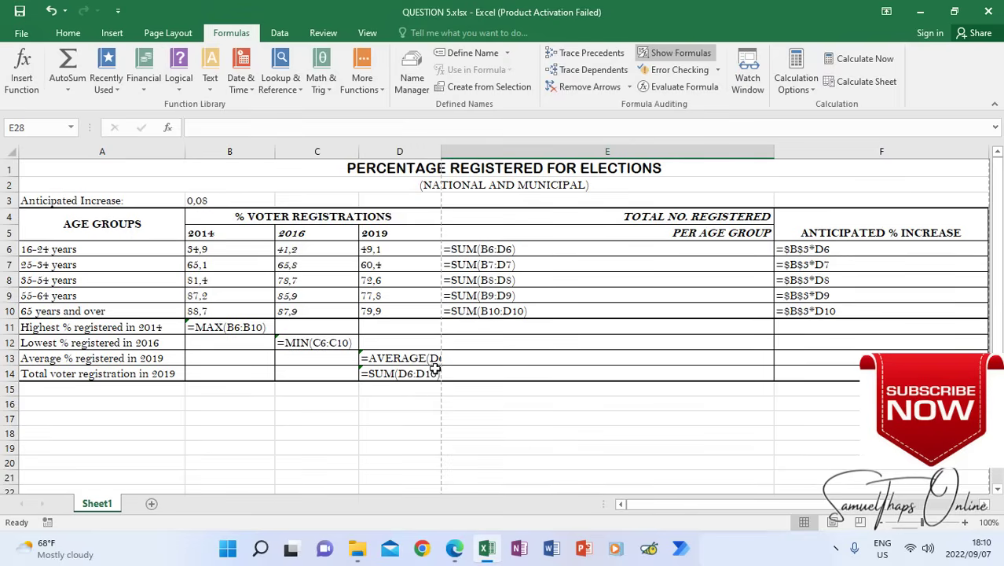
{"action": "left_click_drag", "start_coordinate": [442, 151], "coordinate": [478, 151]}
{"action": "left_click", "coordinate": [482, 162]}
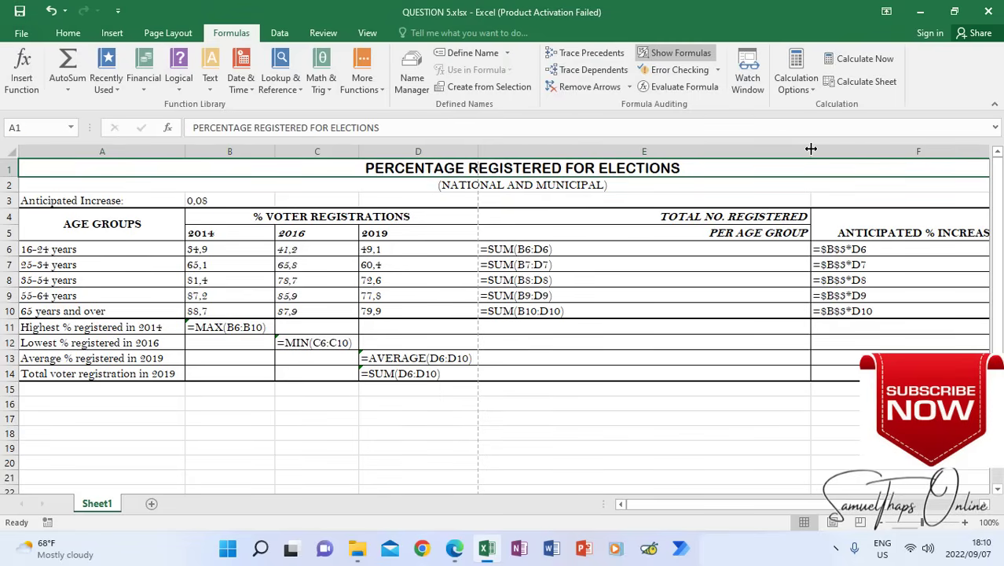
Narrow columns E and F to just fit the SUM and anticipated increase formulas in rows 6 to 10
{"action": "left_click_drag", "start_coordinate": [811, 151], "coordinate": [582, 202]}
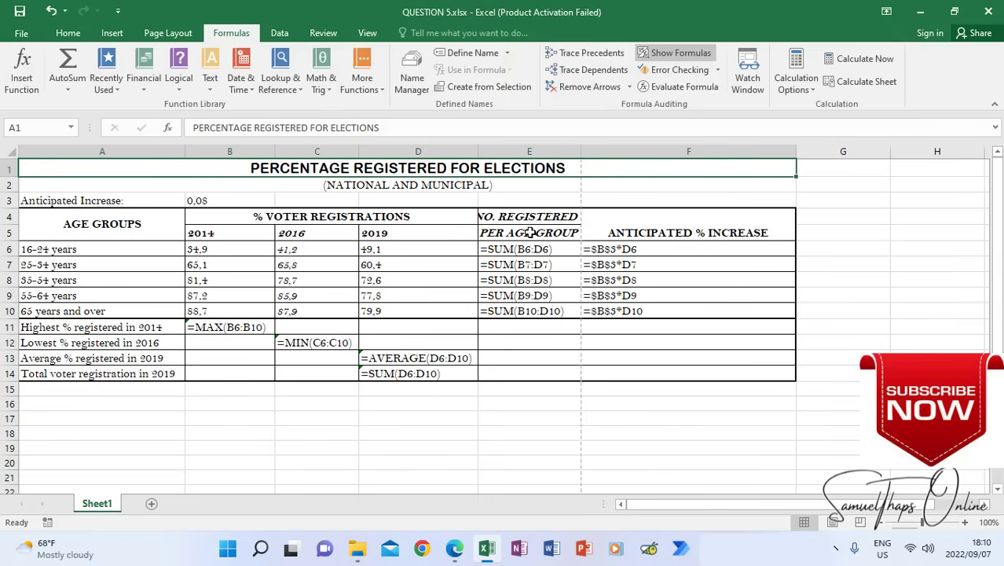
{"action": "left_click_drag", "start_coordinate": [582, 150], "coordinate": [585, 151]}
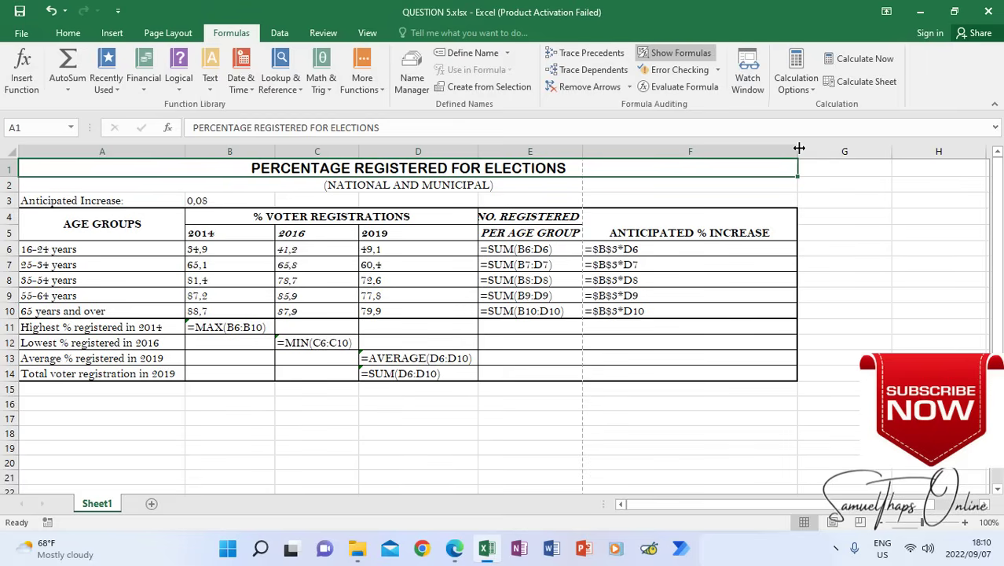
{"action": "left_click_drag", "start_coordinate": [796, 146], "coordinate": [777, 151]}
{"action": "left_click_drag", "start_coordinate": [680, 184], "coordinate": [654, 315]}
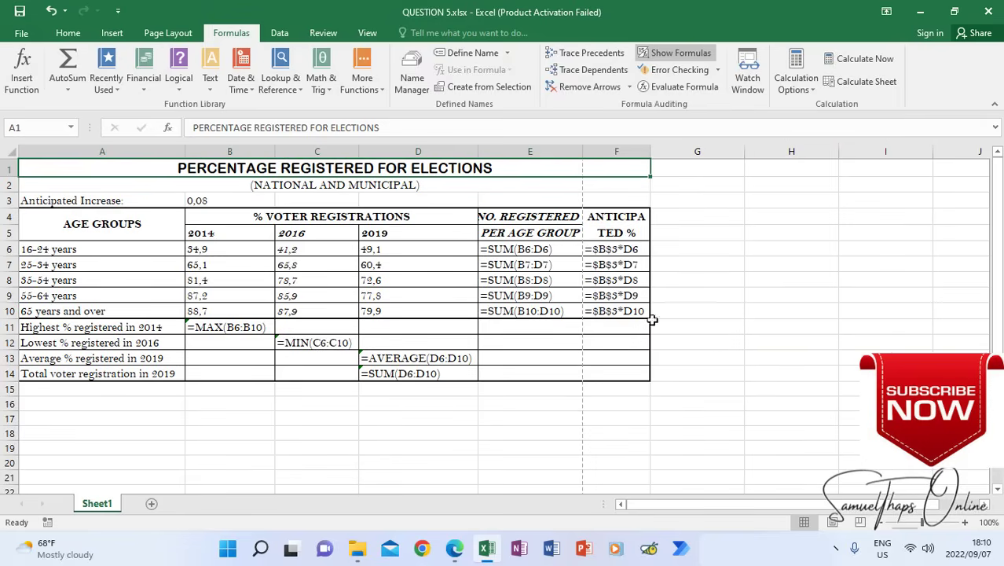
{"action": "left_click", "coordinate": [603, 470]}
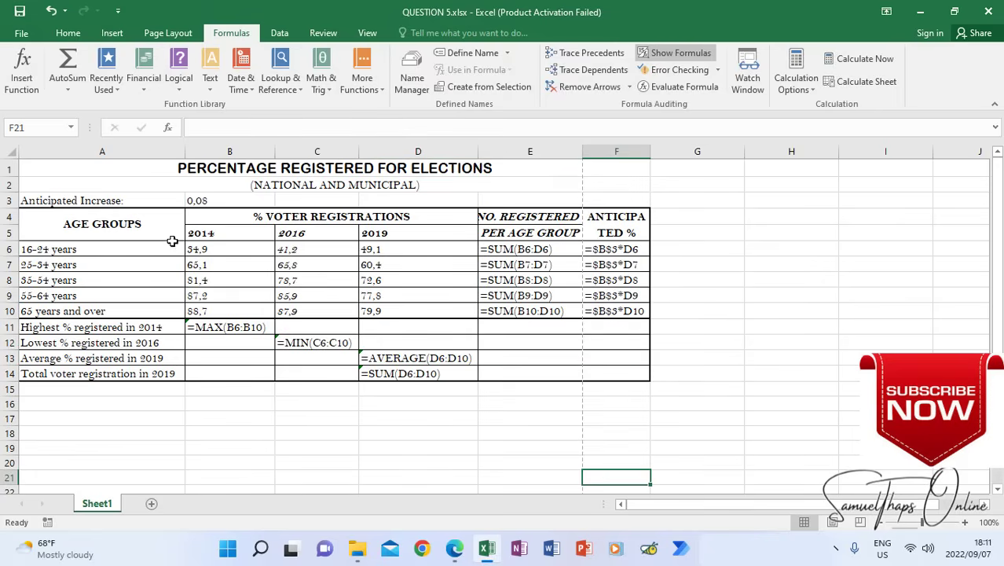
Preview the printed page of the formula sheet and return to the worksheet
{"action": "left_click", "coordinate": [23, 38]}
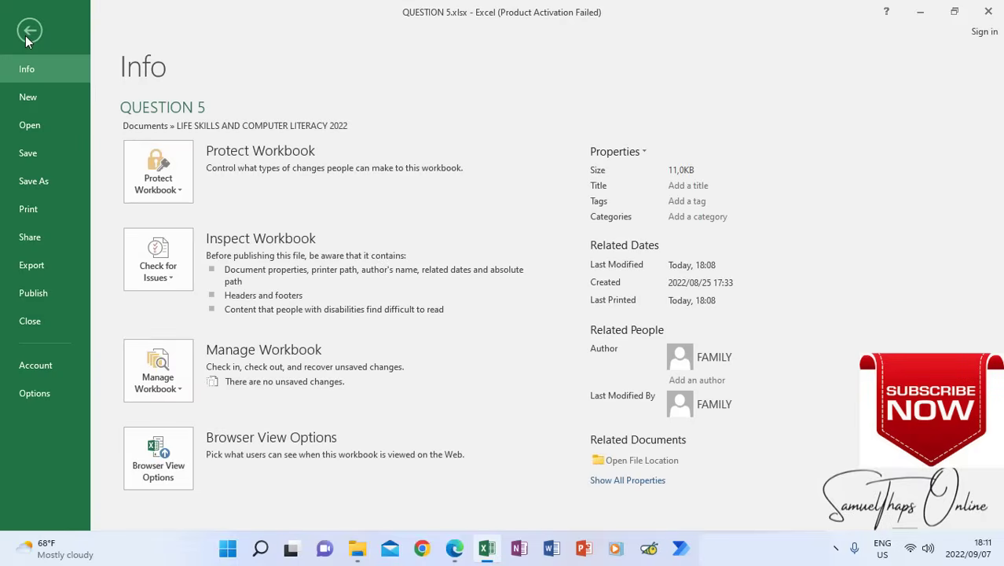
{"action": "left_click", "coordinate": [28, 209]}
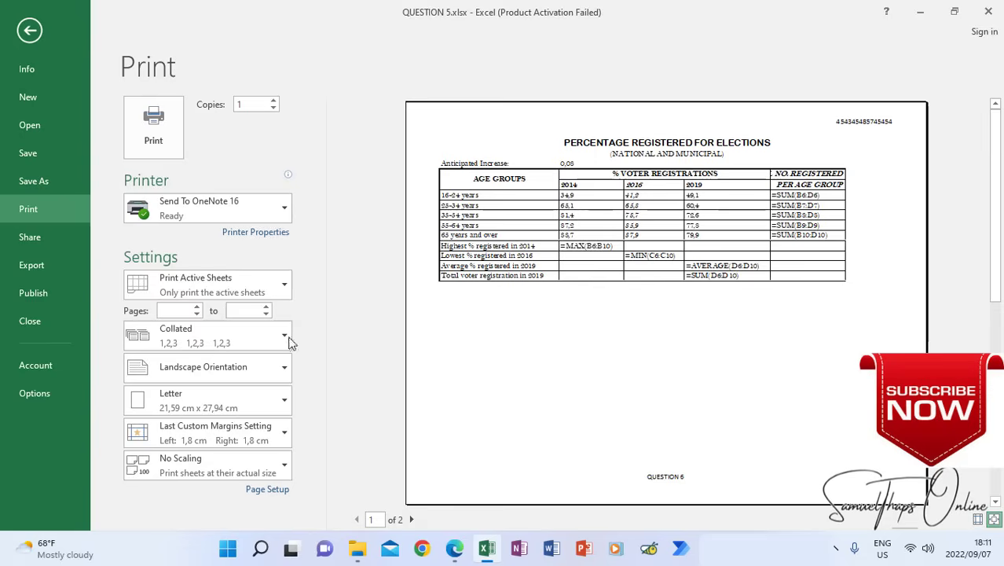
{"action": "left_click", "coordinate": [30, 31]}
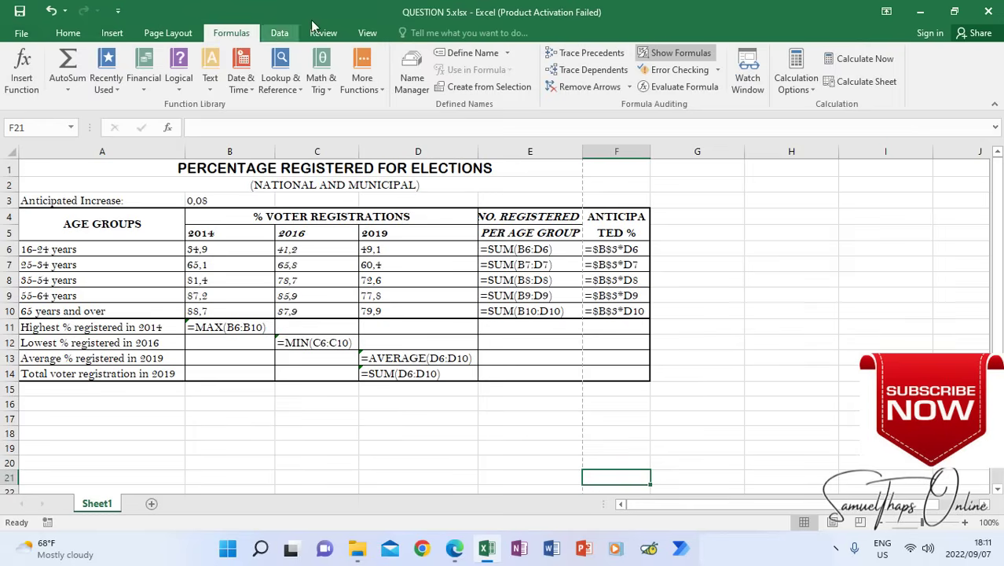
In Page Break Preview, move the vertical page break past column F to fit the table on one page, and return to Normal view
{"action": "left_click", "coordinate": [366, 33]}
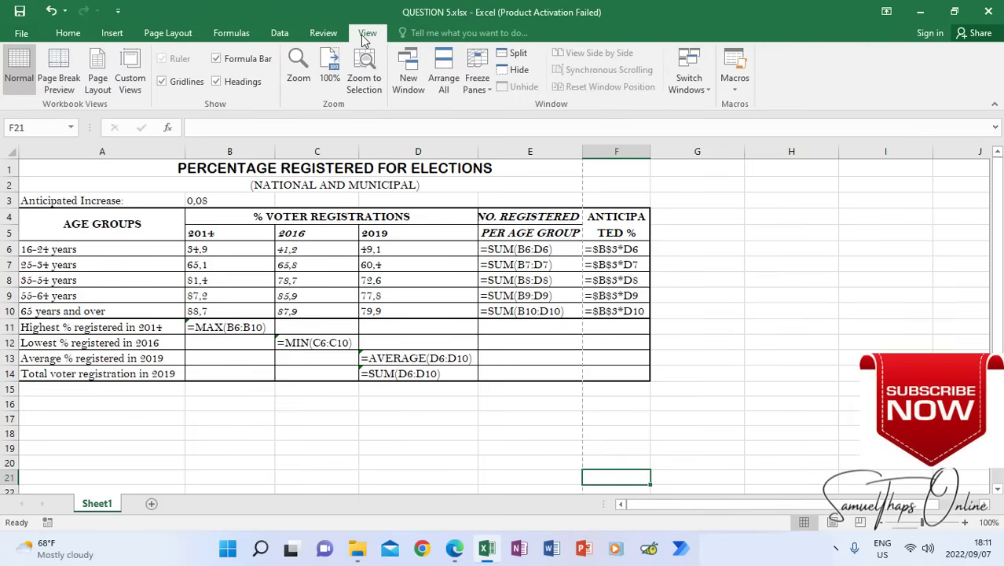
{"action": "left_click", "coordinate": [67, 83]}
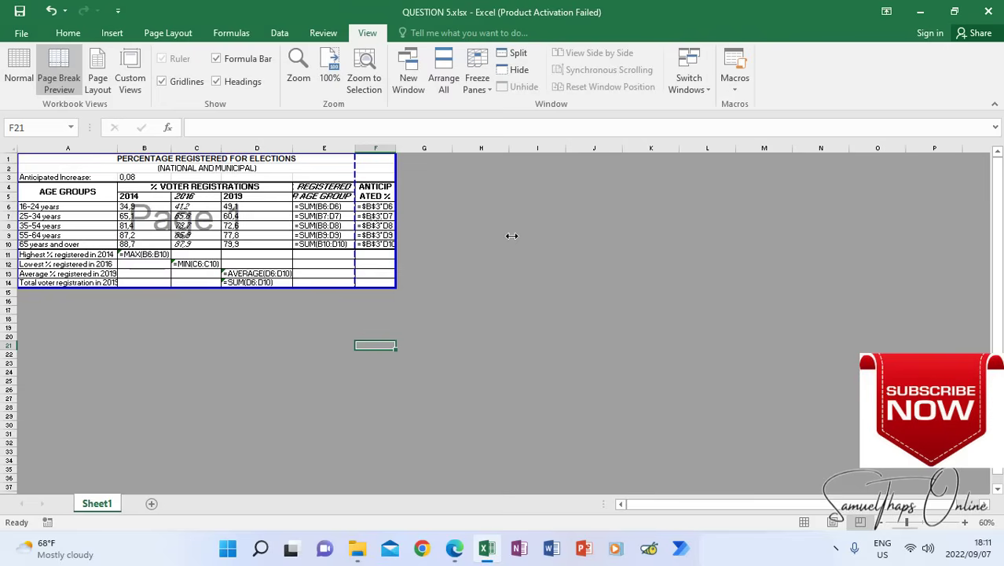
{"action": "left_click_drag", "start_coordinate": [511, 235], "coordinate": [511, 236]}
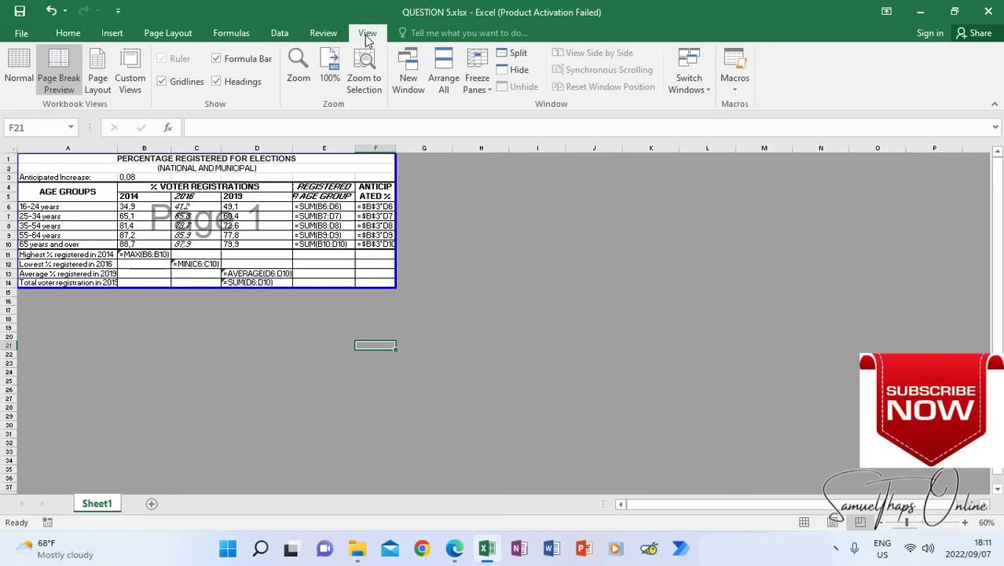
{"action": "left_click", "coordinate": [19, 71]}
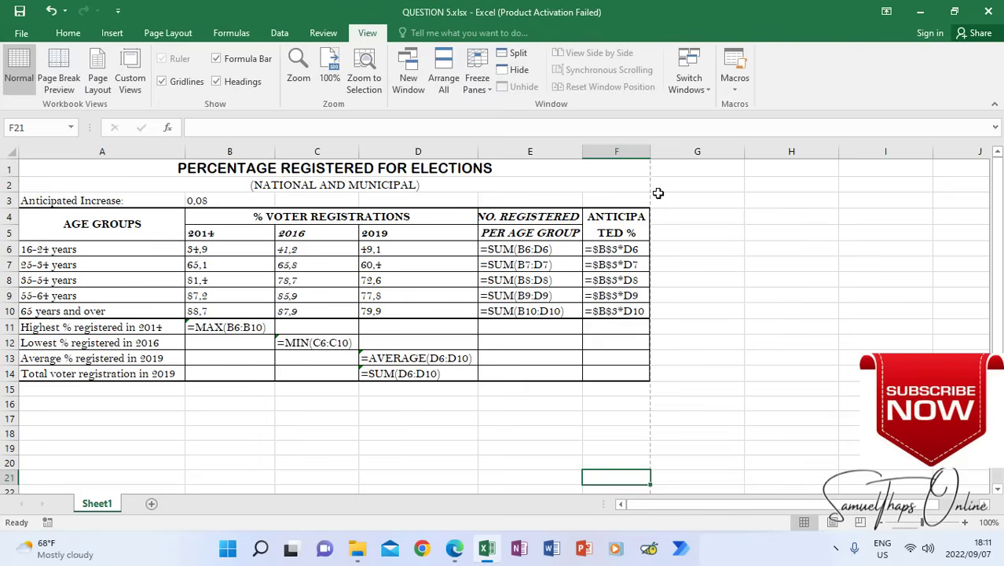
Preview the printout again to check that the whole formula table fits on one page
{"action": "left_click", "coordinate": [22, 36]}
{"action": "left_click", "coordinate": [50, 210]}
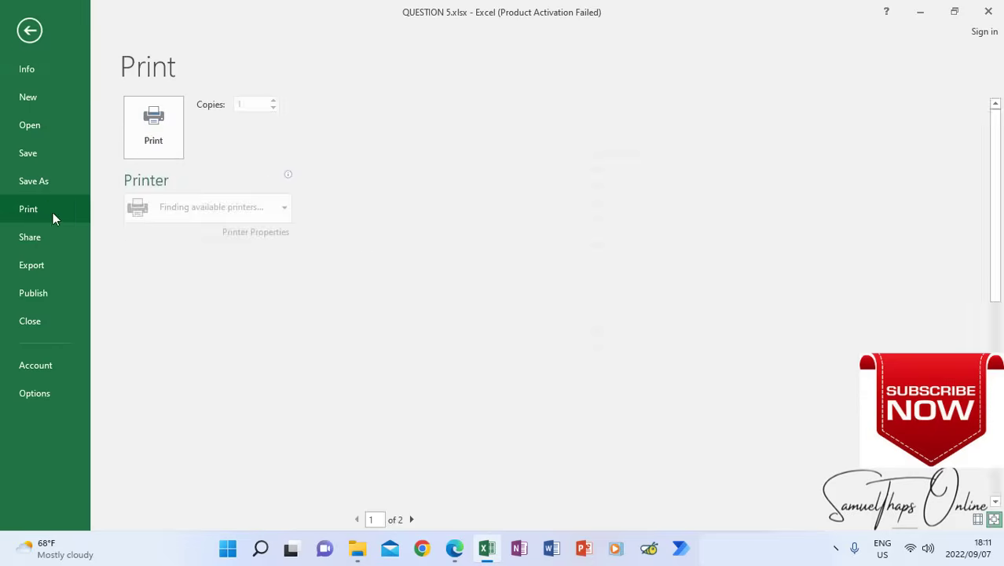
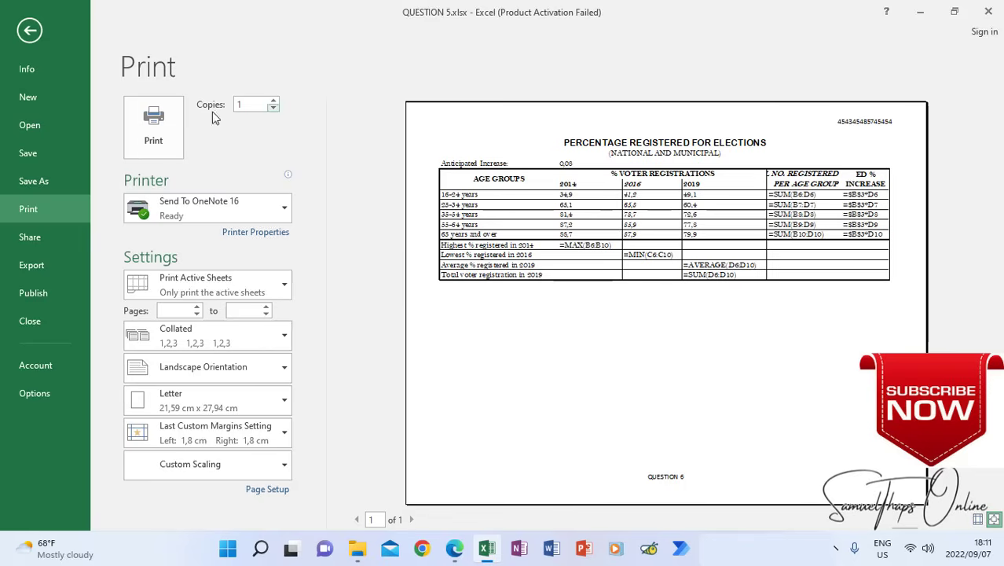
Leave the print preview and save the workbook as QUESTION 6 in the LIFE SKILLS AND COMPUTER LITERACY 2022 folder
{"action": "left_click", "coordinate": [29, 31]}
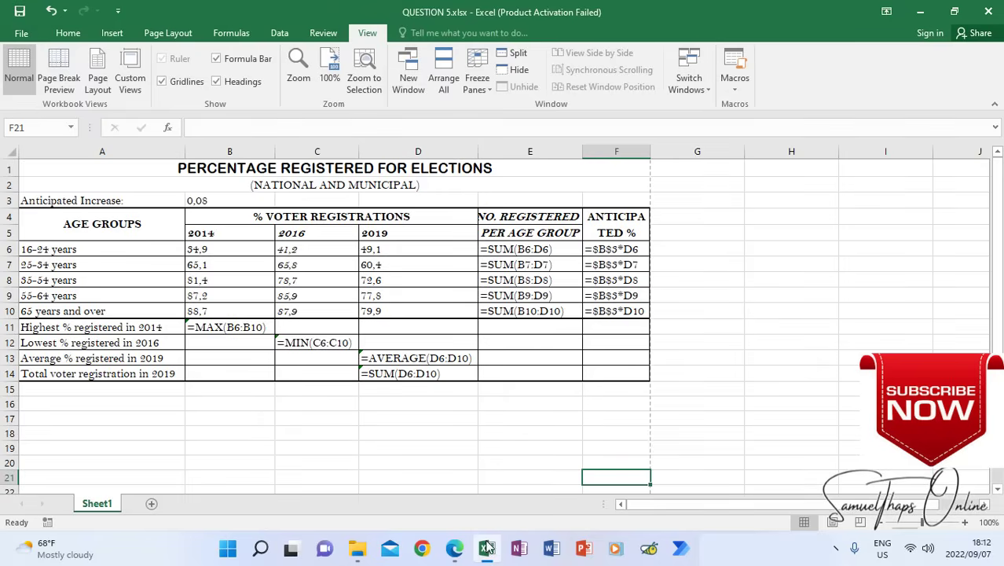
{"action": "left_click", "coordinate": [454, 548]}
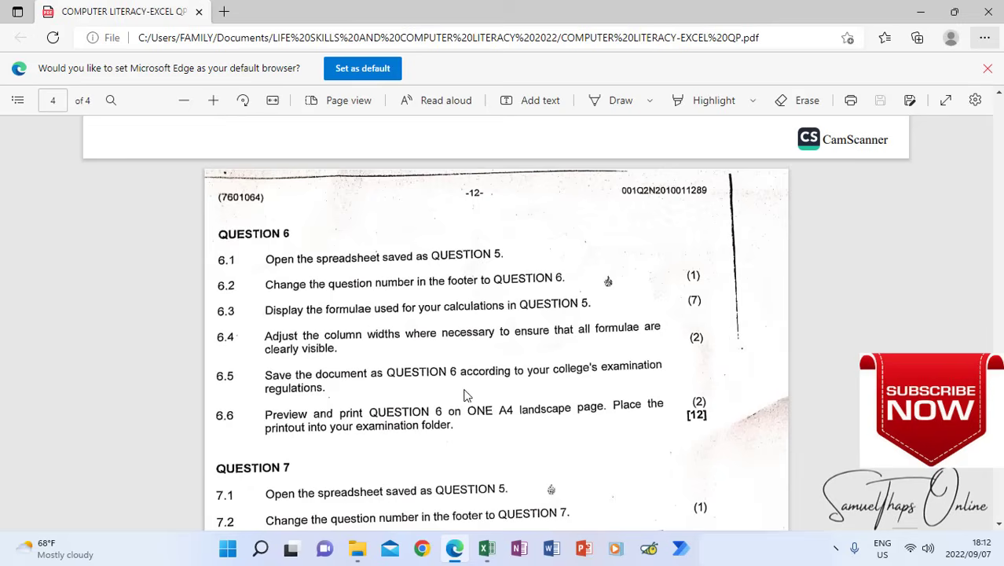
{"action": "left_click", "coordinate": [487, 549]}
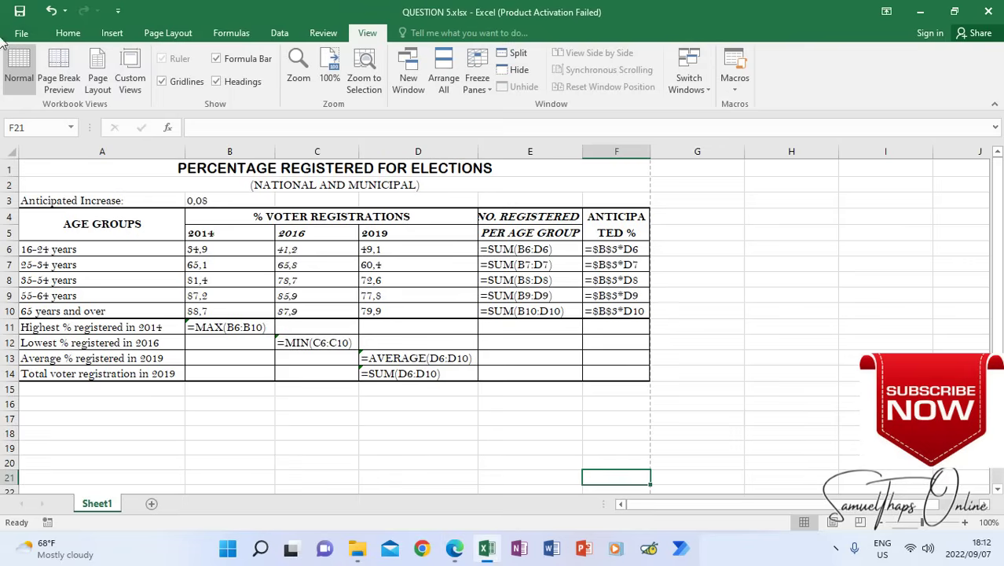
{"action": "left_click", "coordinate": [19, 35]}
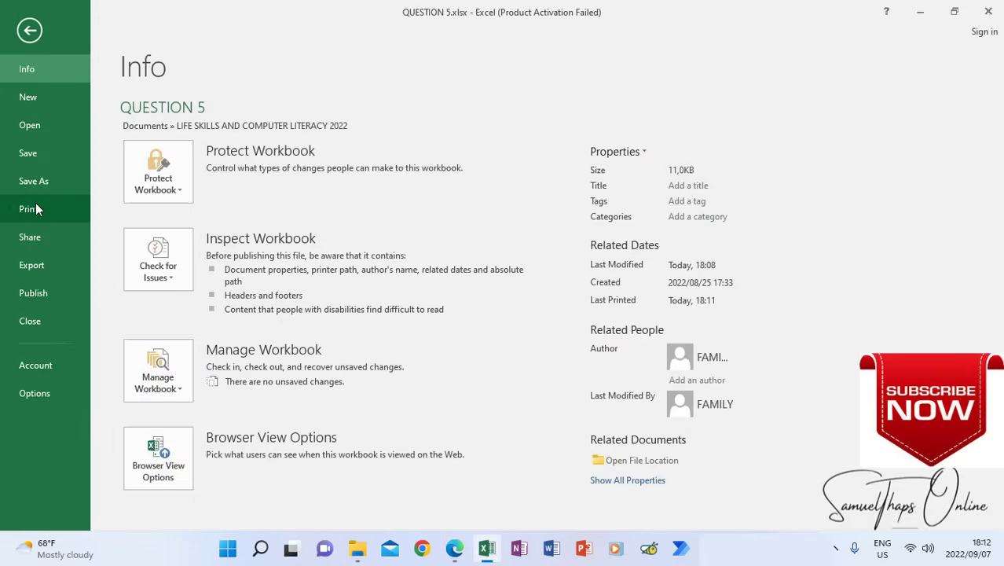
{"action": "left_click", "coordinate": [40, 185]}
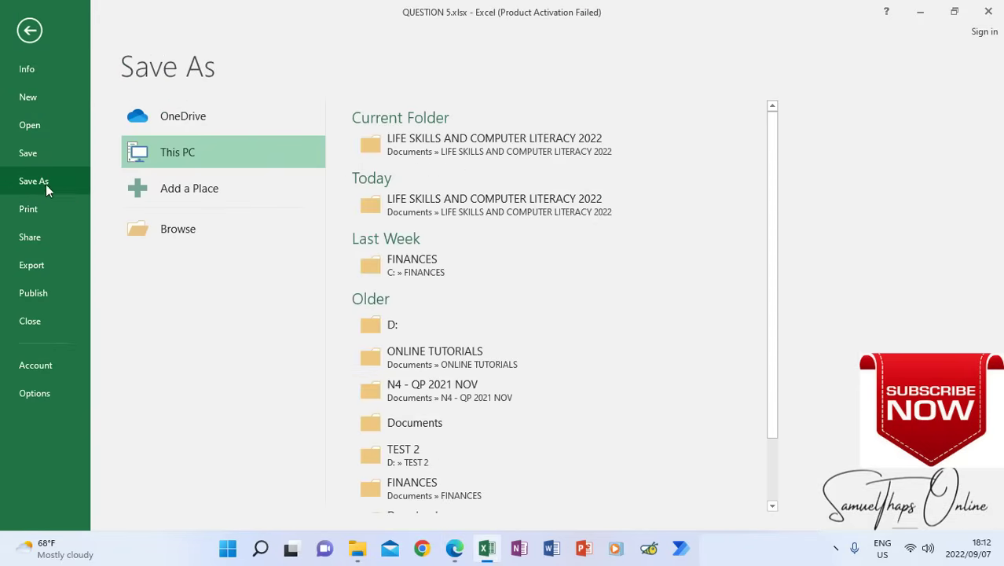
{"action": "left_click", "coordinate": [371, 145]}
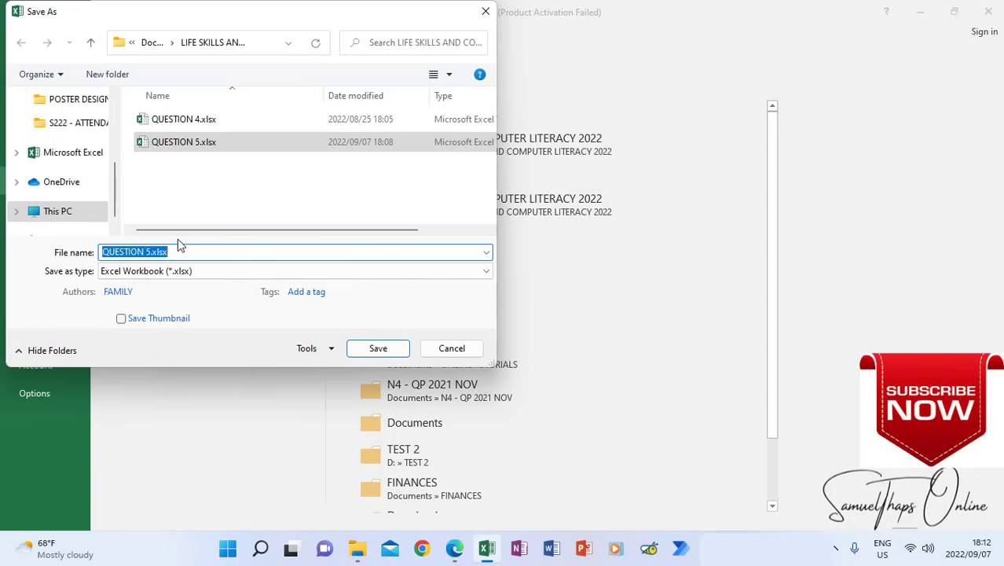
{"action": "type", "text": "QUESTION 6"}
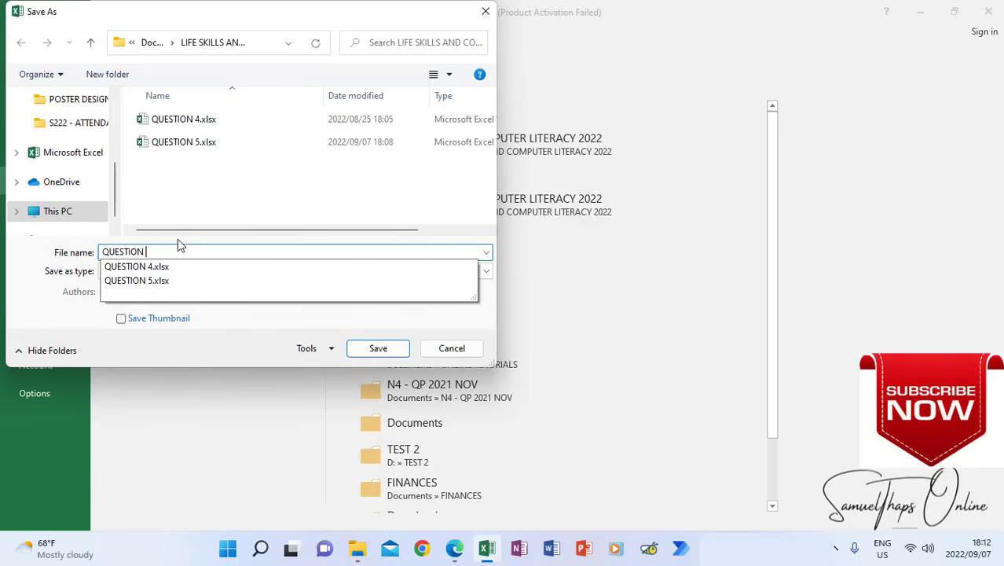
{"action": "left_click", "coordinate": [377, 353]}
{"action": "left_click", "coordinate": [400, 407]}
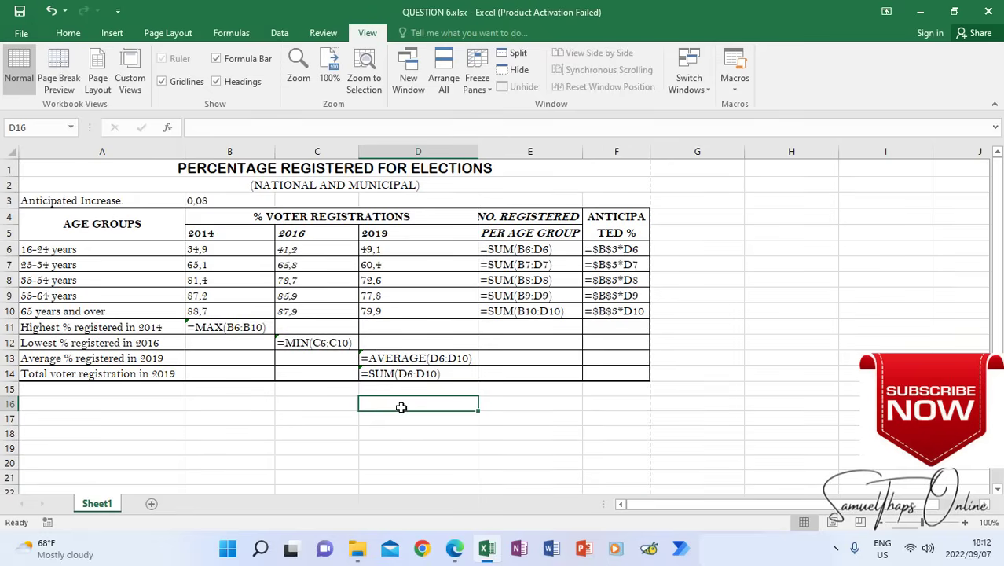
Switch to the exam paper PDF in Edge and read the Question 7 instructions
{"action": "left_click", "coordinate": [454, 548]}
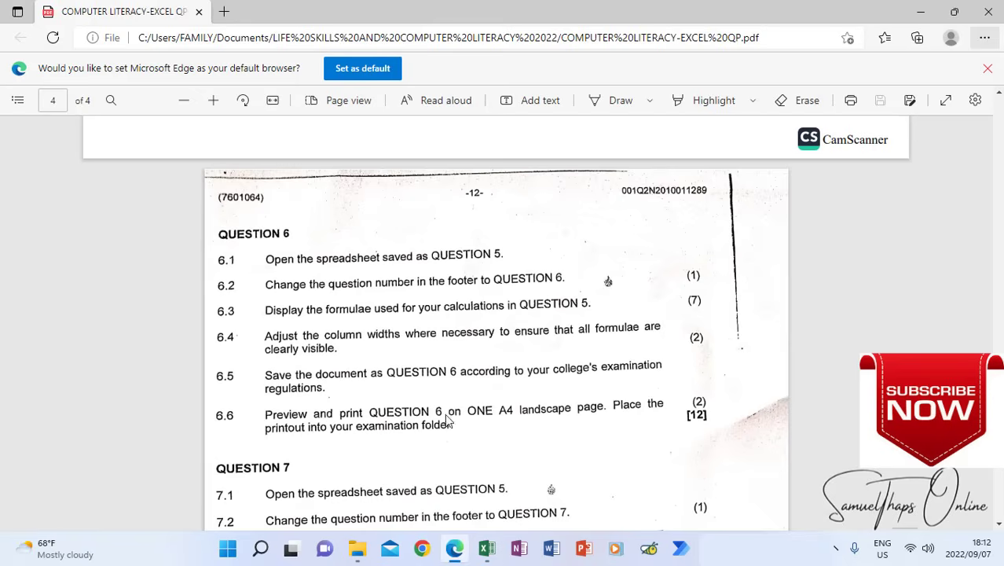
{"action": "scroll", "coordinate": [467, 375], "scroll_direction": "down", "scroll_amount": 5}
{"action": "scroll", "coordinate": [466, 375], "scroll_direction": "down", "scroll_amount": 2}
{"action": "scroll", "coordinate": [448, 368], "scroll_direction": "up", "scroll_amount": 4}
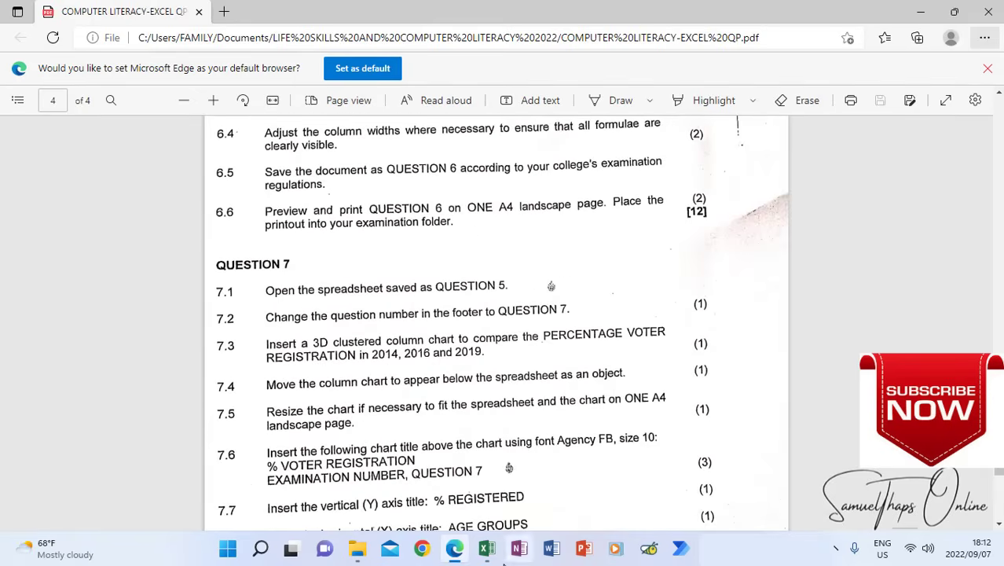
Close the QUESTION 6 workbook, open QUESTION 5.xlsx from the LIFE SKILLS AND COMPUTER LITERACY 2022 folder and maximize its window
{"action": "left_click", "coordinate": [487, 550]}
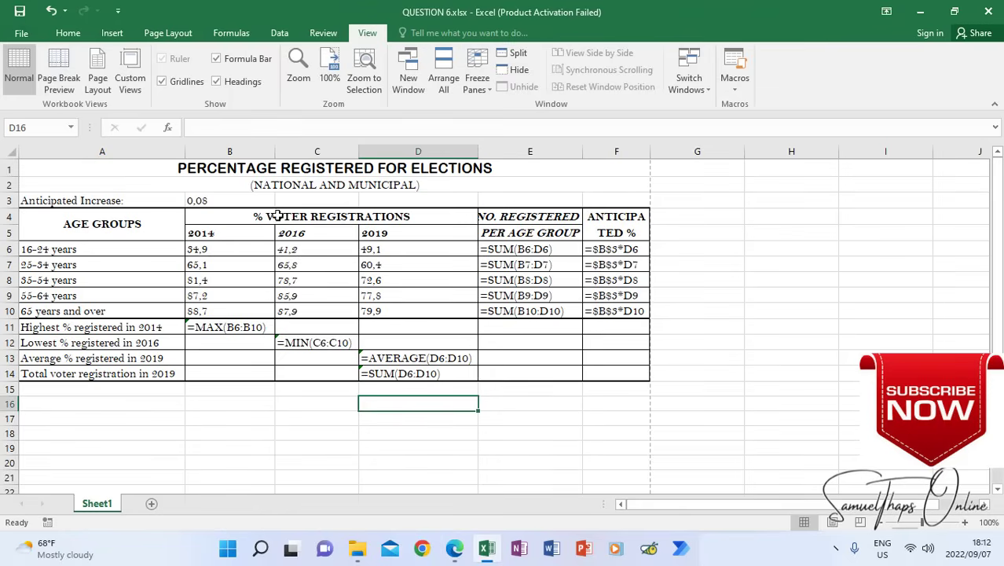
{"action": "left_click", "coordinate": [994, 12]}
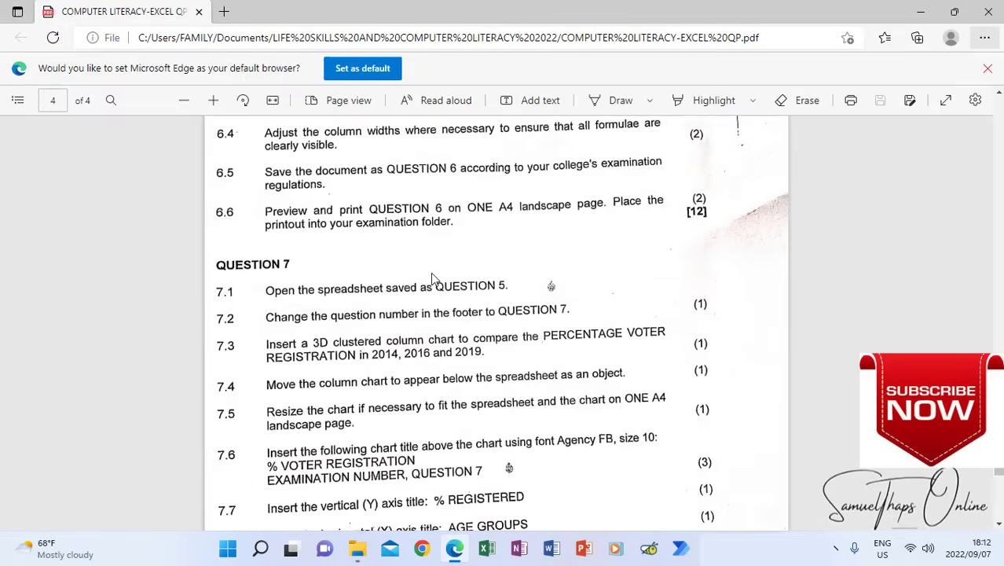
{"action": "left_click", "coordinate": [358, 550]}
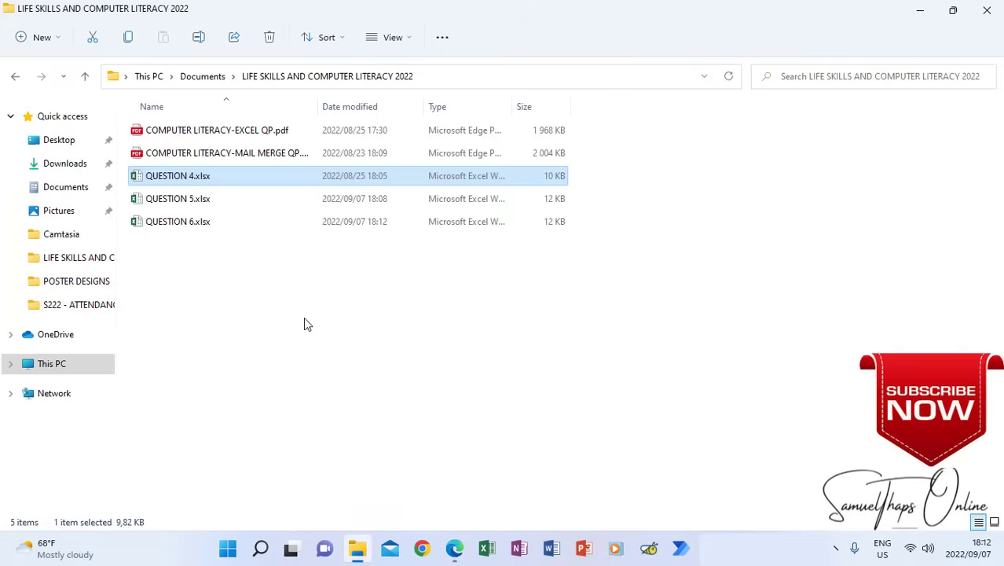
{"action": "left_click", "coordinate": [180, 203]}
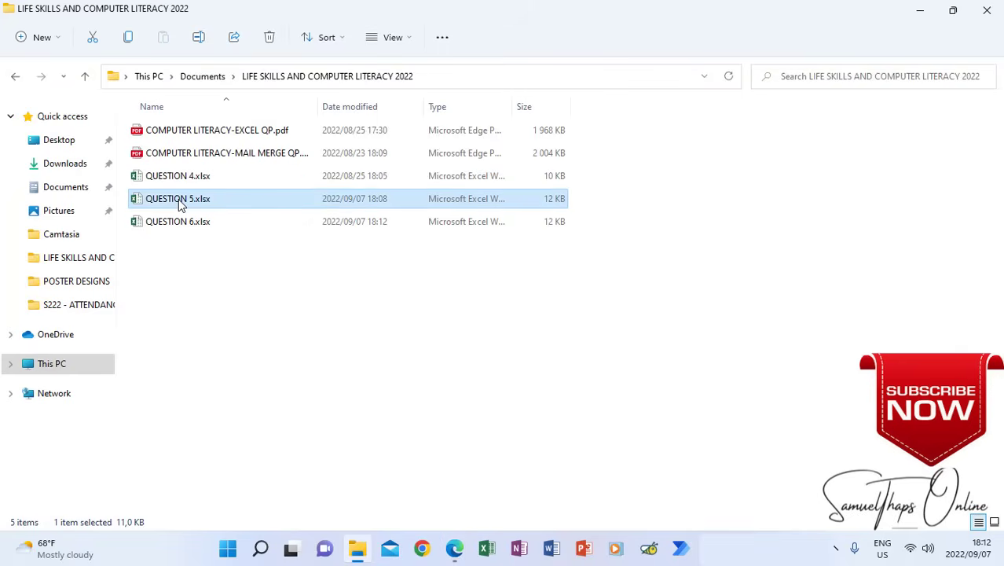
{"action": "double_click", "coordinate": [180, 199]}
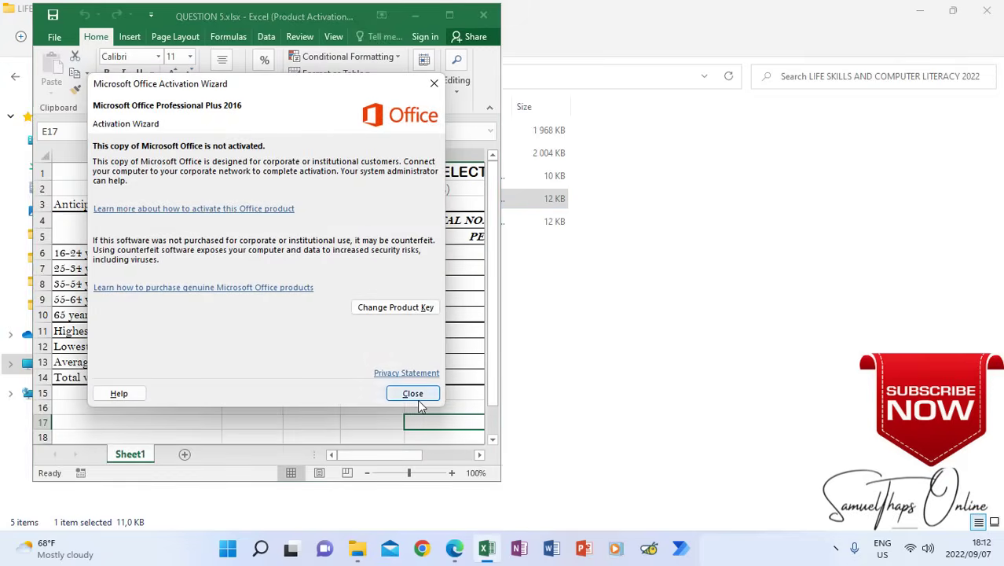
{"action": "left_click", "coordinate": [418, 395]}
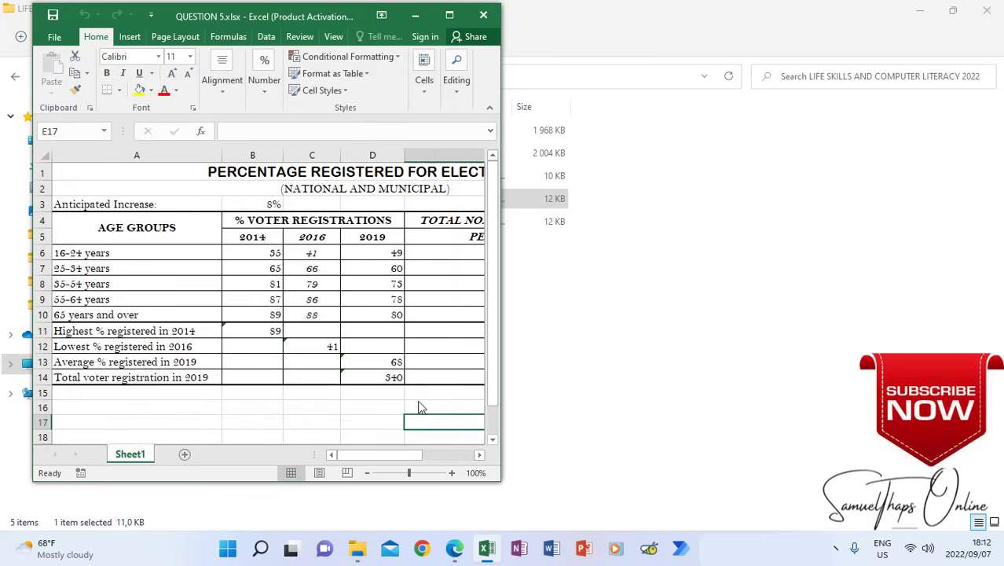
{"action": "left_click", "coordinate": [449, 14]}
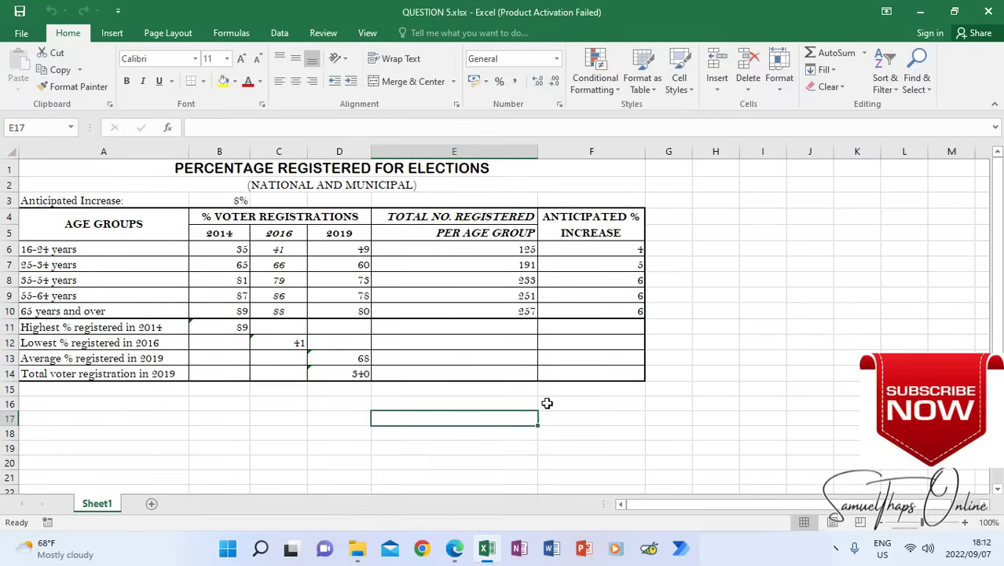
{"action": "left_click", "coordinate": [586, 418]}
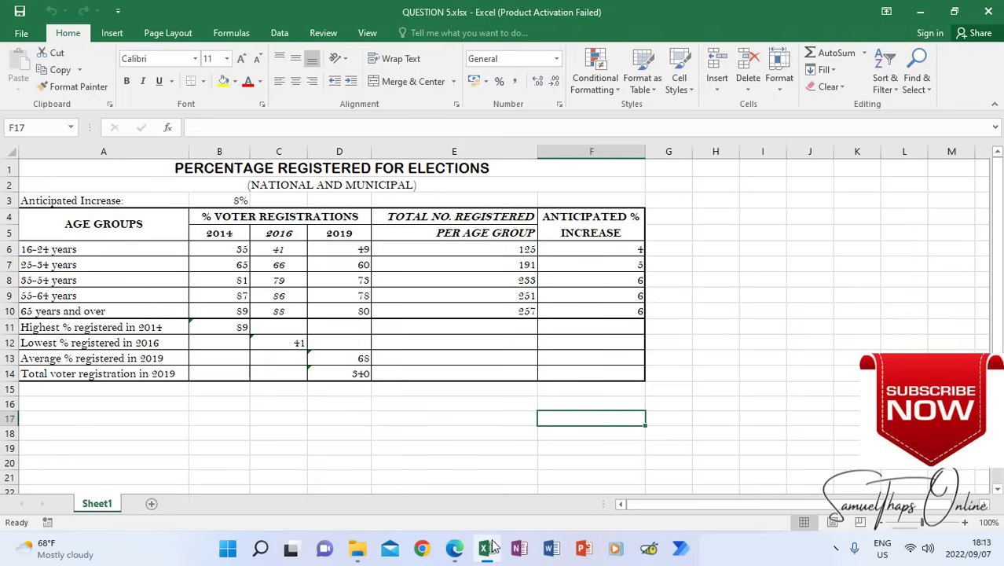
Check the footer instruction in the exam paper and change the worksheet's centre footer to QUESTION 7
{"action": "mouse_move", "coordinate": [489, 554]}
{"action": "left_click", "coordinate": [456, 550]}
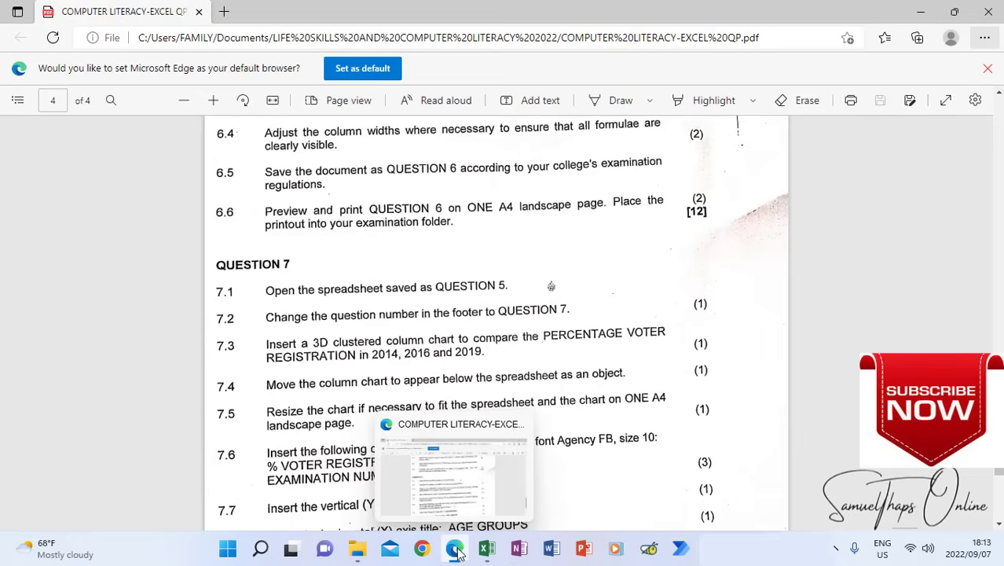
{"action": "left_click", "coordinate": [484, 552]}
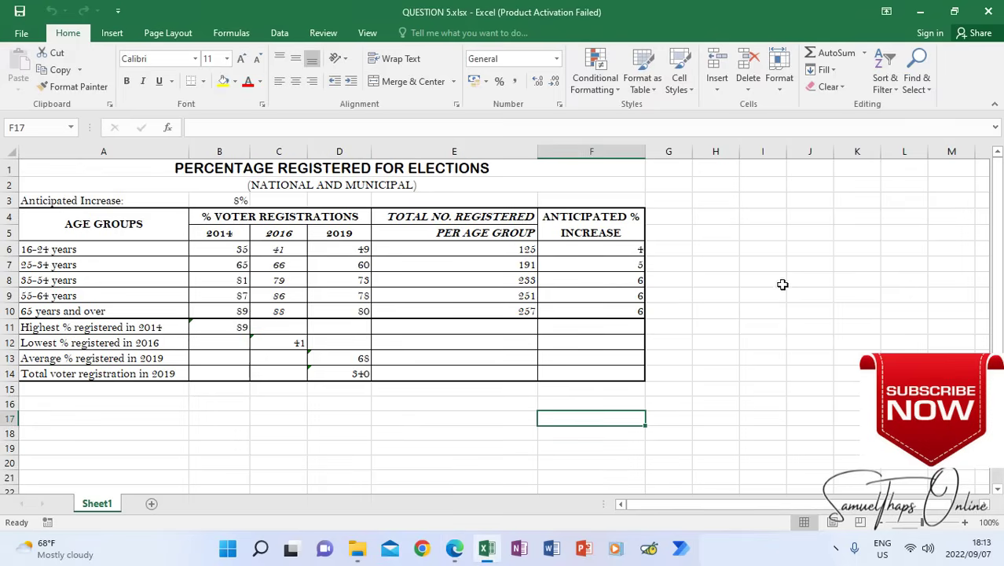
{"action": "left_click", "coordinate": [110, 33]}
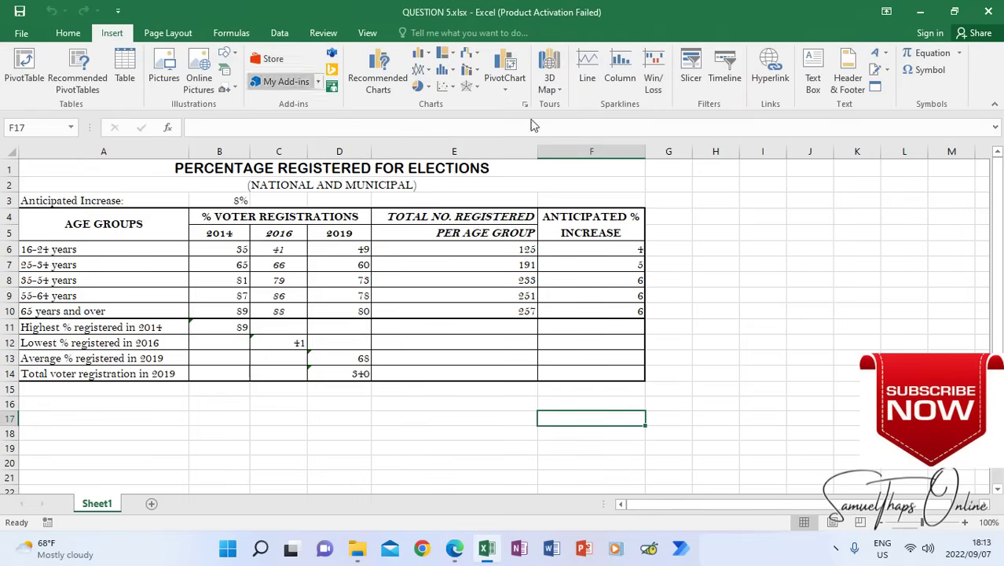
{"action": "left_click", "coordinate": [847, 83]}
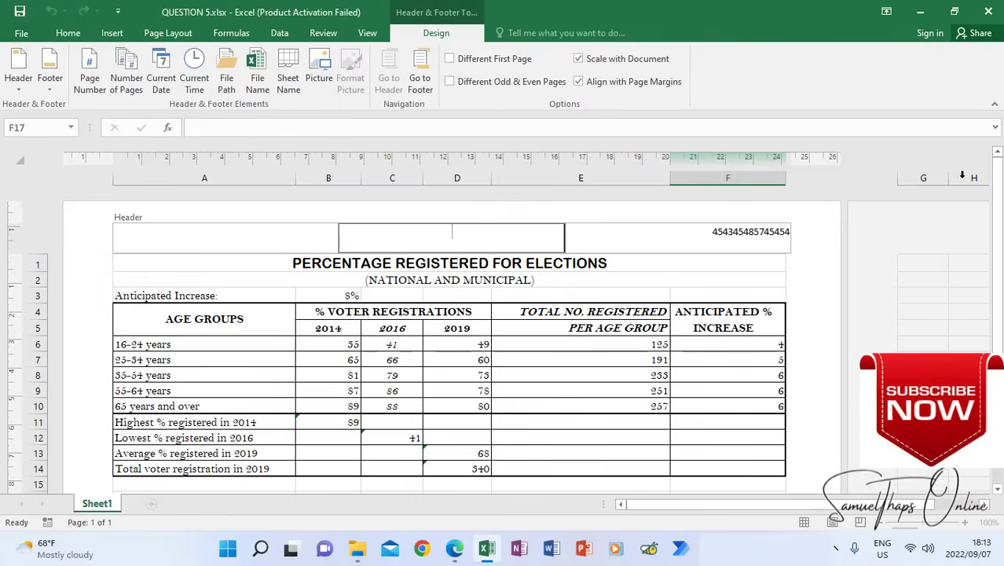
{"action": "left_click", "coordinate": [746, 233]}
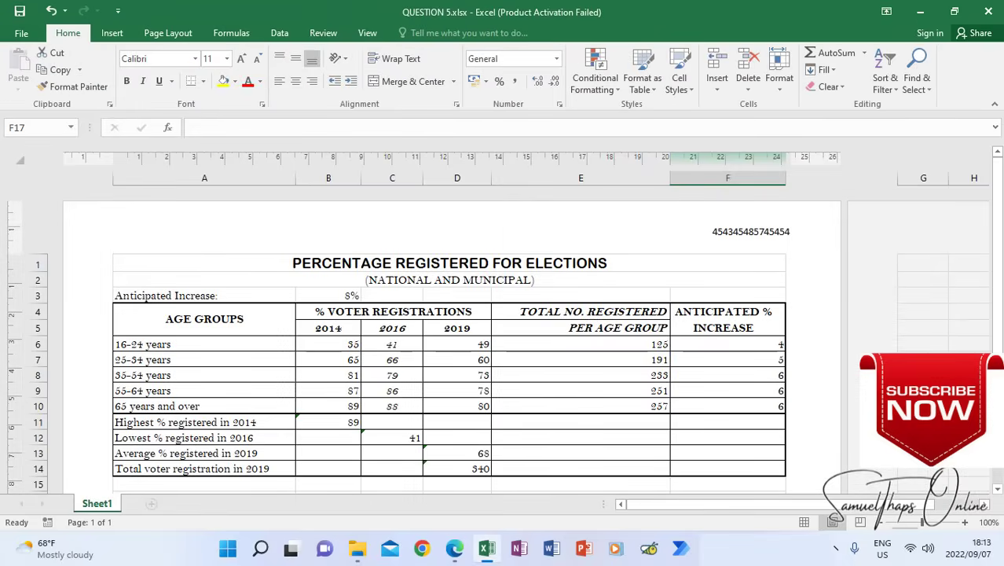
{"action": "scroll", "coordinate": [451, 338], "scroll_direction": "down", "scroll_amount": 2}
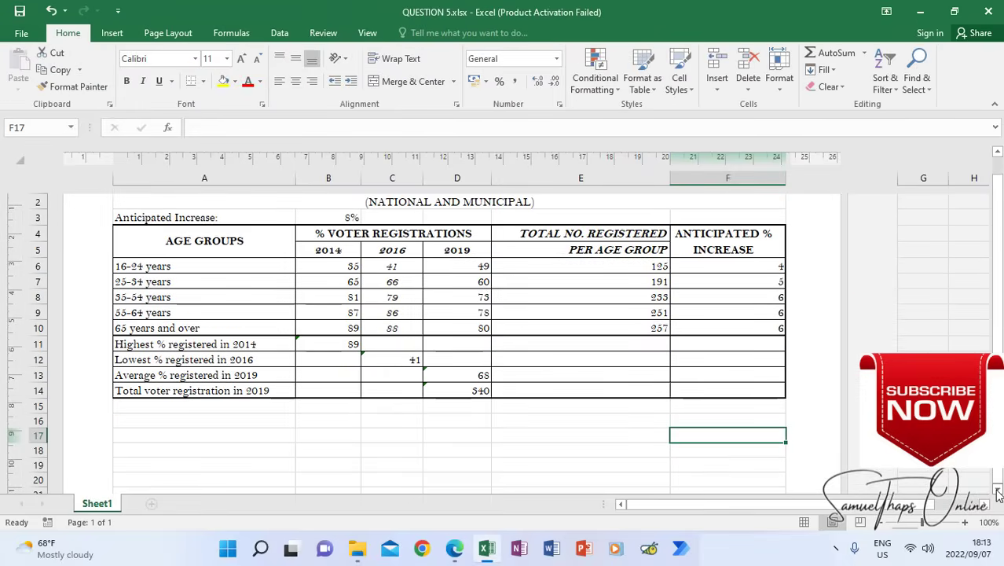
{"action": "scroll", "coordinate": [485, 467], "scroll_direction": "down", "scroll_amount": 6}
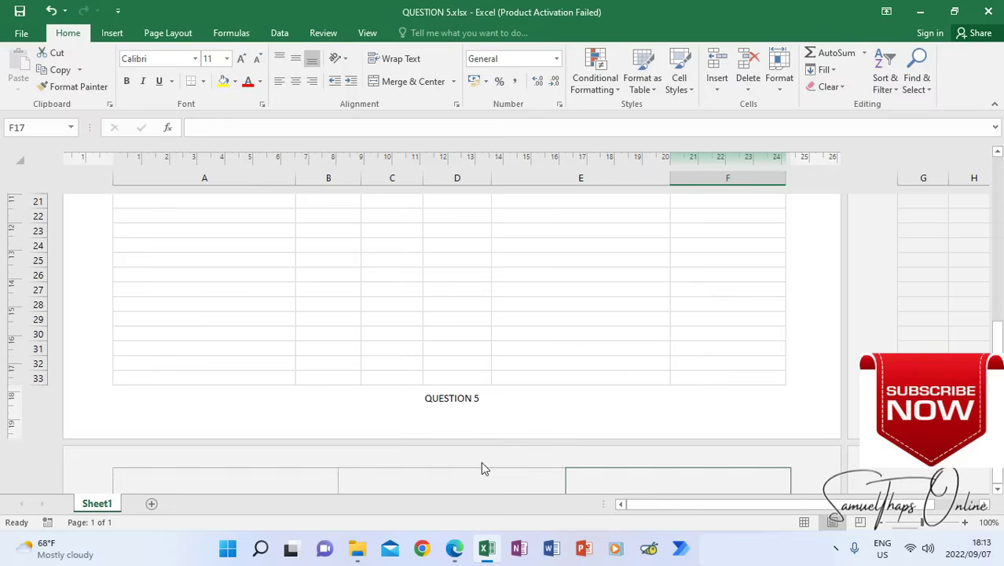
{"action": "left_click", "coordinate": [484, 398]}
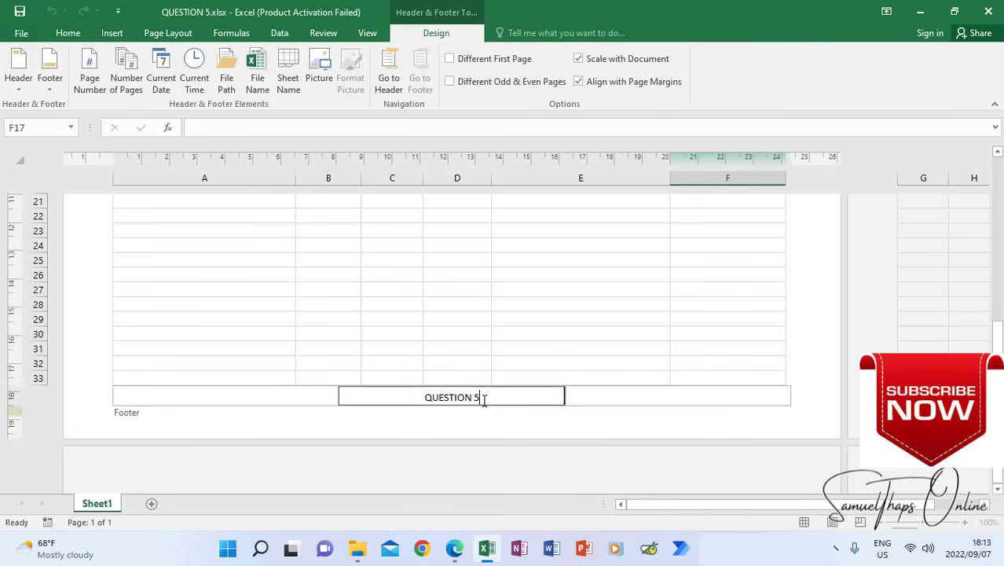
{"action": "key", "text": "BackSpace"}
{"action": "type", "text": "7"}
{"action": "left_click", "coordinate": [523, 267]}
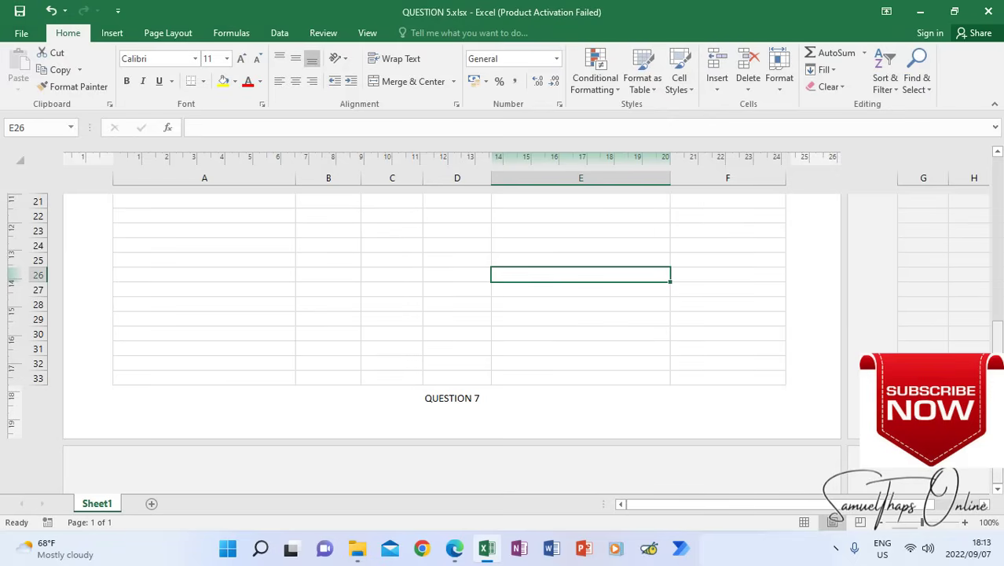
{"action": "scroll", "coordinate": [910, 262], "scroll_direction": "up", "scroll_amount": 7}
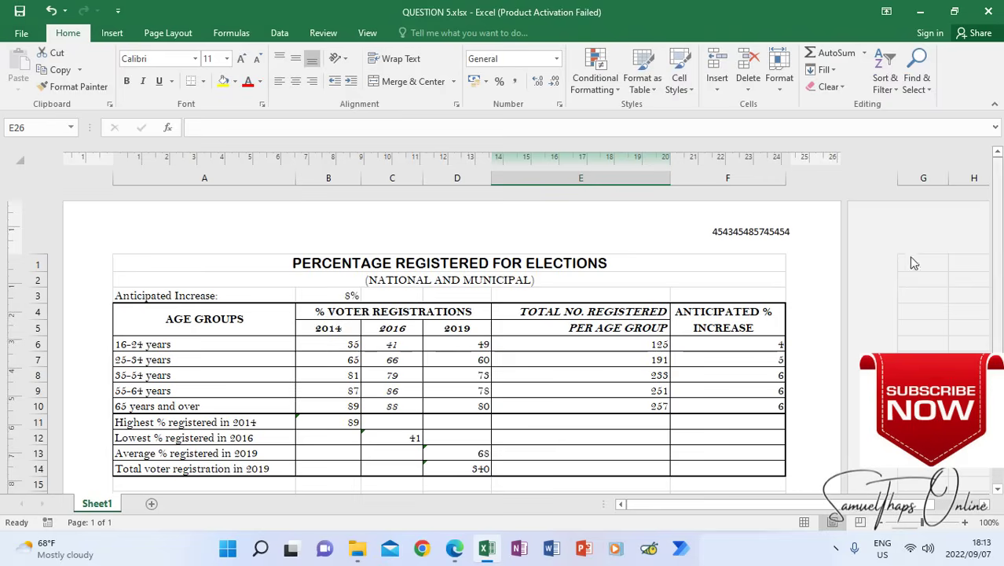
Insert a 3-D clustered bar chart from the age groups and voter registration data in A4:D10
{"action": "left_click", "coordinate": [454, 548]}
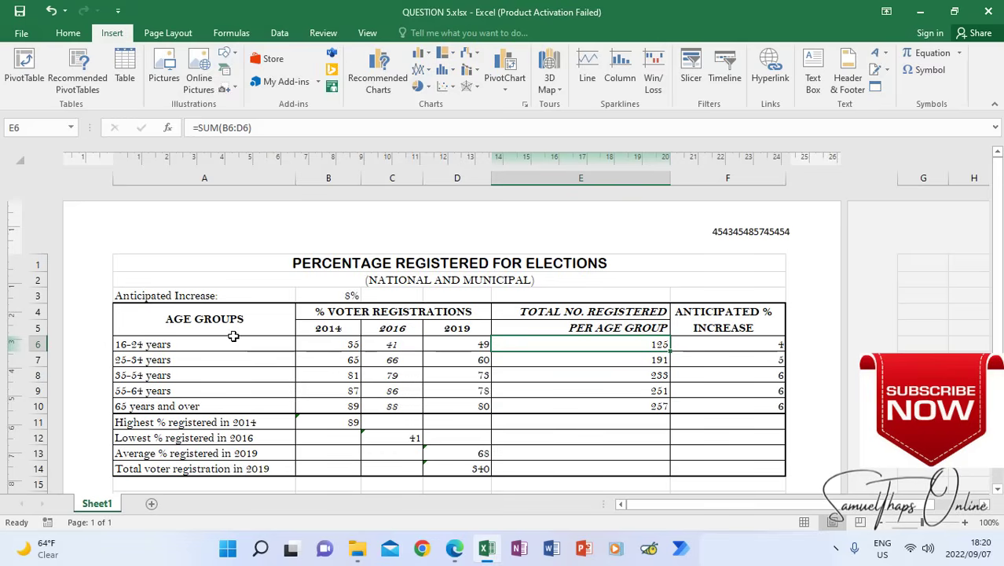
{"action": "mouse_move", "coordinate": [198, 316]}
{"action": "left_mouse_down"}
{"action": "mouse_move", "coordinate": [330, 332]}
{"action": "mouse_move", "coordinate": [376, 363]}
{"action": "mouse_move", "coordinate": [394, 404]}
{"action": "left_mouse_up"}
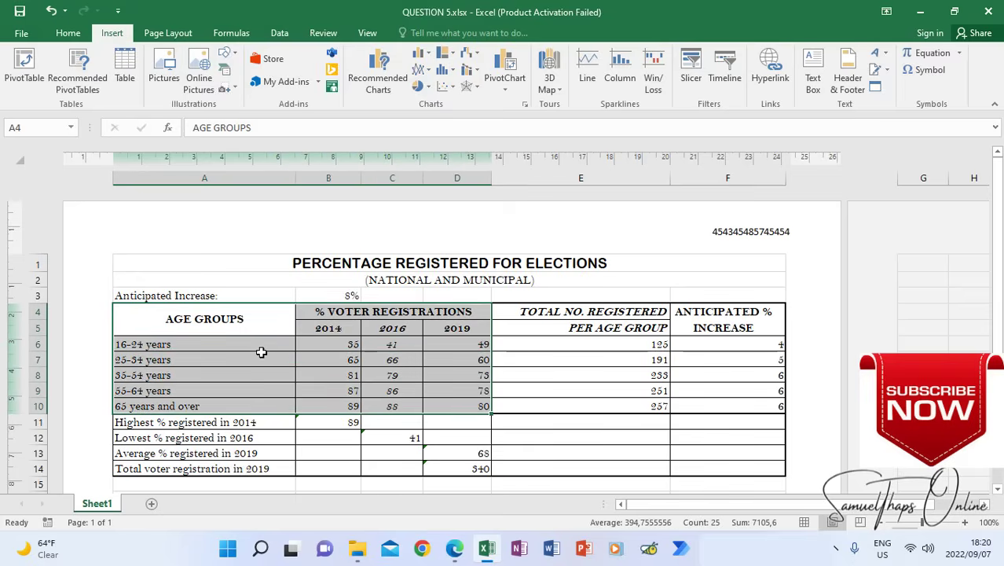
{"action": "left_click", "coordinate": [428, 60]}
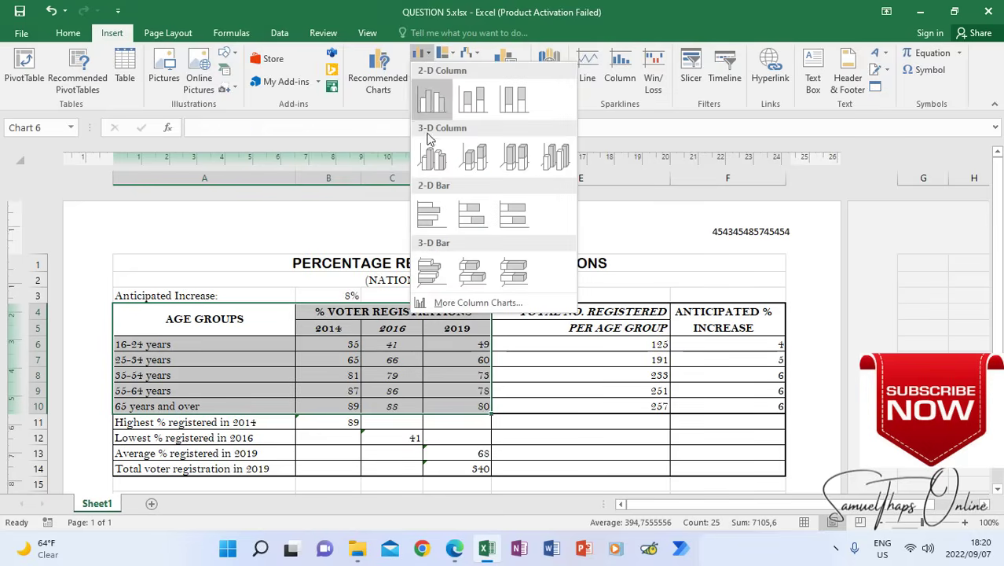
{"action": "left_click", "coordinate": [430, 272]}
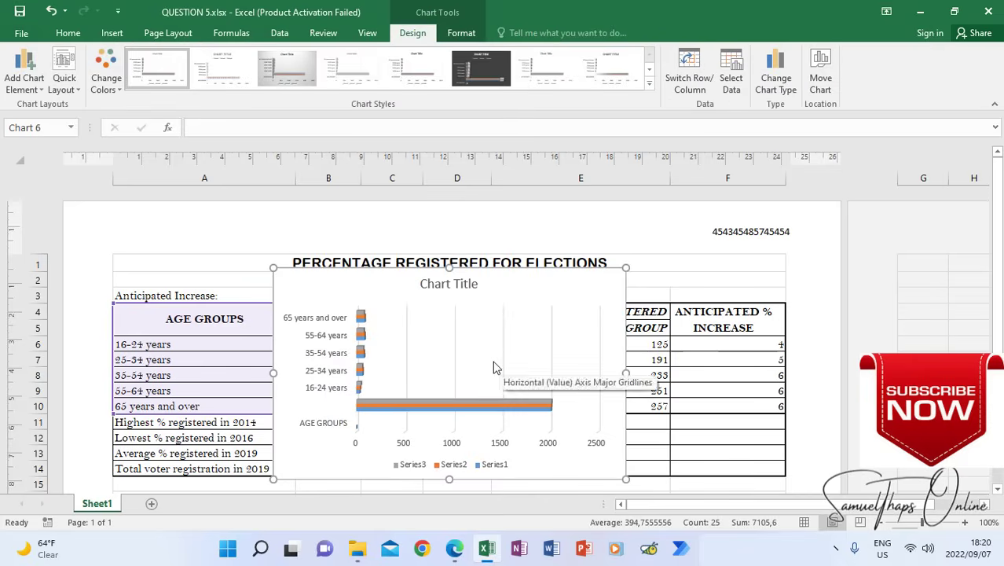
Check the Question 7 chart instructions in the exam paper, return to the worksheet and deselect the chart
{"action": "left_click", "coordinate": [455, 550]}
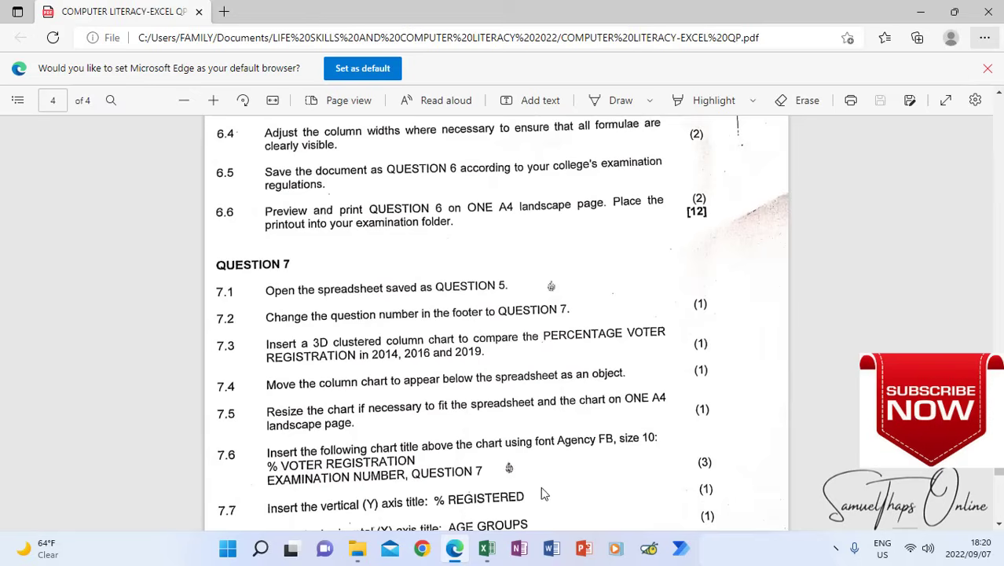
{"action": "left_click", "coordinate": [487, 548]}
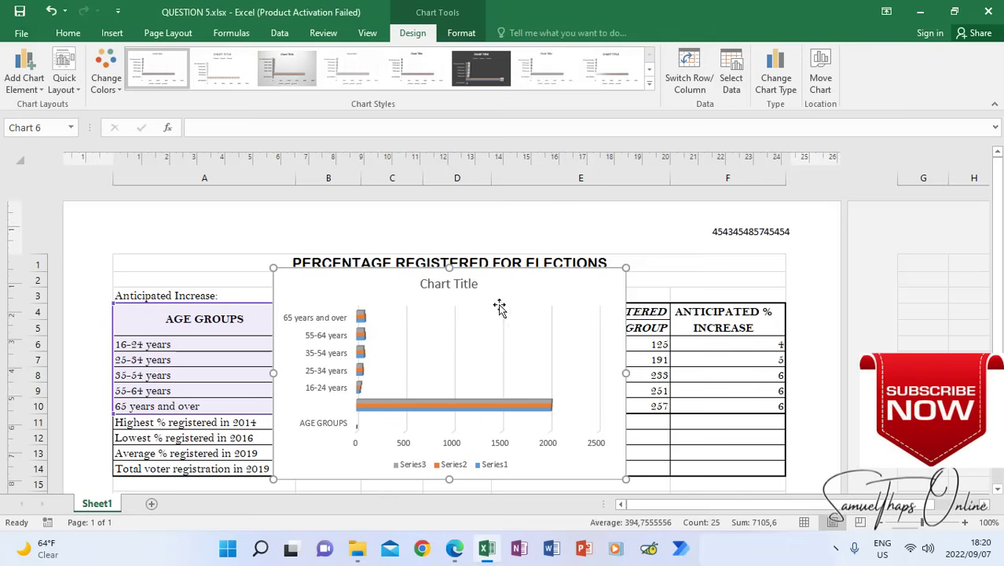
{"action": "left_click", "coordinate": [753, 280]}
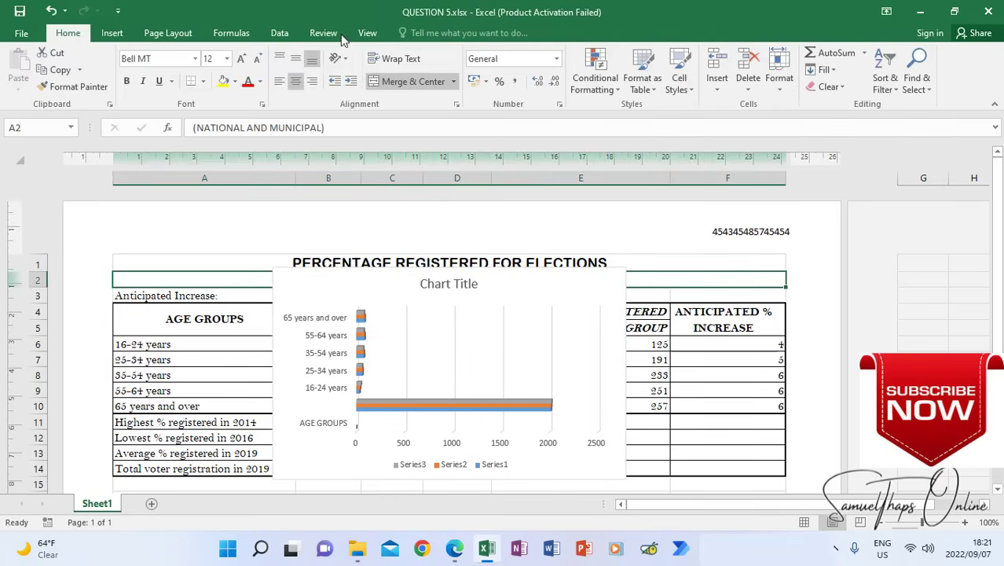
Switch the worksheet to Normal view and select an empty cell beside the table
{"action": "left_click", "coordinate": [367, 33]}
{"action": "left_click", "coordinate": [19, 70]}
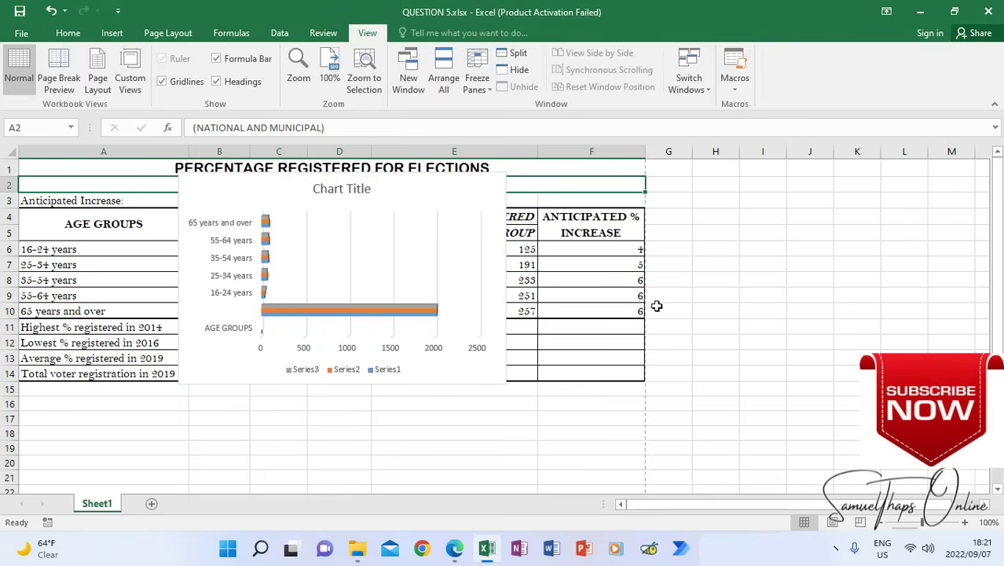
{"action": "left_click", "coordinate": [759, 261]}
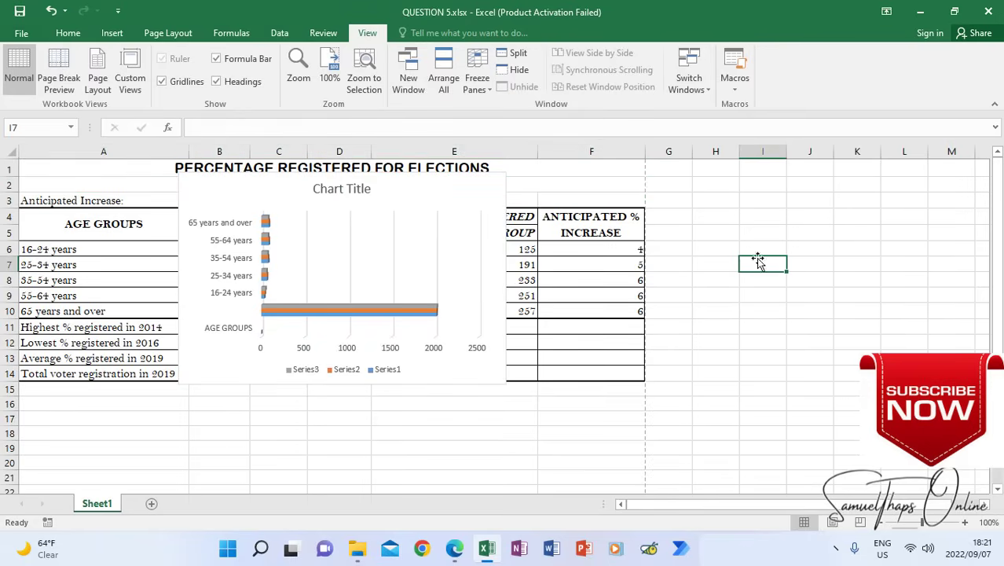
Move the chart off the data to directly below the table, starting at row 15, and deselect it
{"action": "left_click", "coordinate": [461, 184]}
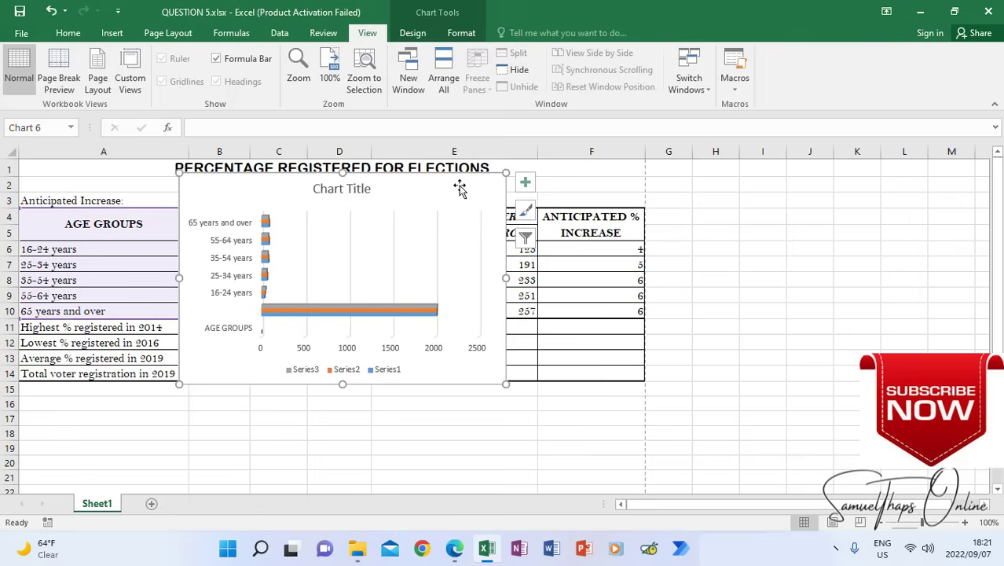
{"action": "mouse_move", "coordinate": [460, 188]}
{"action": "left_mouse_down"}
{"action": "mouse_move", "coordinate": [453, 206]}
{"action": "mouse_move", "coordinate": [471, 298]}
{"action": "mouse_move", "coordinate": [373, 385]}
{"action": "mouse_move", "coordinate": [334, 404]}
{"action": "mouse_move", "coordinate": [302, 399]}
{"action": "left_mouse_up"}
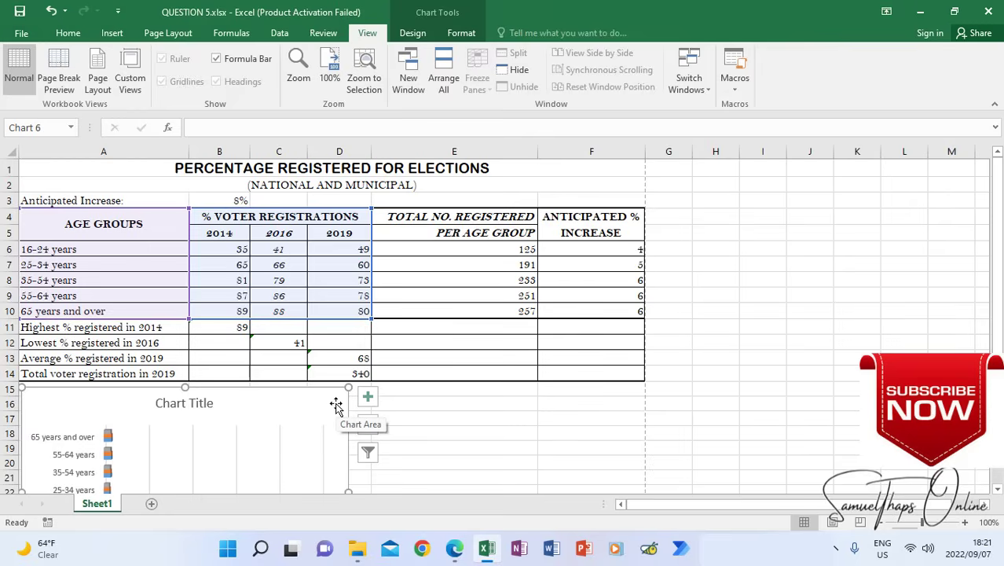
{"action": "mouse_move", "coordinate": [320, 403]}
{"action": "left_mouse_down"}
{"action": "mouse_move", "coordinate": [393, 402]}
{"action": "mouse_move", "coordinate": [339, 399]}
{"action": "left_mouse_up"}
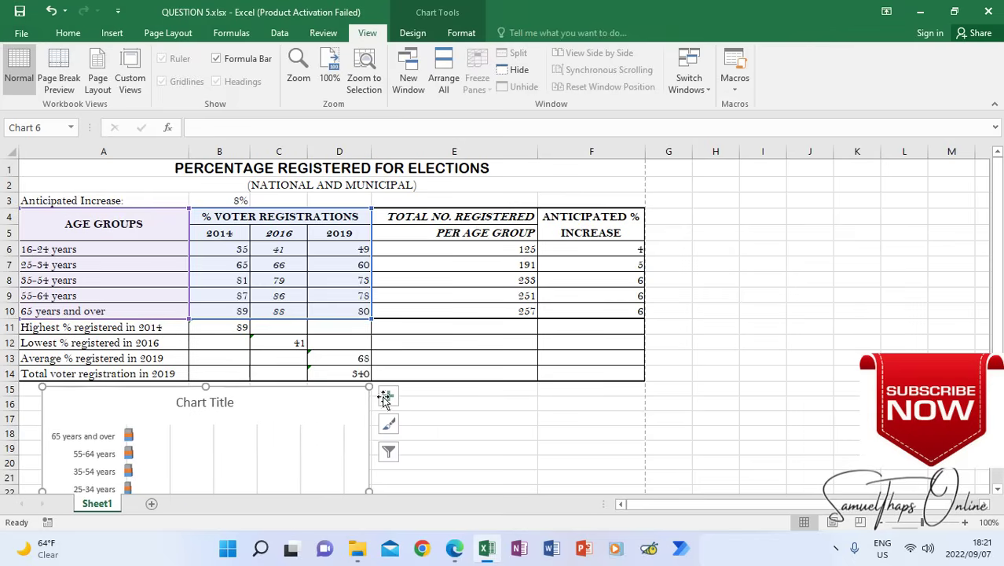
{"action": "left_click_drag", "start_coordinate": [1000, 260], "coordinate": [1000, 269]}
{"action": "left_click_drag", "start_coordinate": [996, 341], "coordinate": [999, 345]}
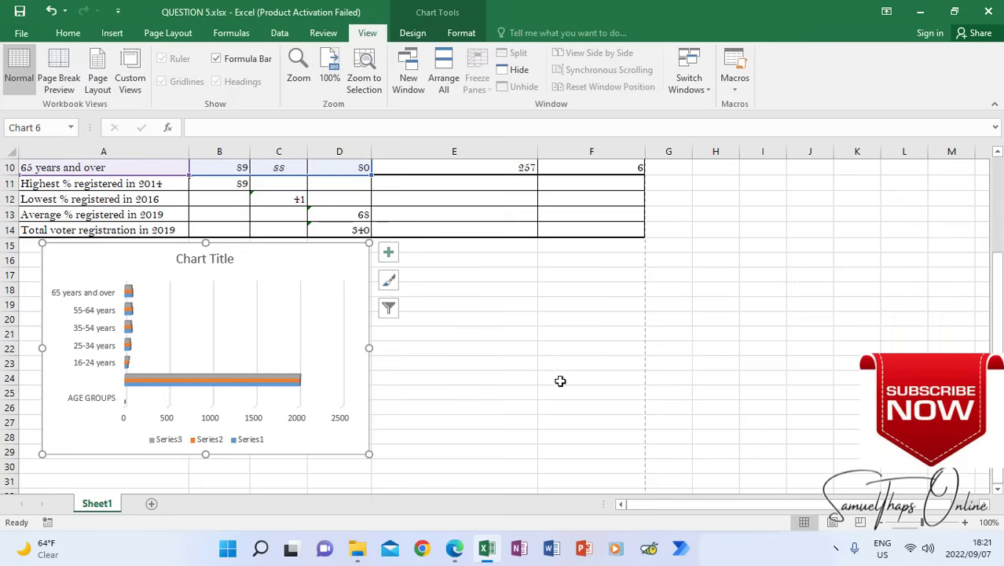
{"action": "left_click", "coordinate": [504, 362]}
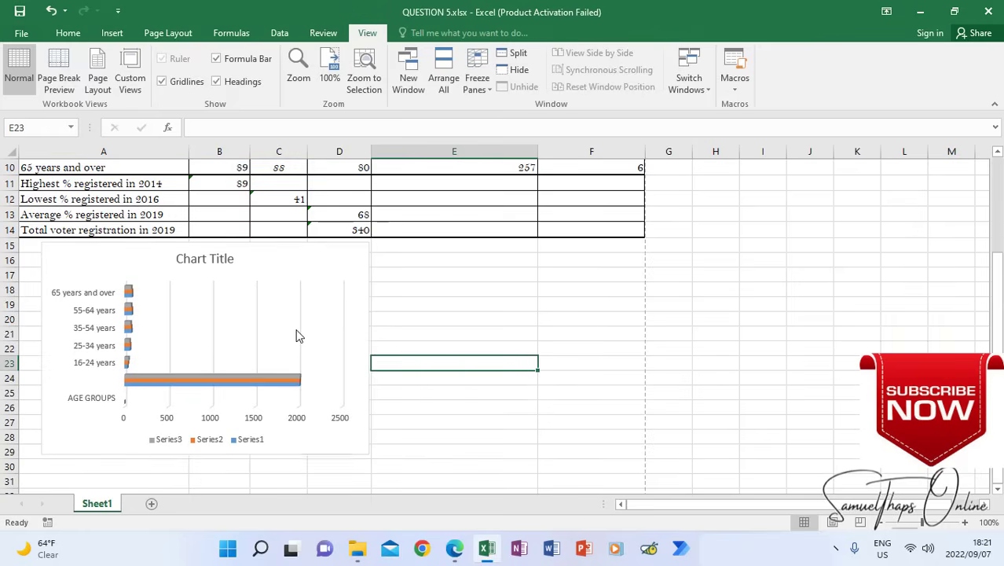
Check the chart resizing instruction in the exam paper and preview how the table and chart fit on the printed page
{"action": "left_click", "coordinate": [455, 547]}
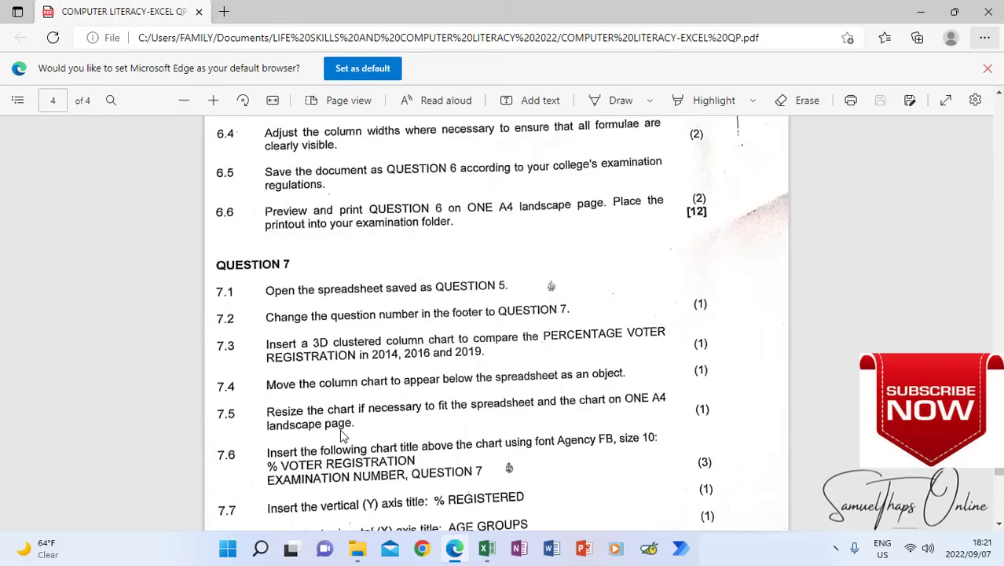
{"action": "left_click", "coordinate": [487, 548]}
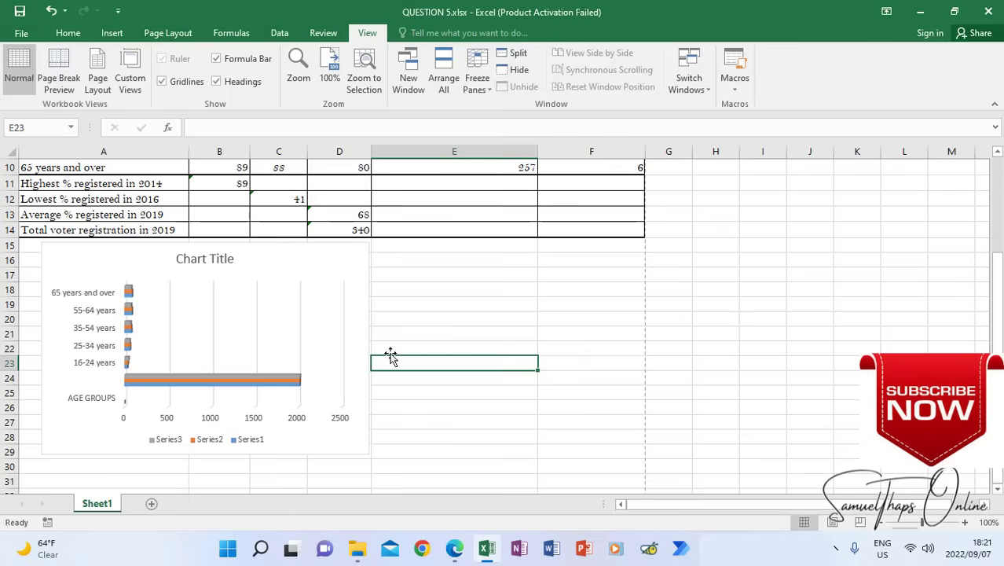
{"action": "left_click", "coordinate": [535, 305]}
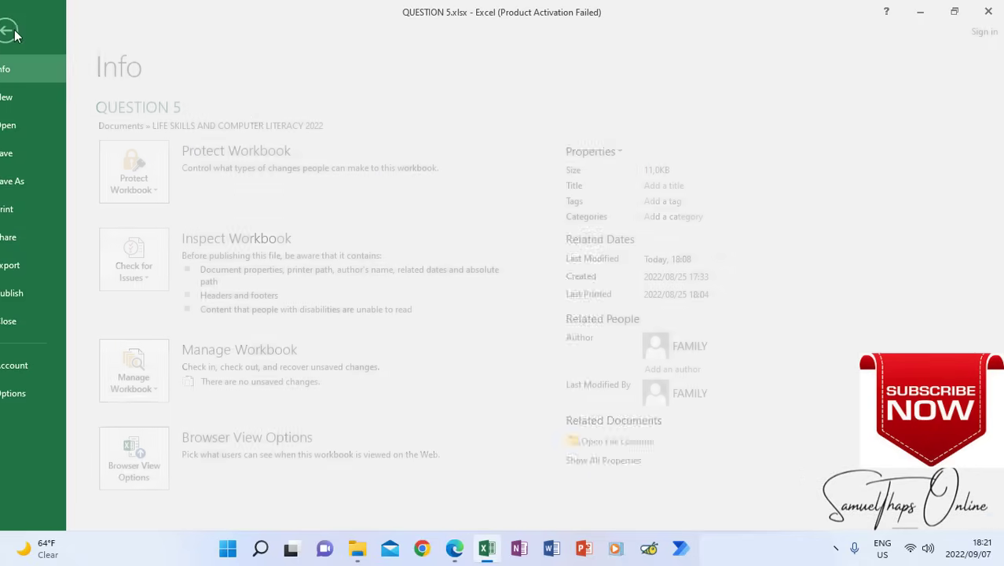
{"action": "left_click", "coordinate": [21, 33]}
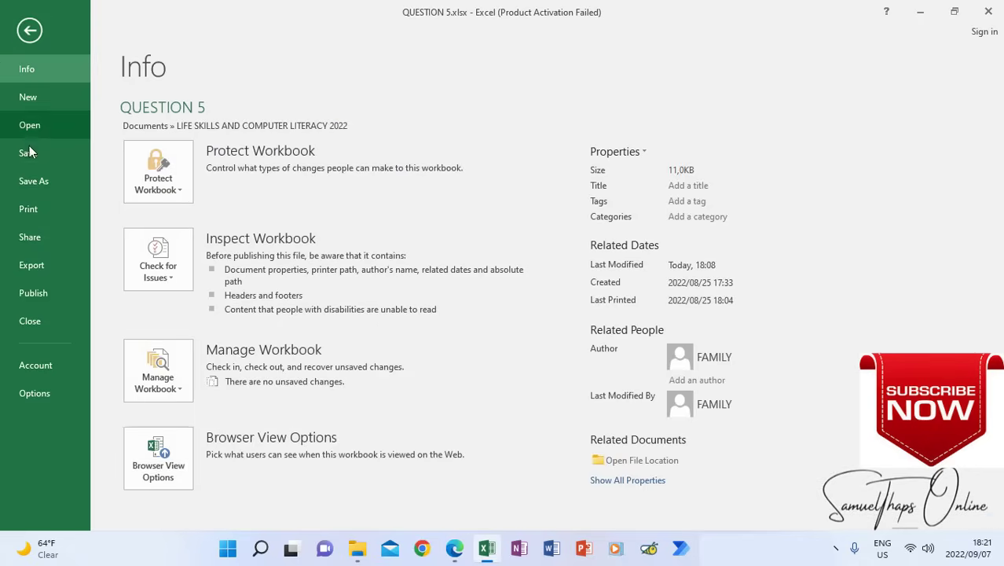
{"action": "left_click", "coordinate": [37, 205]}
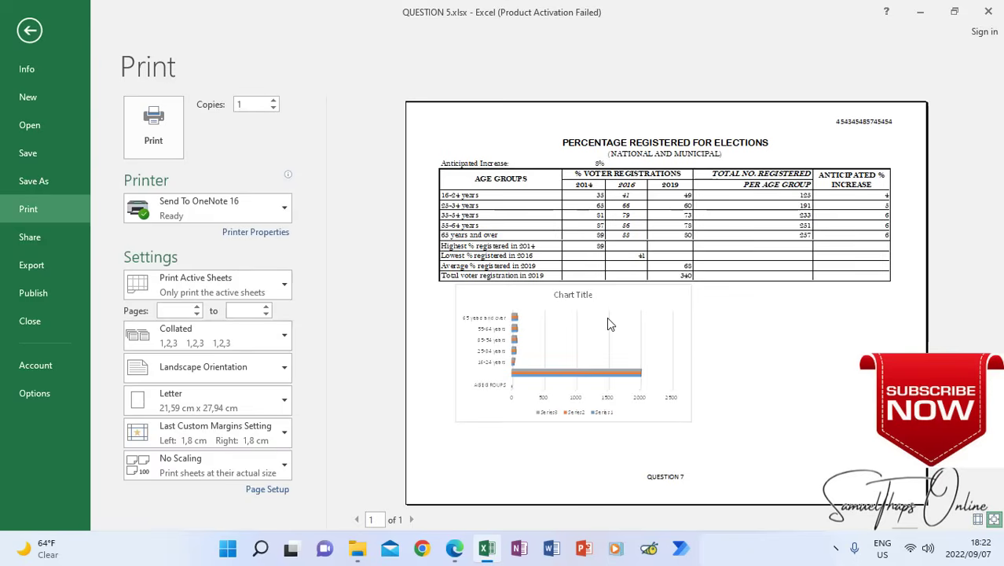
{"action": "left_click", "coordinate": [30, 30]}
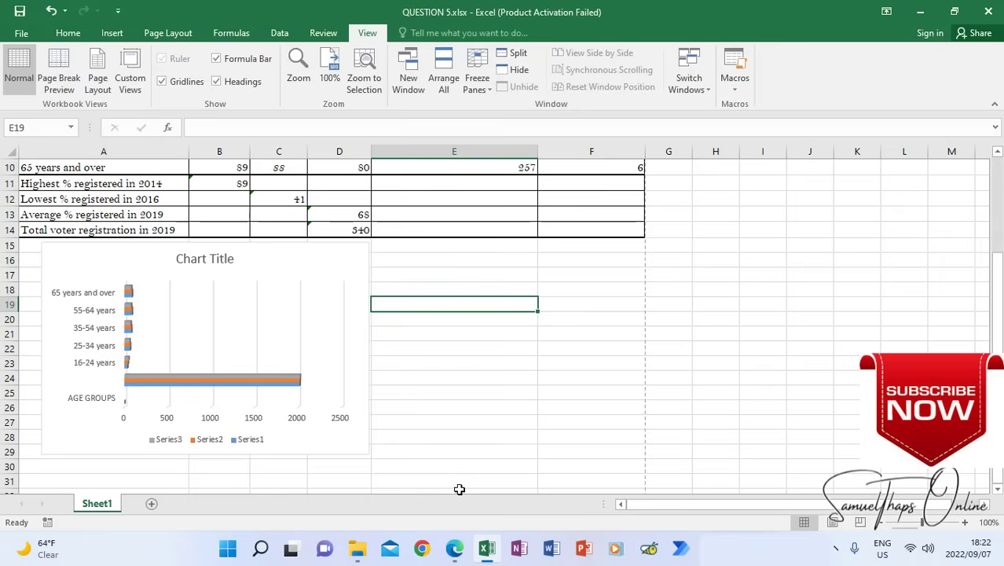
Resize and align the chart below the table so it spans columns A to F and rows 15 to 30
{"action": "left_click", "coordinate": [303, 330]}
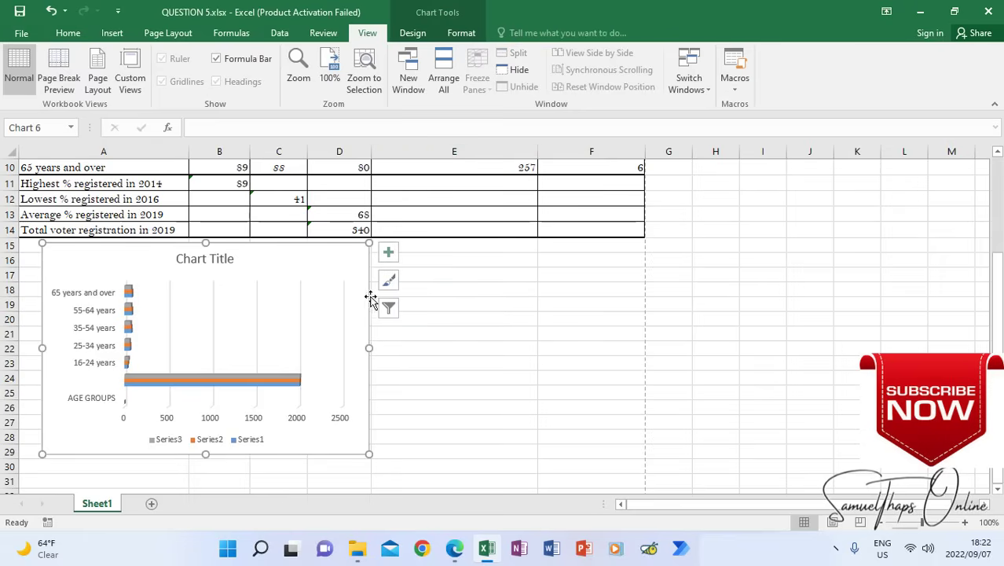
{"action": "left_click_drag", "start_coordinate": [369, 347], "coordinate": [636, 348]}
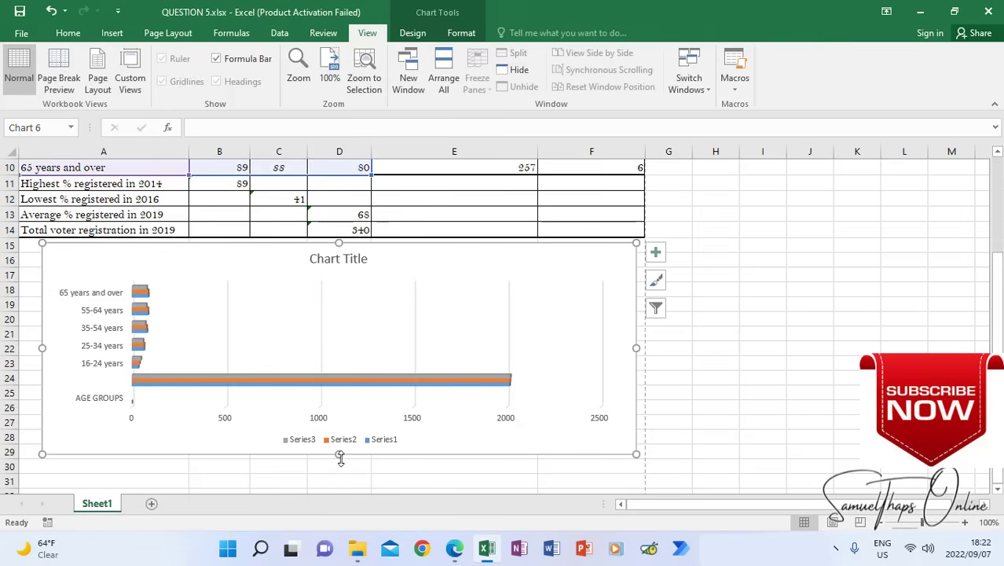
{"action": "left_click_drag", "start_coordinate": [339, 454], "coordinate": [339, 475]}
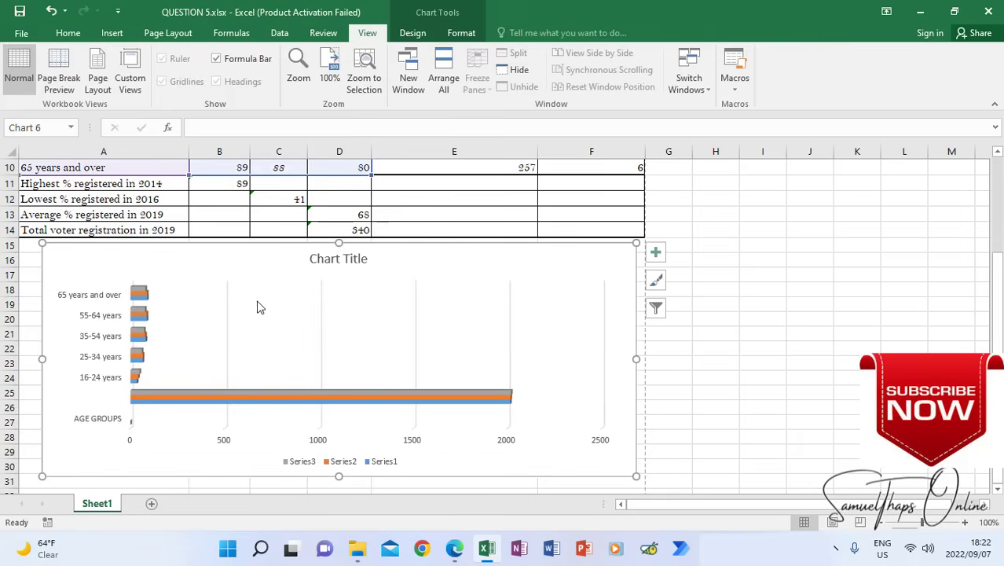
{"action": "left_click_drag", "start_coordinate": [590, 253], "coordinate": [567, 249]}
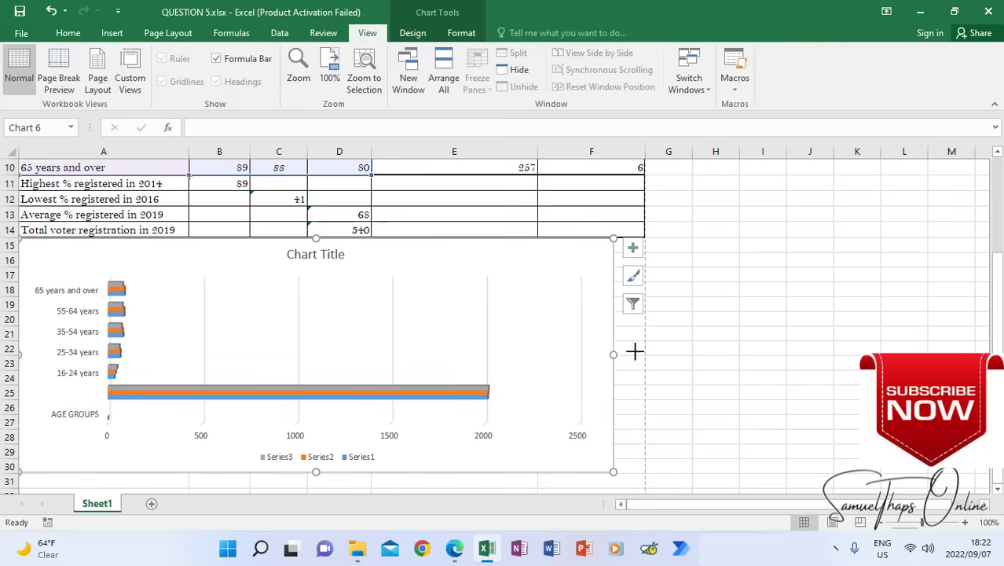
{"action": "left_click_drag", "start_coordinate": [635, 351], "coordinate": [707, 346]}
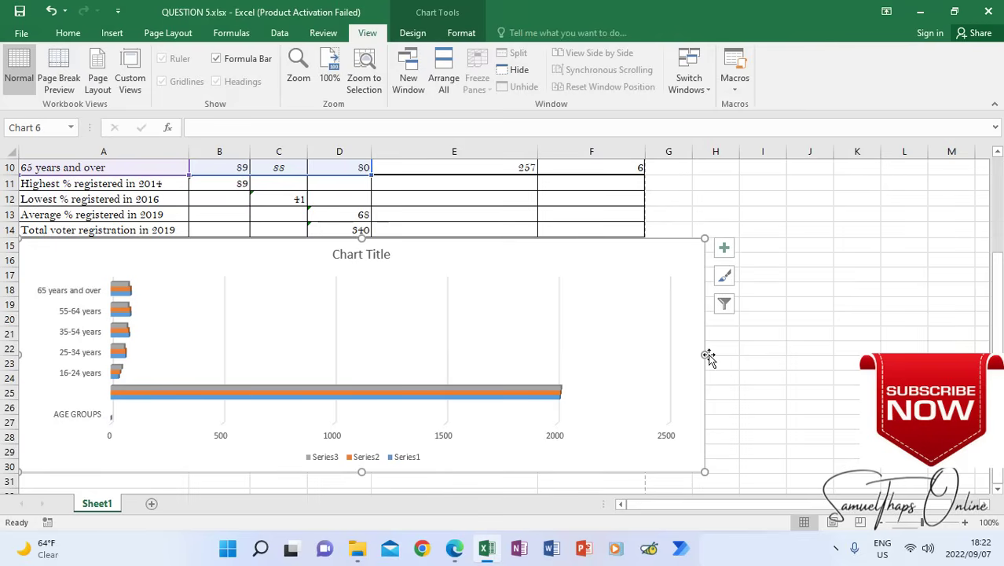
{"action": "left_click_drag", "start_coordinate": [704, 353], "coordinate": [643, 353]}
{"action": "scroll", "coordinate": [605, 338], "scroll_direction": "down", "scroll_amount": 2}
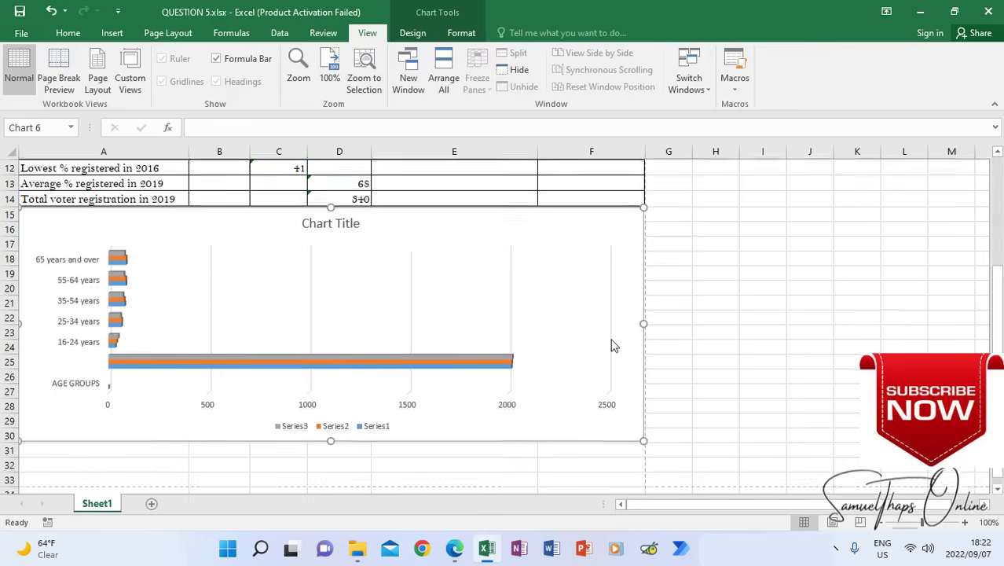
{"action": "scroll", "coordinate": [550, 404], "scroll_direction": "up", "scroll_amount": 1}
{"action": "scroll", "coordinate": [554, 410], "scroll_direction": "up", "scroll_amount": 2}
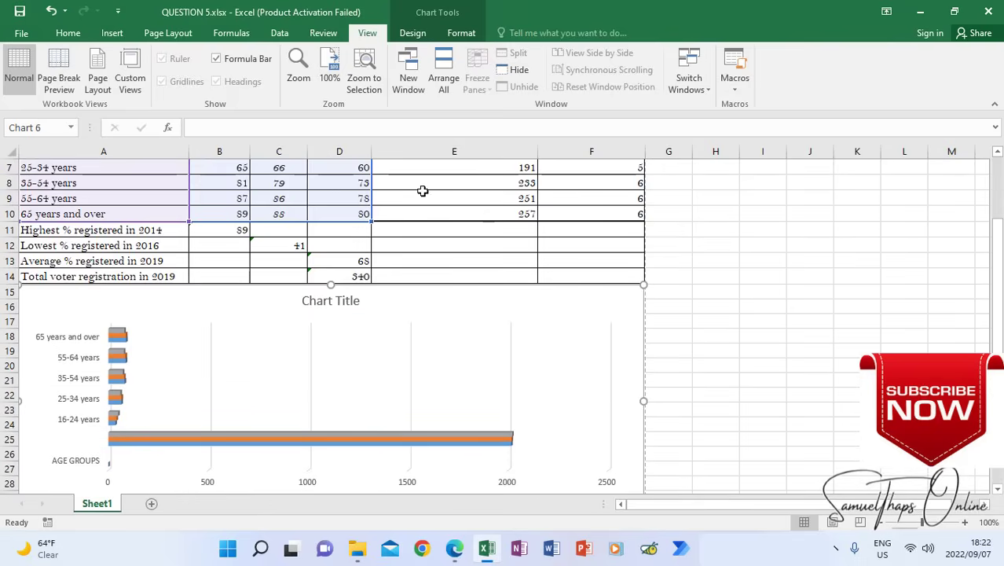
{"action": "left_click", "coordinate": [813, 260]}
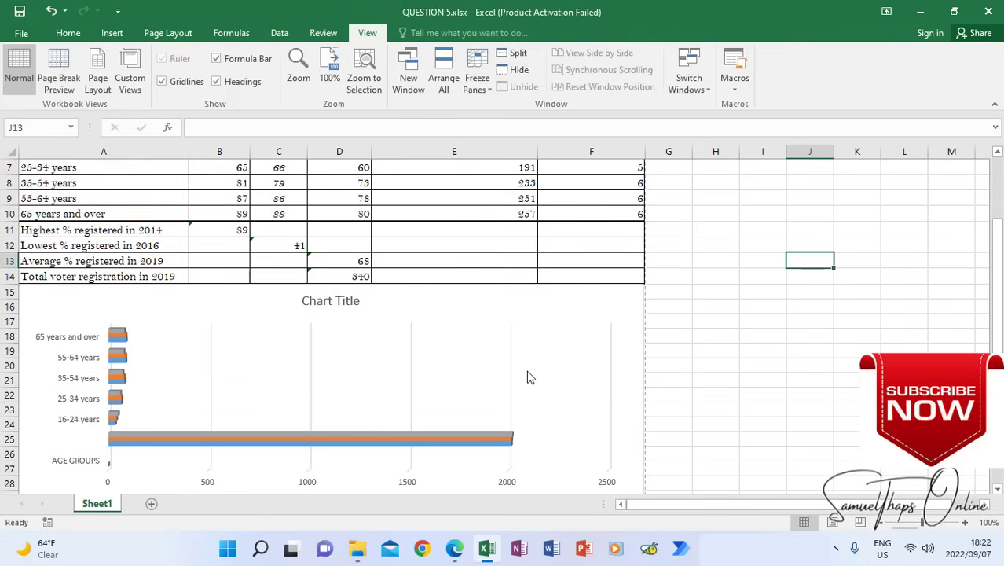
{"action": "scroll", "coordinate": [528, 377], "scroll_direction": "down", "scroll_amount": 2}
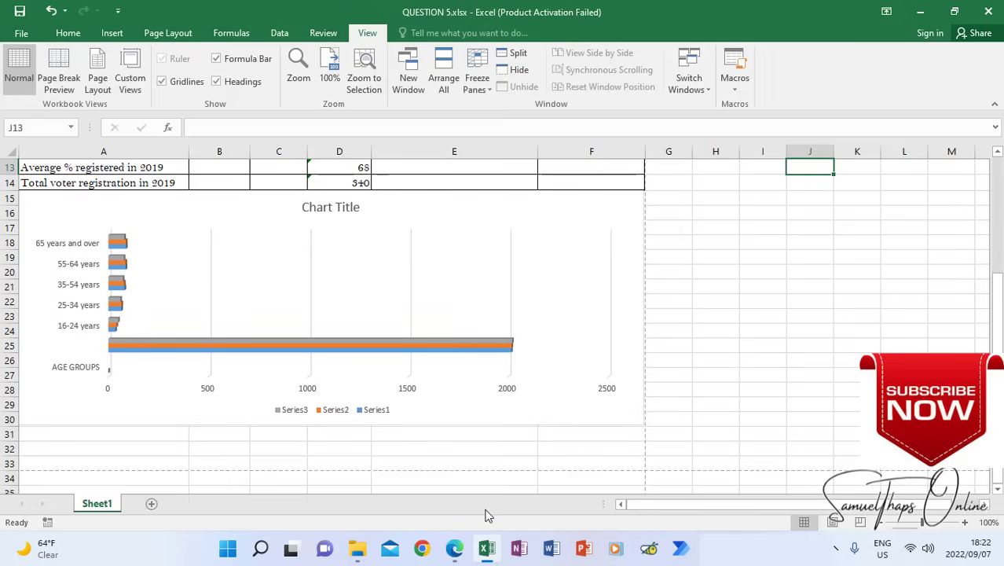
Check the chart title instruction 7.6 in the exam paper, return to the workbook and select the chart title
{"action": "mouse_move", "coordinate": [455, 551]}
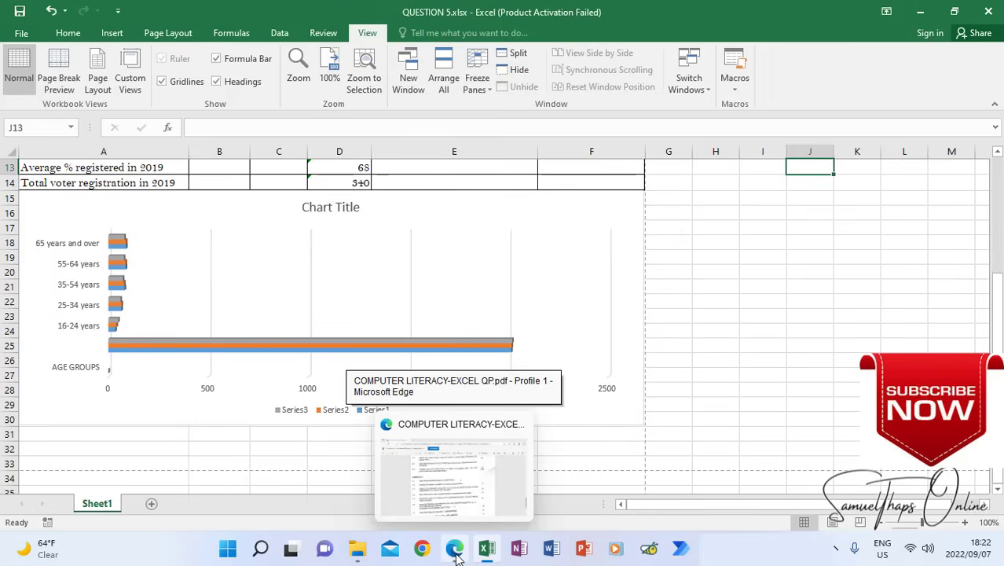
{"action": "left_click", "coordinate": [456, 552]}
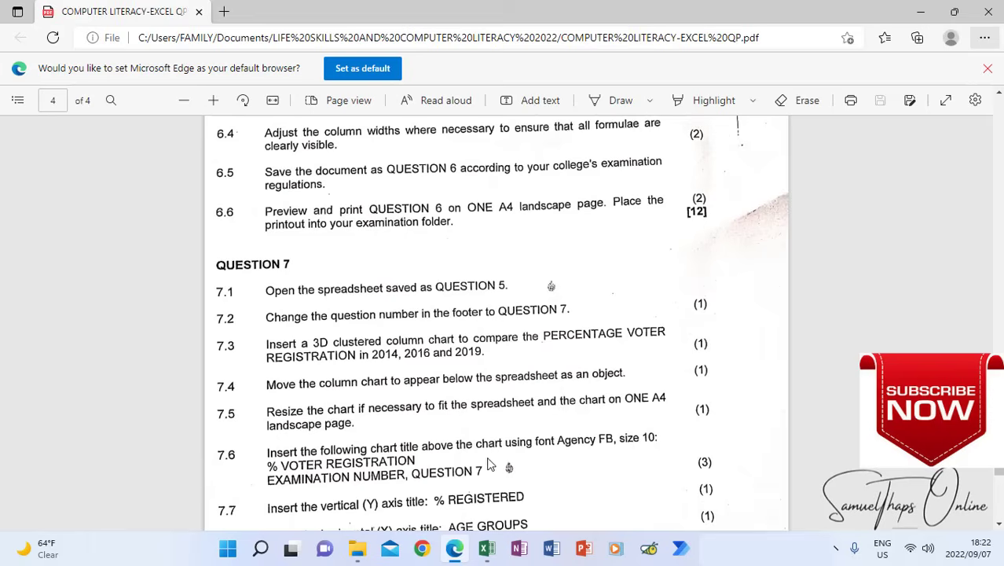
{"action": "left_click", "coordinate": [486, 548]}
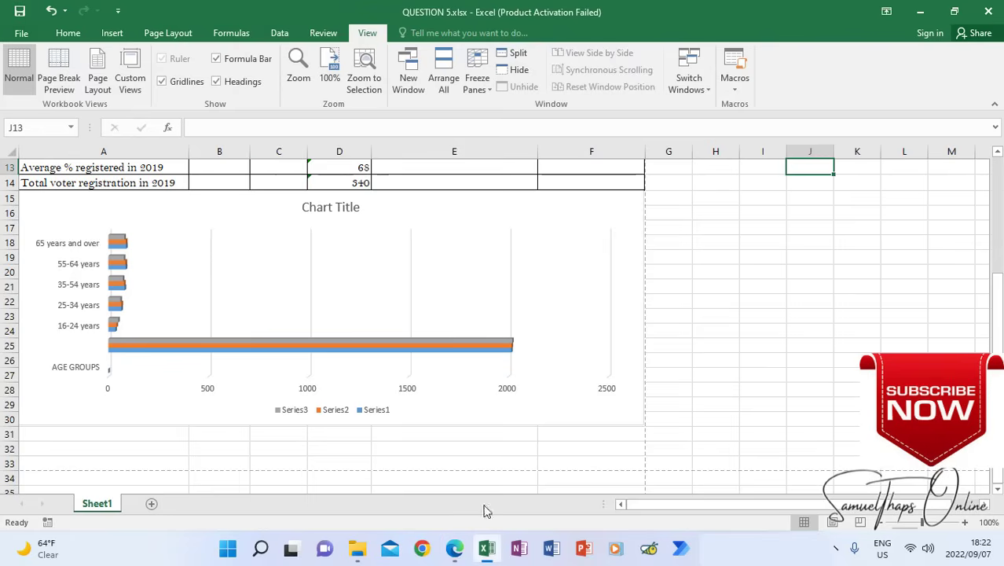
{"action": "left_click", "coordinate": [955, 13]}
{"action": "left_click", "coordinate": [363, 212]}
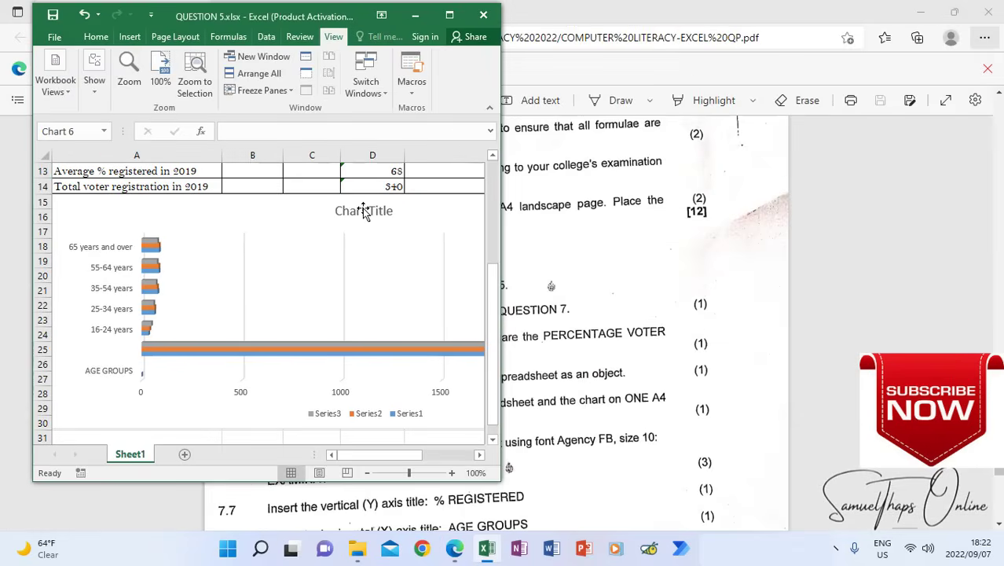
{"action": "left_click_drag", "start_coordinate": [359, 13], "coordinate": [508, 89]}
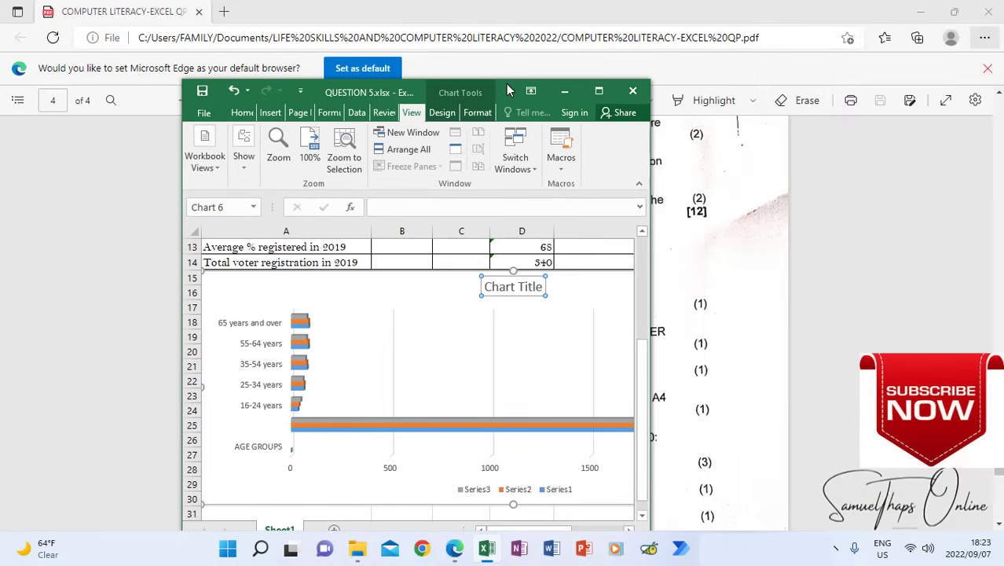
{"action": "left_click", "coordinate": [599, 90]}
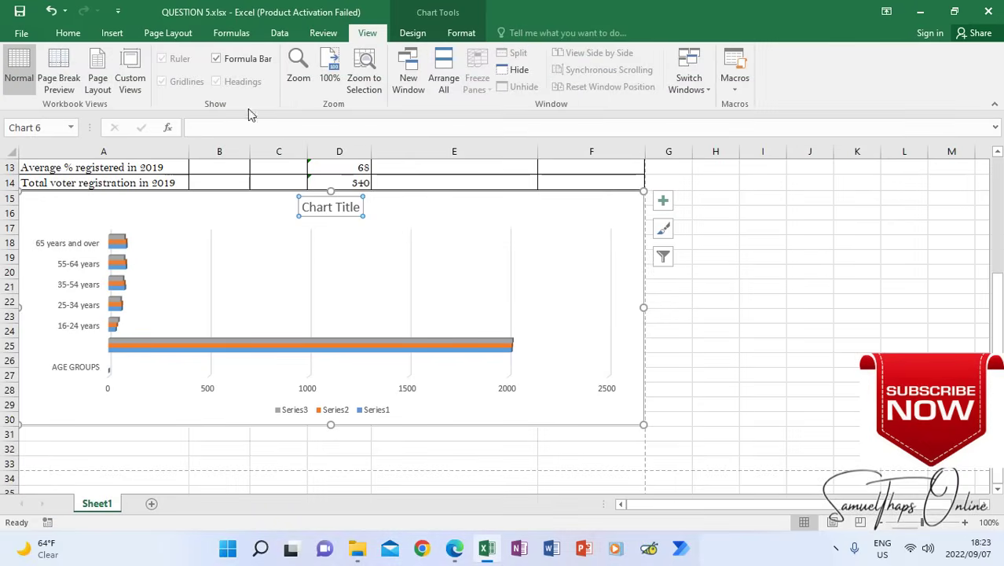
Format the chart title in Agency FB font, size 10
{"action": "left_click", "coordinate": [70, 33]}
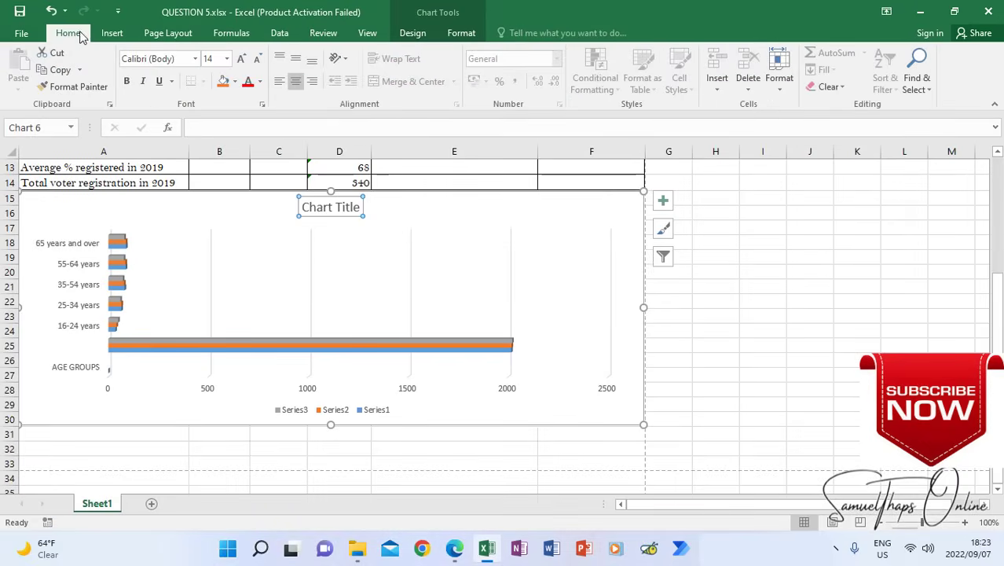
{"action": "left_click", "coordinate": [196, 60]}
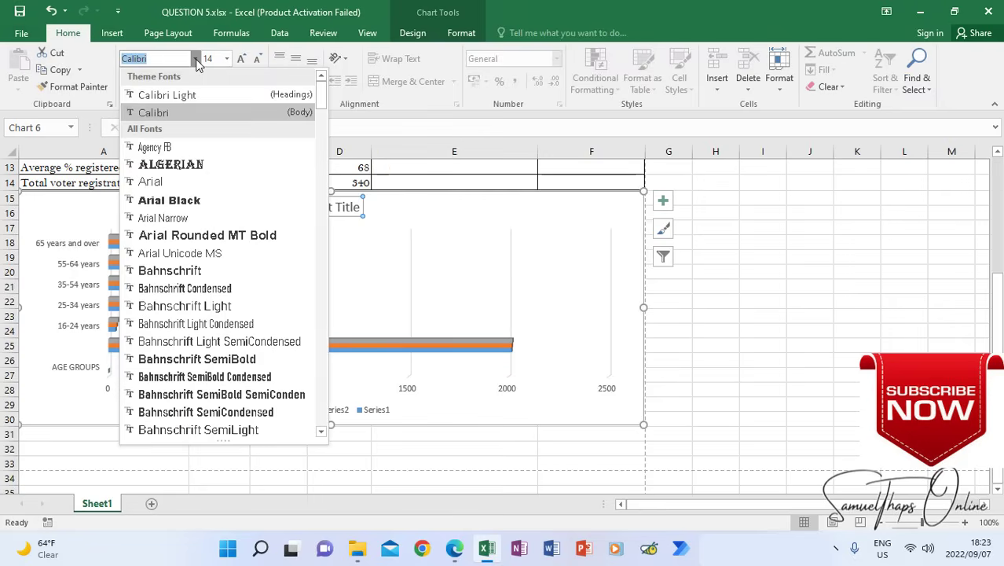
{"action": "left_click", "coordinate": [157, 149]}
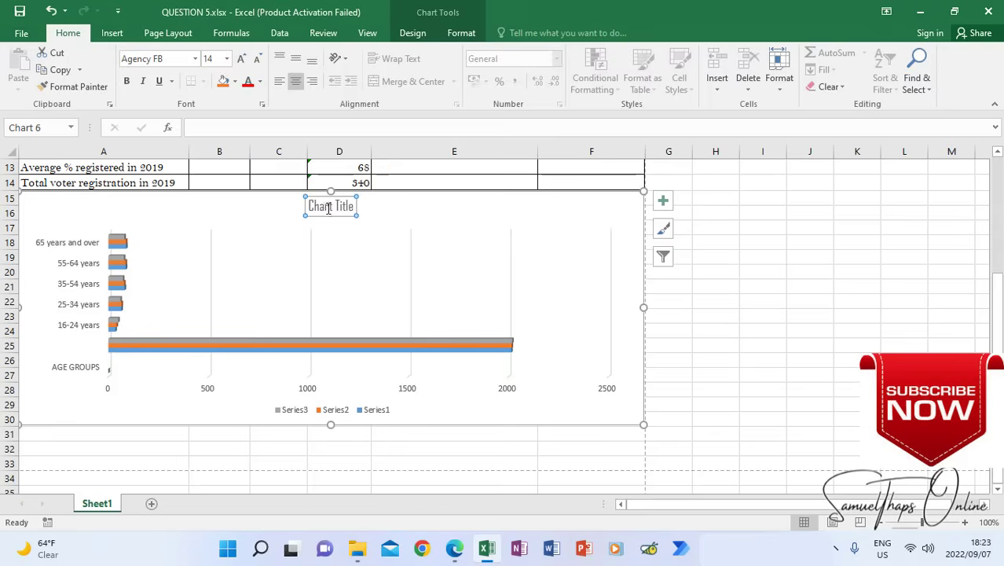
{"action": "left_click", "coordinate": [227, 60]}
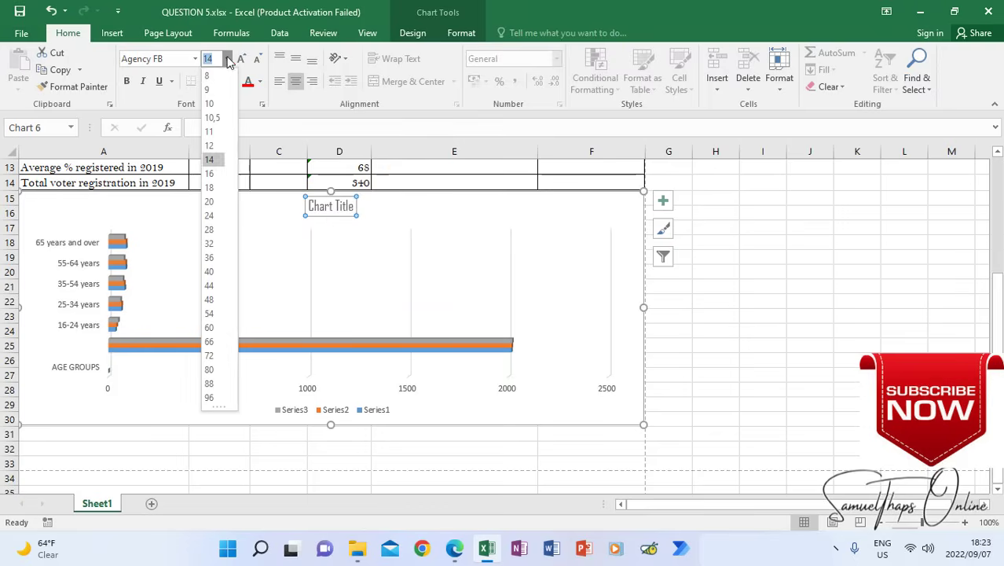
{"action": "left_click", "coordinate": [216, 103]}
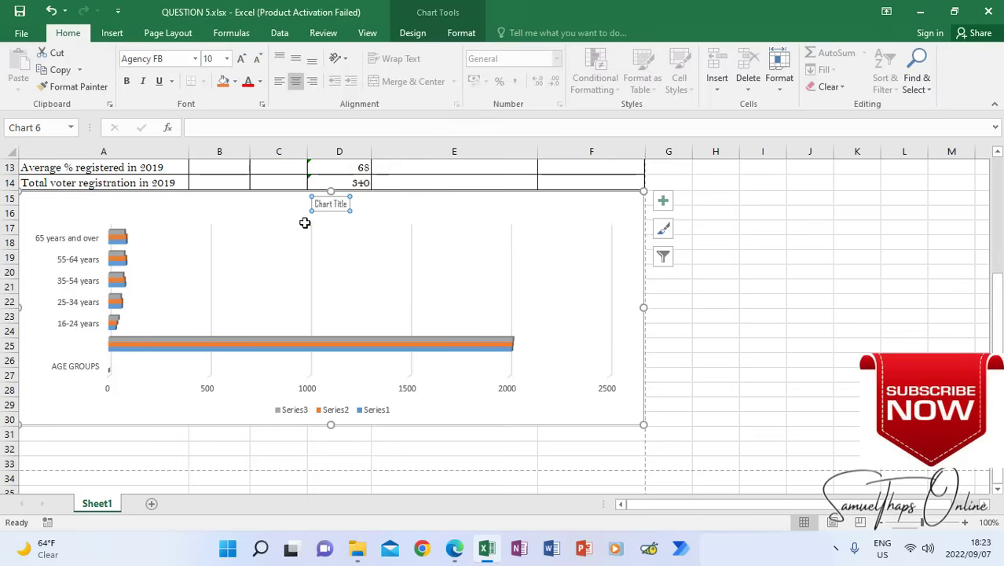
Recheck the required chart title wording in the exam paper and return to the worksheet
{"action": "left_click", "coordinate": [487, 549]}
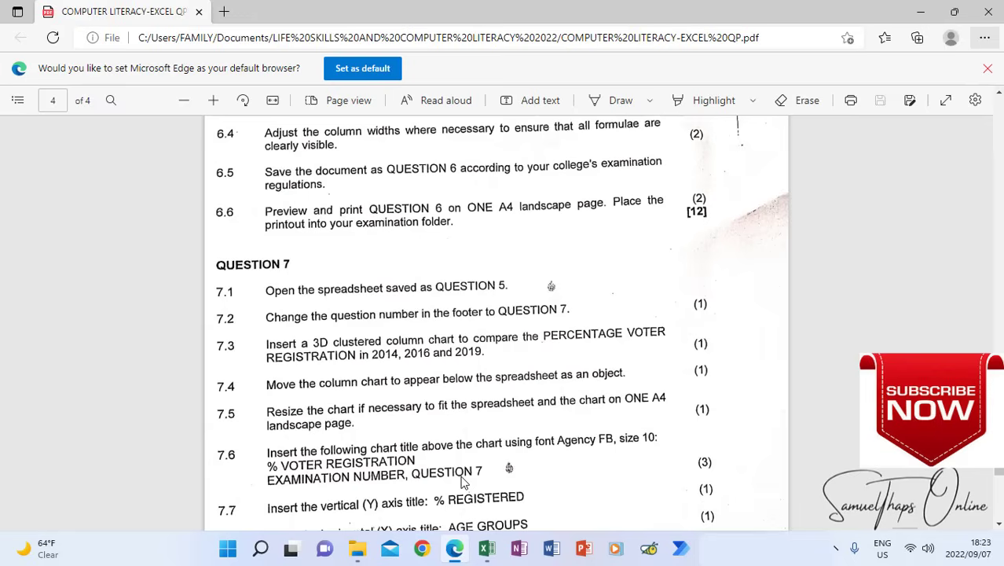
{"action": "left_click", "coordinate": [486, 549]}
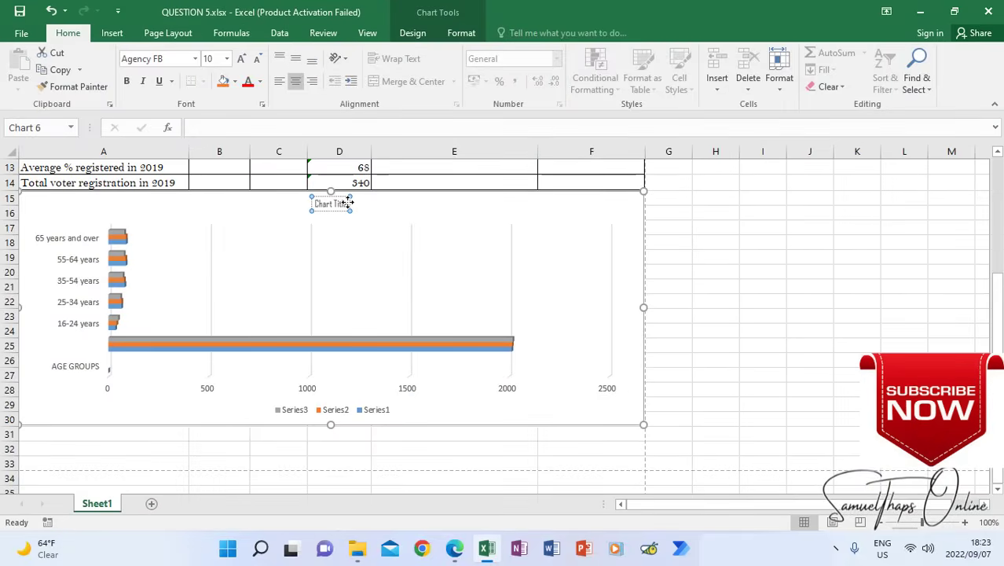
Replace the placeholder chart title text with "% voter Registration", capitalising the R in Registration
{"action": "triple_click", "coordinate": [322, 201]}
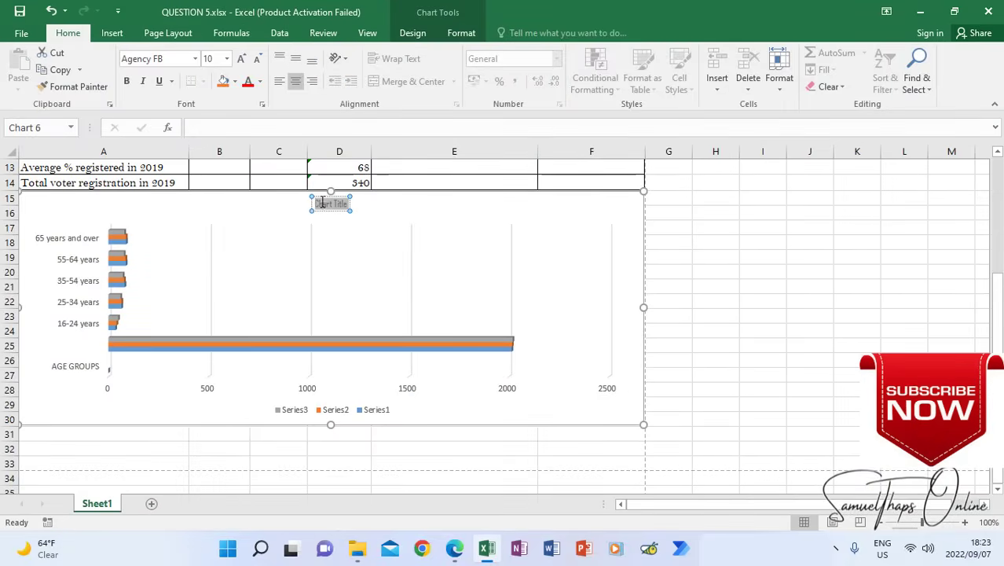
{"action": "type", "text": "%"}
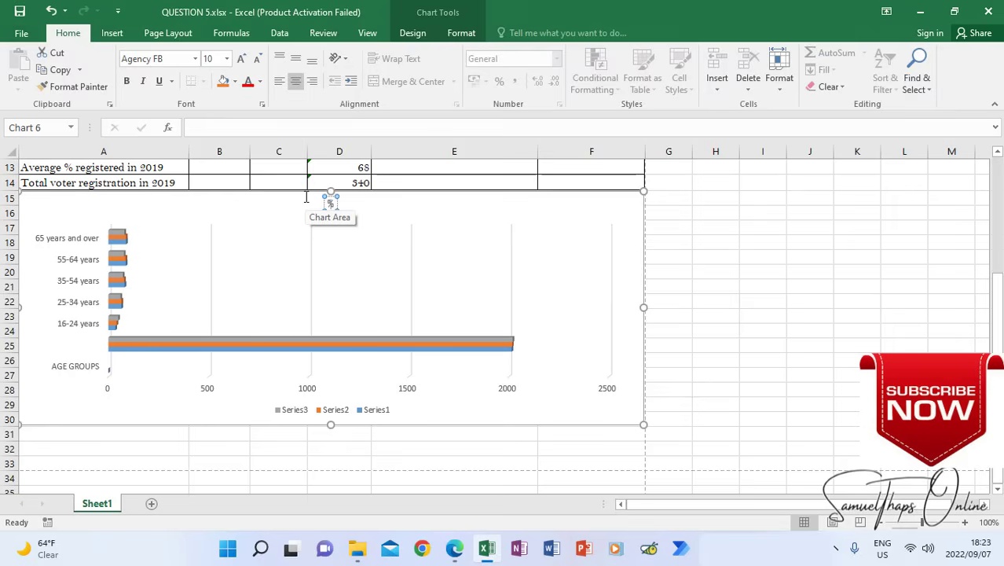
{"action": "type", "text": " vo"}
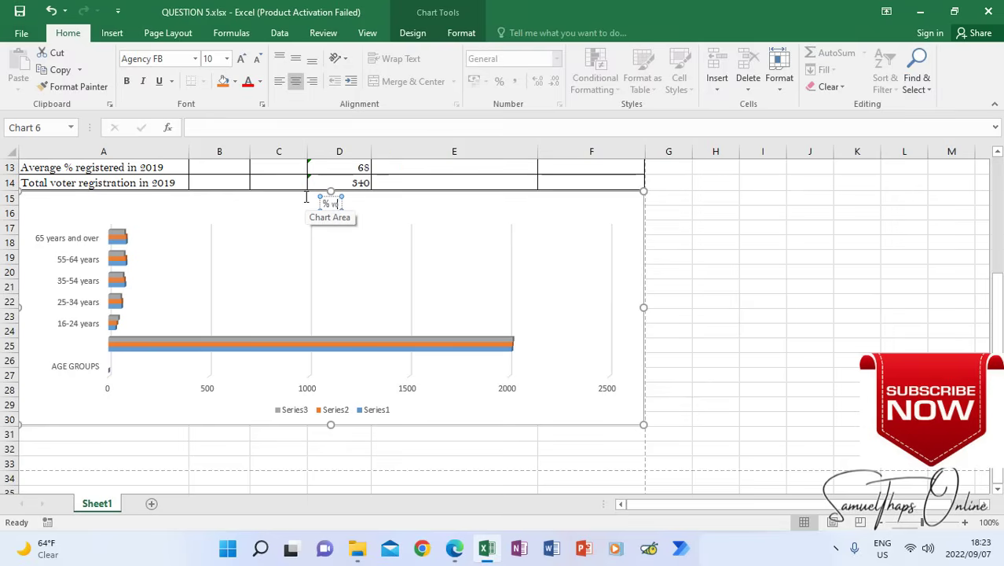
{"action": "type", "text": "ter registrat"}
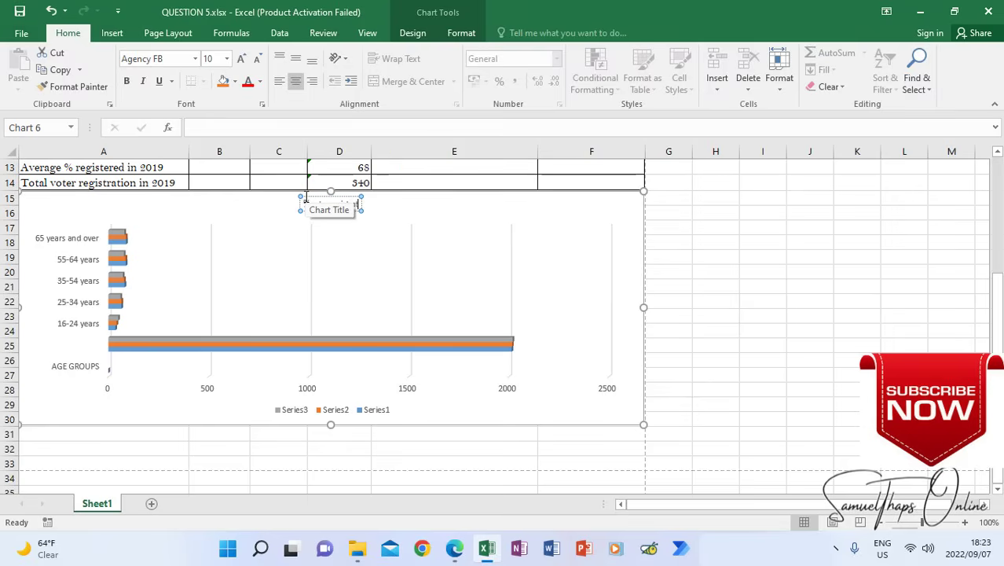
{"action": "type", "text": "ion"}
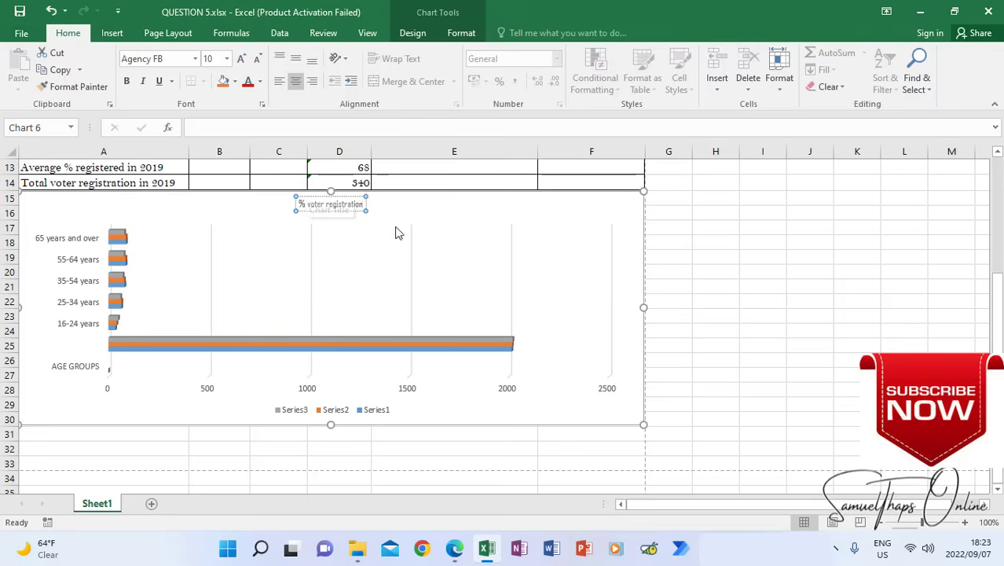
{"action": "left_click", "coordinate": [327, 205]}
{"action": "type", "text": "R"}
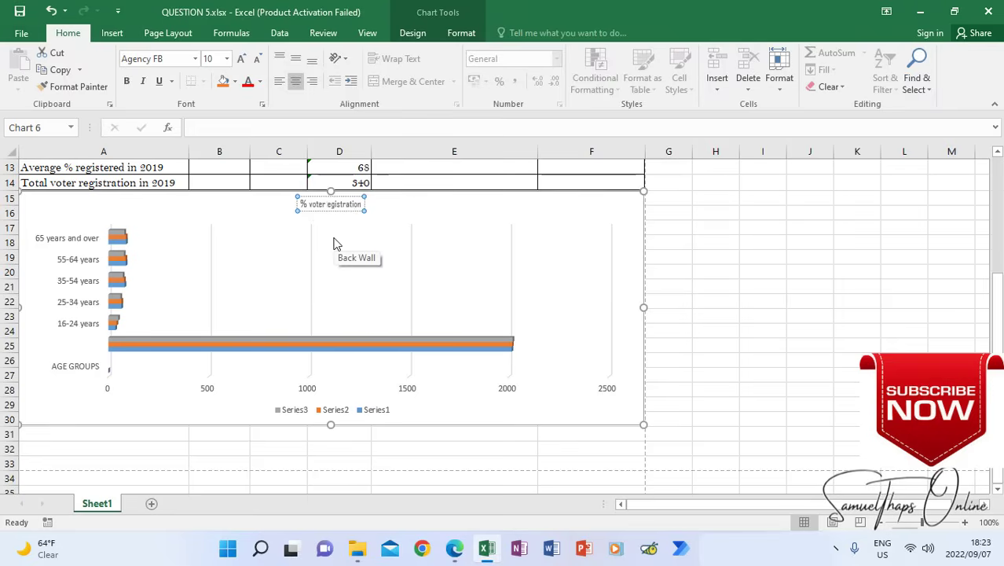
{"action": "key", "text": "Delete"}
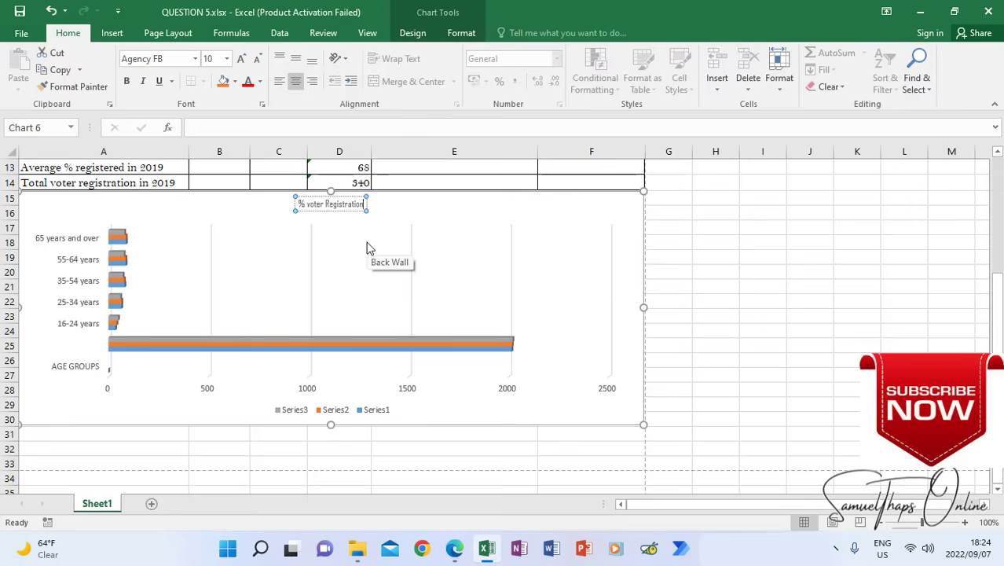
Add a second line to the chart title with the examination number followed by ", QUESTION 7"
{"action": "key", "text": "Return"}
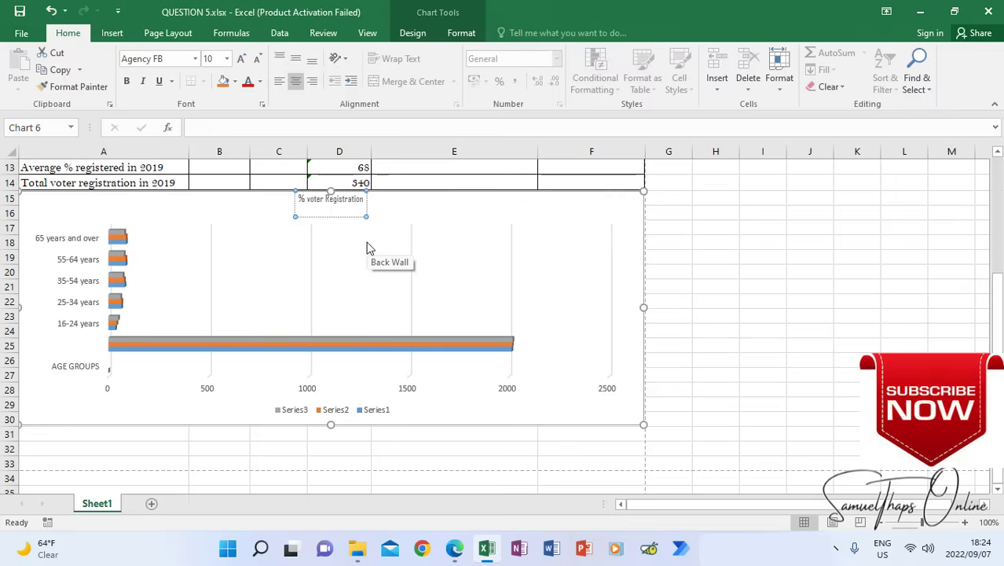
{"action": "type", "text": "45435465454546"}
{"action": "type", "text": ", QU"}
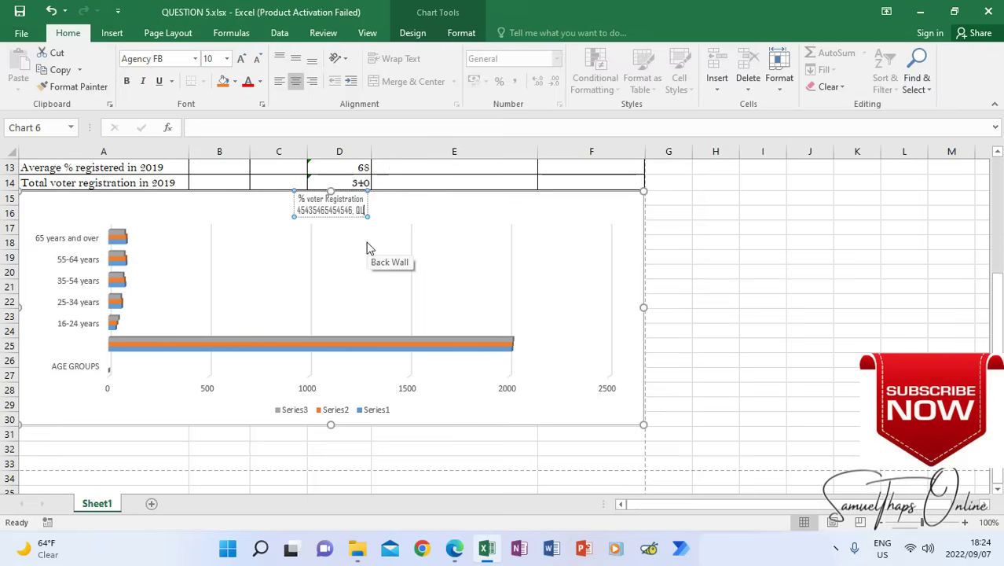
{"action": "type", "text": "ESTION"}
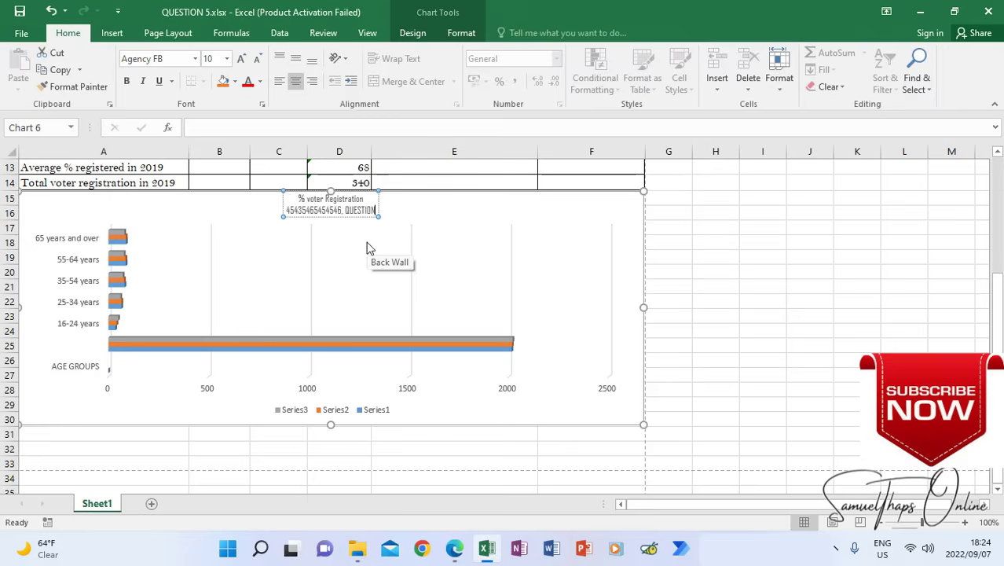
{"action": "type", "text": " 7"}
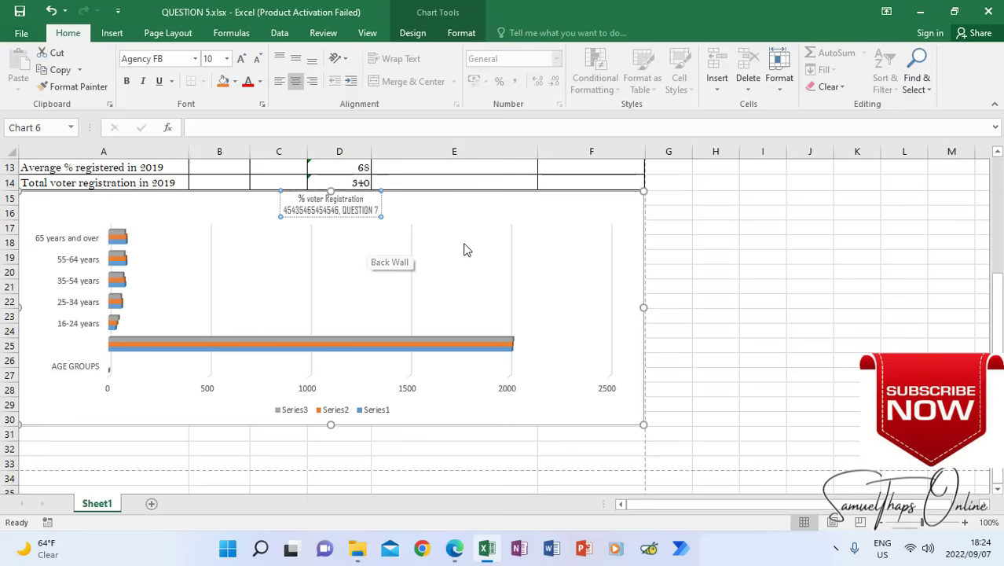
{"action": "left_click", "coordinate": [437, 242]}
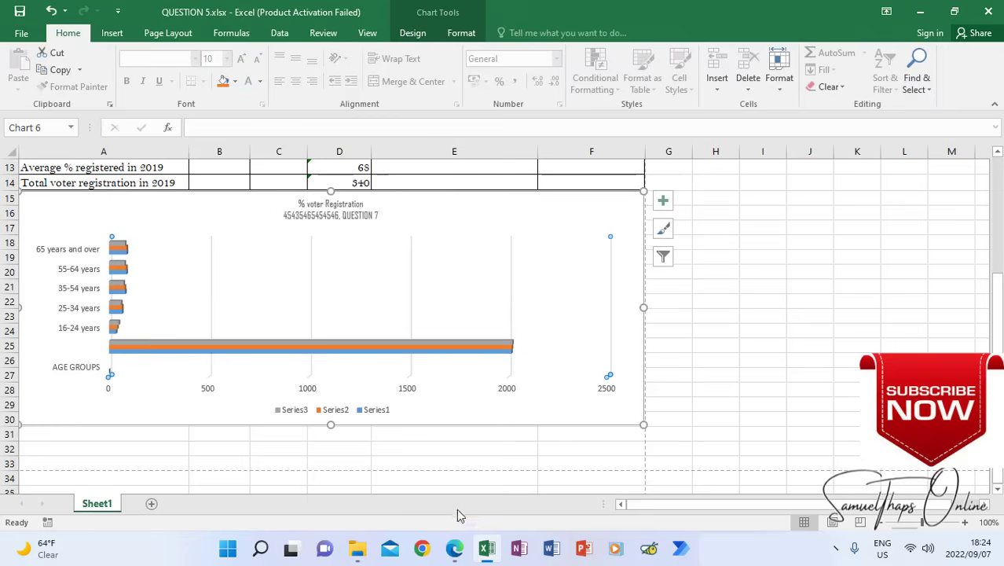
Check instructions 7.7 and 7.8 in the exam paper, then add primary vertical and primary horizontal axis titles to the chart in the workbook
{"action": "left_click", "coordinate": [456, 549]}
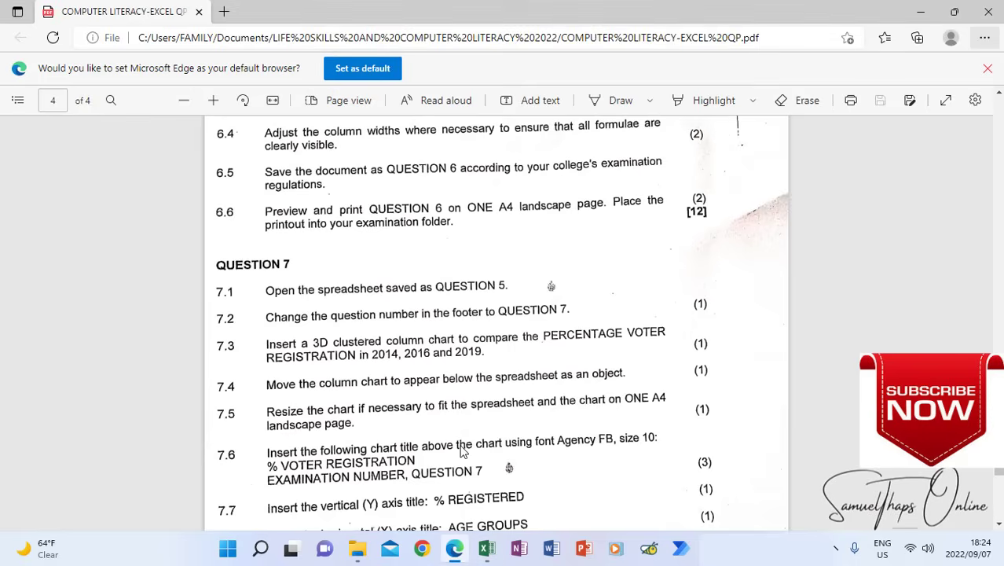
{"action": "scroll", "coordinate": [464, 452], "scroll_direction": "down", "scroll_amount": 2}
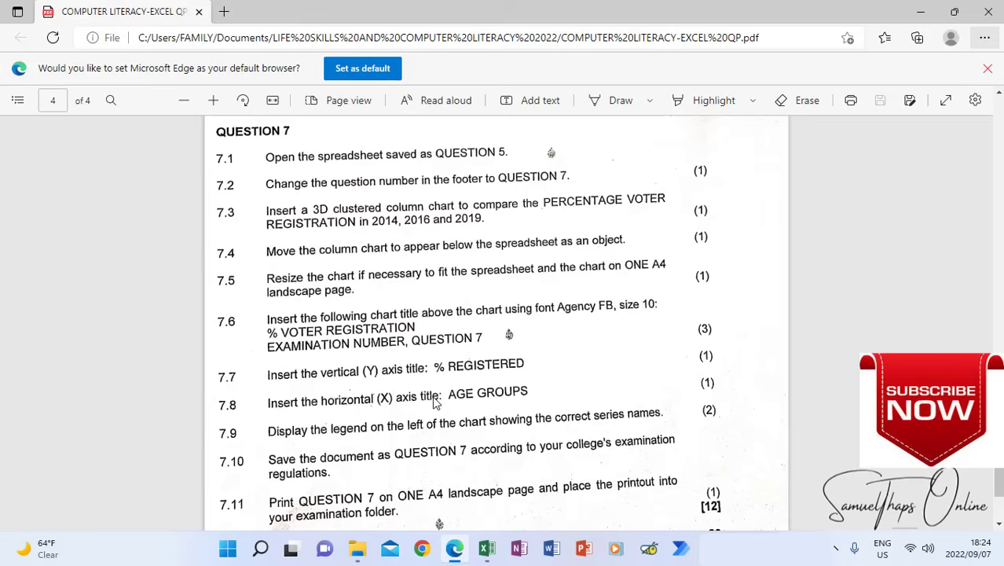
{"action": "left_click", "coordinate": [487, 548]}
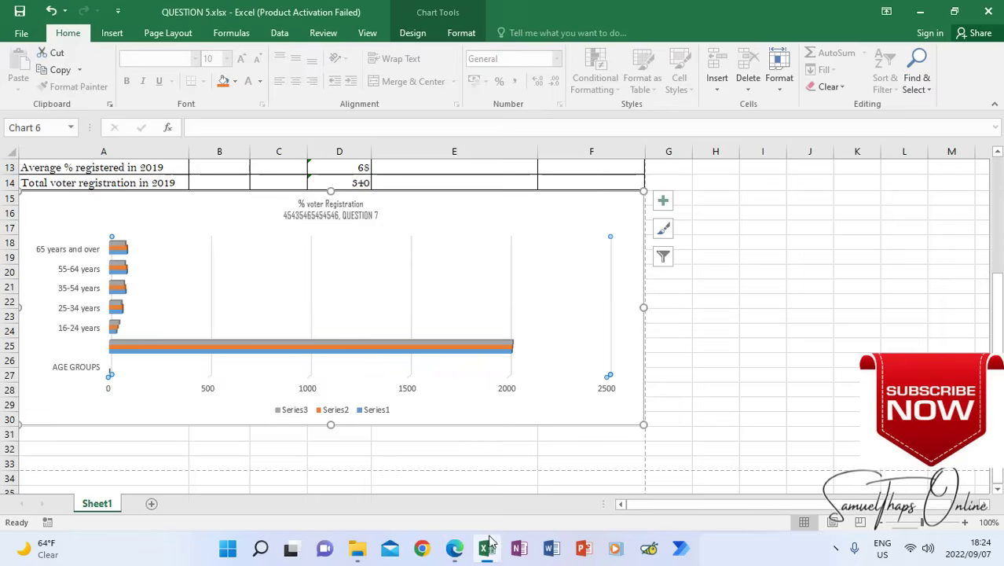
{"action": "left_click", "coordinate": [512, 219]}
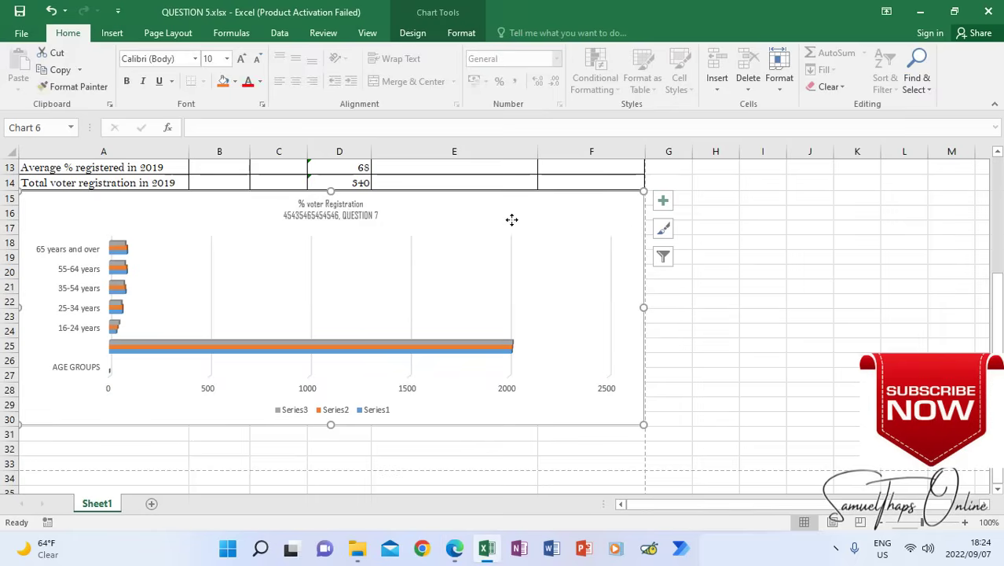
{"action": "left_click", "coordinate": [664, 202]}
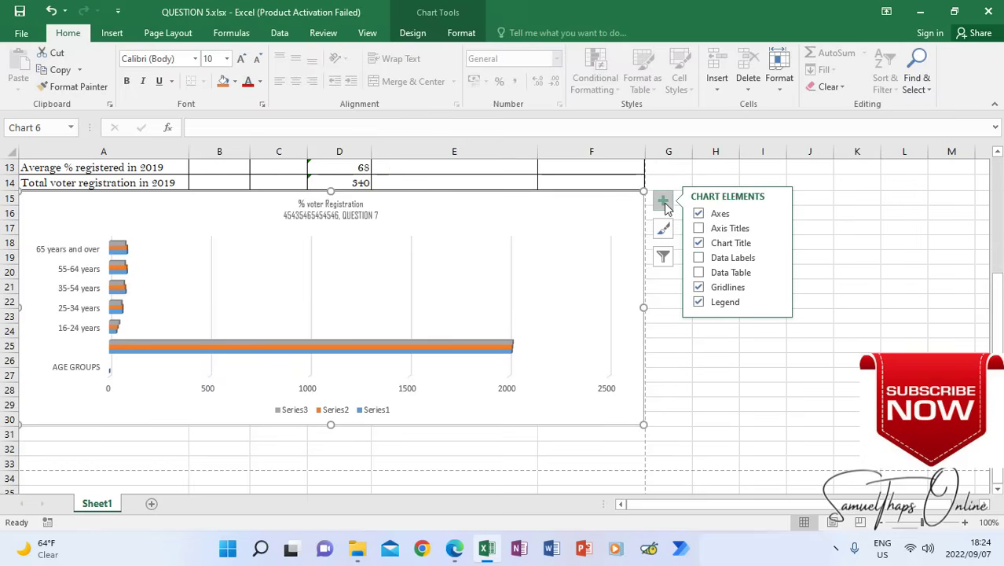
{"action": "left_click", "coordinate": [699, 228]}
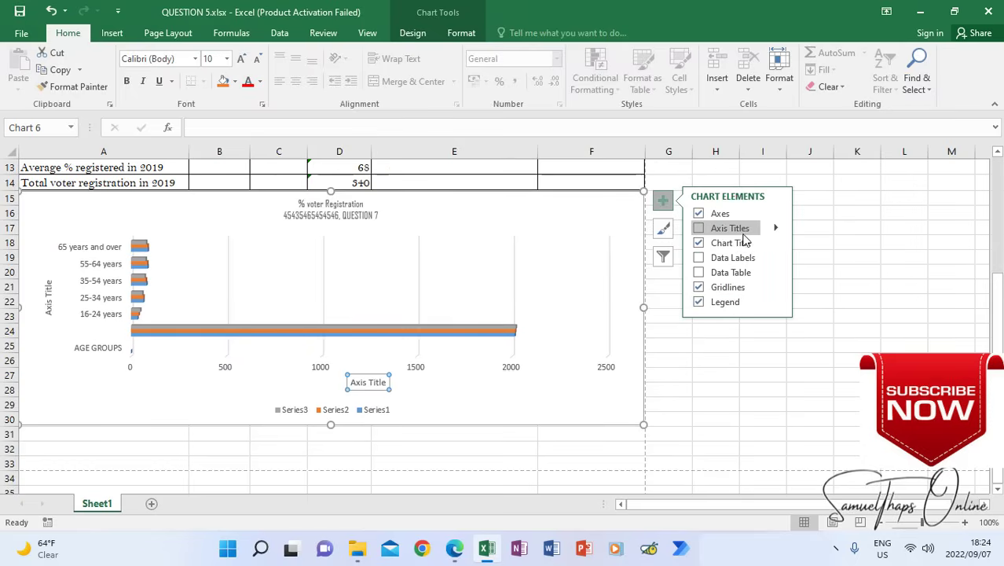
{"action": "mouse_move", "coordinate": [774, 227]}
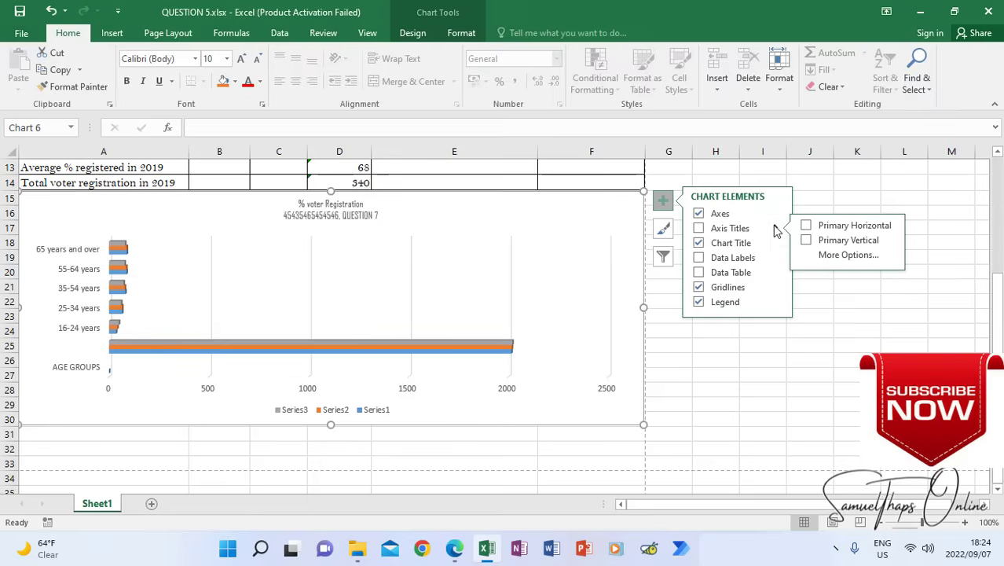
{"action": "left_click", "coordinate": [829, 242]}
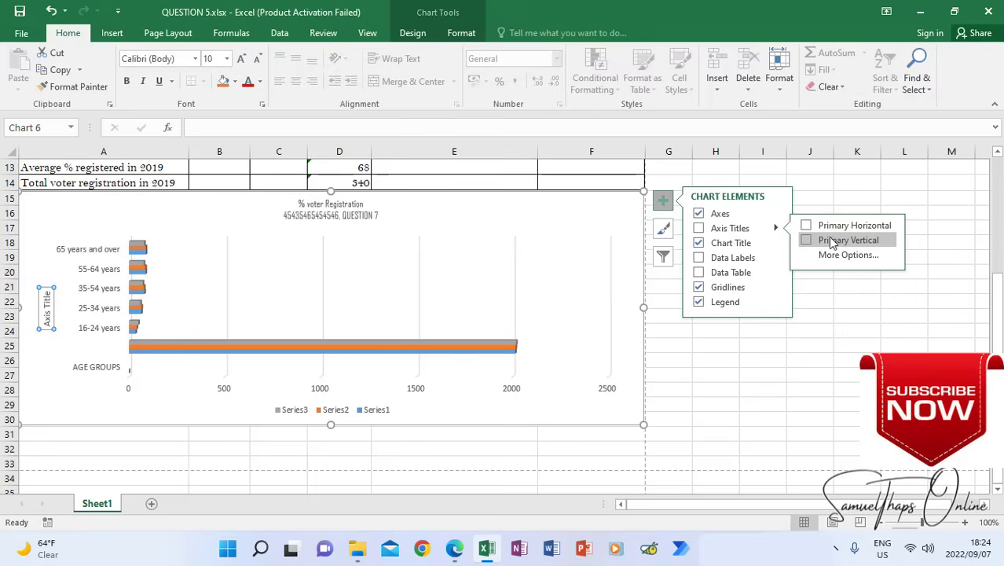
{"action": "left_click", "coordinate": [809, 241]}
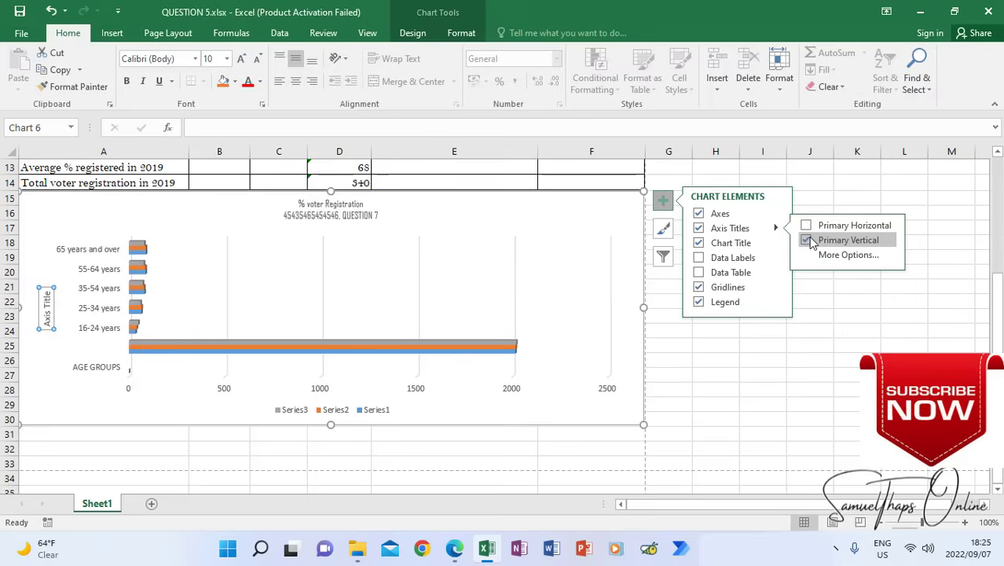
{"action": "left_click", "coordinate": [806, 226]}
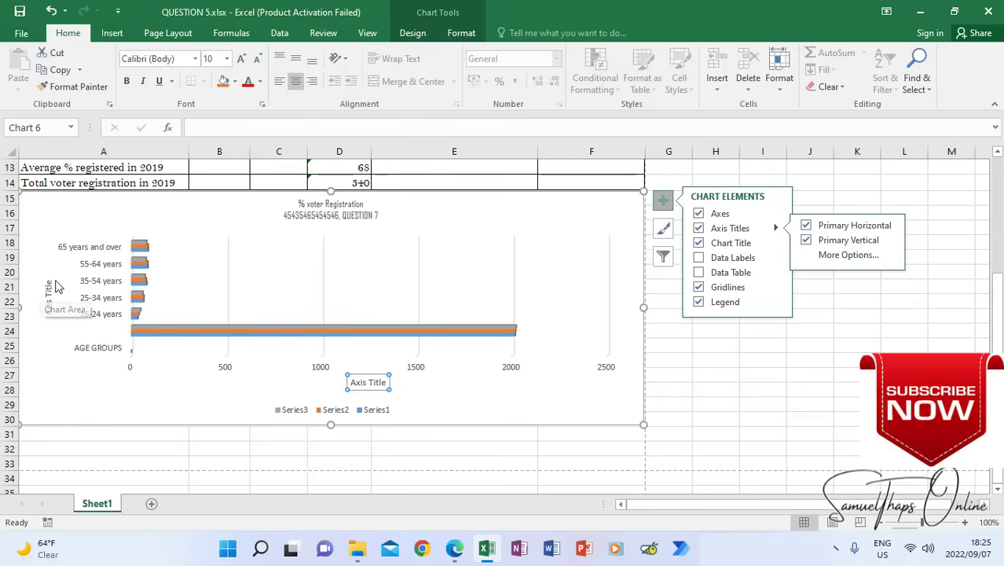
Recheck the axis title wording in the exam paper and set the chart's horizontal axis title to "AGE GROUPS" in the workbook
{"action": "left_click", "coordinate": [455, 549]}
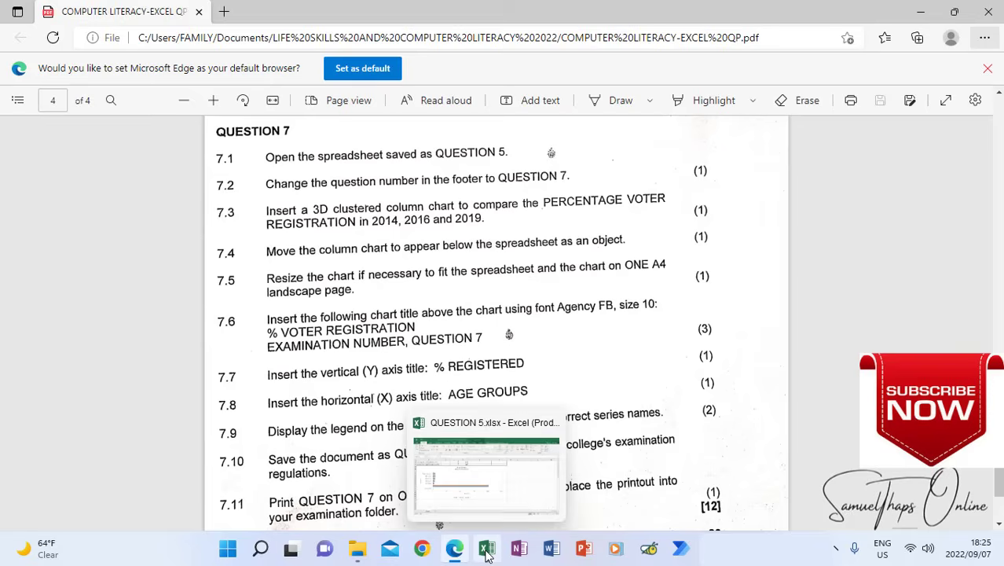
{"action": "left_click", "coordinate": [471, 472]}
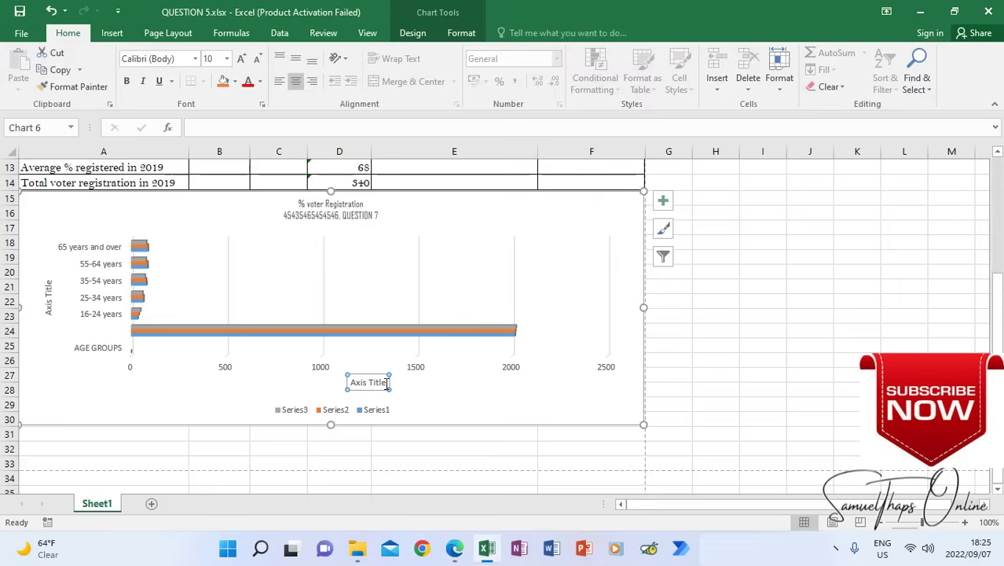
{"action": "left_click", "coordinate": [387, 382]}
{"action": "triple_click", "coordinate": [366, 385]}
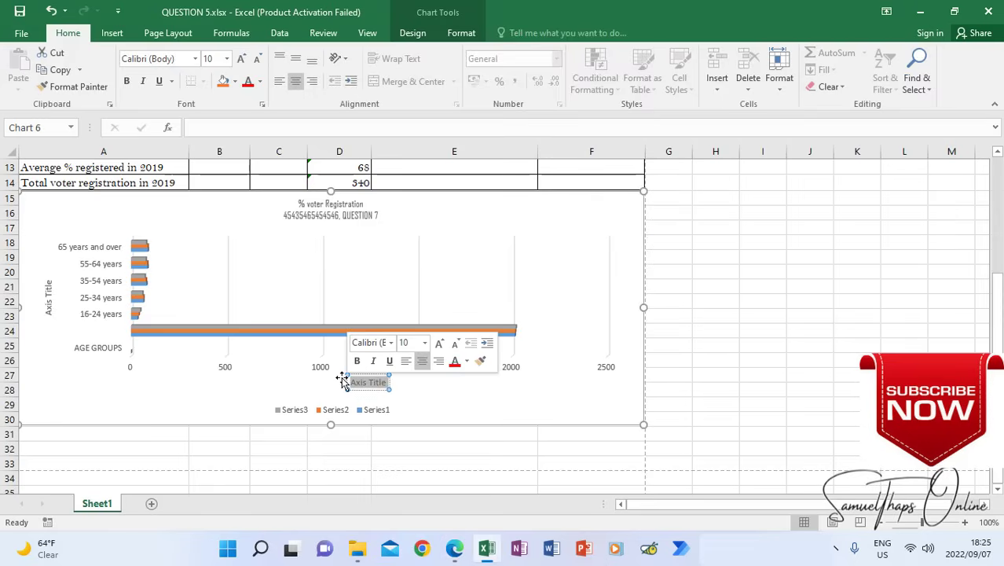
{"action": "type", "text": "AGE GROUPS"}
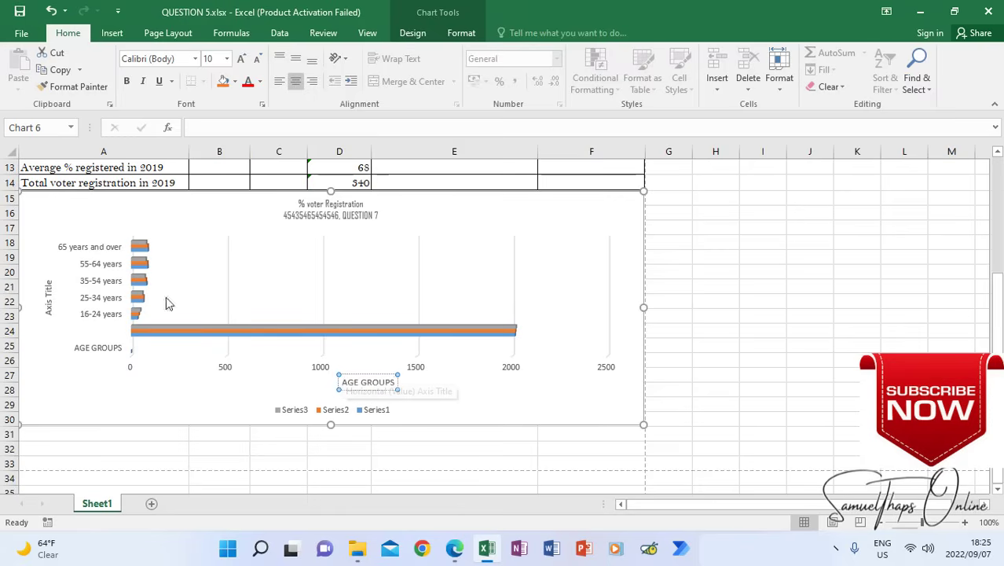
Replace the chart's vertical axis title text with "% REGISTERED"
{"action": "left_click", "coordinate": [47, 284]}
{"action": "left_click", "coordinate": [48, 281]}
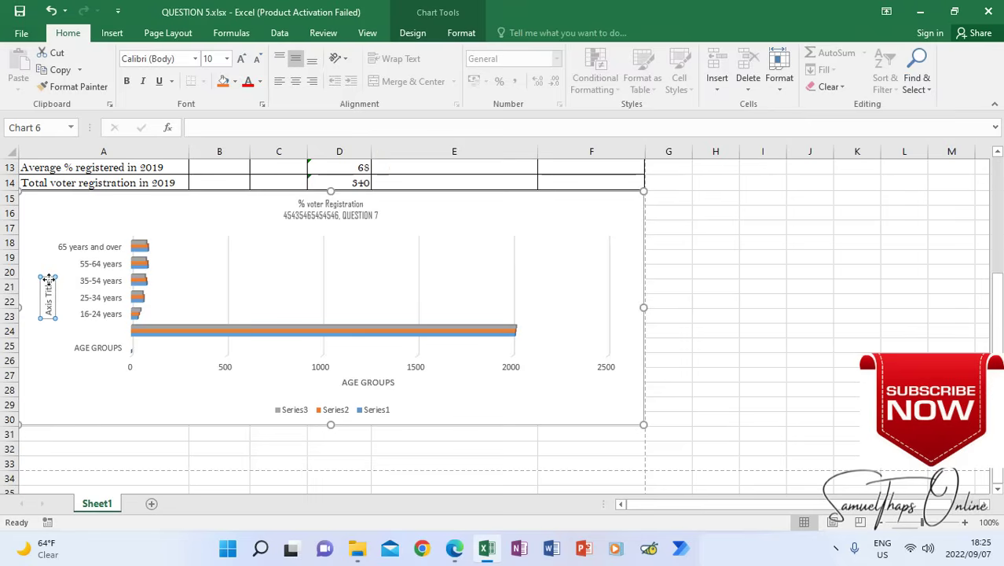
{"action": "left_click_drag", "start_coordinate": [50, 297], "coordinate": [49, 312]}
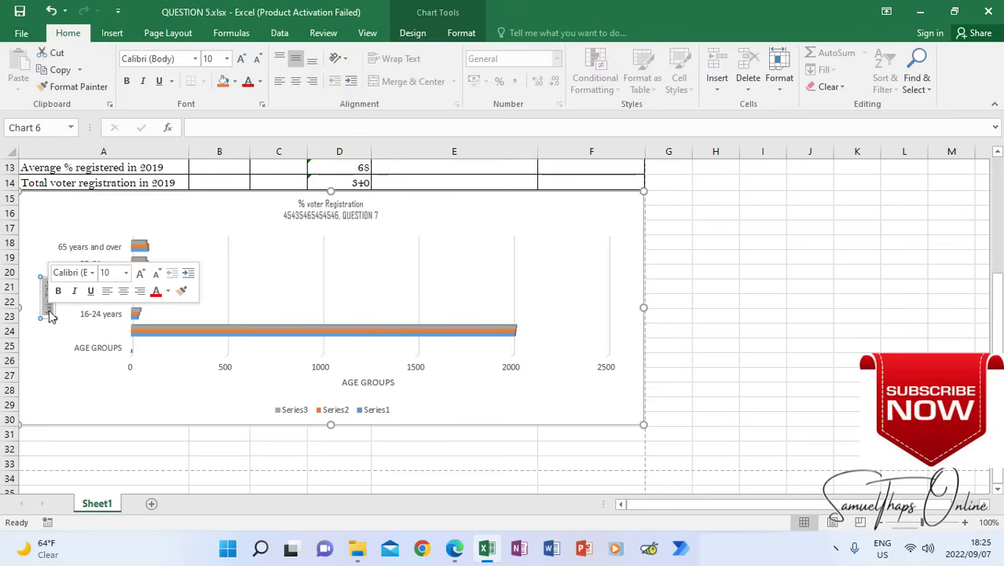
{"action": "key", "text": "Delete"}
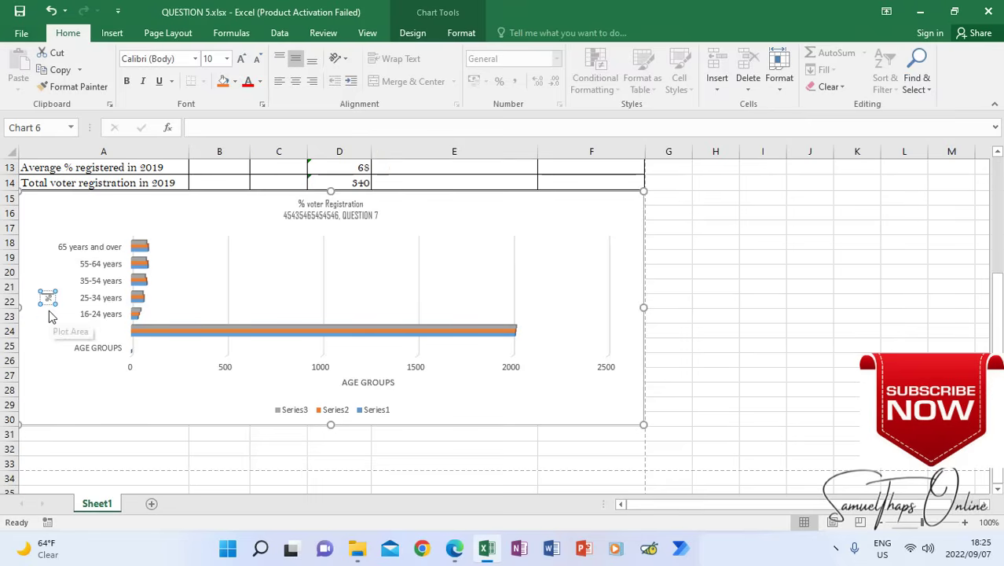
{"action": "type", "text": "REGISTERED"}
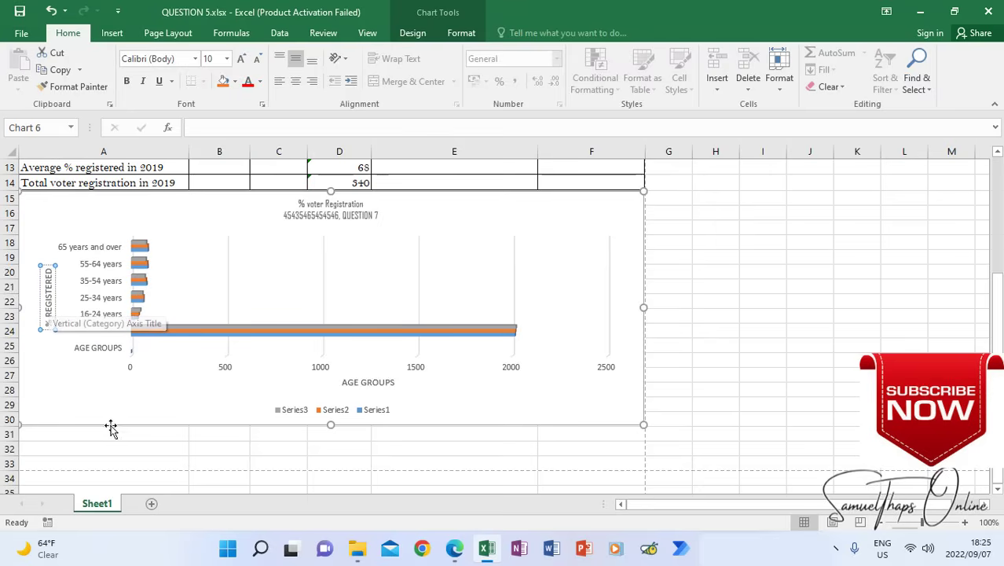
{"action": "left_click", "coordinate": [129, 395]}
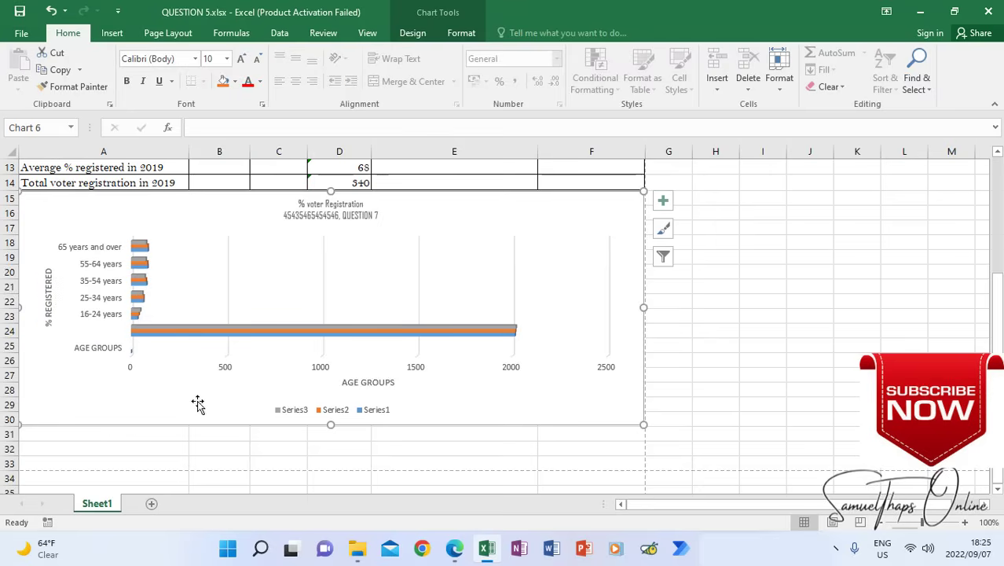
Check instruction 7.9 in the exam paper, then place the chart's legend on the left in the workbook
{"action": "left_click", "coordinate": [454, 549]}
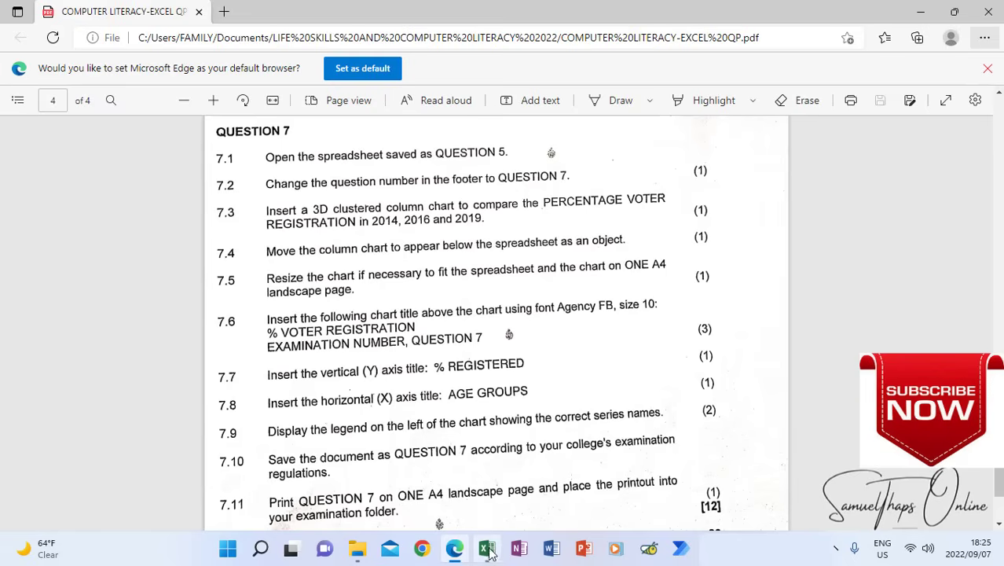
{"action": "left_click", "coordinate": [456, 552]}
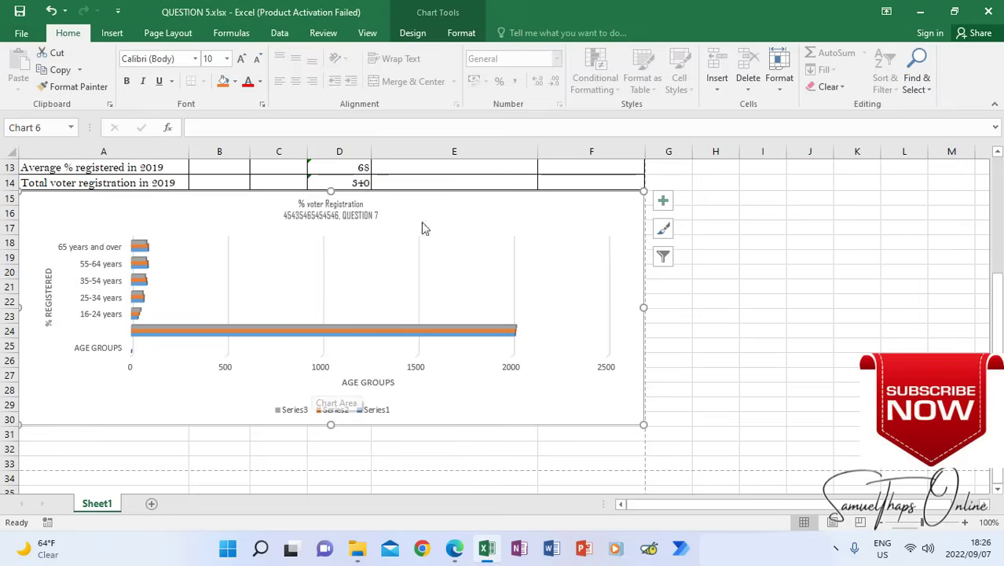
{"action": "left_click", "coordinate": [416, 33]}
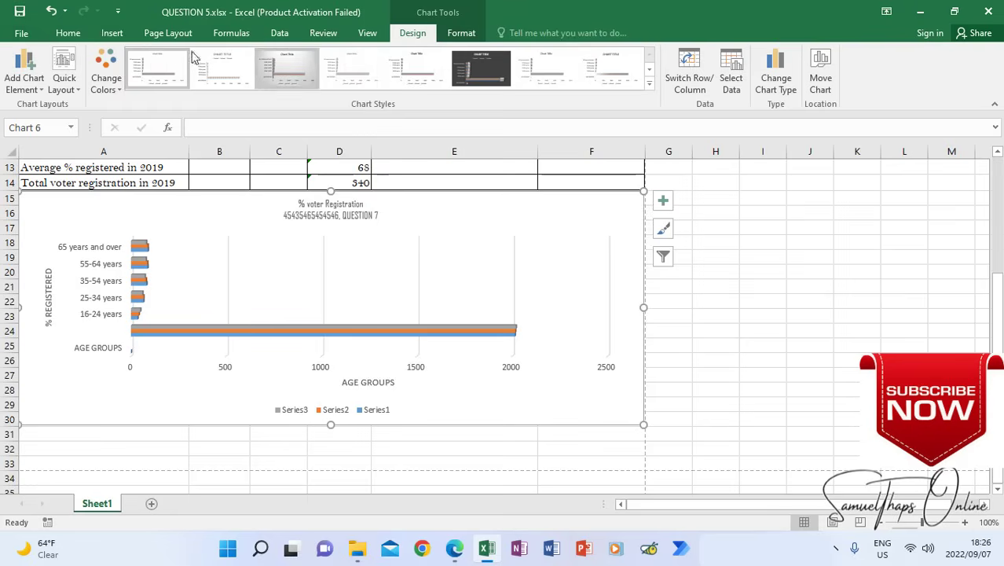
{"action": "left_click", "coordinate": [30, 92]}
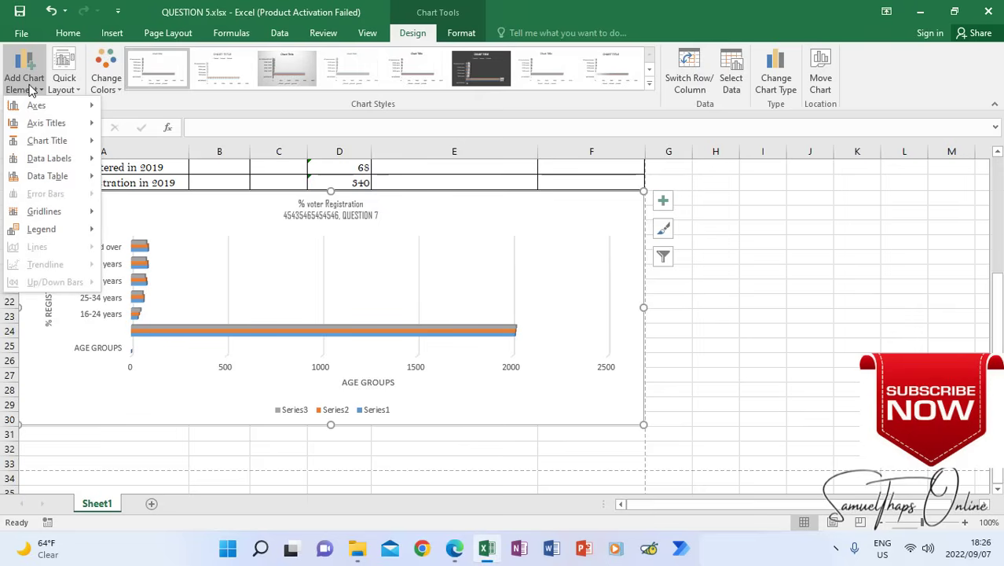
{"action": "mouse_move", "coordinate": [53, 230]}
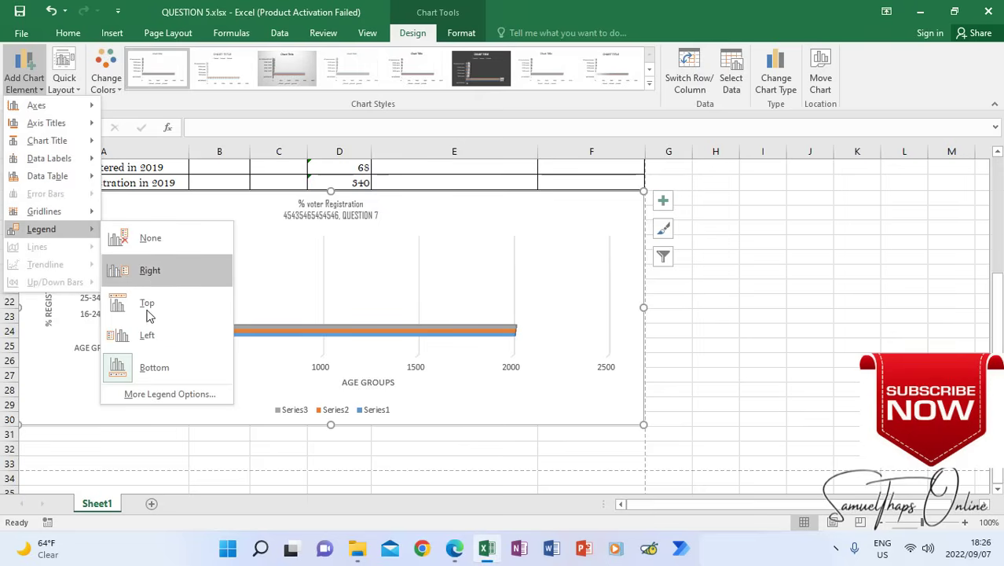
{"action": "left_click", "coordinate": [148, 336]}
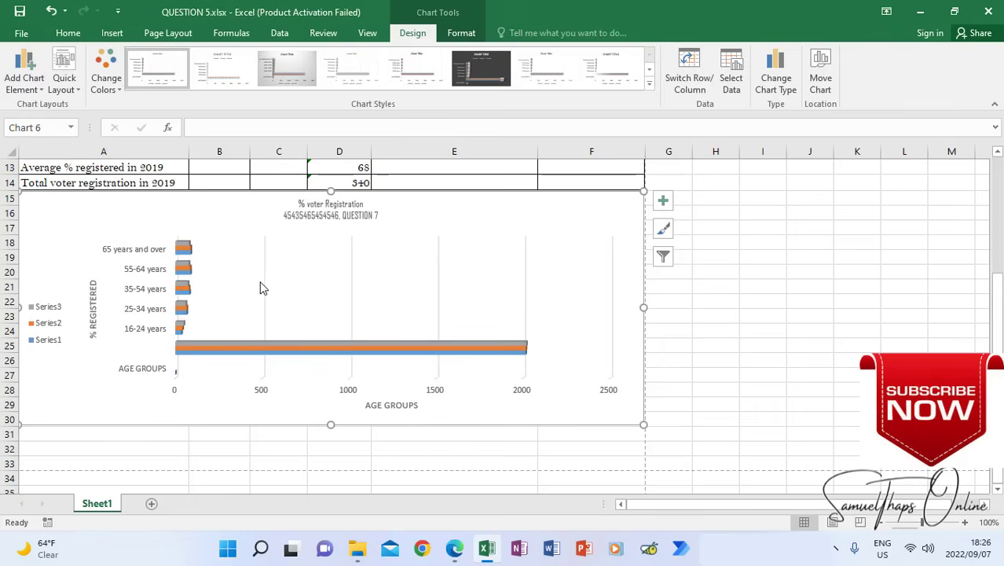
Read instructions 7.10 and 7.11 in the exam paper, then return to the workbook and deselect the chart
{"action": "left_click", "coordinate": [455, 549]}
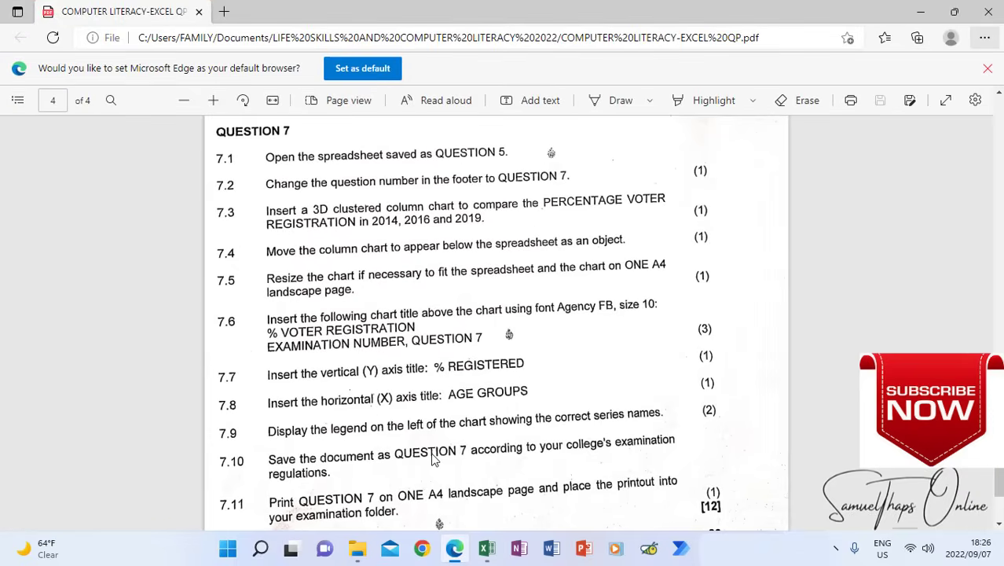
{"action": "scroll", "coordinate": [431, 460], "scroll_direction": "down", "scroll_amount": 1}
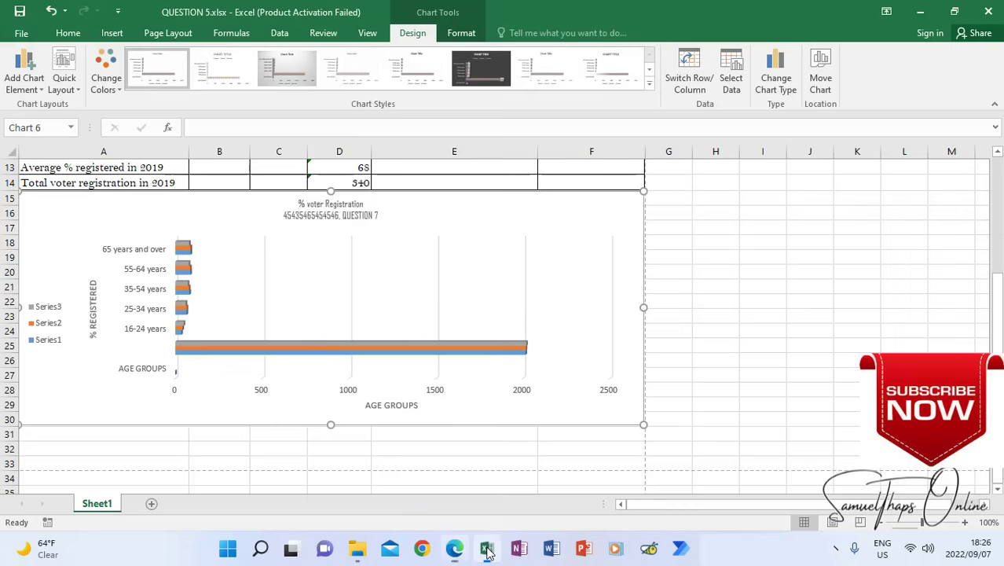
{"action": "left_click", "coordinate": [487, 547]}
{"action": "left_click", "coordinate": [753, 343]}
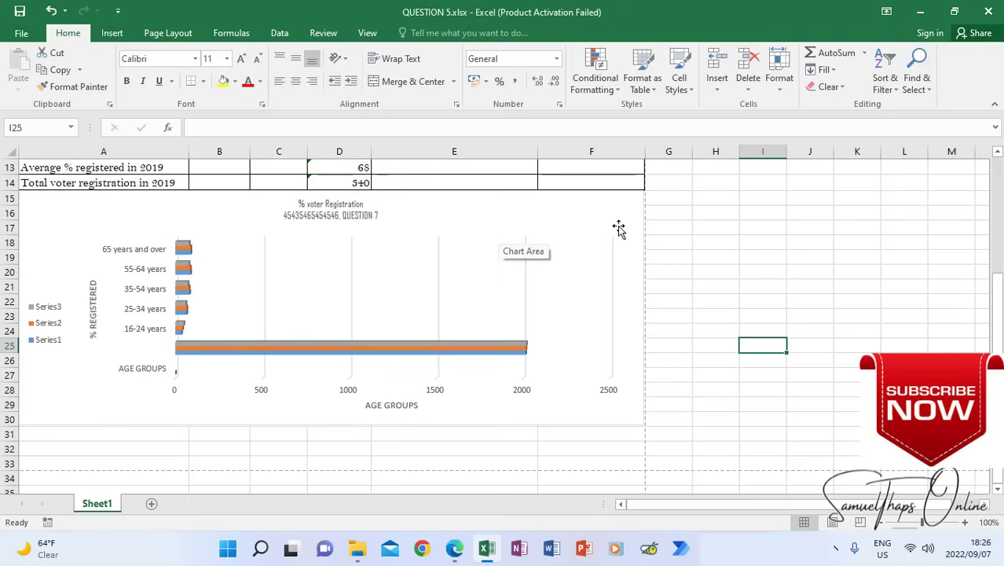
Move the voter registration chart from Sheet1 to a new chart sheet named Chart1
{"action": "left_click", "coordinate": [565, 215]}
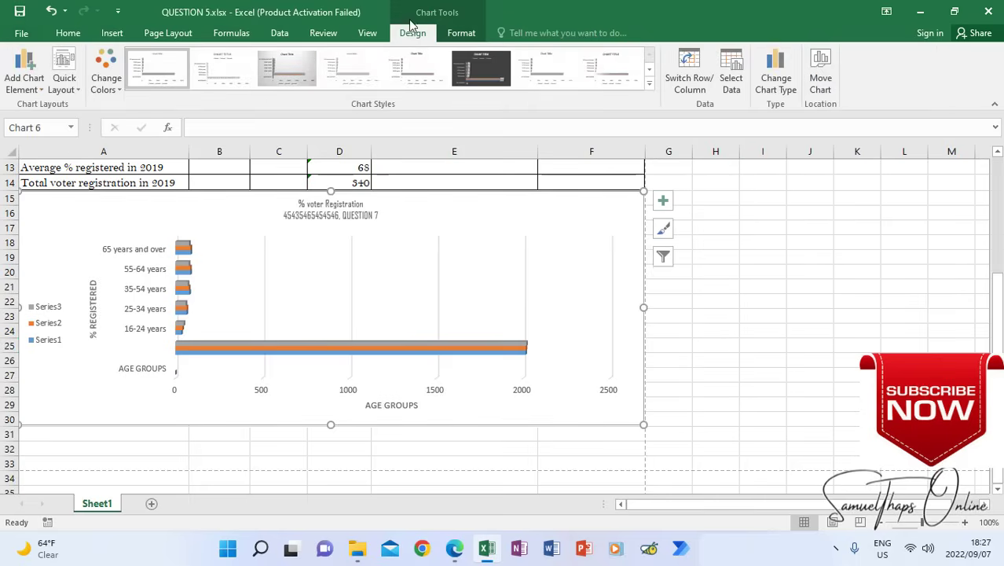
{"action": "left_click", "coordinate": [463, 36]}
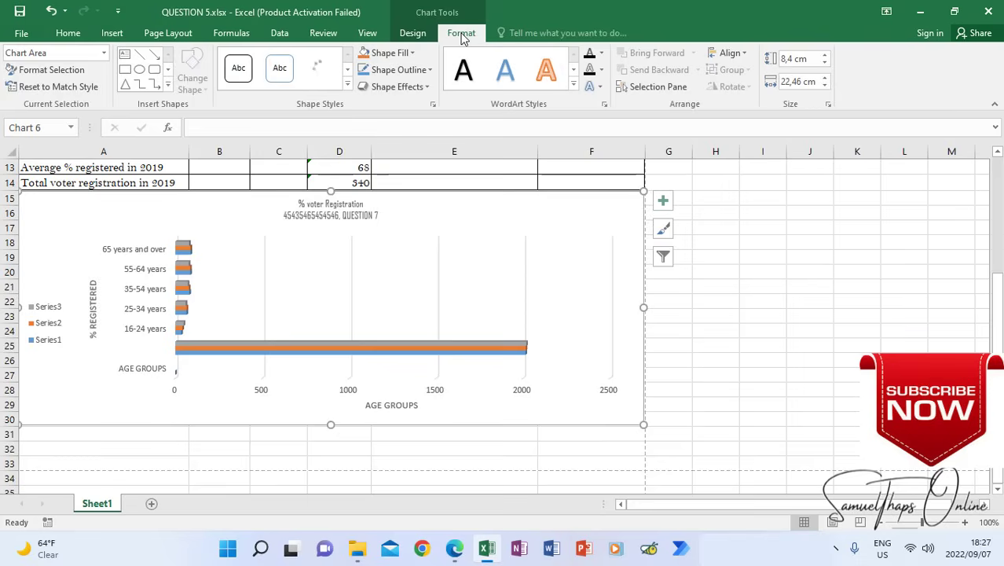
{"action": "left_click", "coordinate": [414, 36]}
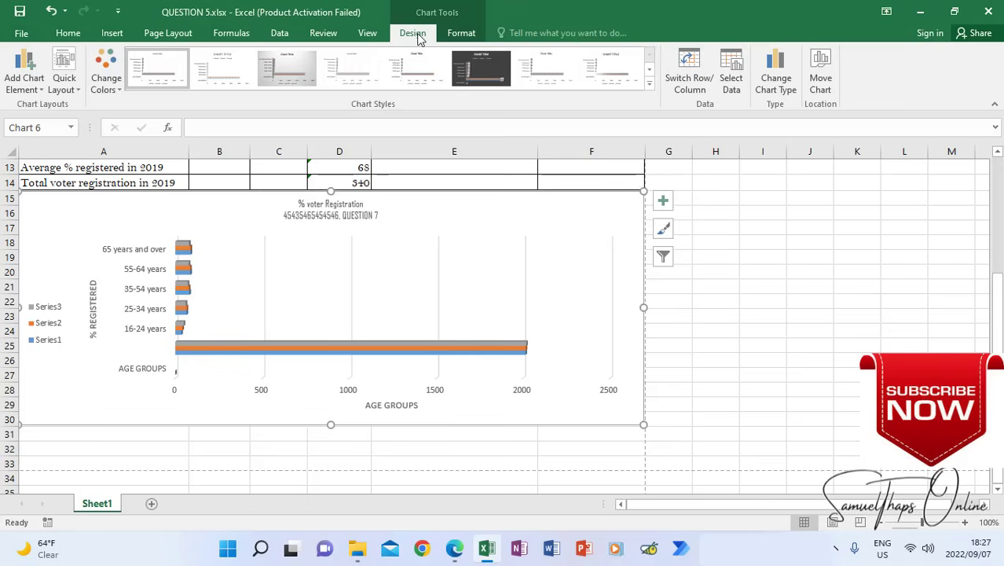
{"action": "left_click", "coordinate": [825, 80]}
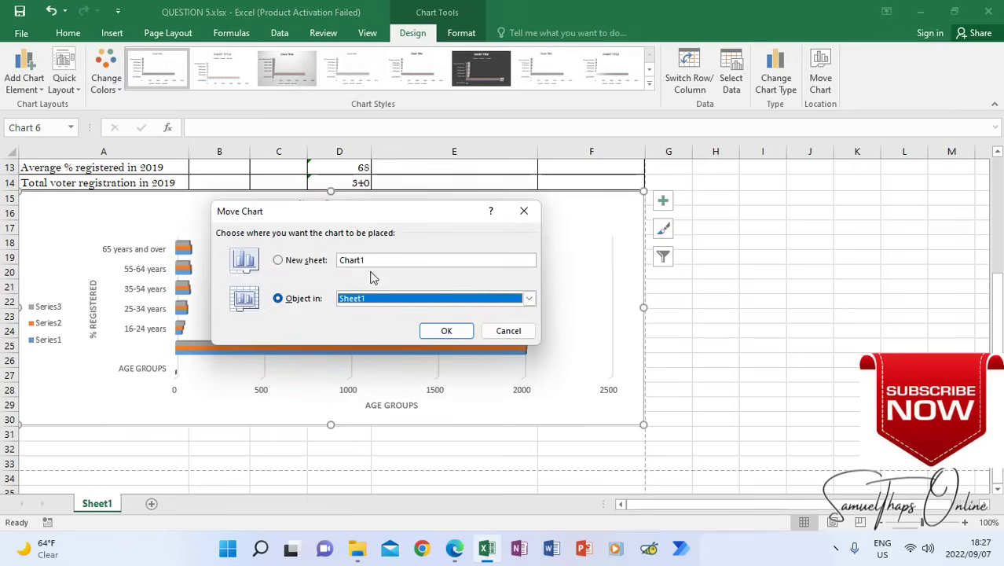
{"action": "left_click", "coordinate": [279, 260]}
{"action": "left_click", "coordinate": [444, 331]}
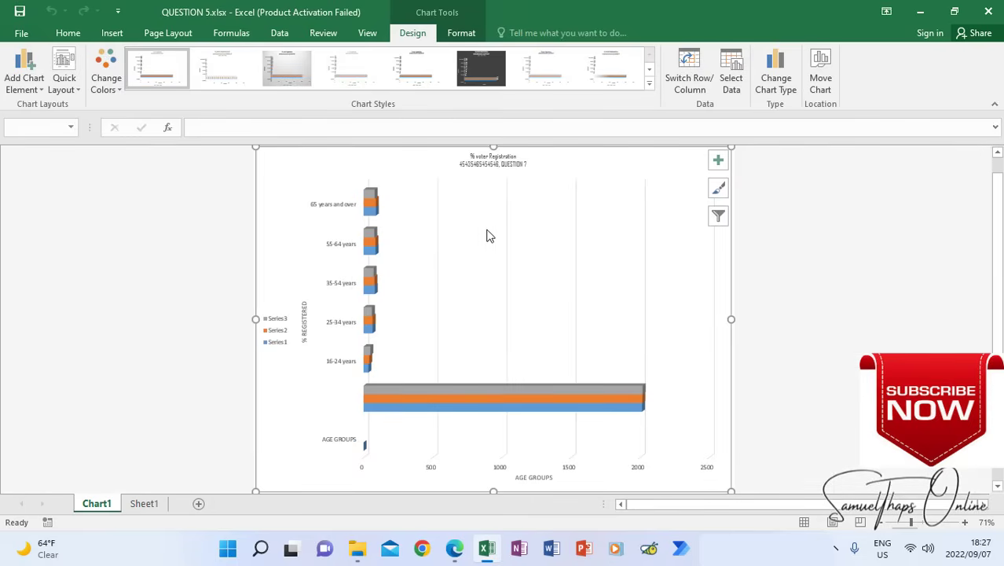
Compare the contents of Sheet1 and Chart1, finishing on Sheet1
{"action": "left_click", "coordinate": [145, 504]}
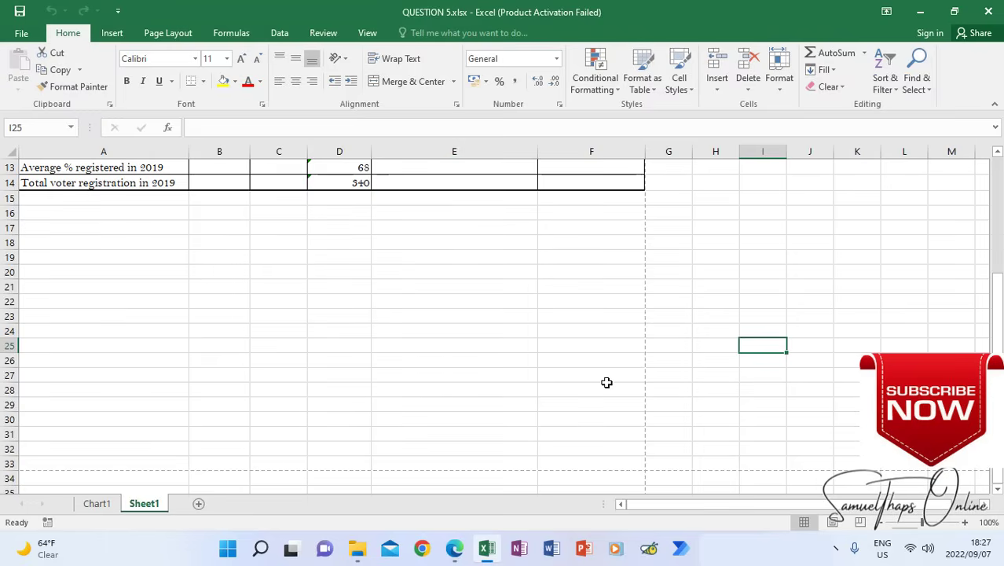
{"action": "left_click", "coordinate": [97, 503]}
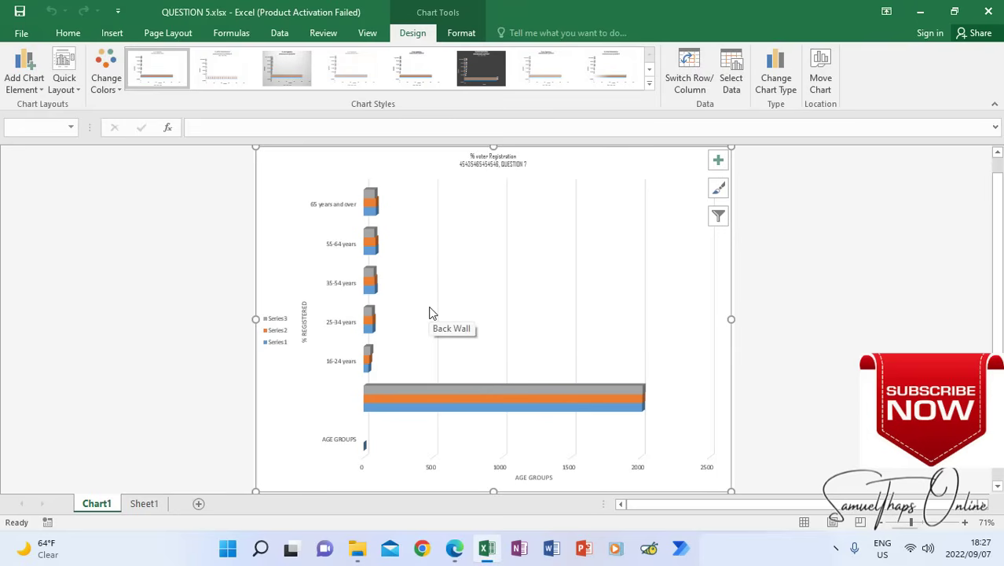
{"action": "left_click", "coordinate": [145, 502]}
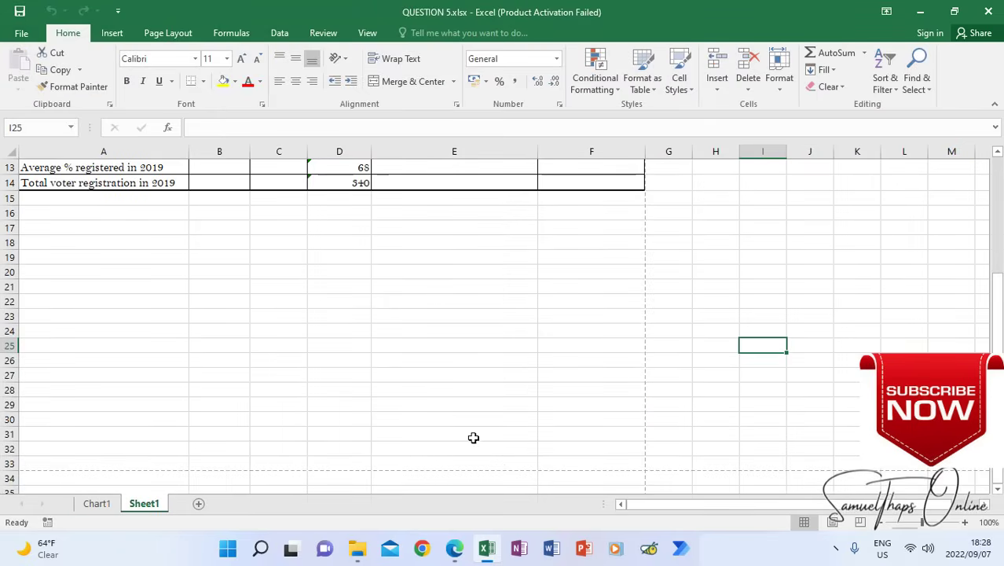
Recheck print instruction 7.11 in the exam paper, then examine the print preview of Sheet1 in the workbook
{"action": "left_click", "coordinate": [456, 550]}
{"action": "scroll", "coordinate": [449, 363], "scroll_direction": "down", "scroll_amount": 2}
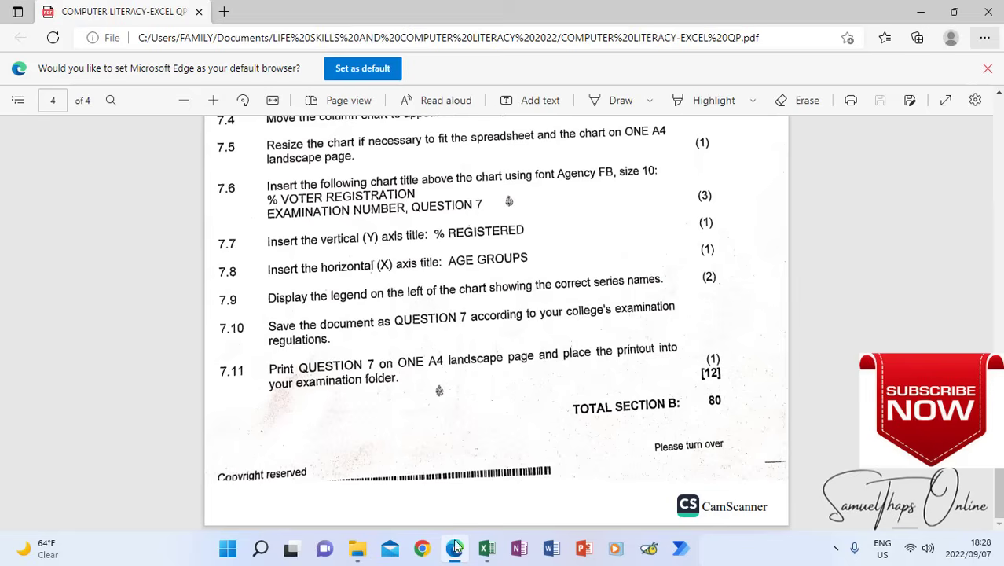
{"action": "left_click", "coordinate": [486, 550]}
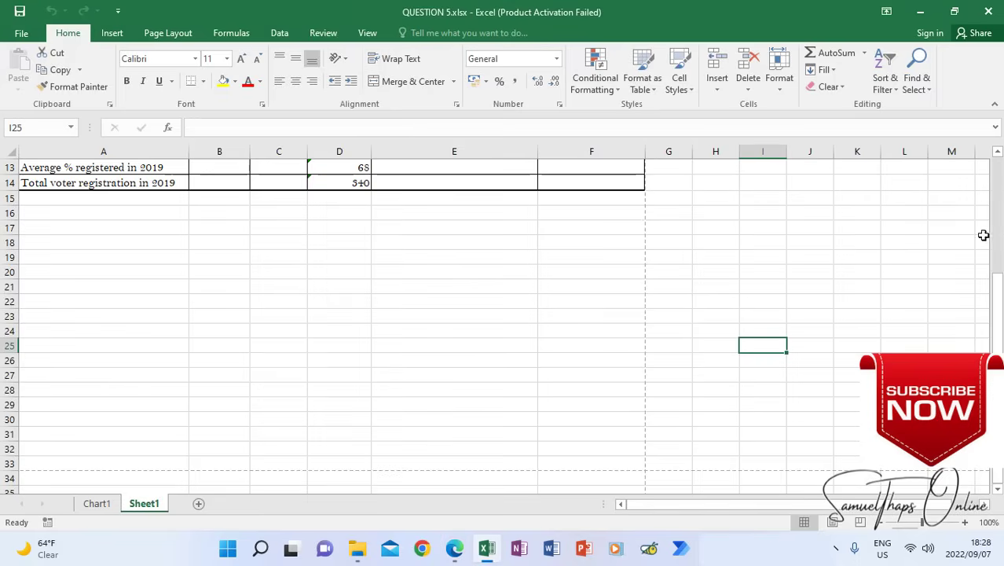
{"action": "left_click_drag", "start_coordinate": [999, 308], "coordinate": [1001, 305]}
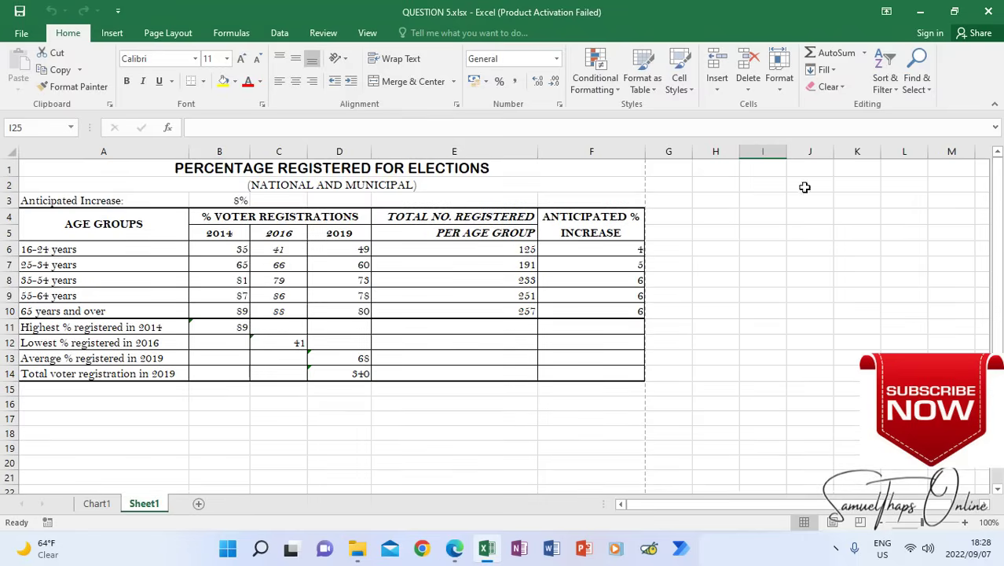
{"action": "left_click", "coordinate": [525, 404]}
{"action": "left_click", "coordinate": [696, 325]}
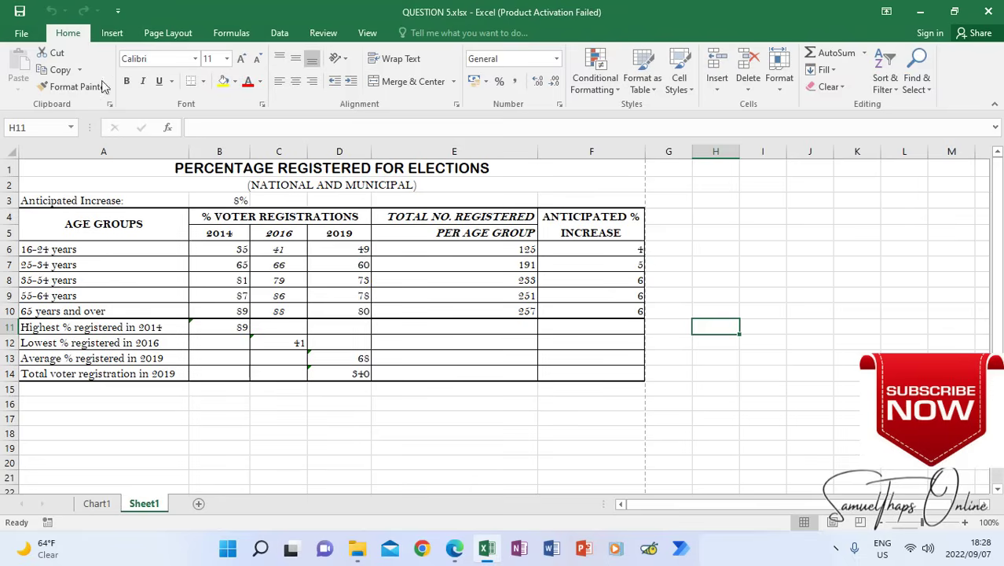
{"action": "left_click", "coordinate": [29, 35]}
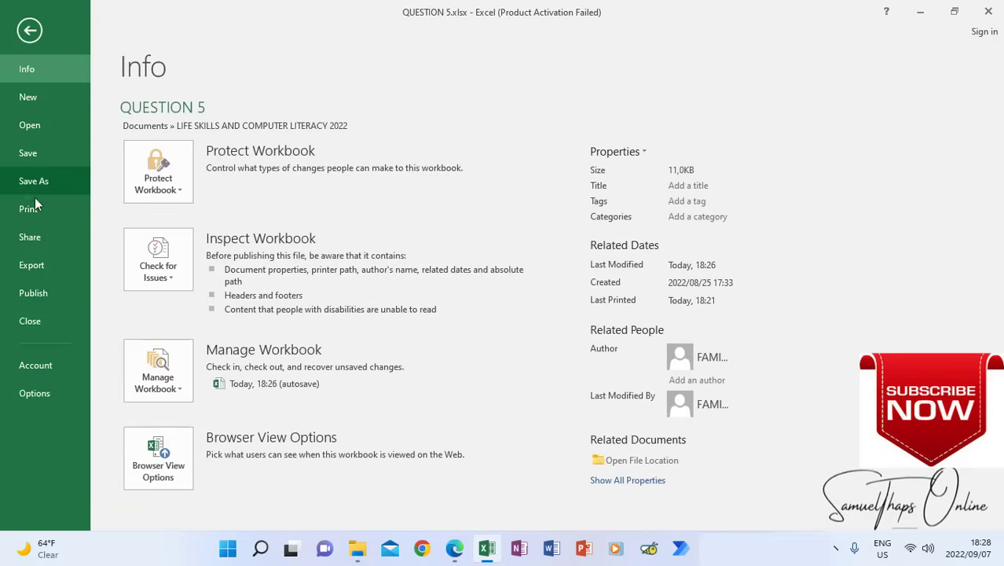
{"action": "left_click", "coordinate": [35, 207]}
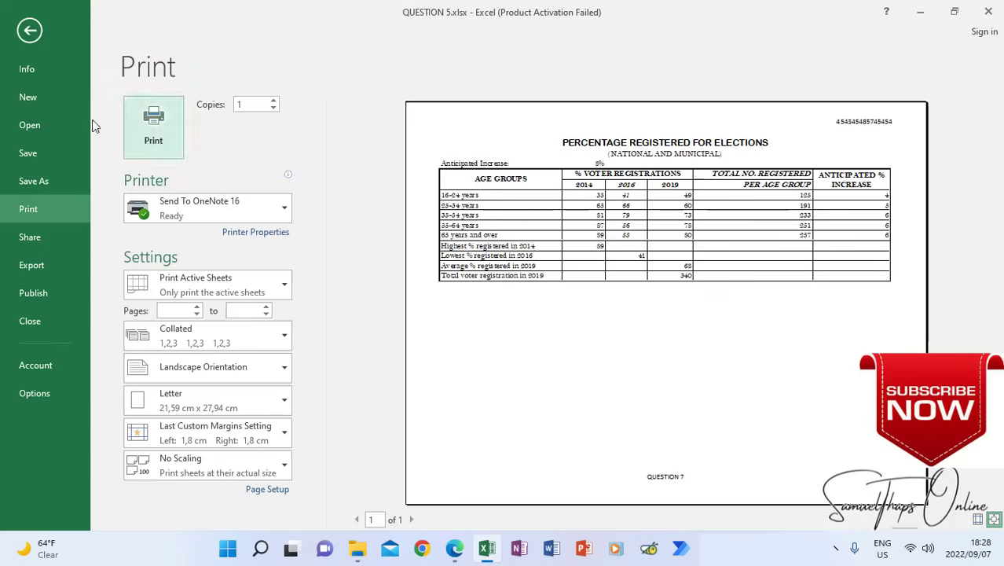
{"action": "left_click", "coordinate": [33, 34]}
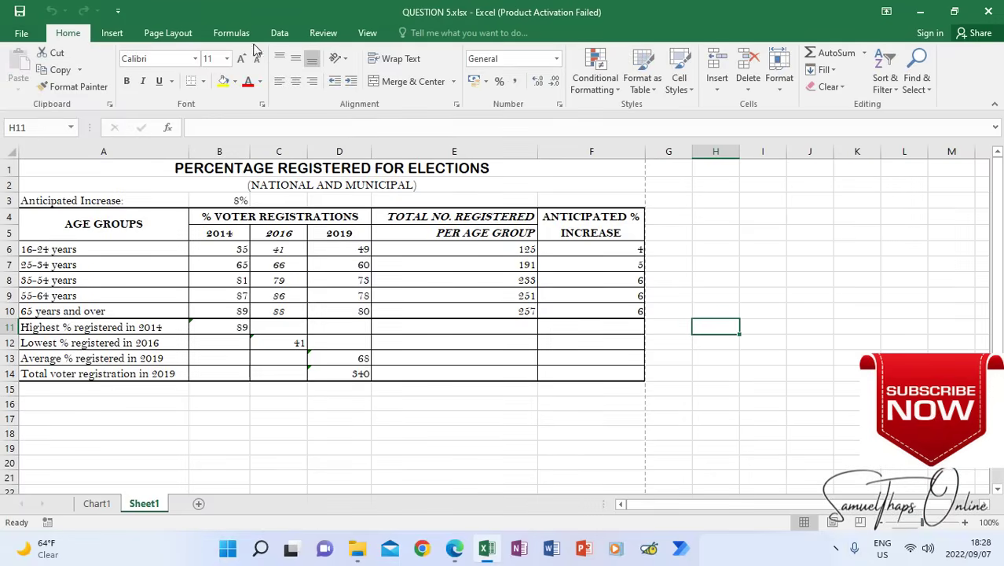
Turn on printing of row and column headings for Sheet1 and check the result in the print preview
{"action": "left_click", "coordinate": [174, 35]}
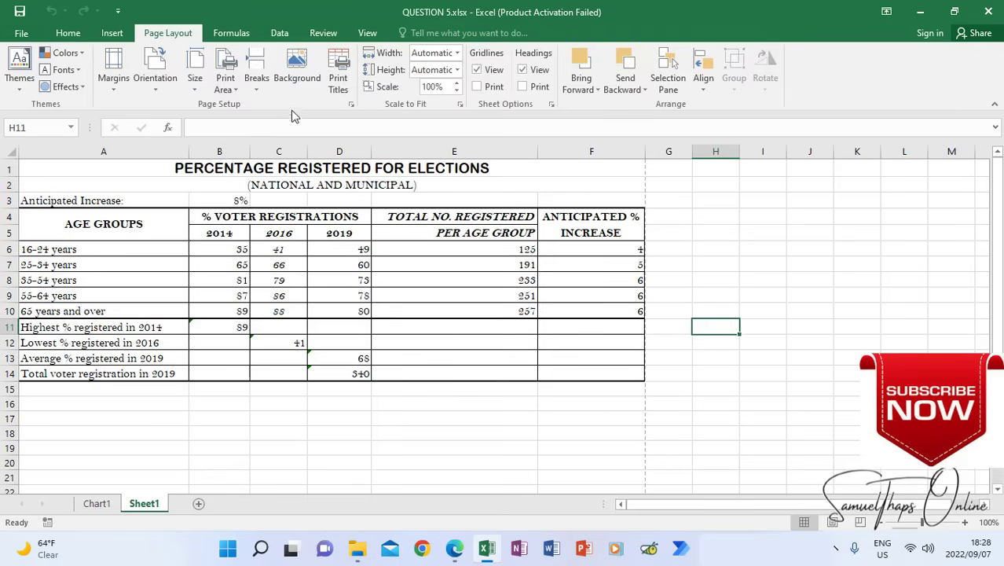
{"action": "left_click", "coordinate": [352, 106]}
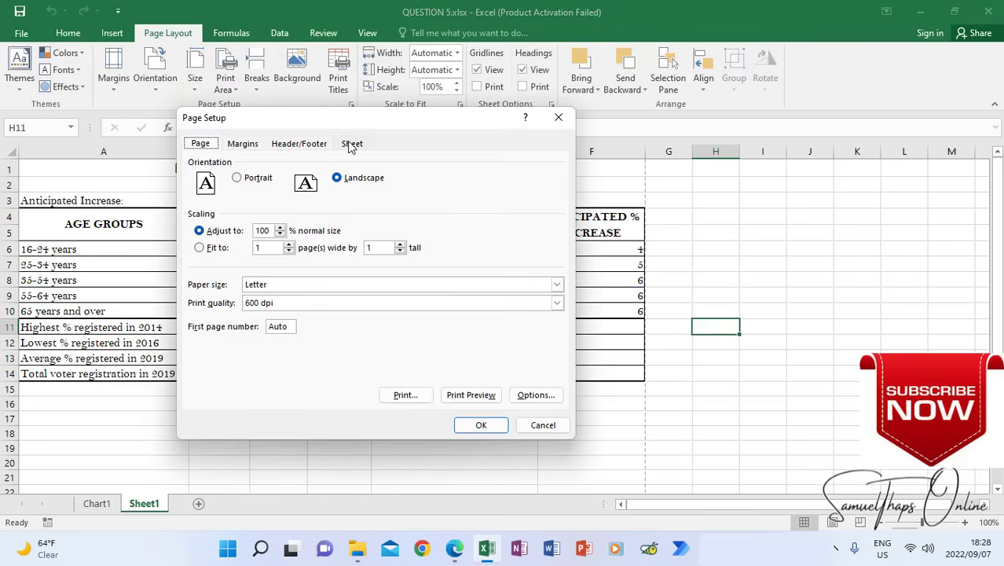
{"action": "left_click", "coordinate": [351, 146]}
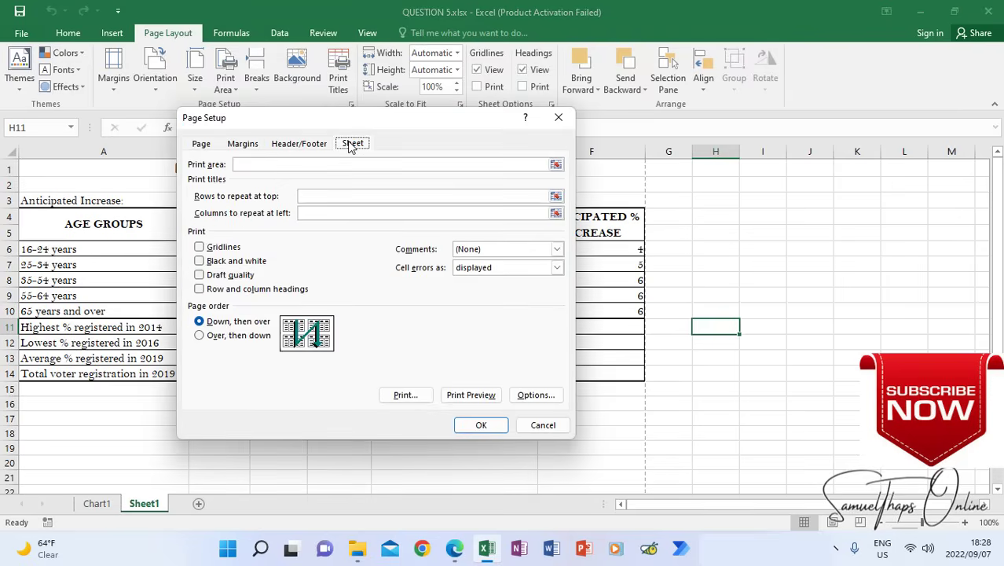
{"action": "left_click", "coordinate": [200, 290]}
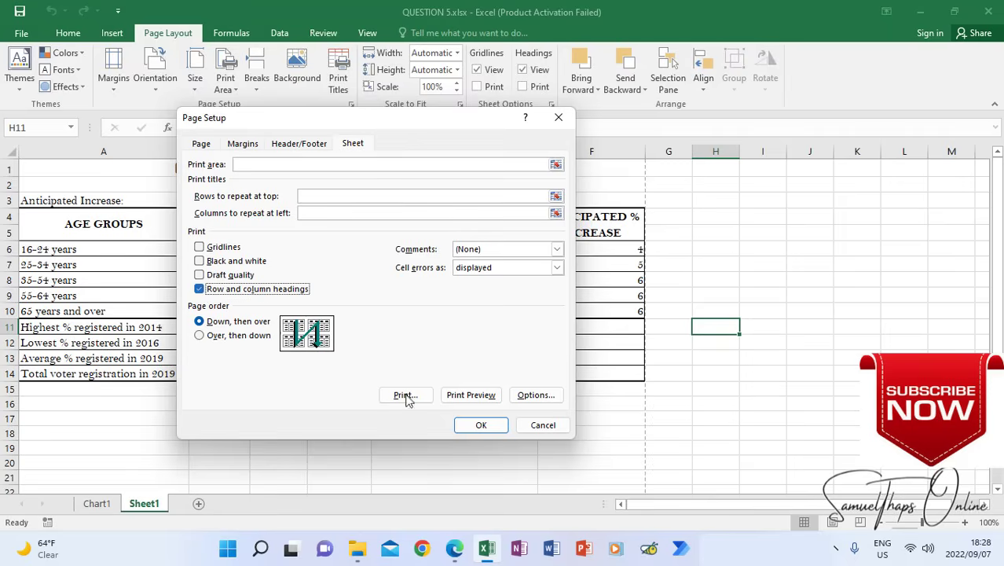
{"action": "left_click", "coordinate": [482, 426]}
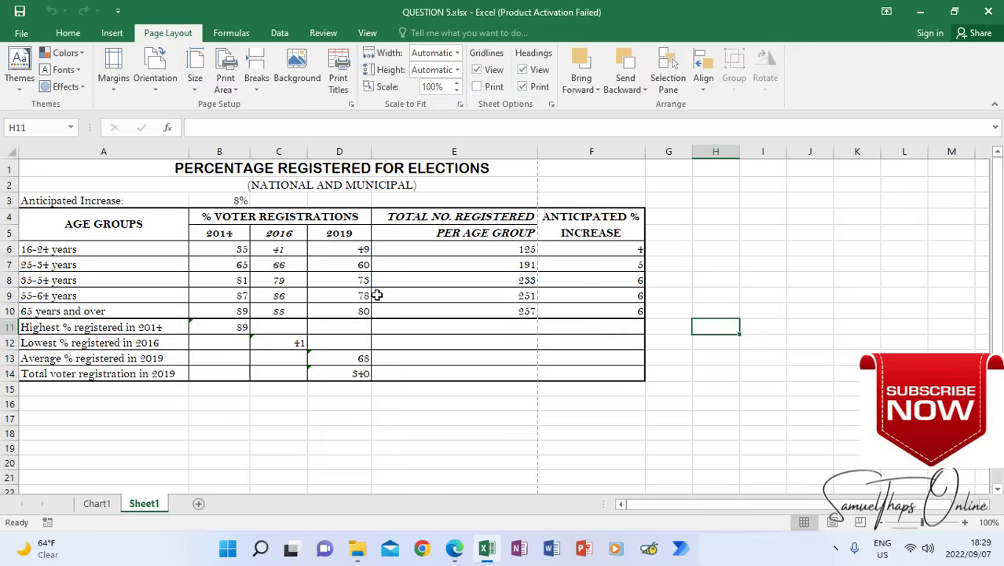
{"action": "left_click", "coordinate": [36, 34]}
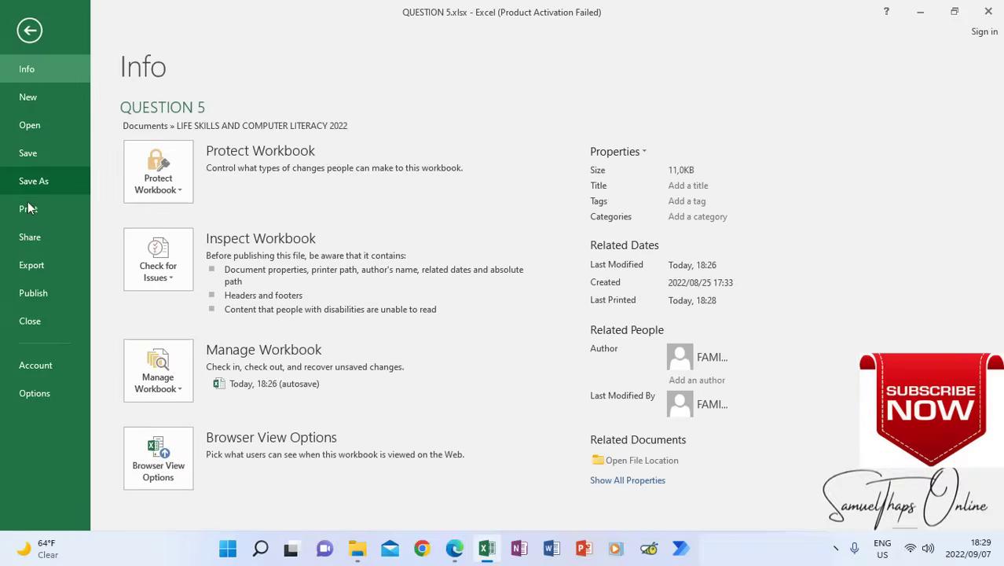
{"action": "left_click", "coordinate": [28, 209]}
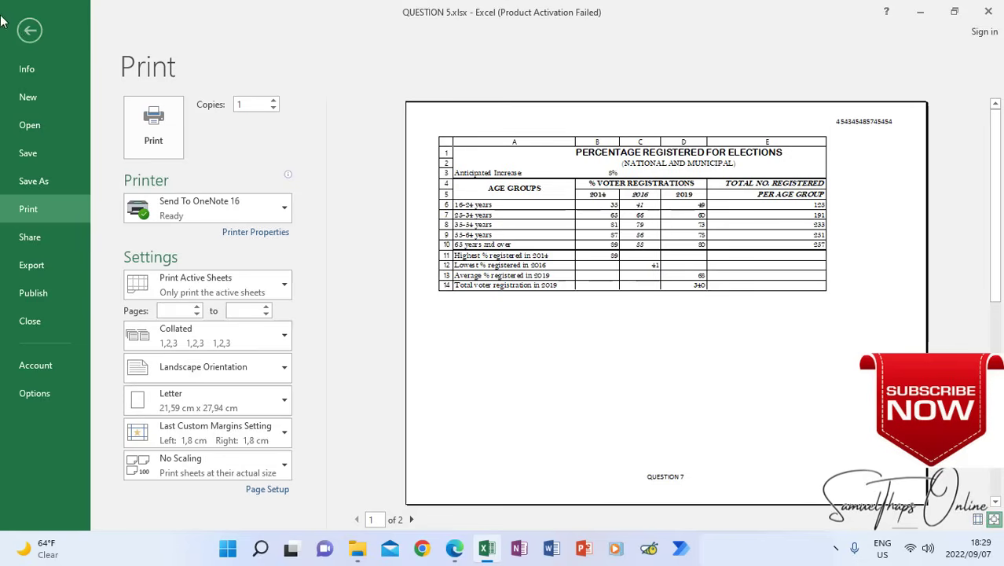
{"action": "left_click", "coordinate": [29, 31]}
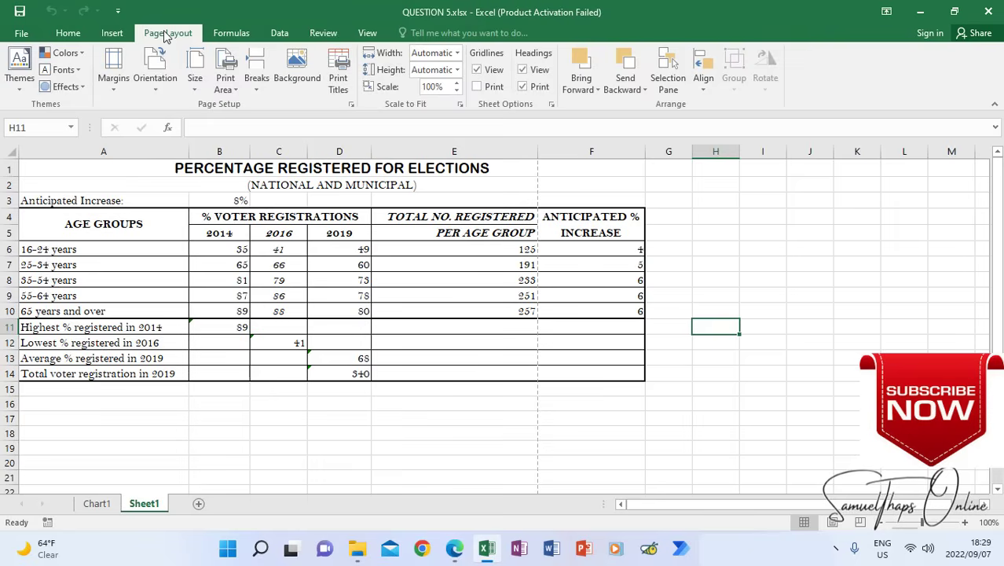
Turn off printing of row and column headings for Sheet1 and check the print preview again
{"action": "left_click", "coordinate": [351, 104]}
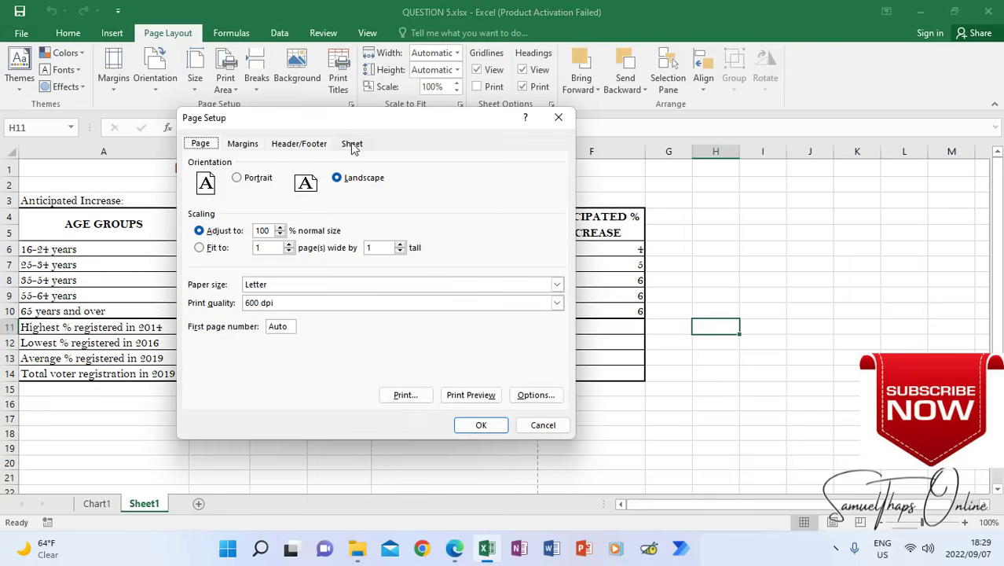
{"action": "left_click", "coordinate": [351, 144]}
{"action": "left_click", "coordinate": [201, 289]}
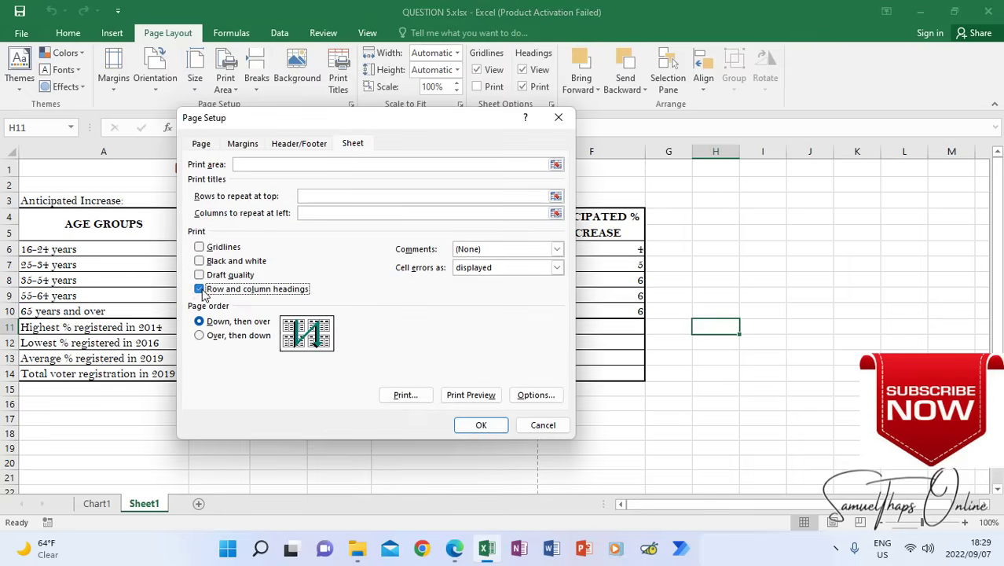
{"action": "left_click", "coordinate": [481, 425]}
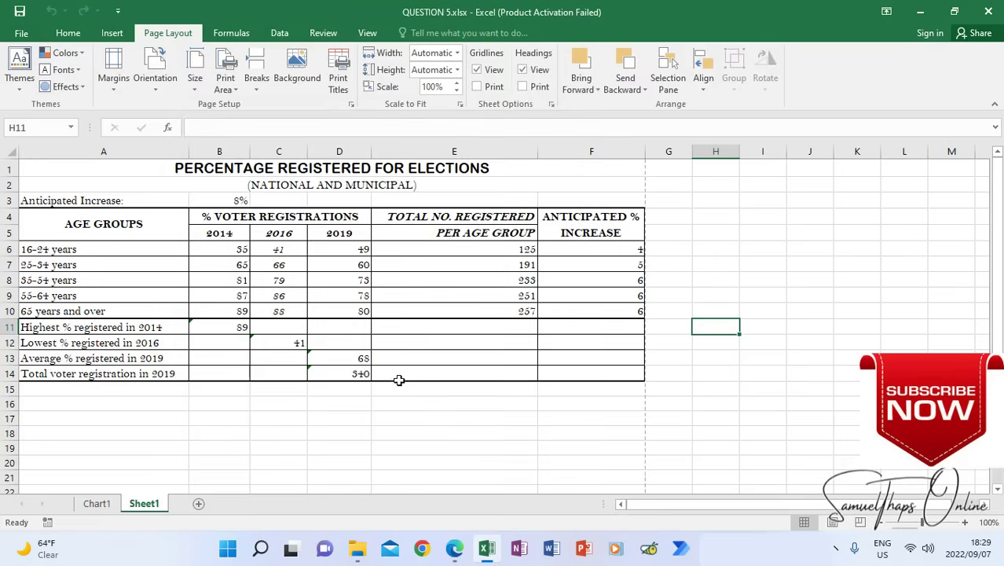
{"action": "left_click", "coordinate": [22, 33]}
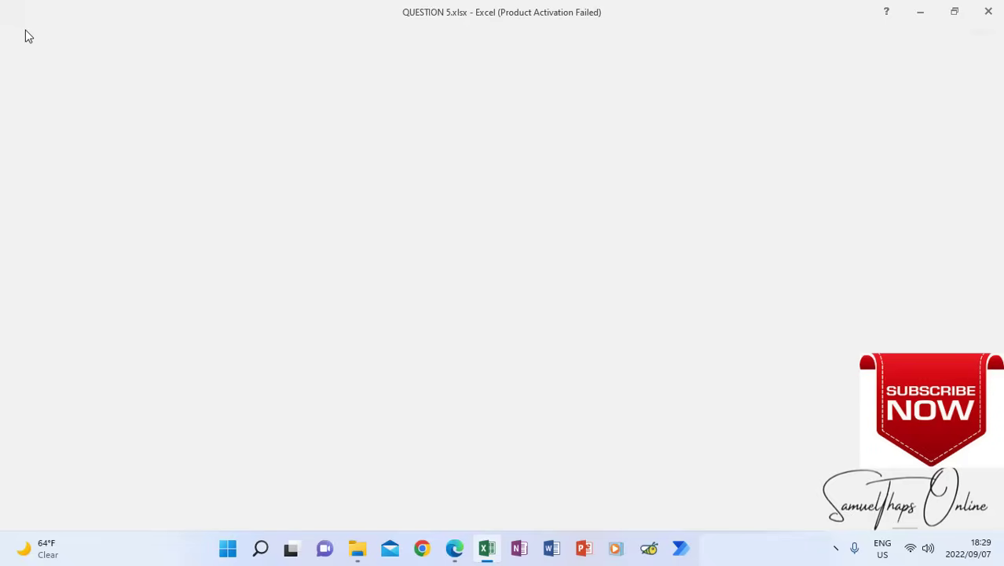
{"action": "left_click", "coordinate": [37, 208]}
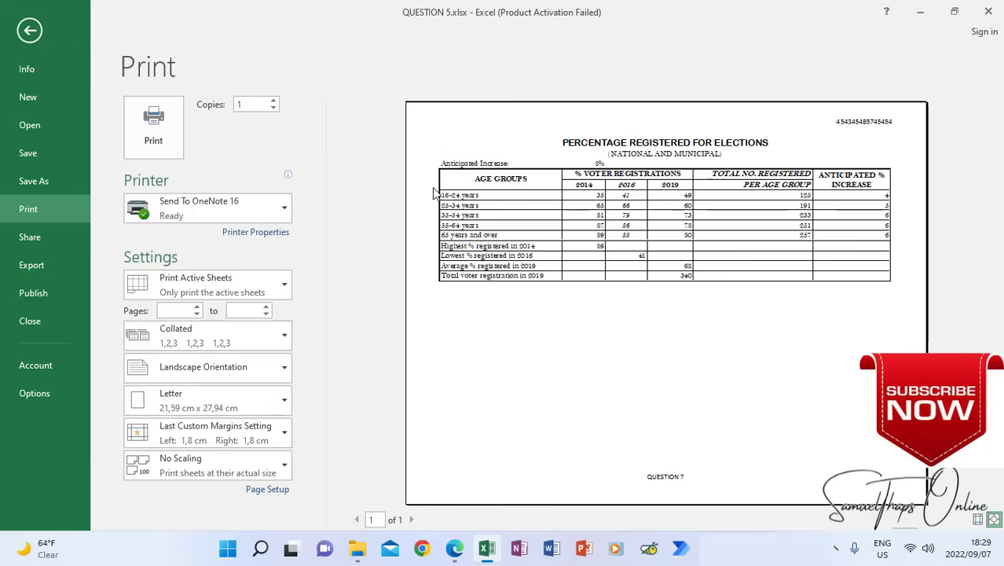